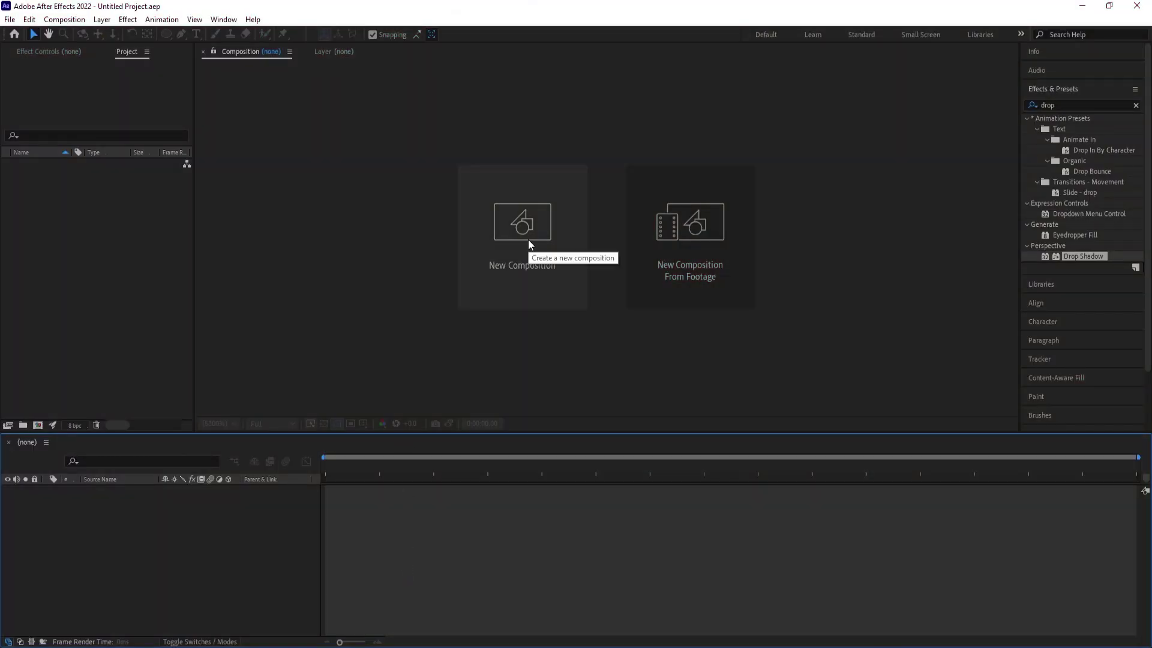
- Create a new composition named Main Animation, 1920 px wide and 1080 px high
{"action": "left_click", "coordinate": [528, 240]}
{"action": "type", "text": "Main Animation"}
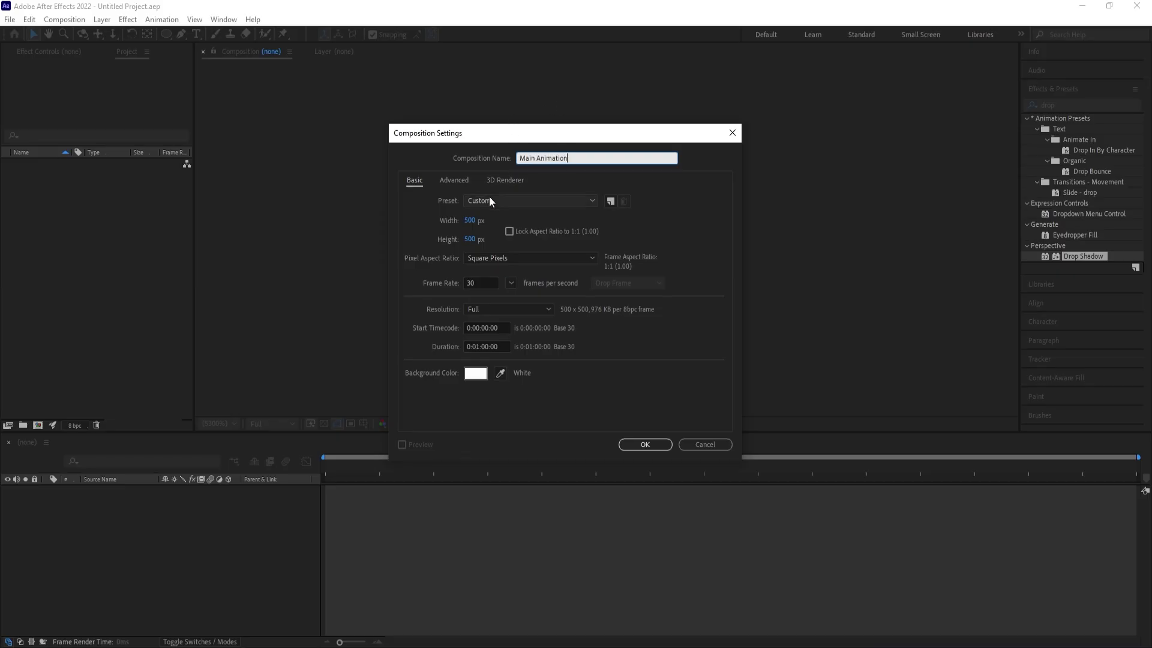
{"action": "left_click", "coordinate": [469, 220]}
{"action": "type", "text": "1920"}
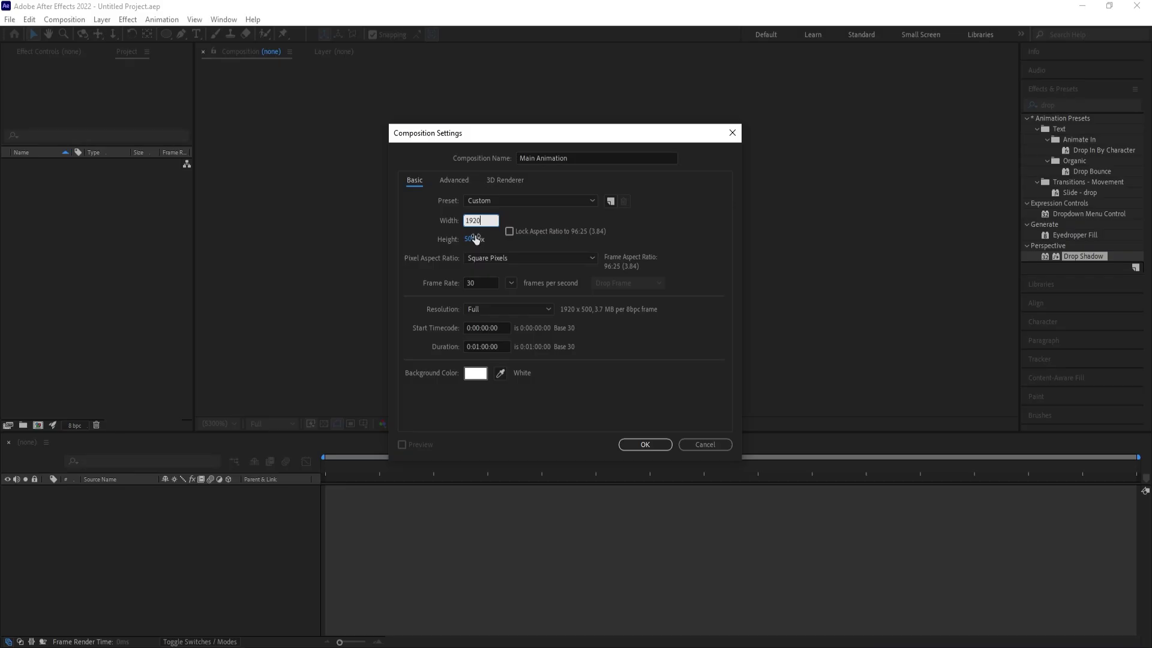
{"action": "key", "text": "Tab"}
{"action": "type", "text": "1080"}
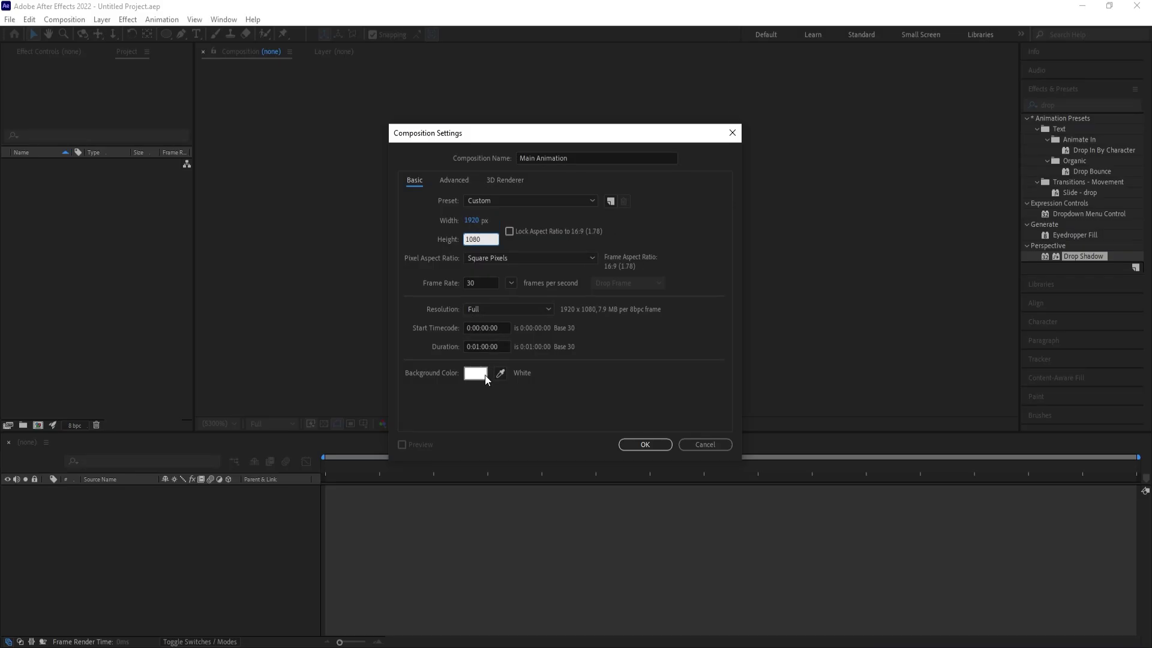
{"action": "left_click", "coordinate": [644, 445]}
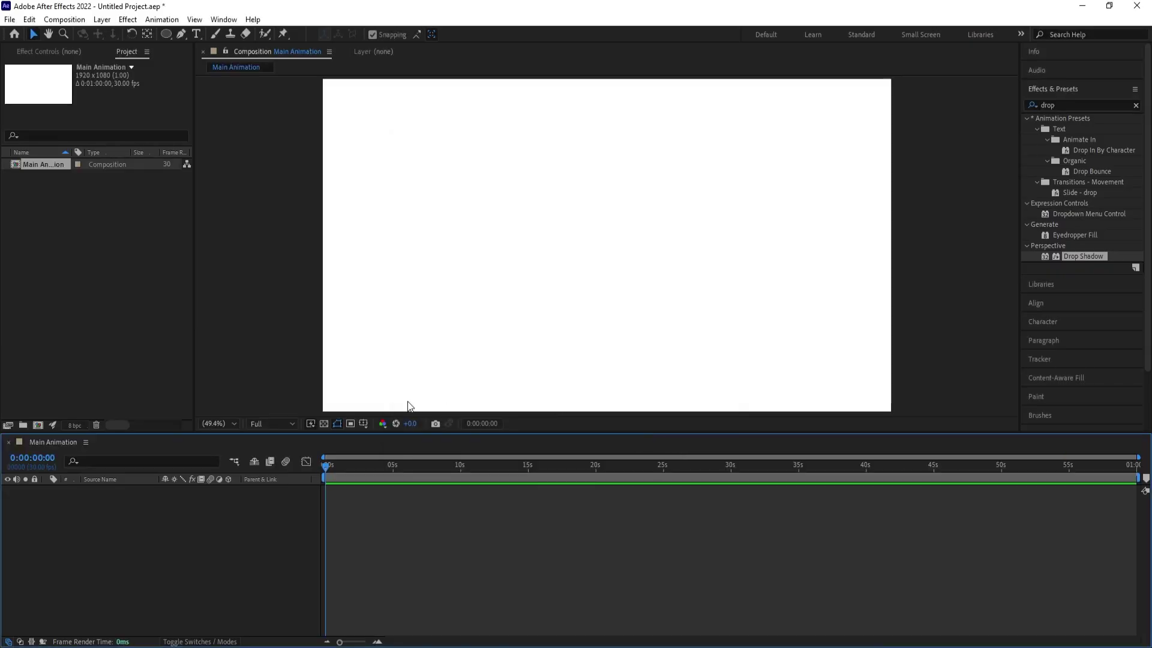
- Show the title/action safe guides and add a text layer reading MOTION near the middle of the composition
{"action": "left_click", "coordinate": [364, 423]}
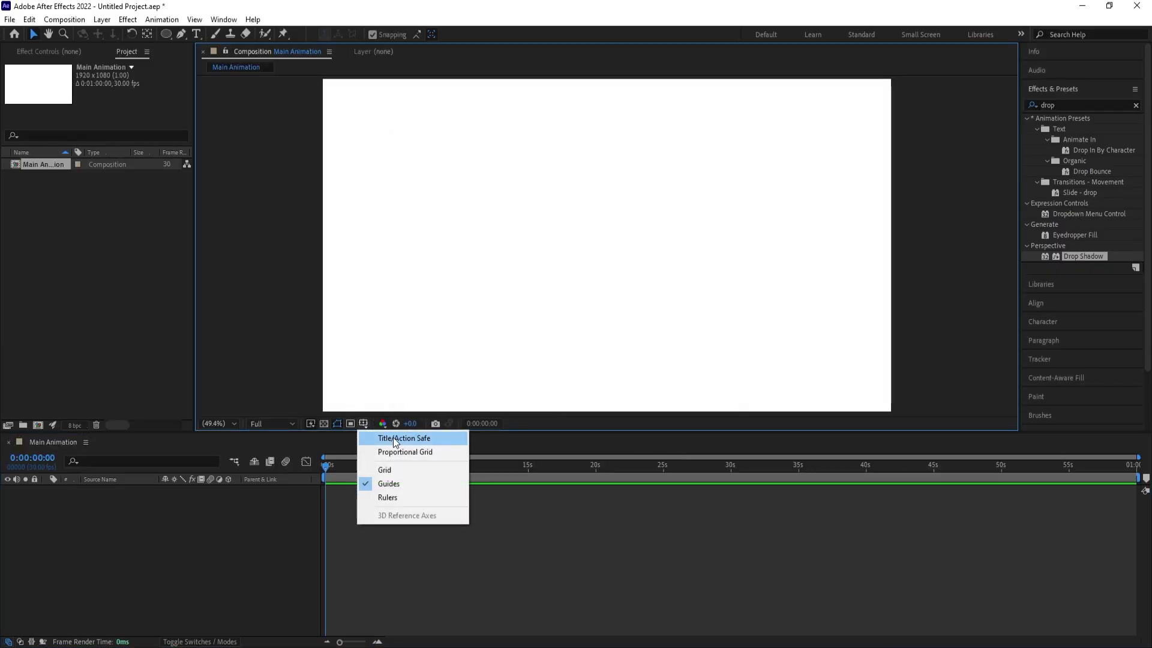
{"action": "left_click", "coordinate": [394, 437]}
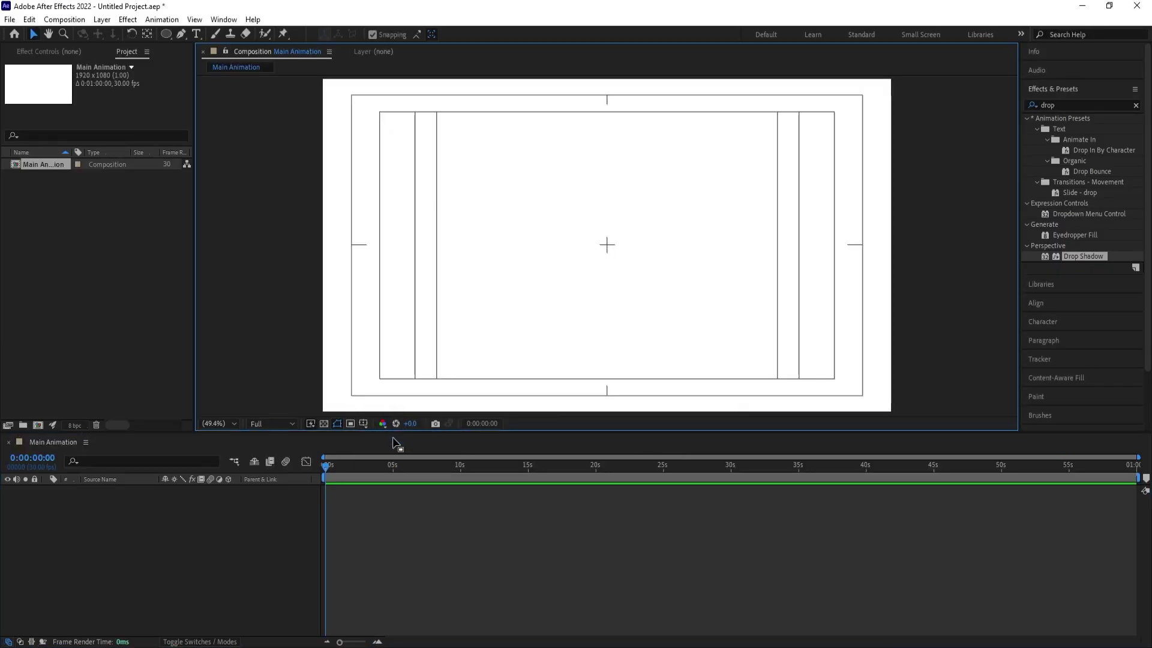
{"action": "left_click", "coordinate": [197, 35]}
{"action": "left_click", "coordinate": [509, 270]}
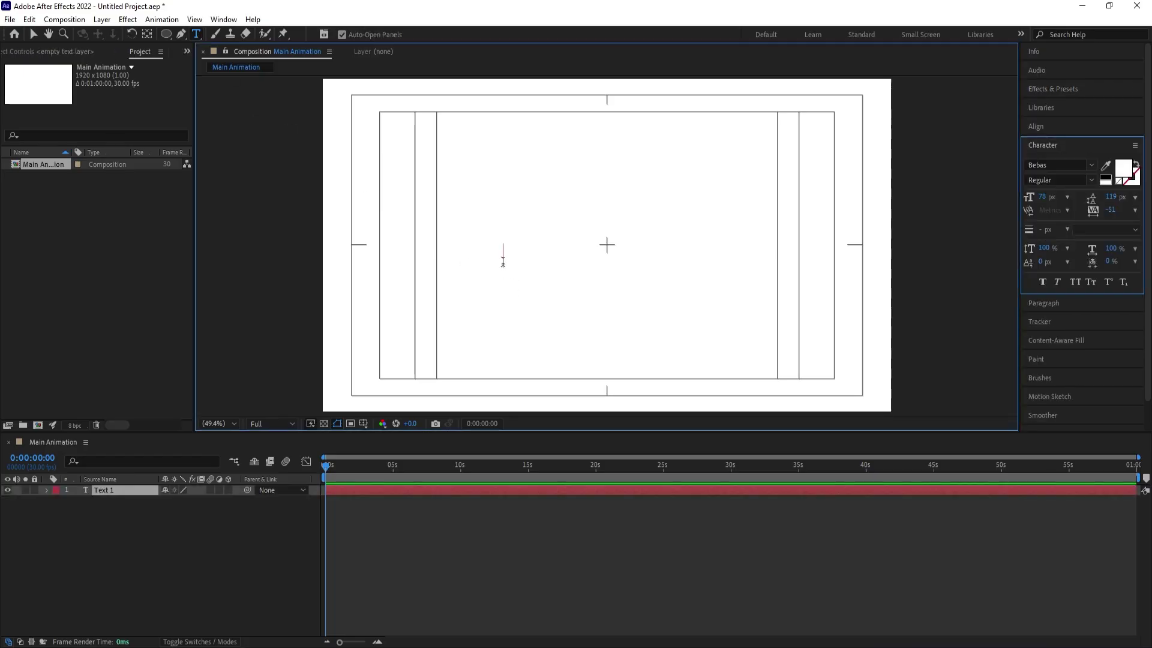
{"action": "type", "text": "MOTION"}
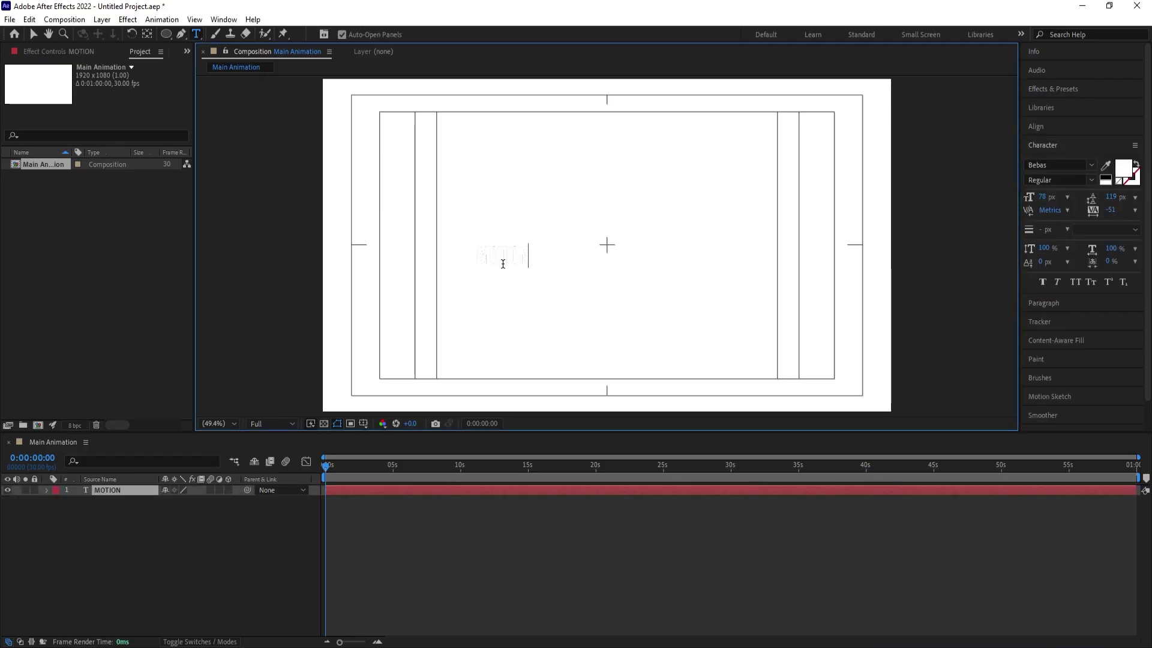
- Style the MOTION text with a black fill, the Coolvetica Regular font and a tracking of 0
{"action": "double_click", "coordinate": [502, 264]}
{"action": "left_click", "coordinate": [1106, 181]}
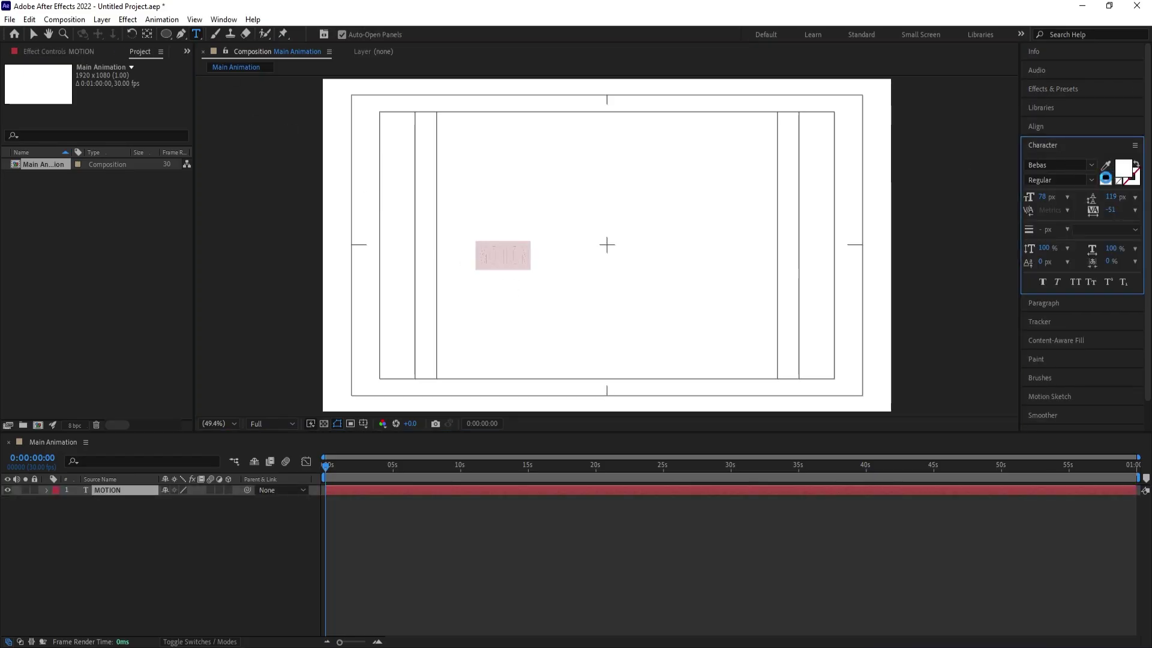
{"action": "left_click", "coordinate": [1090, 165]}
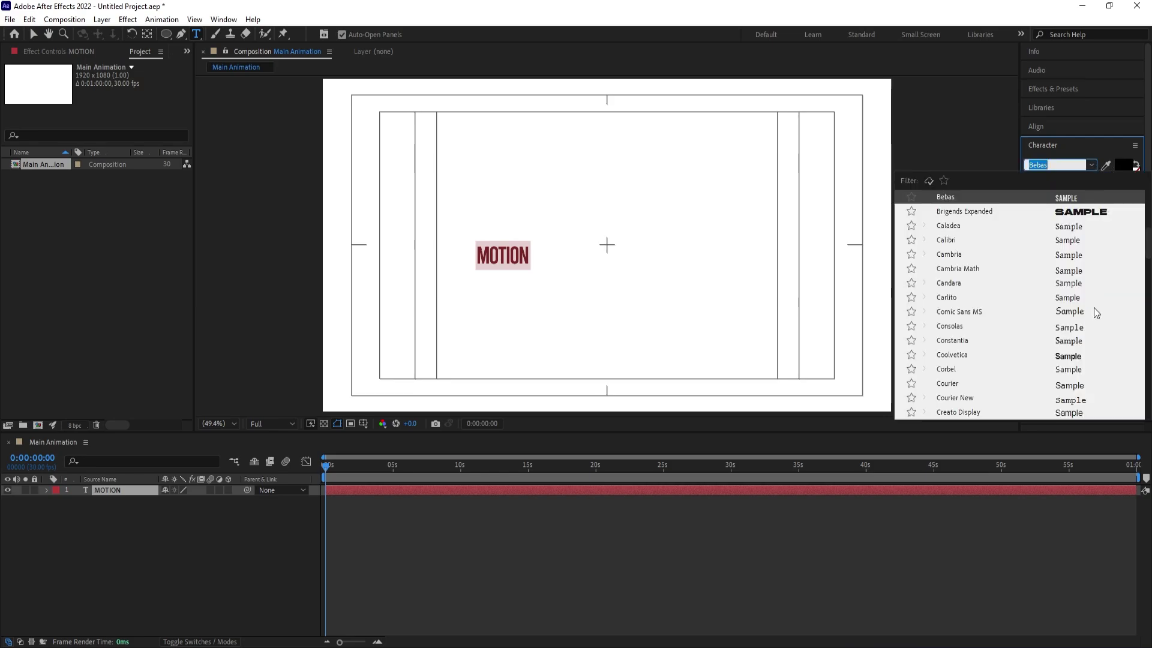
{"action": "left_click", "coordinate": [1070, 358]}
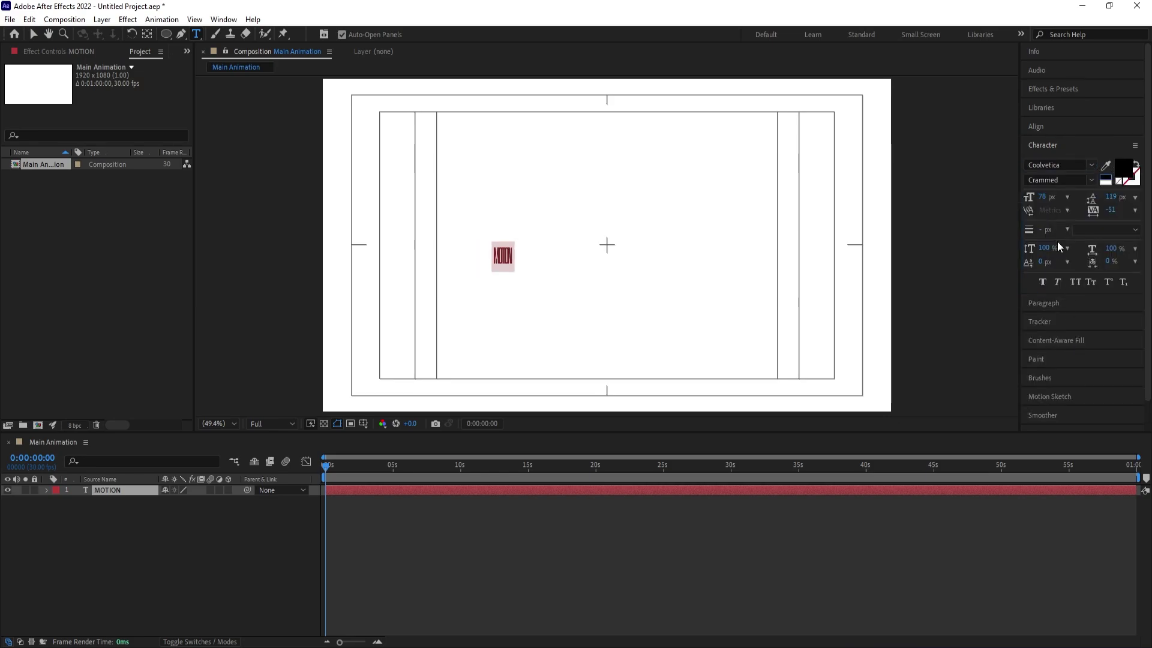
{"action": "left_click", "coordinate": [1089, 179]}
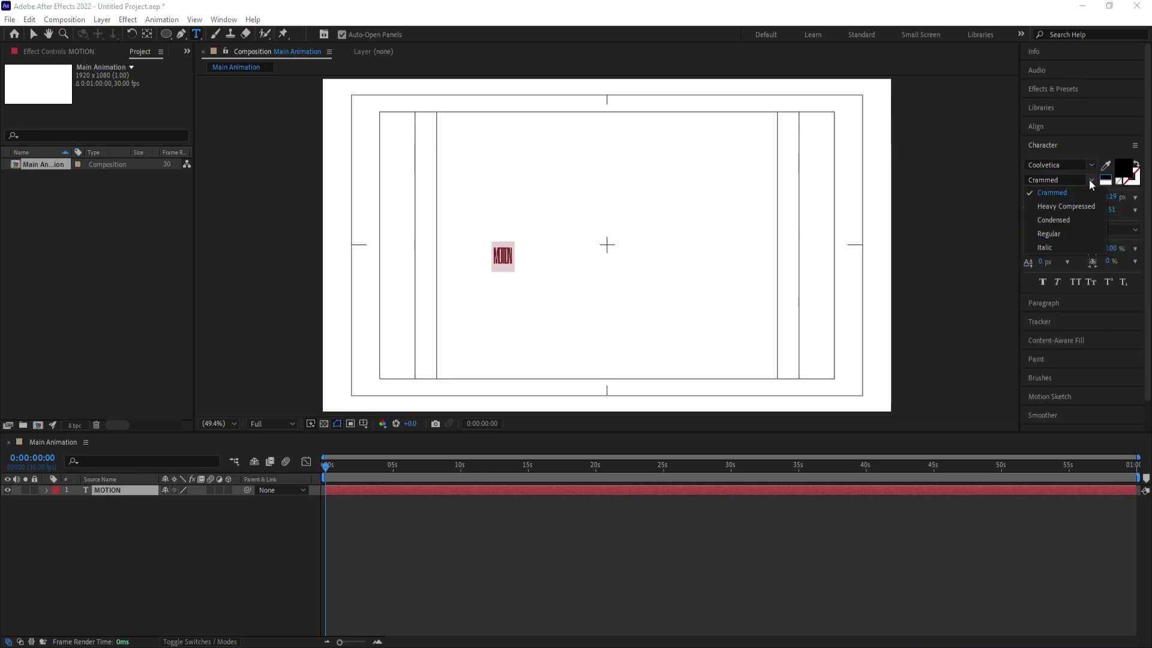
{"action": "left_click", "coordinate": [1052, 238]}
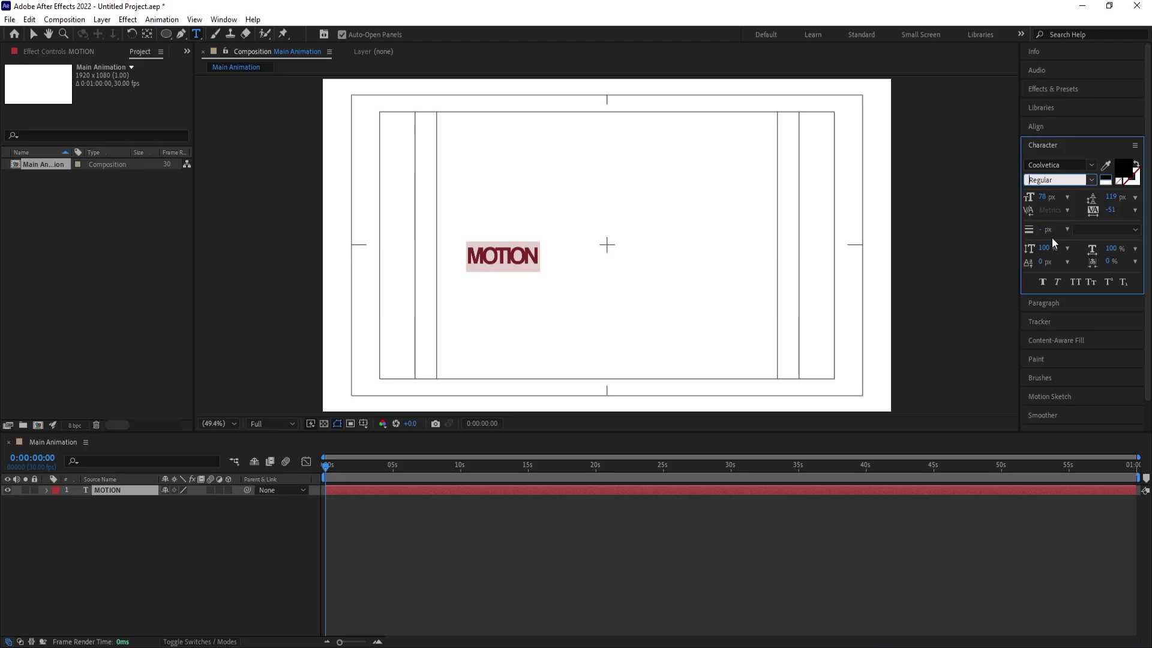
{"action": "left_click", "coordinate": [1112, 210]}
{"action": "type", "text": "0"}
{"action": "key", "text": "Return"}
{"action": "left_click", "coordinate": [982, 249]}
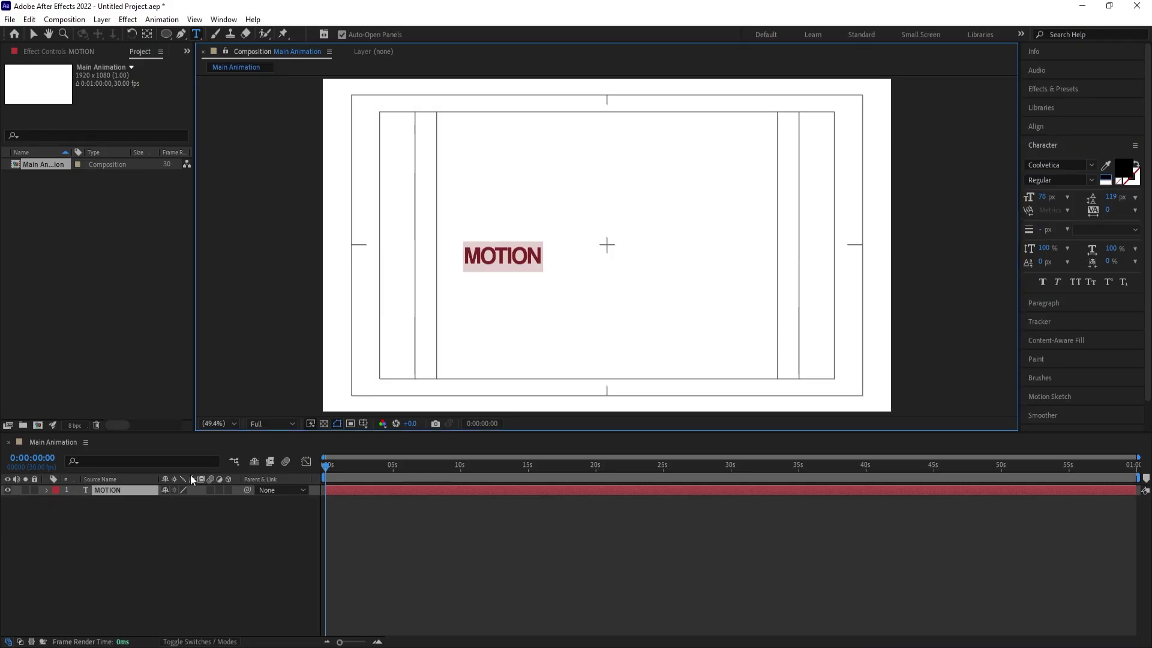
- Center the MOTION layer horizontally and vertically in the composition and scale it to 278%
{"action": "left_click", "coordinate": [91, 541]}
{"action": "left_click", "coordinate": [114, 492]}
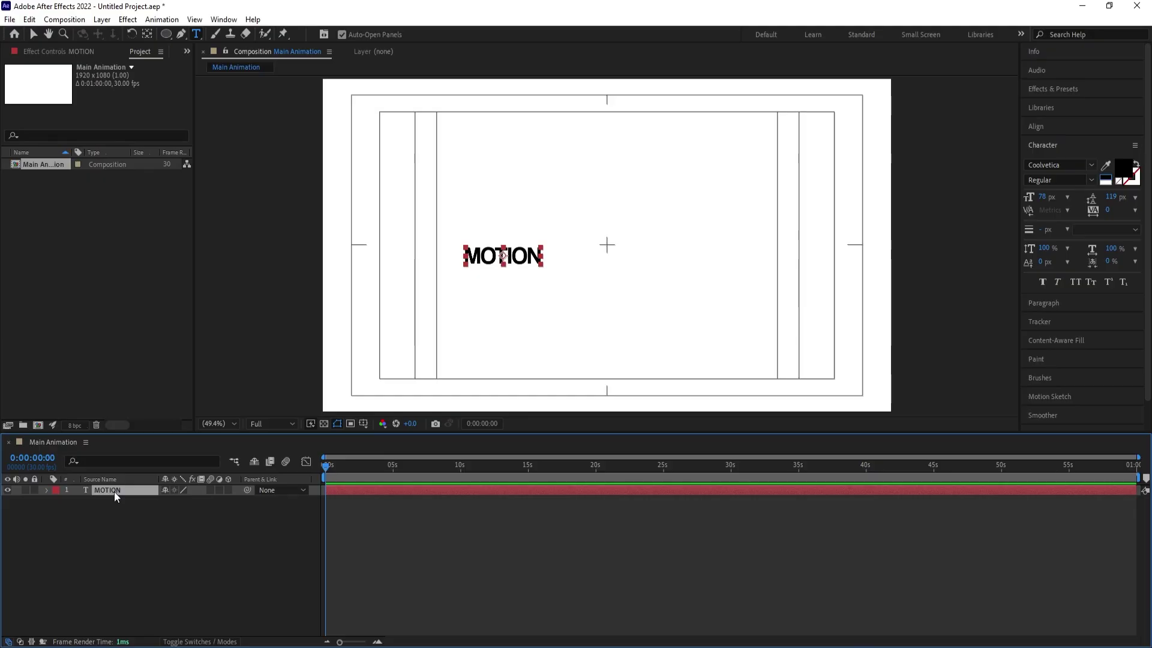
{"action": "left_click", "coordinate": [1036, 127]}
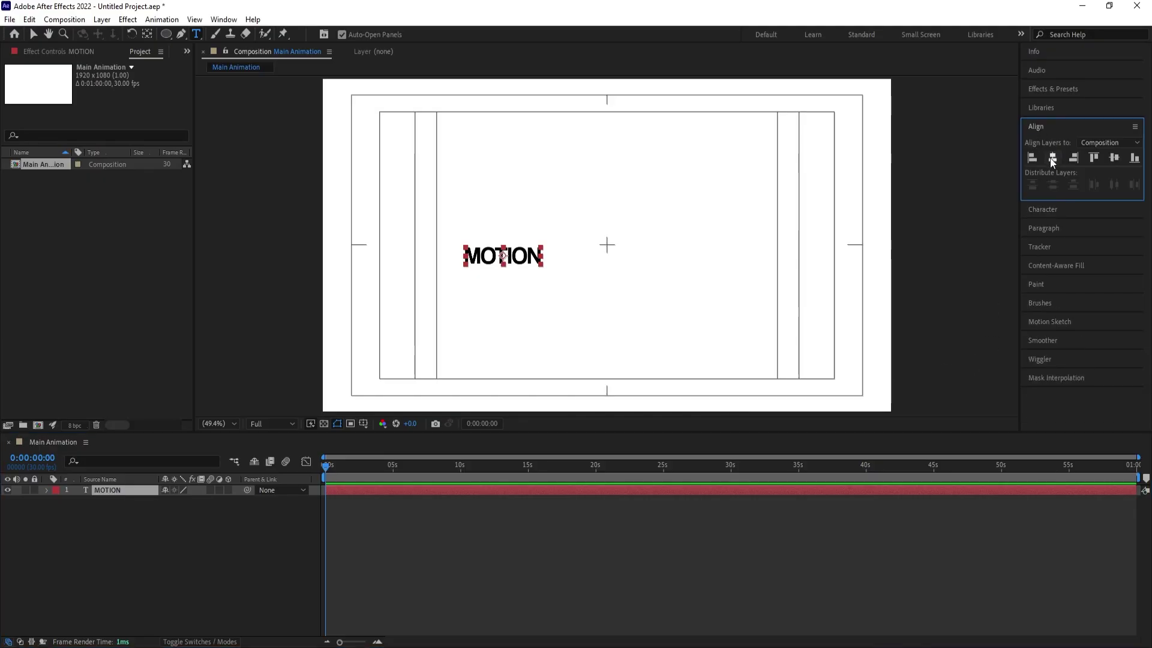
{"action": "left_click", "coordinate": [1053, 159]}
{"action": "left_click", "coordinate": [1112, 158]}
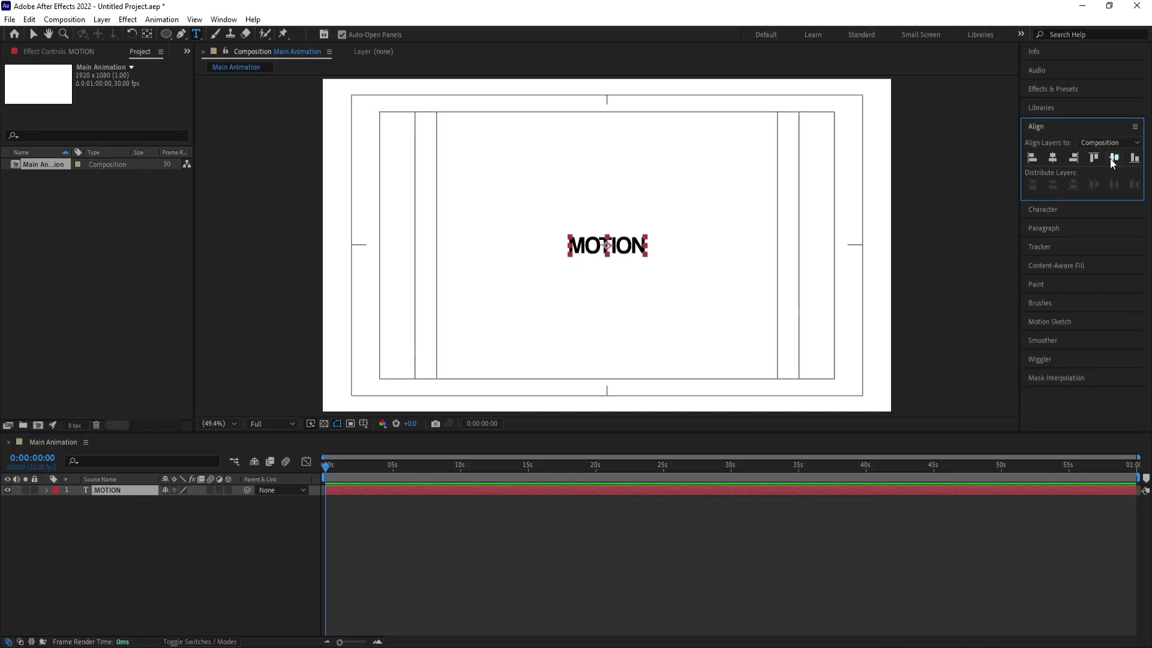
{"action": "key", "text": "s"}
{"action": "left_click_drag", "start_coordinate": [177, 501], "coordinate": [259, 477]}
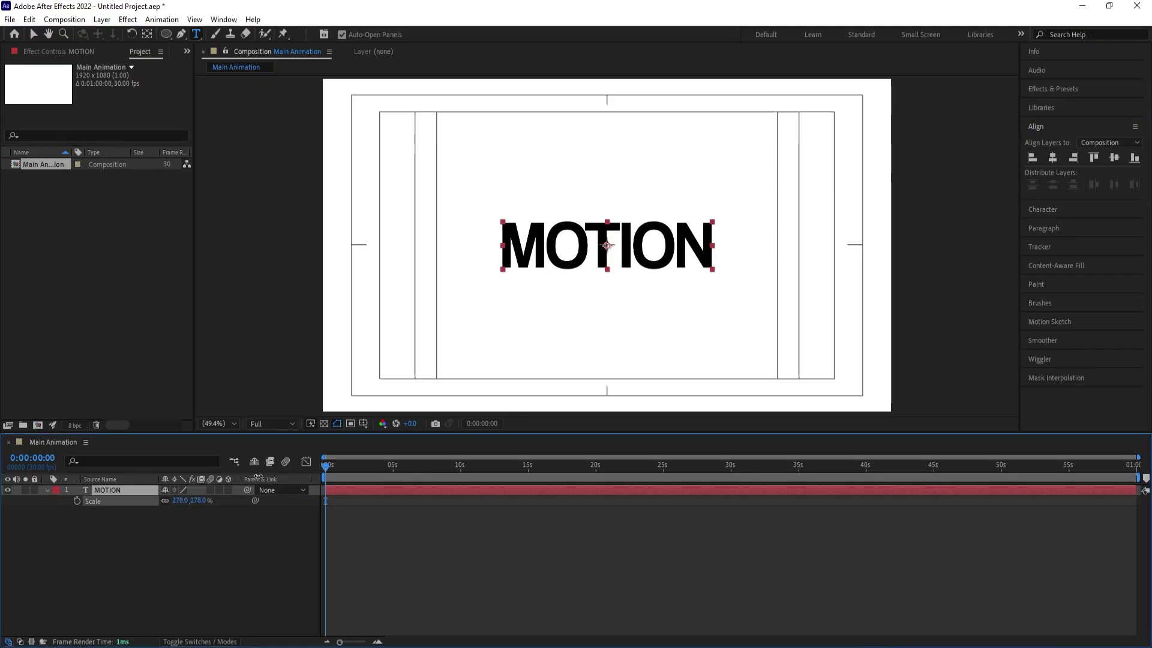
- Set the MOTION text's font to Eurostile Extended Bold and tighten its tracking to -78
{"action": "left_click", "coordinate": [1042, 208]}
{"action": "left_click", "coordinate": [1091, 165]}
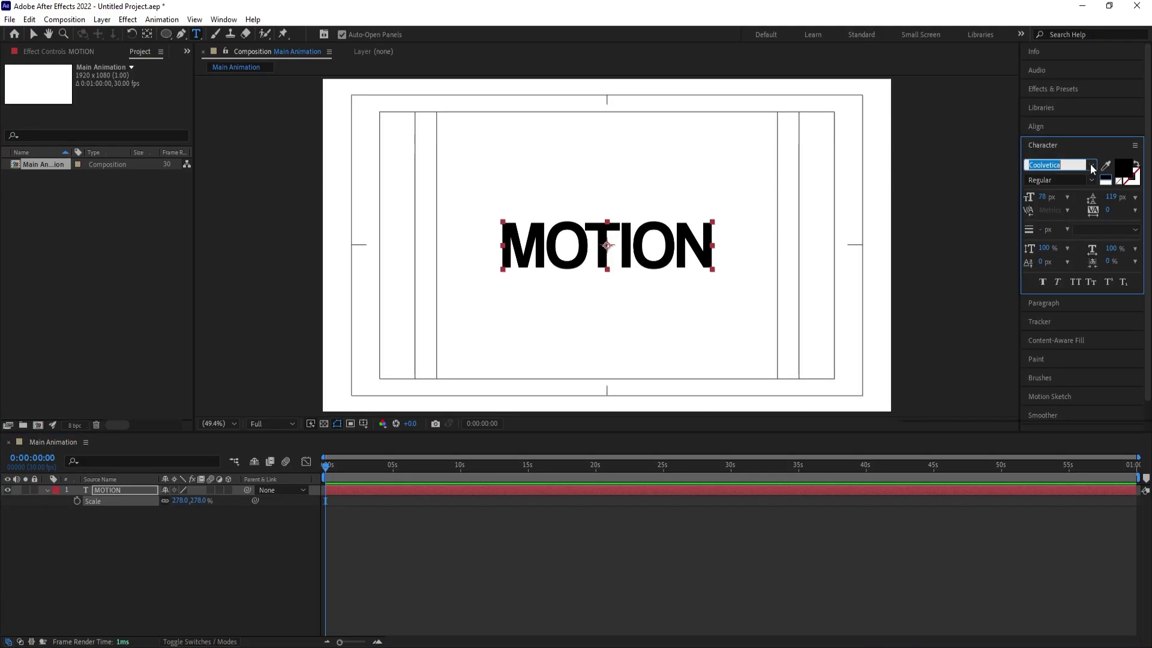
{"action": "left_click", "coordinate": [1084, 354]}
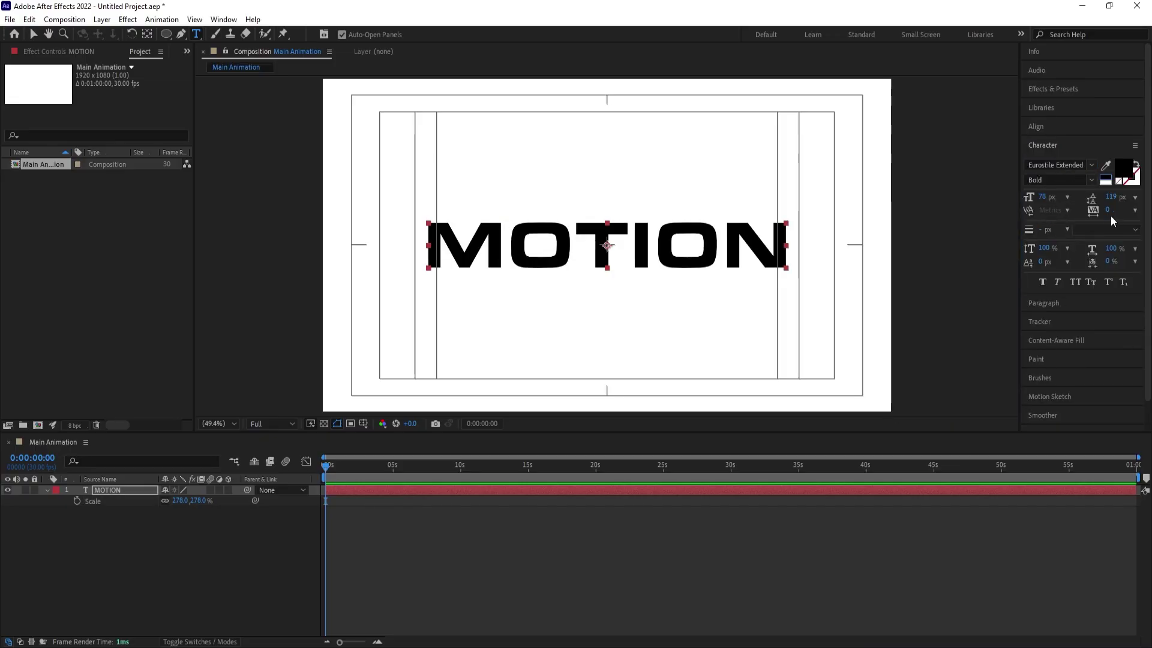
{"action": "left_click_drag", "start_coordinate": [1108, 212], "coordinate": [1056, 209]}
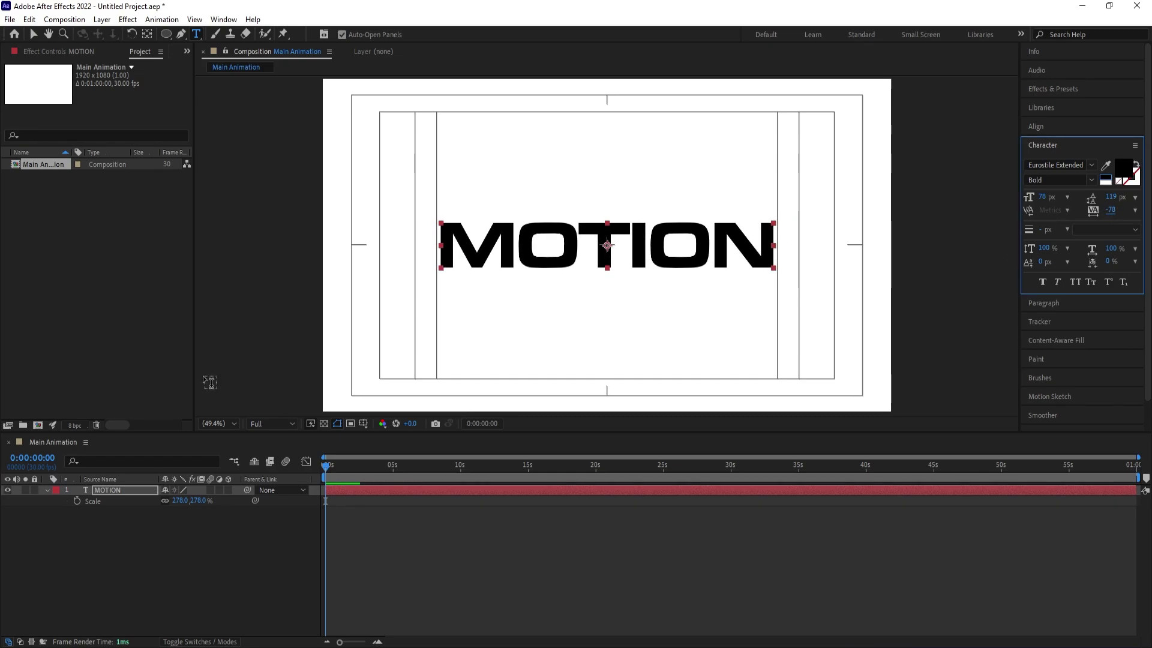
- Change the MOTION text's fill color to pure red (FF0000)
{"action": "left_click", "coordinate": [141, 561]}
{"action": "left_click", "coordinate": [102, 489]}
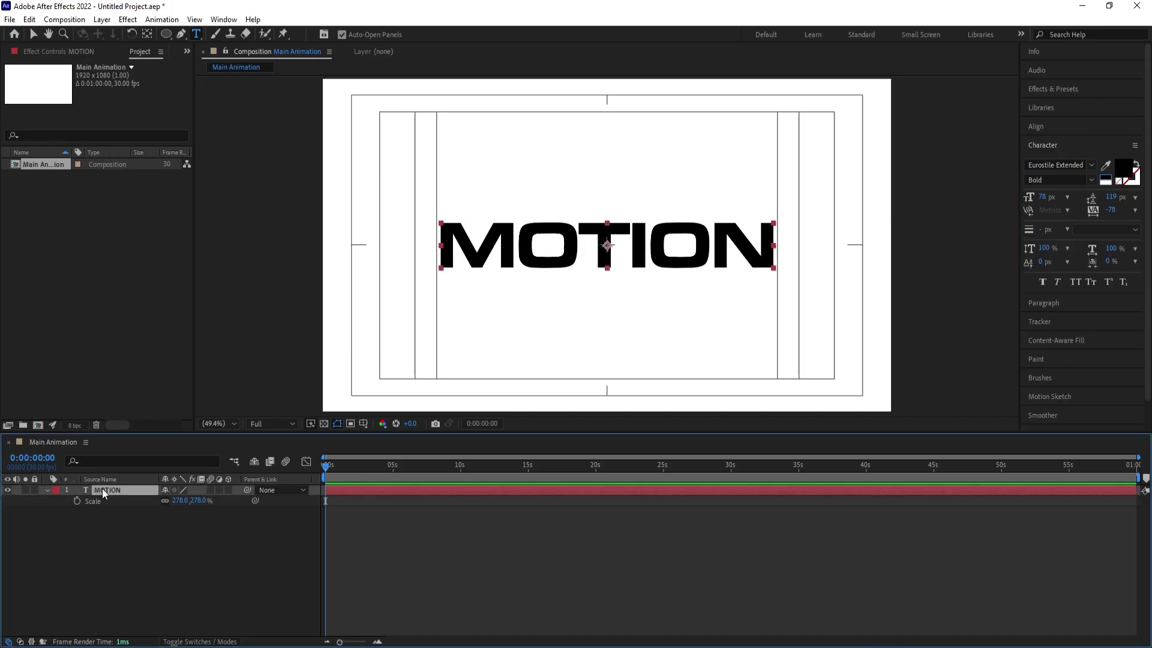
{"action": "left_click", "coordinate": [1123, 169]}
{"action": "left_click_drag", "start_coordinate": [892, 377], "coordinate": [971, 344]}
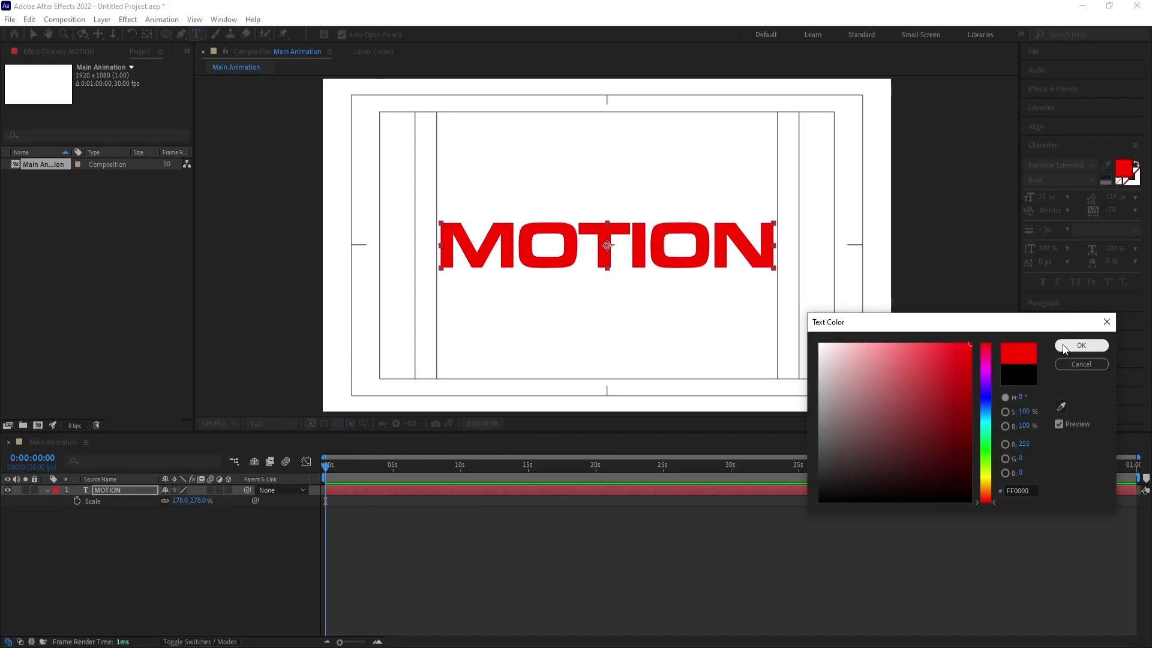
{"action": "left_click", "coordinate": [1081, 344]}
{"action": "left_click", "coordinate": [142, 527]}
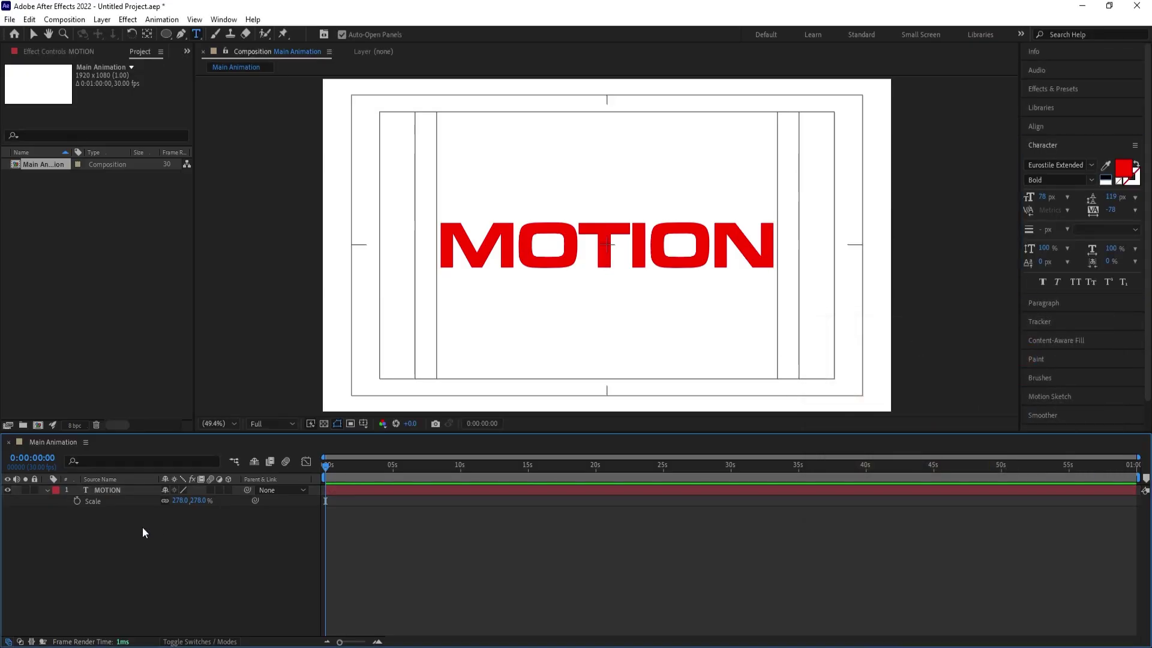
- Duplicate the MOTION layer, fill the copy black and reduce its text to the letter M
{"action": "left_click", "coordinate": [113, 491]}
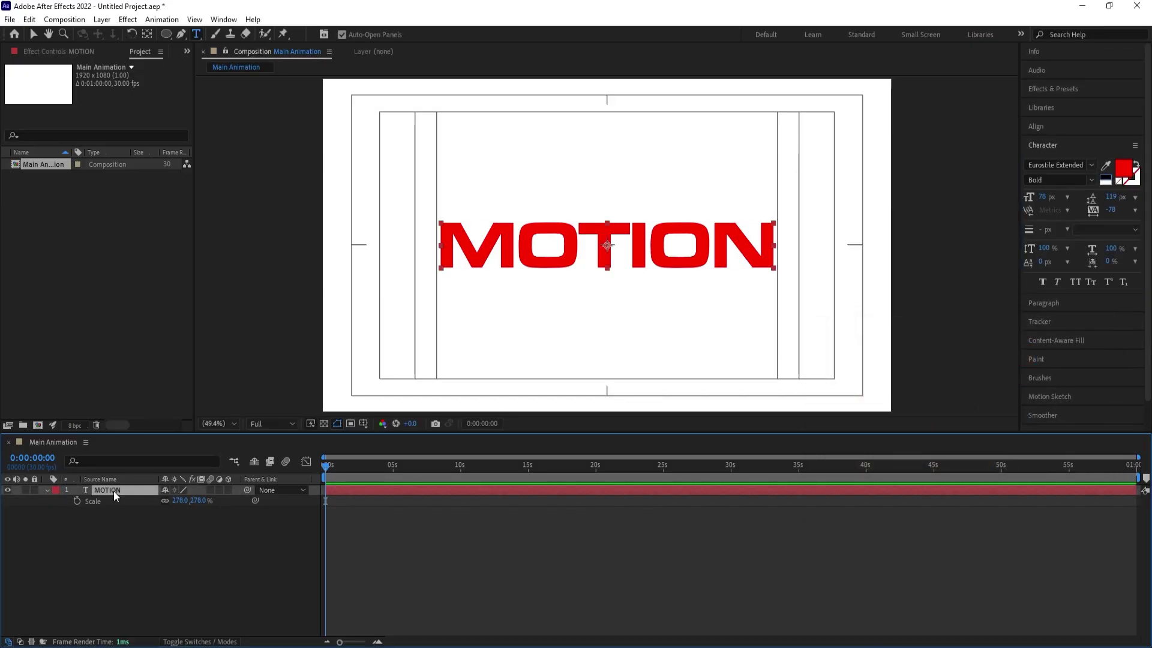
{"action": "key", "text": "ctrl+d"}
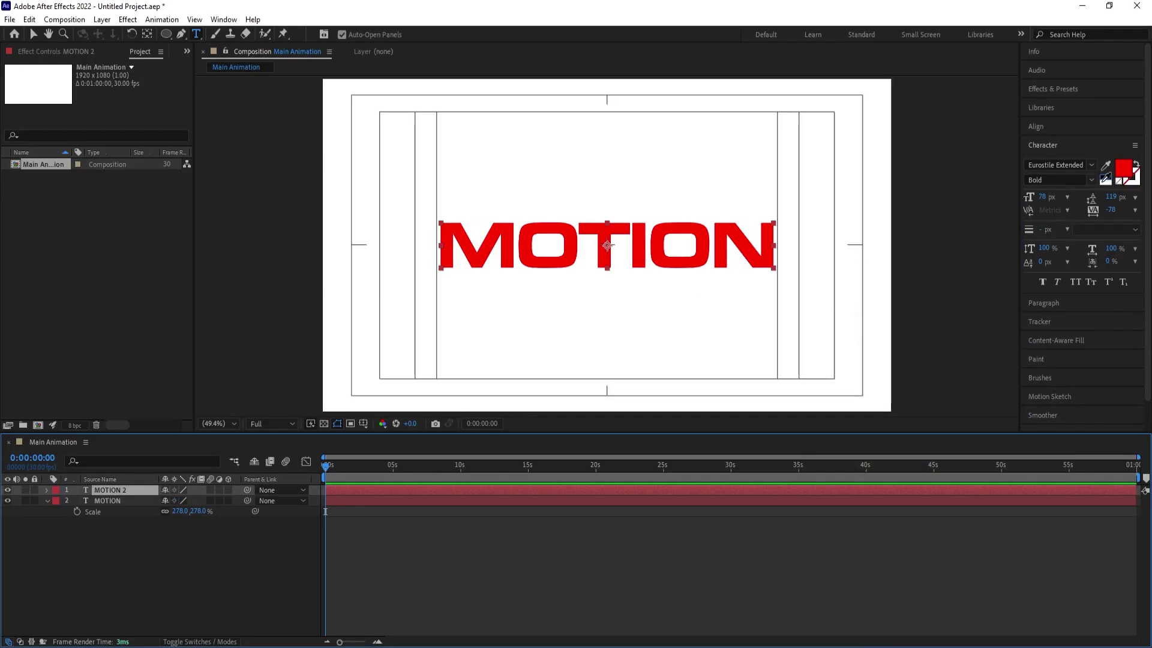
{"action": "left_click", "coordinate": [1105, 179]}
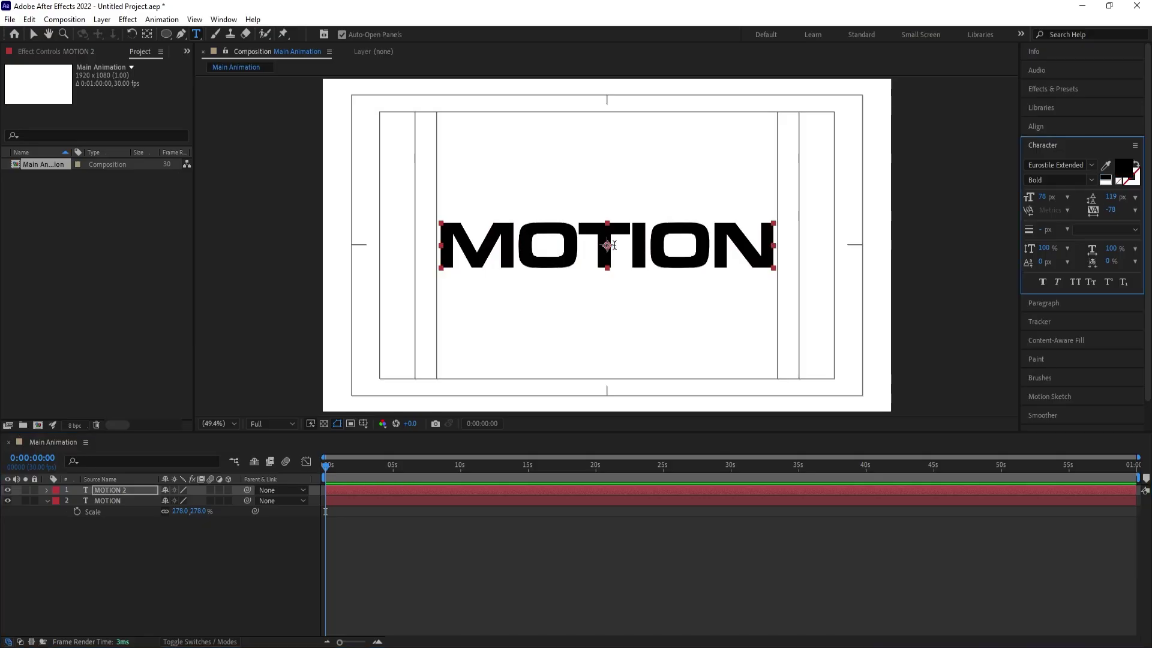
{"action": "left_click_drag", "start_coordinate": [514, 241], "coordinate": [792, 242]}
{"action": "key", "text": "BackSpace"}
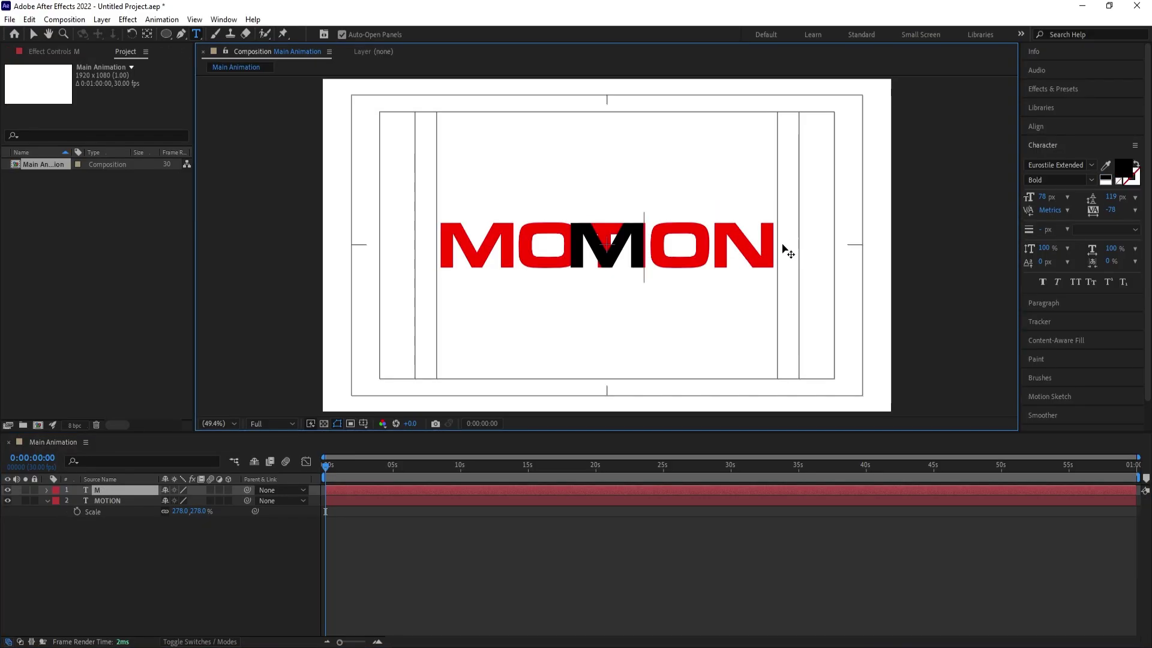
- Align the black M layer exactly over the M of the red MOTION text
{"action": "left_click", "coordinate": [117, 494]}
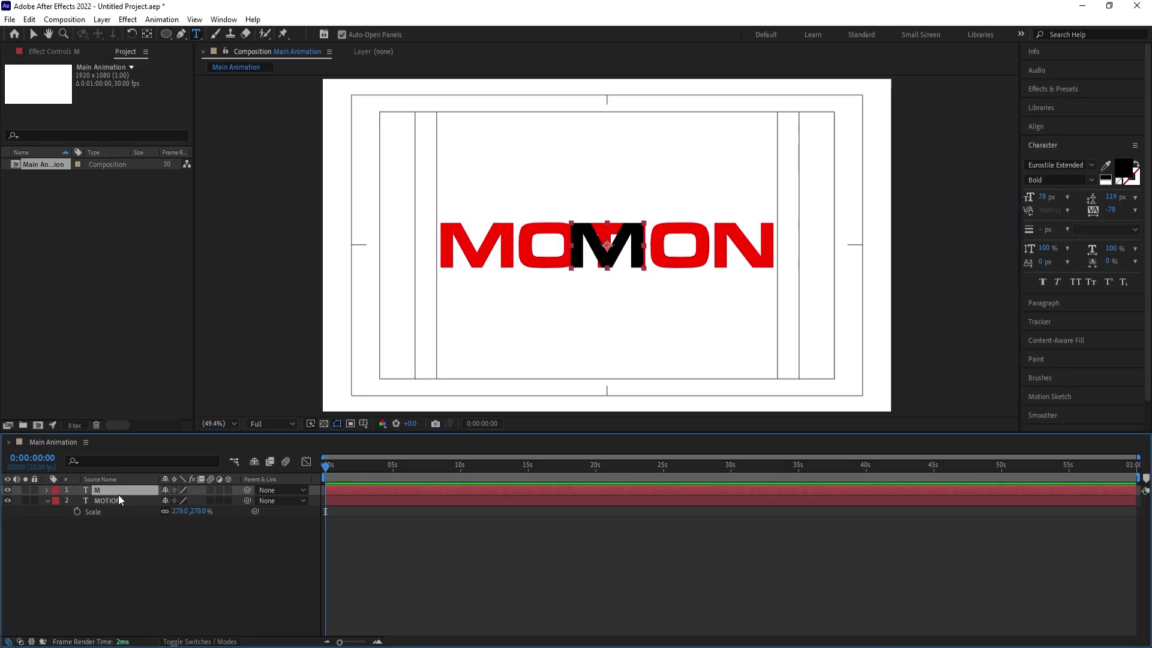
{"action": "scroll", "coordinate": [639, 224], "scroll_direction": "up", "scroll_amount": 3}
{"action": "key", "text": "v"}
{"action": "left_click_drag", "start_coordinate": [592, 264], "coordinate": [329, 264]}
{"action": "key", "text": "Left"}
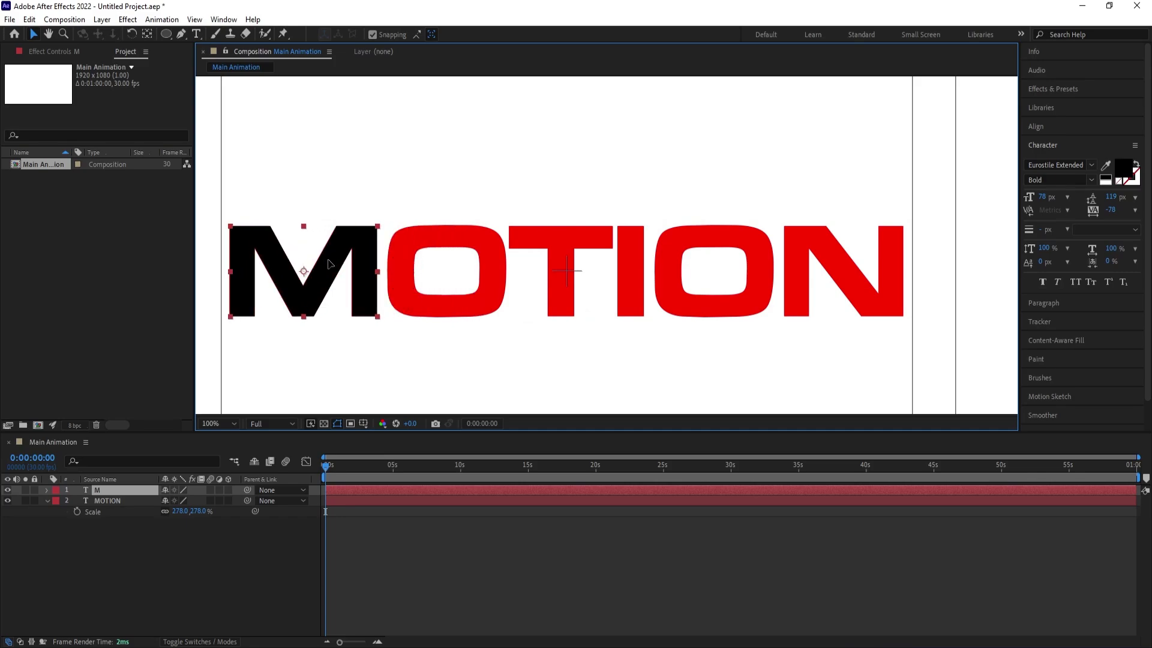
- Duplicate the M layer, move the copy over the first red O and change its letter to O
{"action": "key", "text": "ctrl+d"}
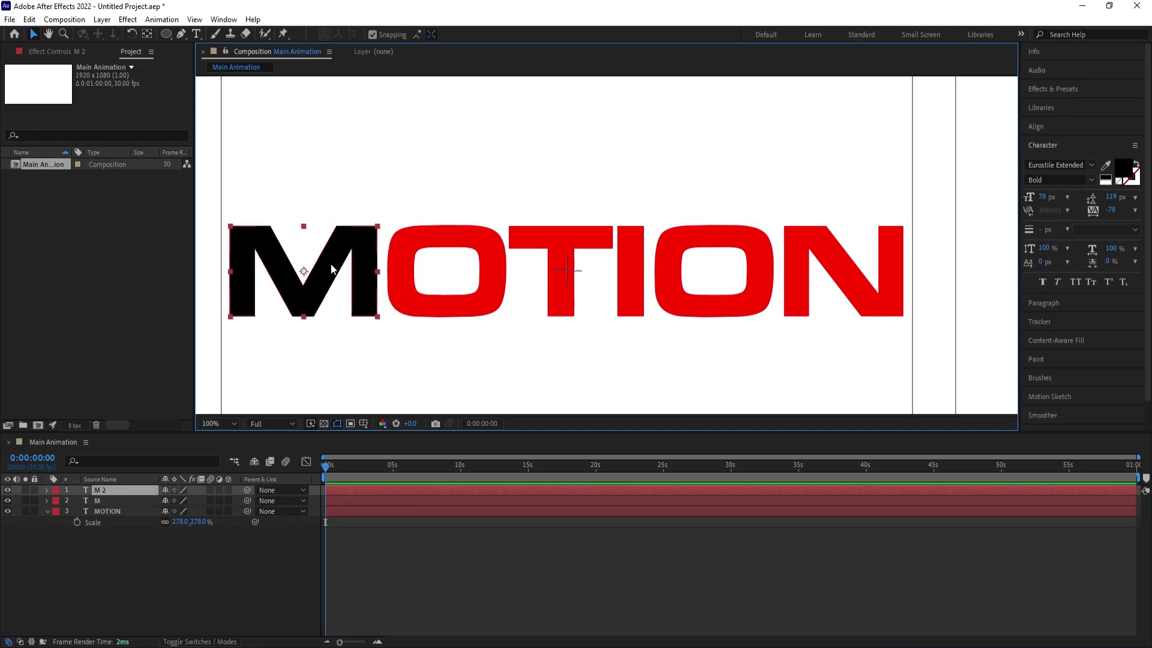
{"action": "left_click_drag", "start_coordinate": [330, 267], "coordinate": [466, 271]}
{"action": "key", "text": "ctrl+t"}
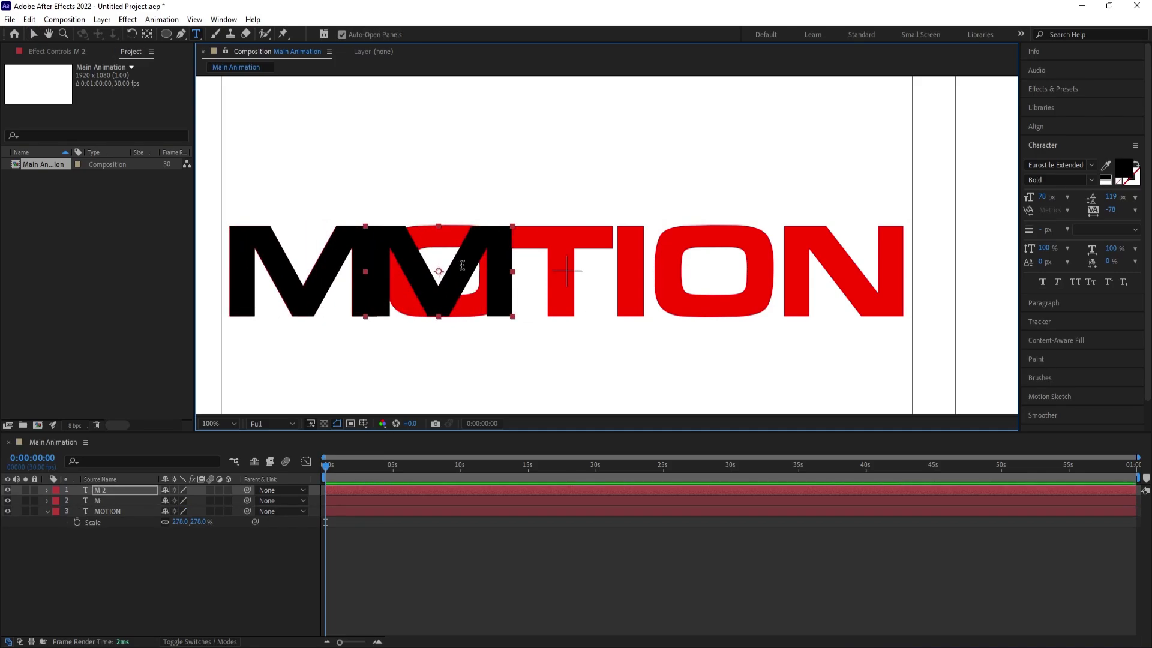
{"action": "double_click", "coordinate": [466, 271]}
{"action": "type", "text": "O"}
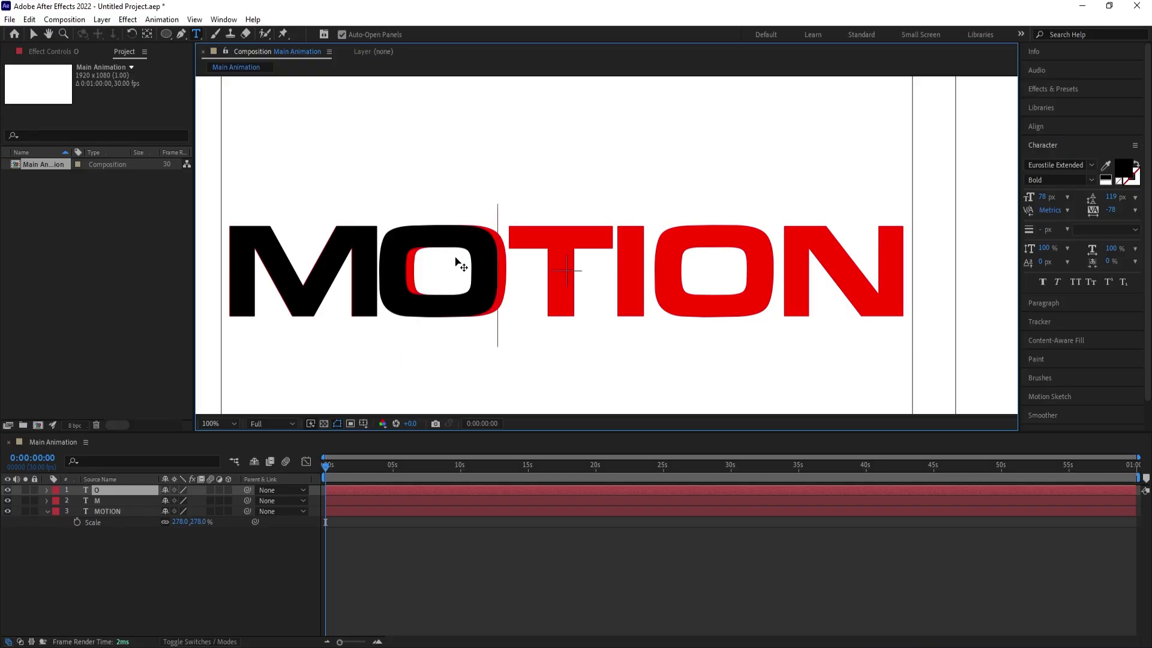
- Align the black O over the first red O, and place a duplicate over the T with its letter changed to T
{"action": "left_click", "coordinate": [33, 35]}
{"action": "left_click_drag", "start_coordinate": [394, 259], "coordinate": [527, 258]}
{"action": "key", "text": "ctrl+d"}
{"action": "key", "text": "ctrl+t"}
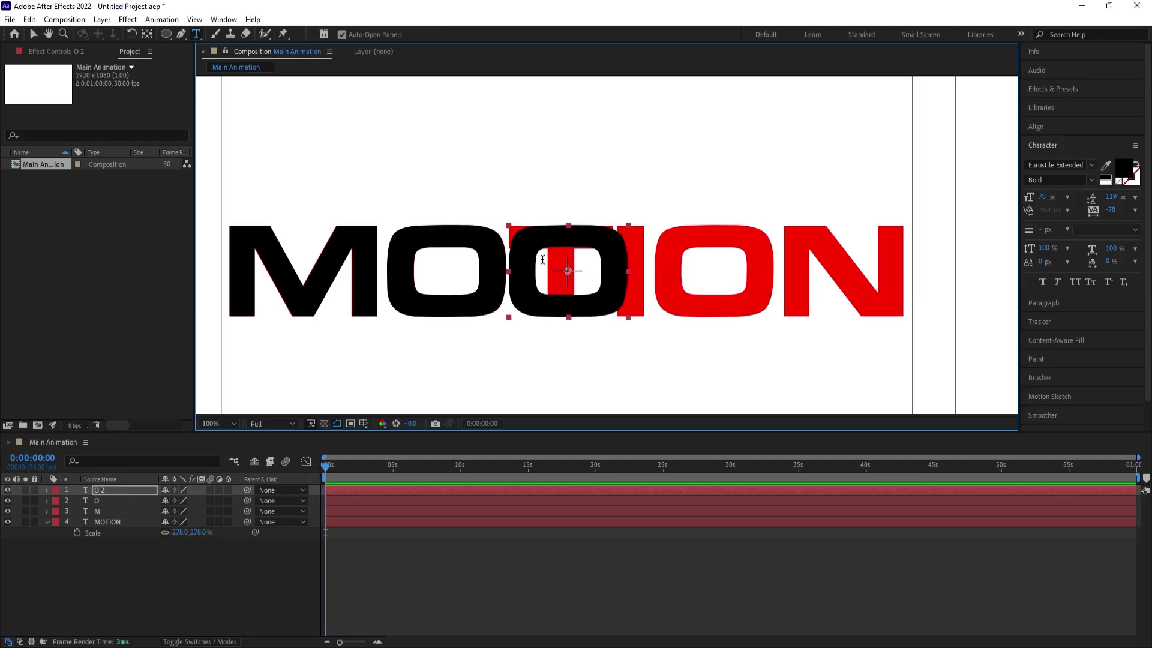
{"action": "left_click", "coordinate": [549, 255]}
{"action": "key", "text": "ctrl+a"}
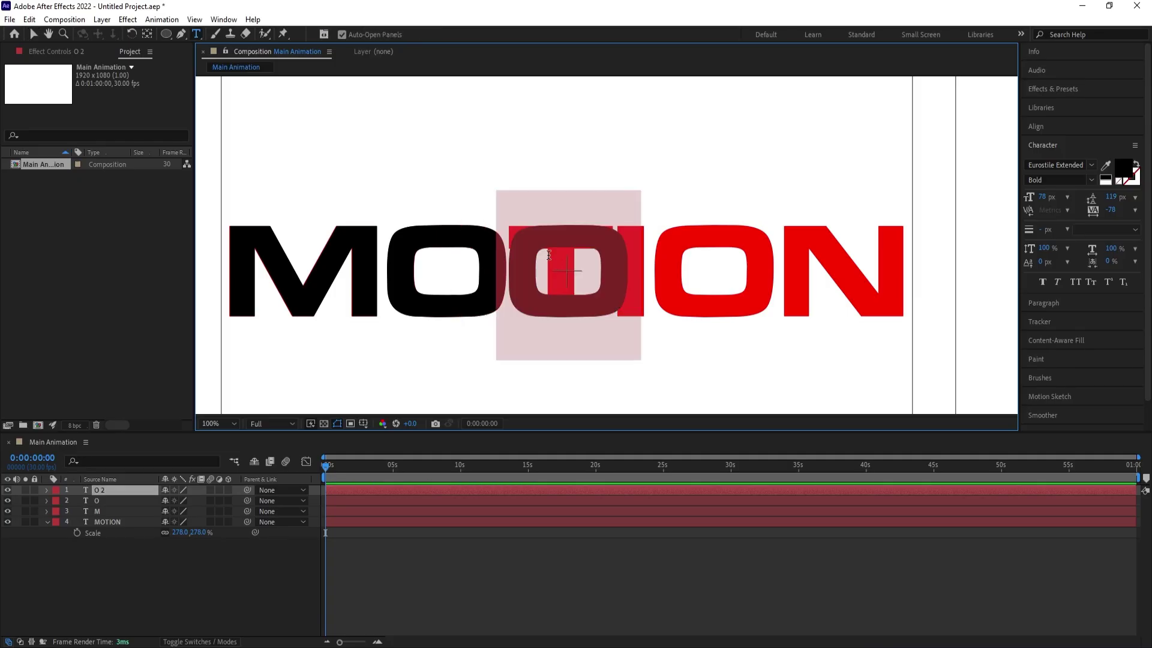
{"action": "type", "text": "T"}
- Align the black T over the red T, and place a duplicate over the red I with its letter changed to I
{"action": "left_click", "coordinate": [33, 35]}
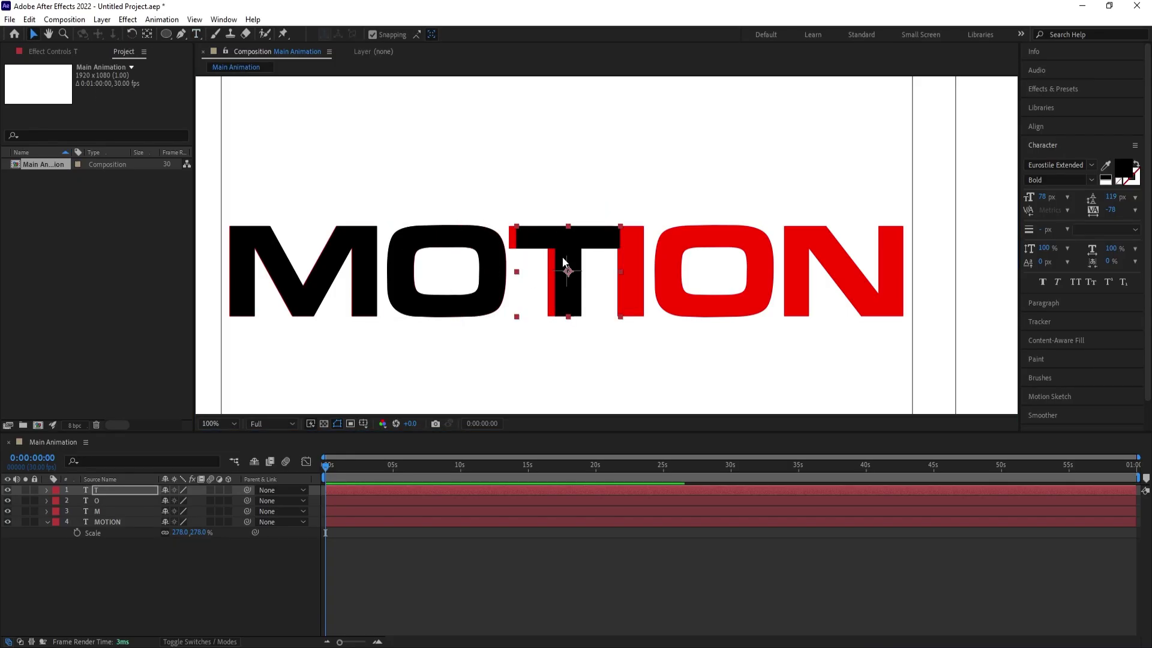
{"action": "left_click_drag", "start_coordinate": [566, 243], "coordinate": [648, 264]}
{"action": "key", "text": "ctrl+d"}
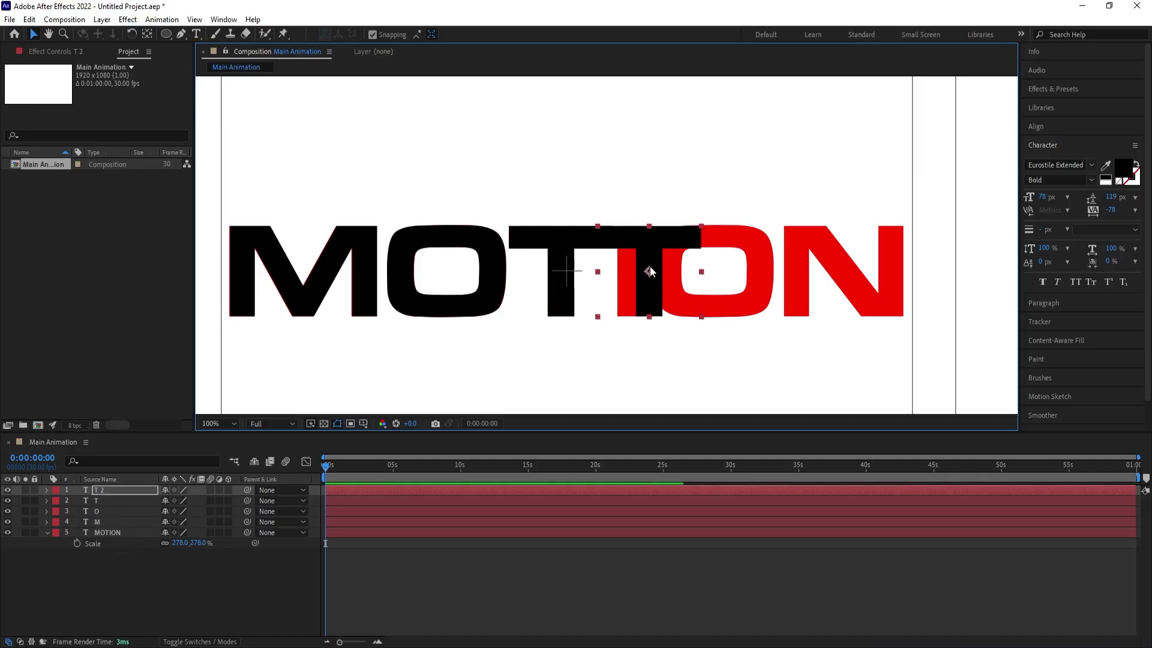
{"action": "double_click", "coordinate": [650, 252]}
{"action": "type", "text": "I"}
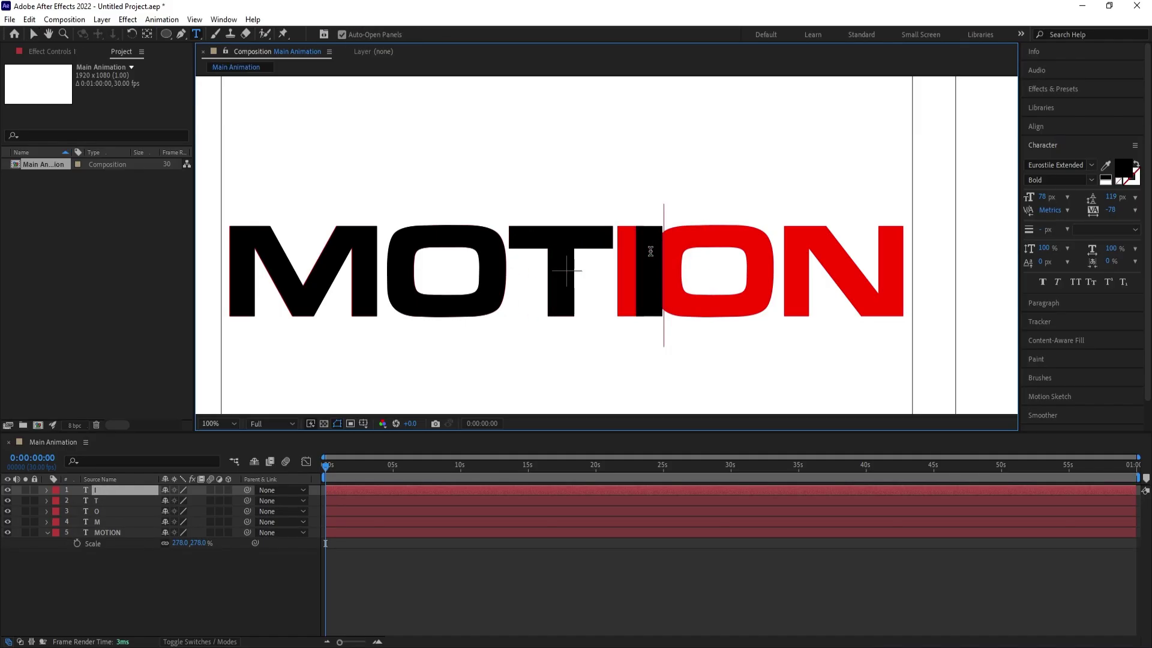
- Align the black I over the red I, and place a duplicate over the second red O with its letter changed to O
{"action": "left_click", "coordinate": [33, 35]}
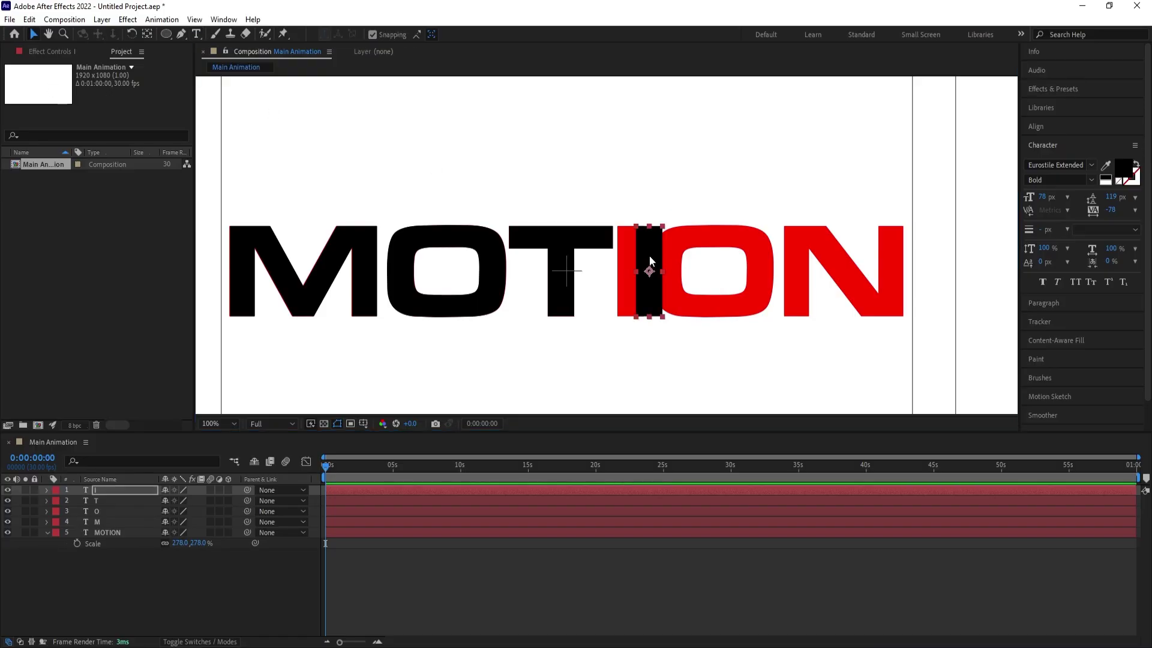
{"action": "left_click_drag", "start_coordinate": [646, 257], "coordinate": [713, 267]}
{"action": "key", "text": "ctrl+d"}
{"action": "double_click", "coordinate": [709, 265]}
{"action": "type", "text": "O"}
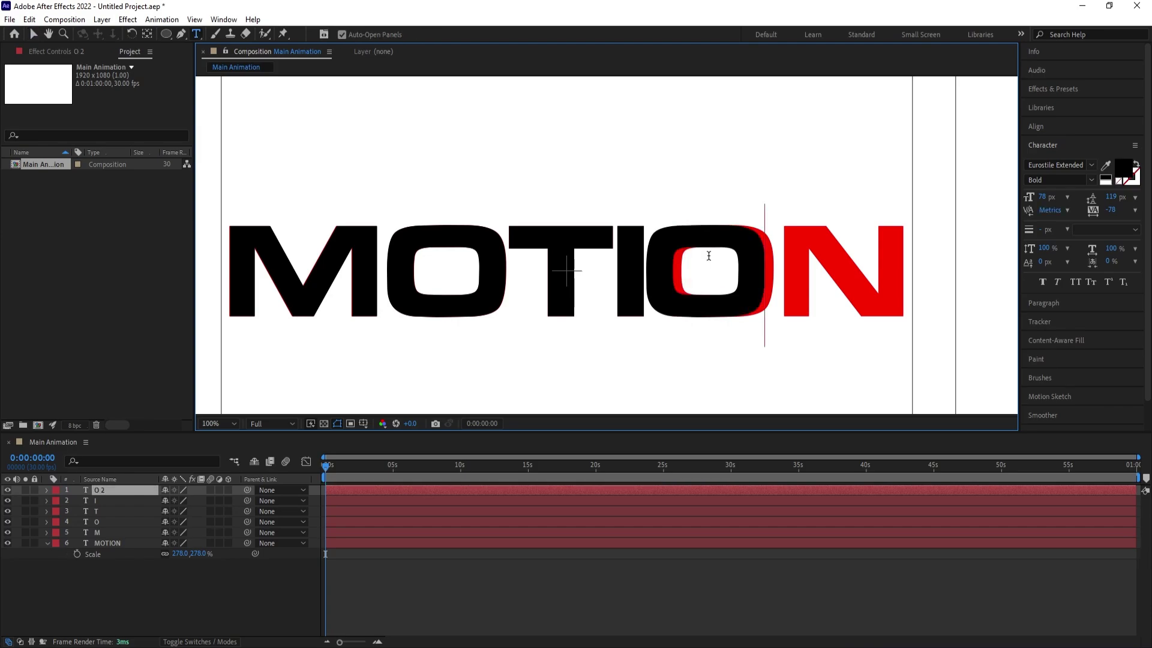
- Align the second black O over its red counterpart, and duplicate the layer with the copy's letter changed to N
{"action": "left_click", "coordinate": [33, 36]}
{"action": "left_click_drag", "start_coordinate": [687, 243], "coordinate": [696, 241]}
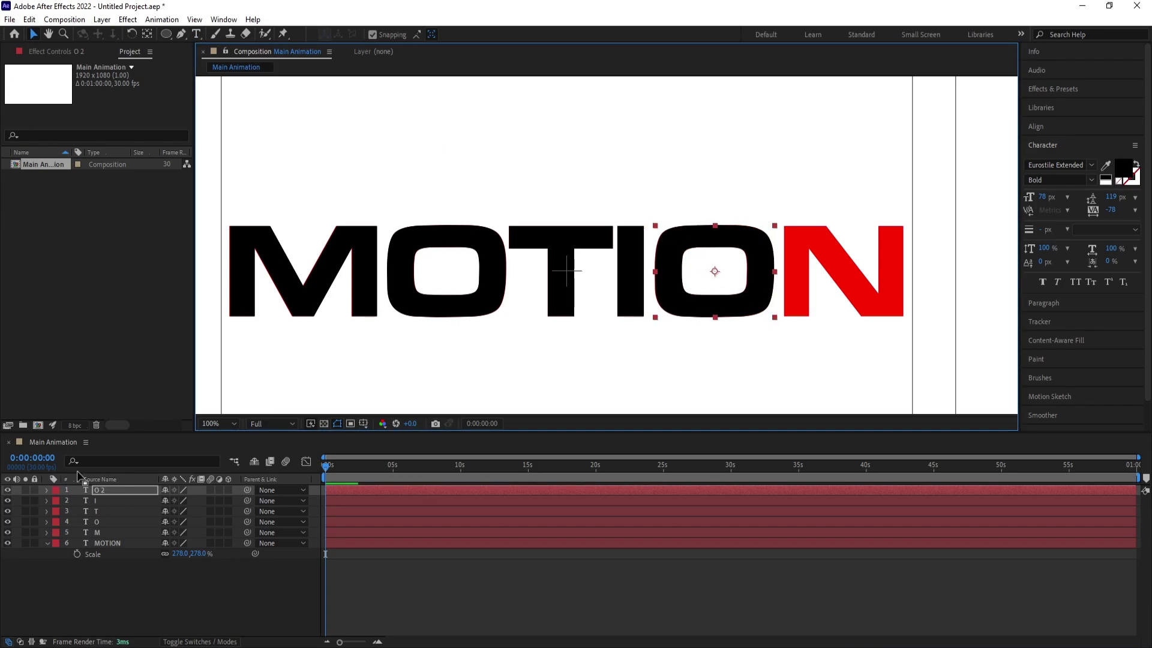
{"action": "left_click", "coordinate": [121, 493]}
{"action": "key", "text": "ctrl+d"}
{"action": "double_click", "coordinate": [699, 273]}
{"action": "type", "text": "N"}
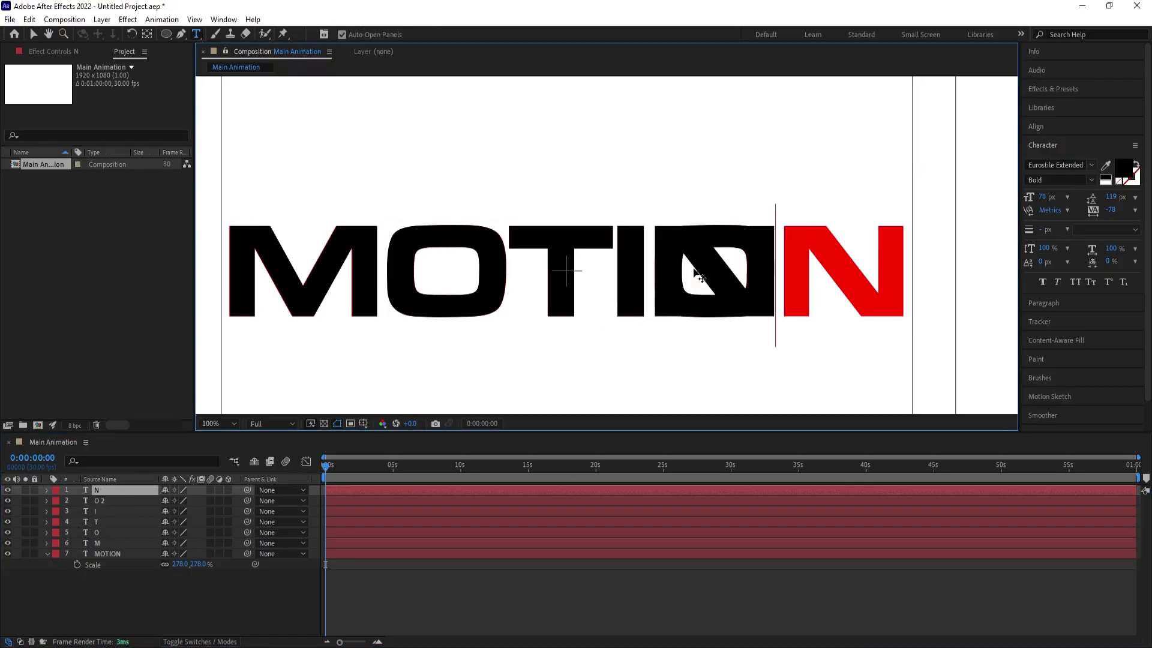
- Move the black N exactly over the red N at the end of the word
{"action": "key", "text": "Escape"}
{"action": "key", "text": "v"}
{"action": "left_click_drag", "start_coordinate": [745, 284], "coordinate": [874, 283]}
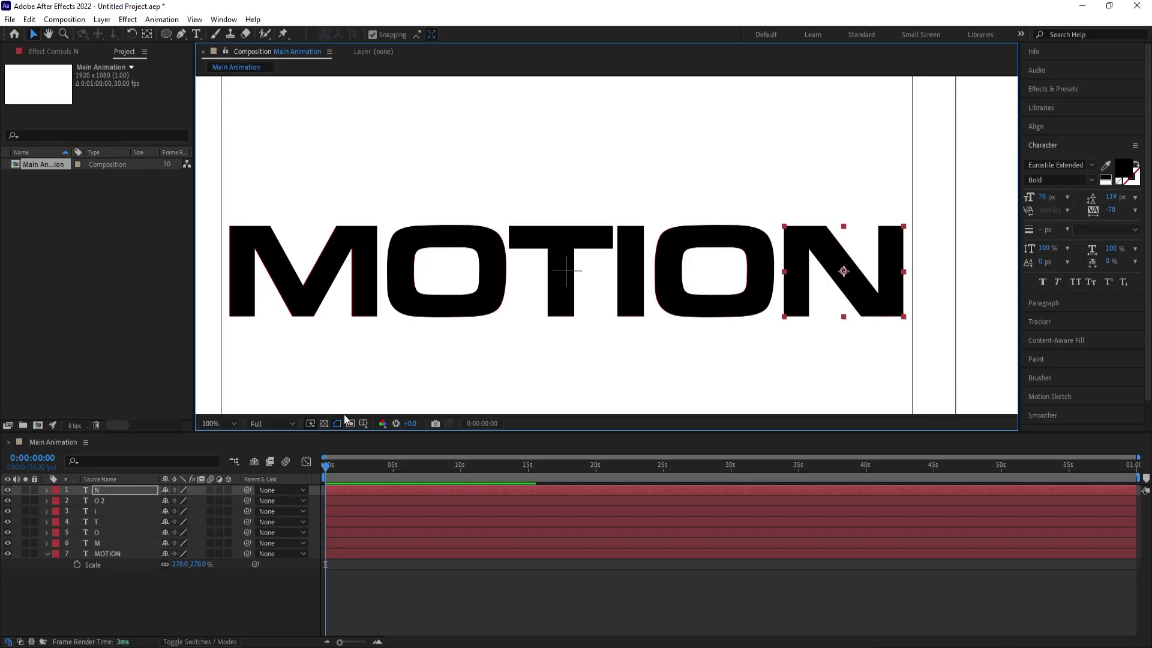
- Fit the whole composition in view and delete the red MOTION reference layer
{"action": "left_click", "coordinate": [224, 423]}
{"action": "left_click", "coordinate": [216, 214]}
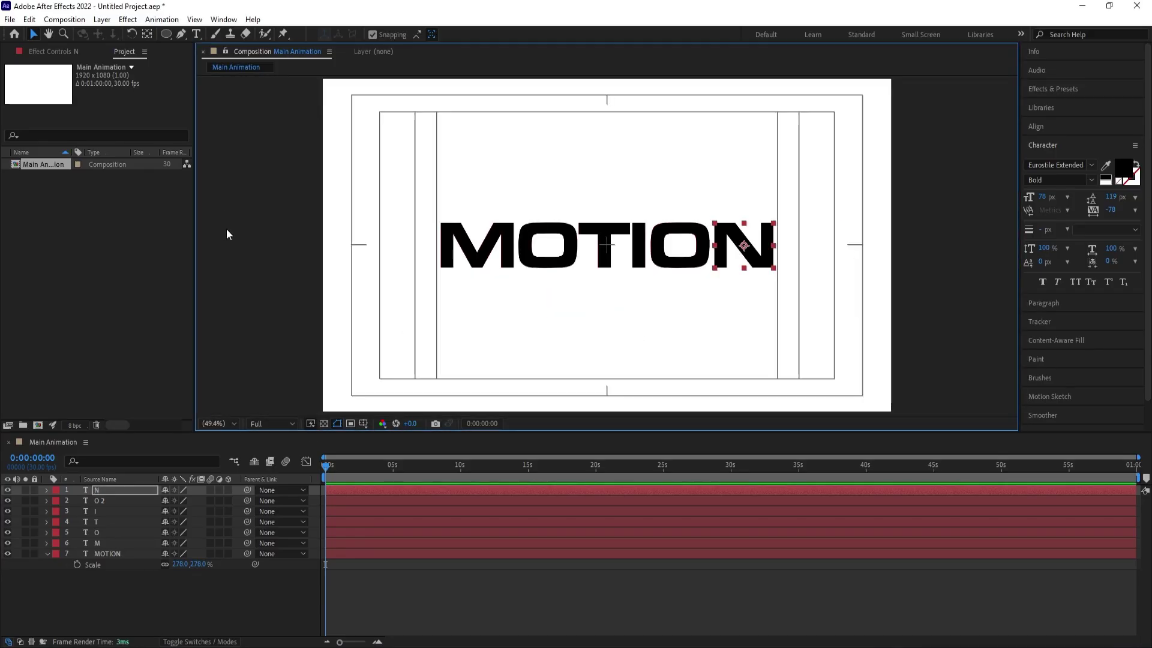
{"action": "left_click", "coordinate": [187, 598]}
{"action": "left_click", "coordinate": [94, 554]}
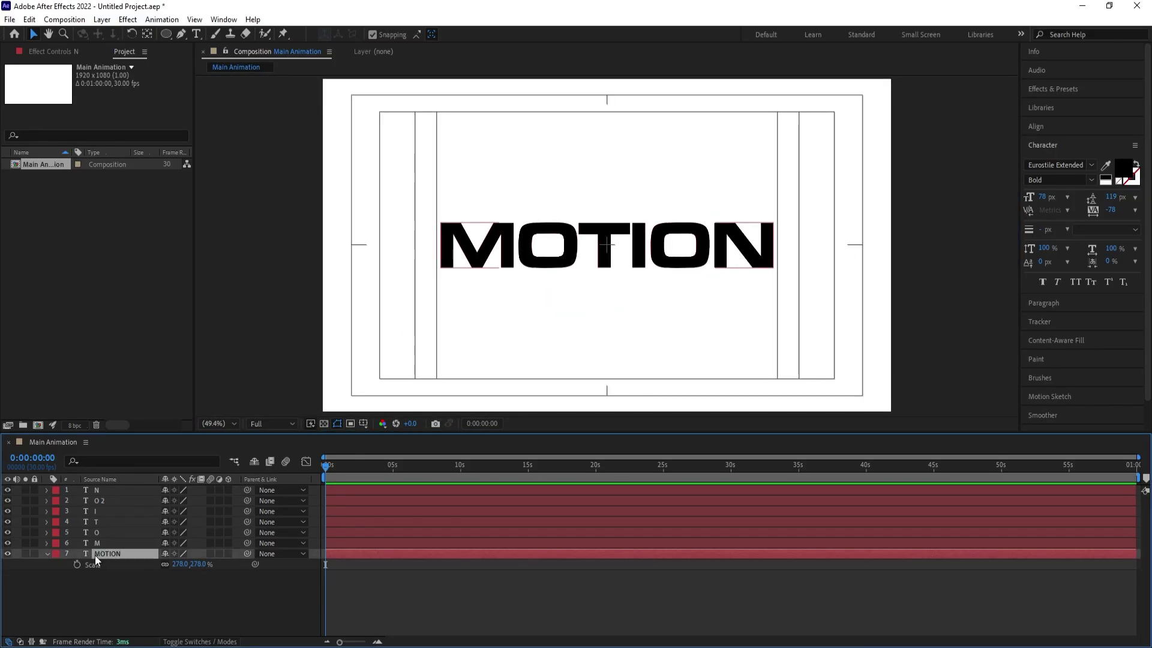
{"action": "key", "text": "Delete"}
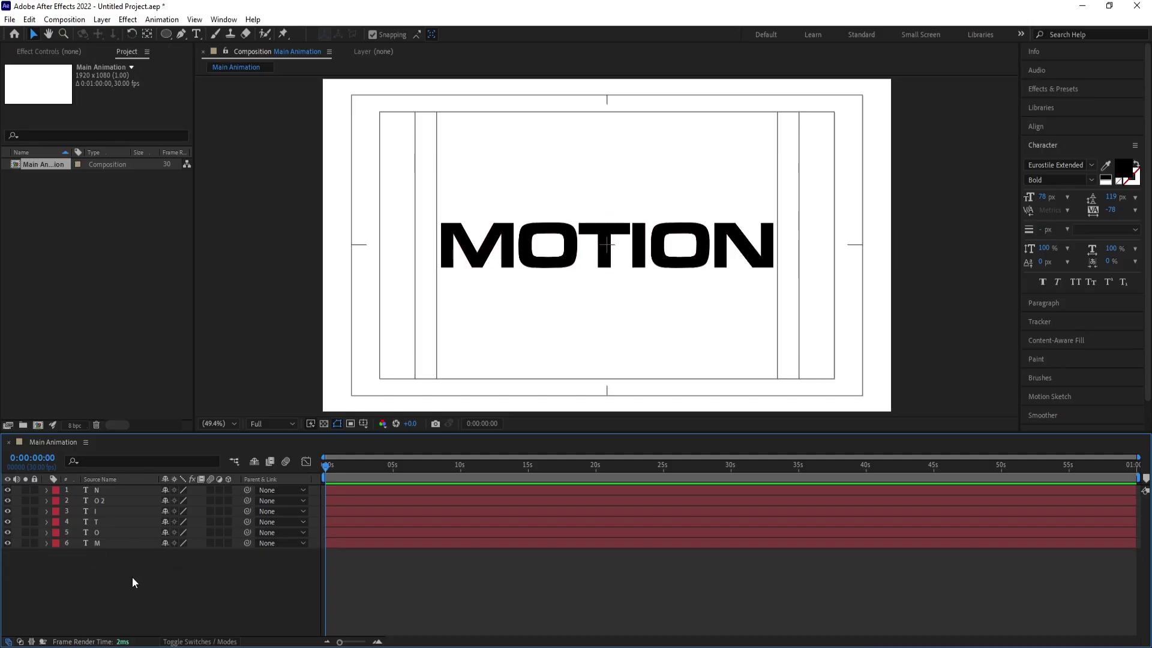
- Select both O layers, move them to the top of the layer stack and reveal their Position properties
{"action": "left_click", "coordinate": [568, 257]}
{"action": "left_click", "coordinate": [681, 261]}
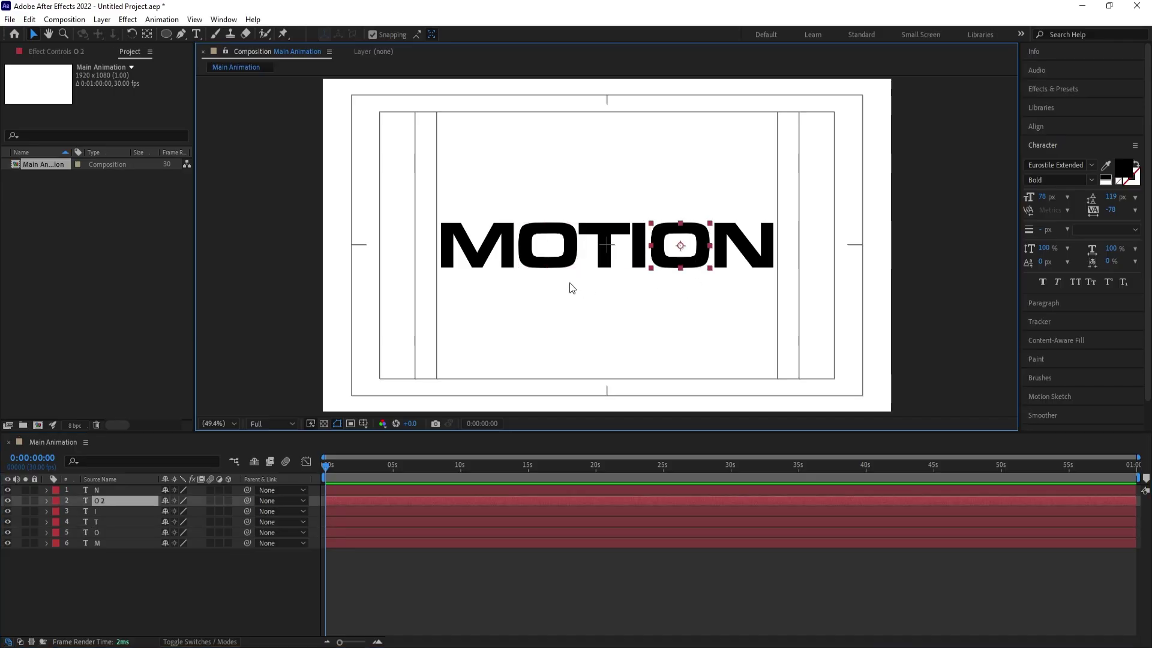
{"action": "left_click", "coordinate": [558, 264]}
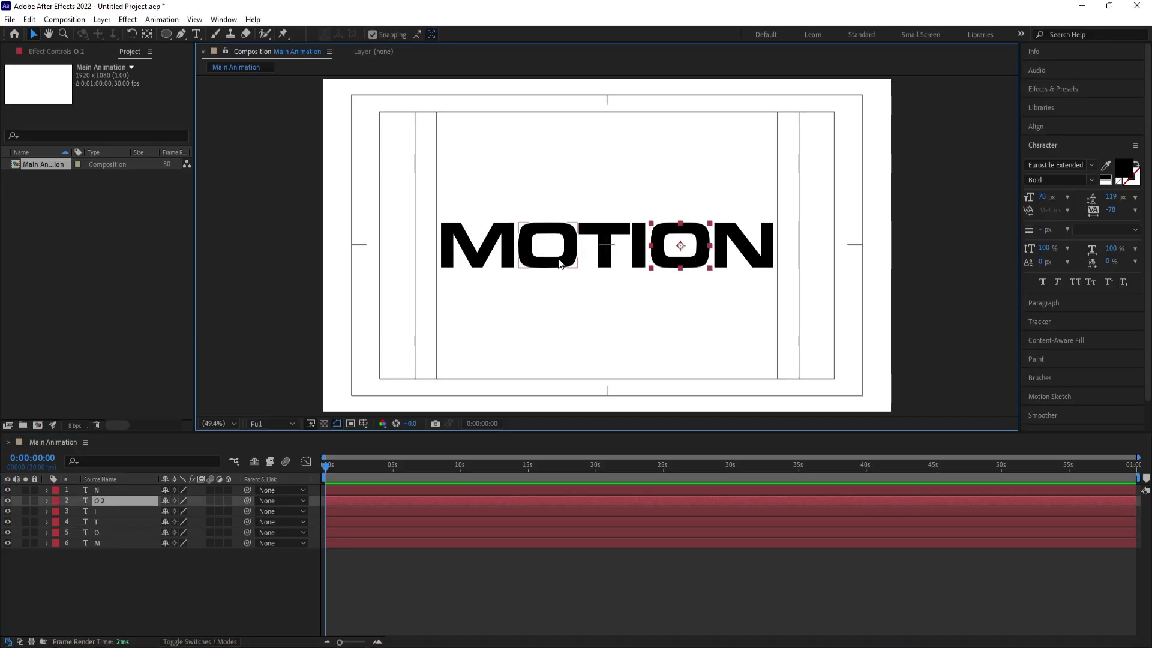
{"action": "left_click", "coordinate": [660, 264], "text": "shift"}
{"action": "left_click_drag", "start_coordinate": [99, 502], "coordinate": [96, 488]}
{"action": "key", "text": "p"}
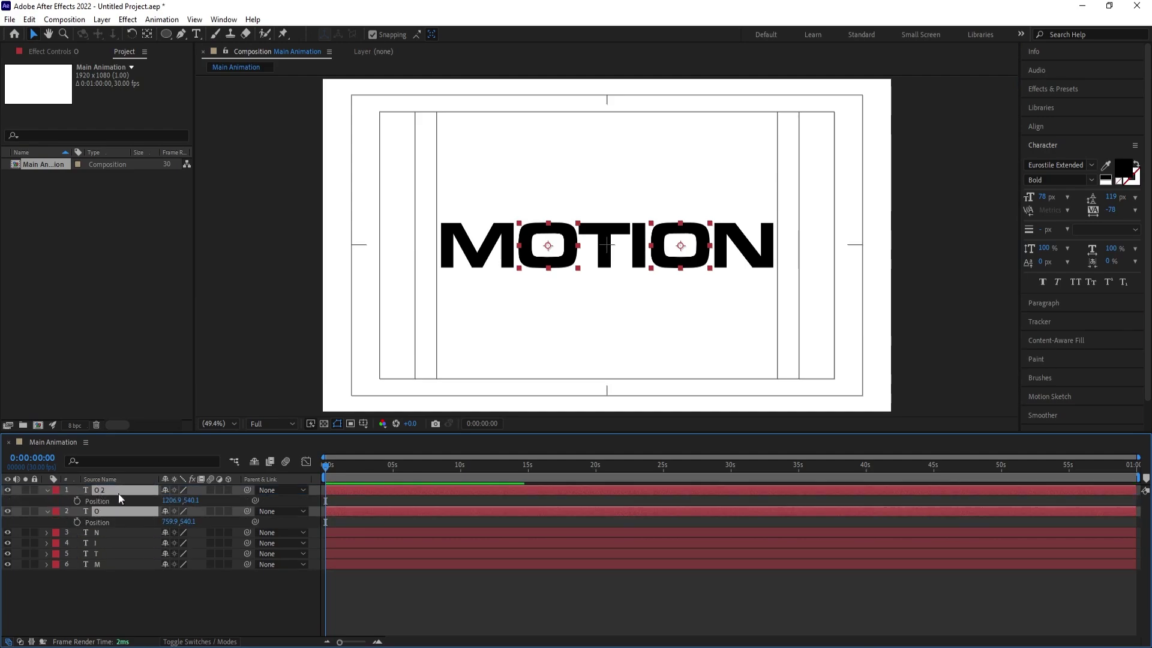
- Separate the Position dimensions of both O layers into X Position and Y Position
{"action": "left_click", "coordinate": [122, 502]}
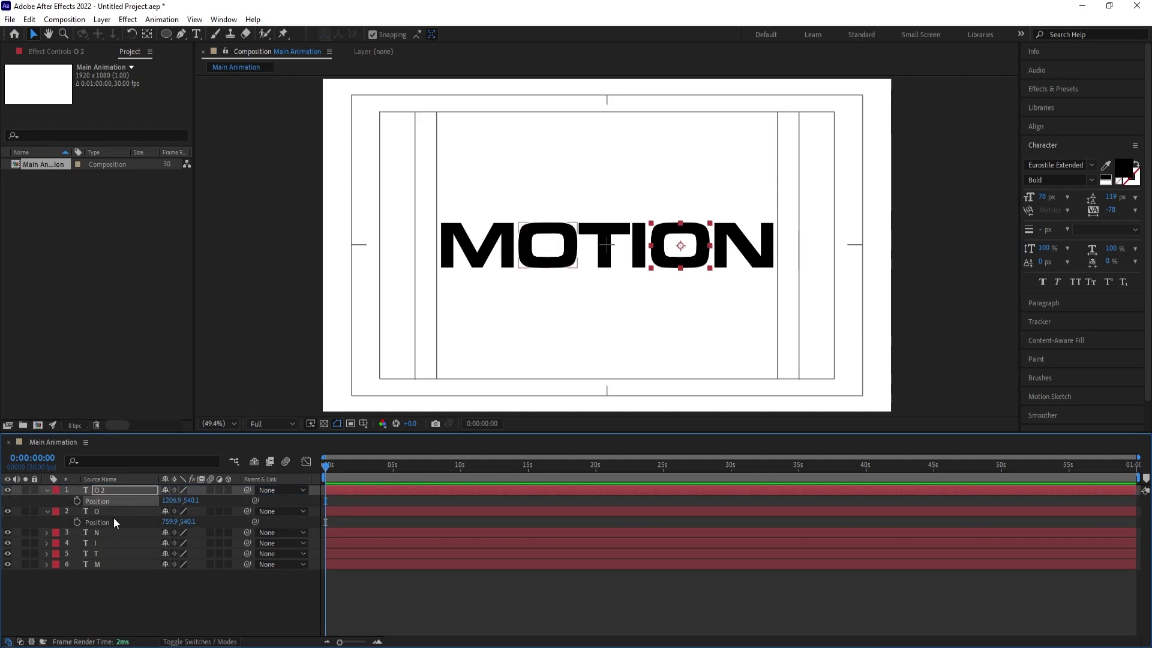
{"action": "left_click", "coordinate": [105, 523], "text": "ctrl"}
{"action": "right_click", "coordinate": [106, 523]}
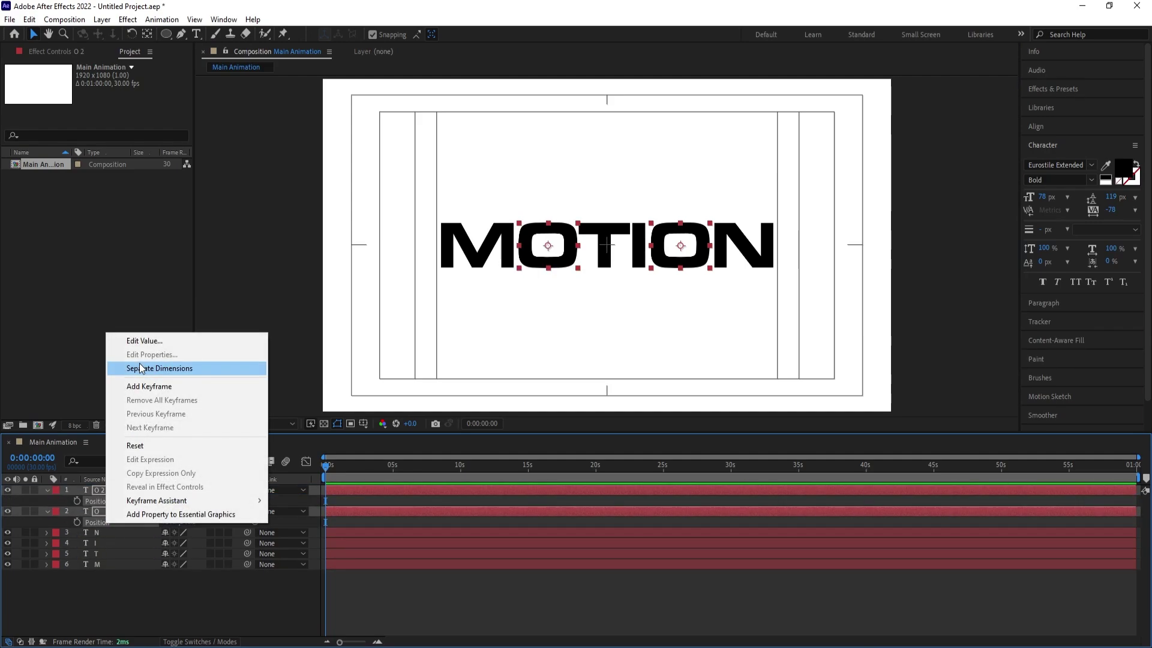
{"action": "left_click", "coordinate": [137, 369]}
- Enable X Position and Y Position keyframing for the first O at 0:00:00:00
{"action": "key", "text": "equal"}
{"action": "key", "text": "equal"}
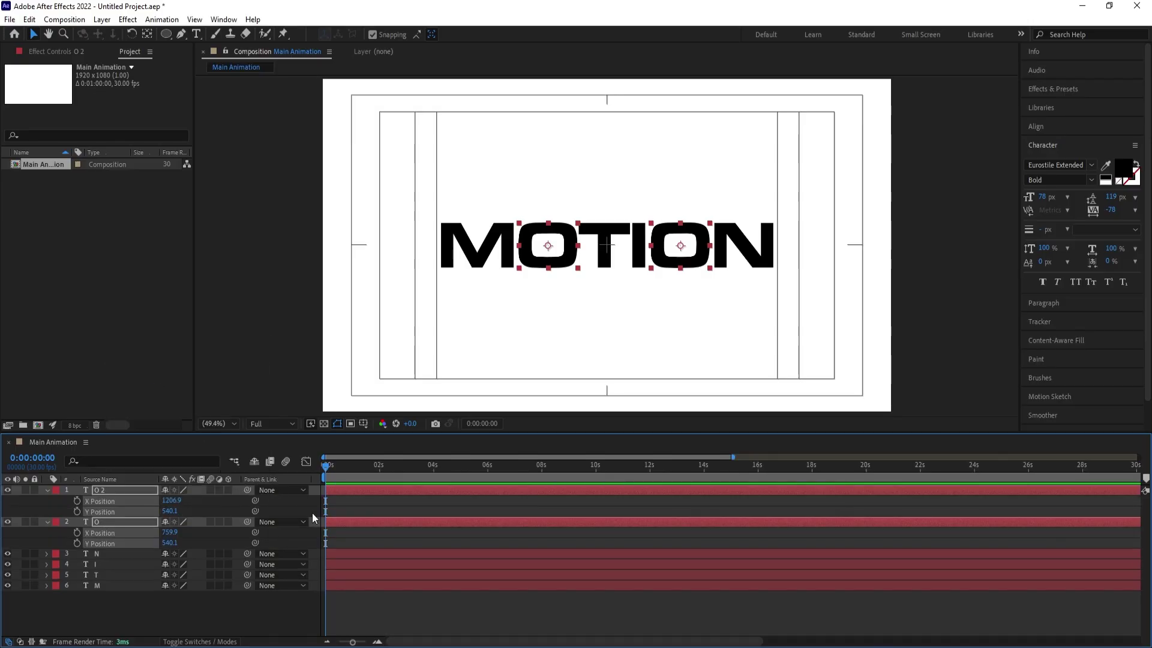
{"action": "left_click", "coordinate": [343, 501]}
{"action": "left_click", "coordinate": [548, 244]}
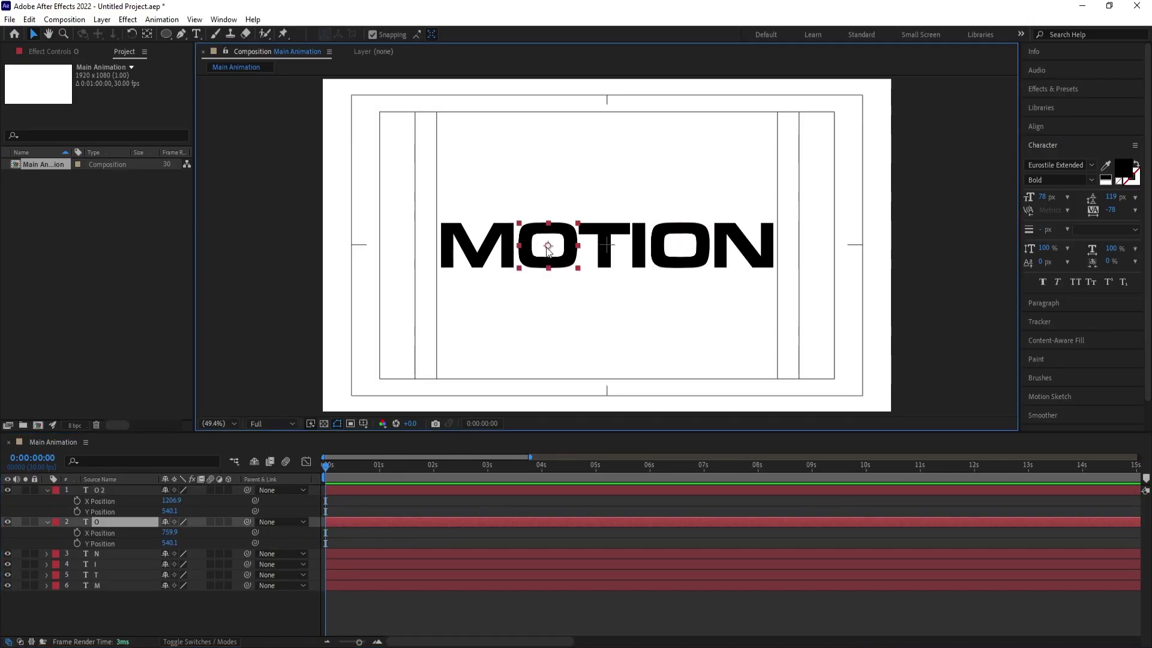
{"action": "left_click", "coordinate": [77, 534]}
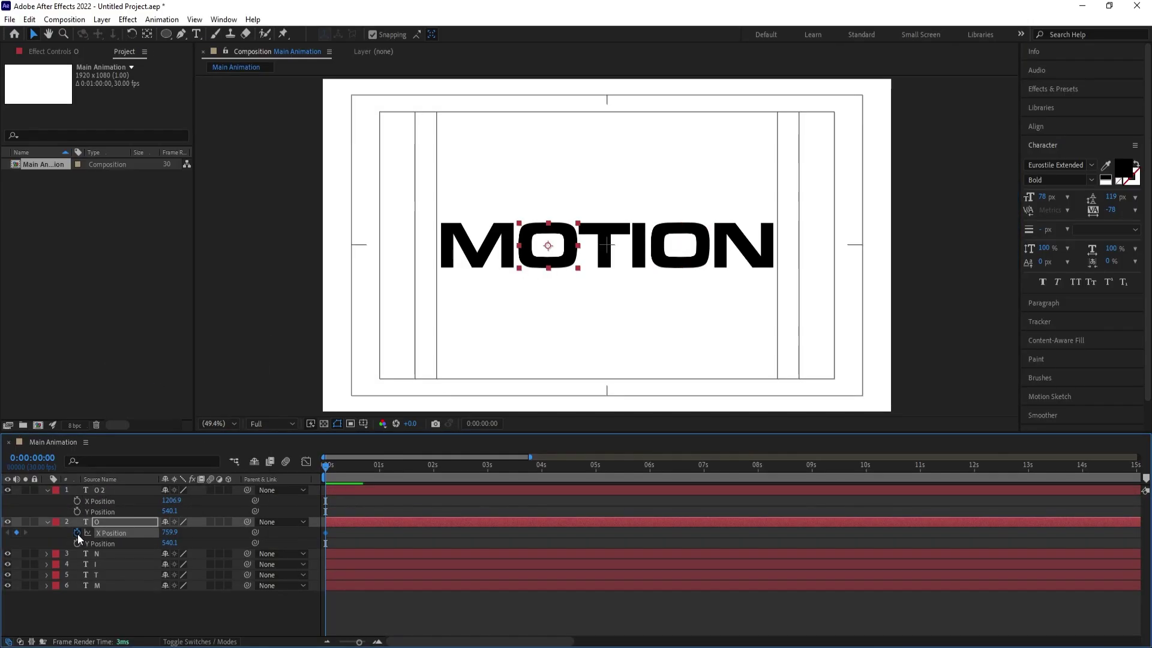
{"action": "left_click", "coordinate": [76, 542]}
- Add X Position and Y Position keyframes for the first O at 0:00:01:10
{"action": "key", "text": "equal"}
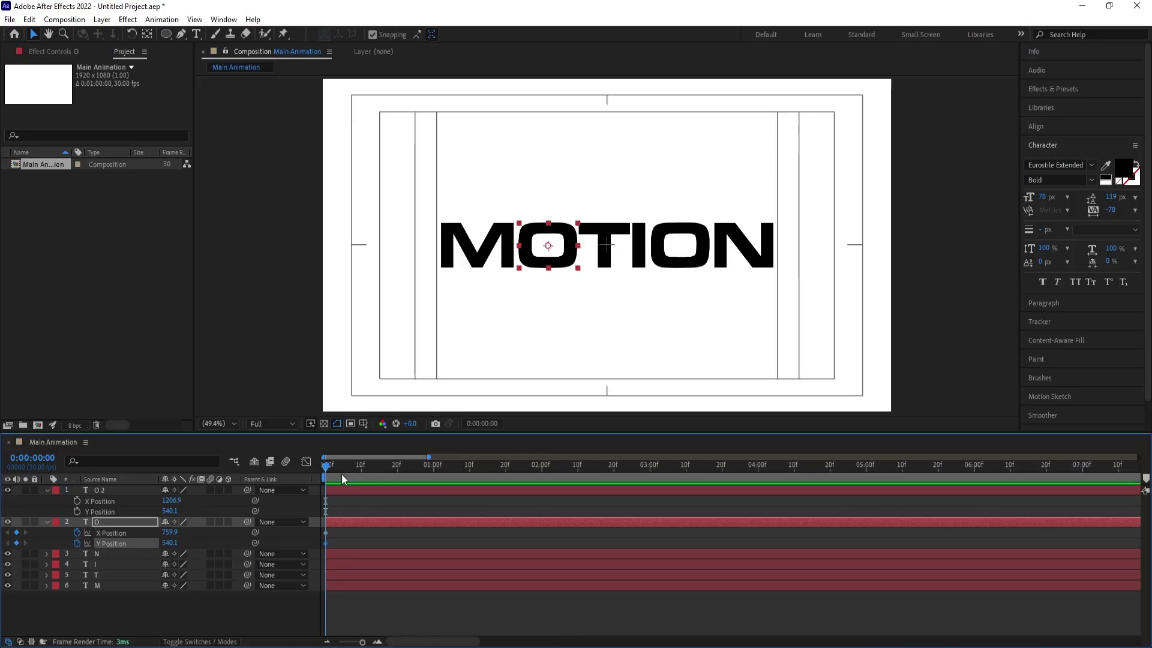
{"action": "left_click_drag", "start_coordinate": [379, 472], "coordinate": [469, 473]}
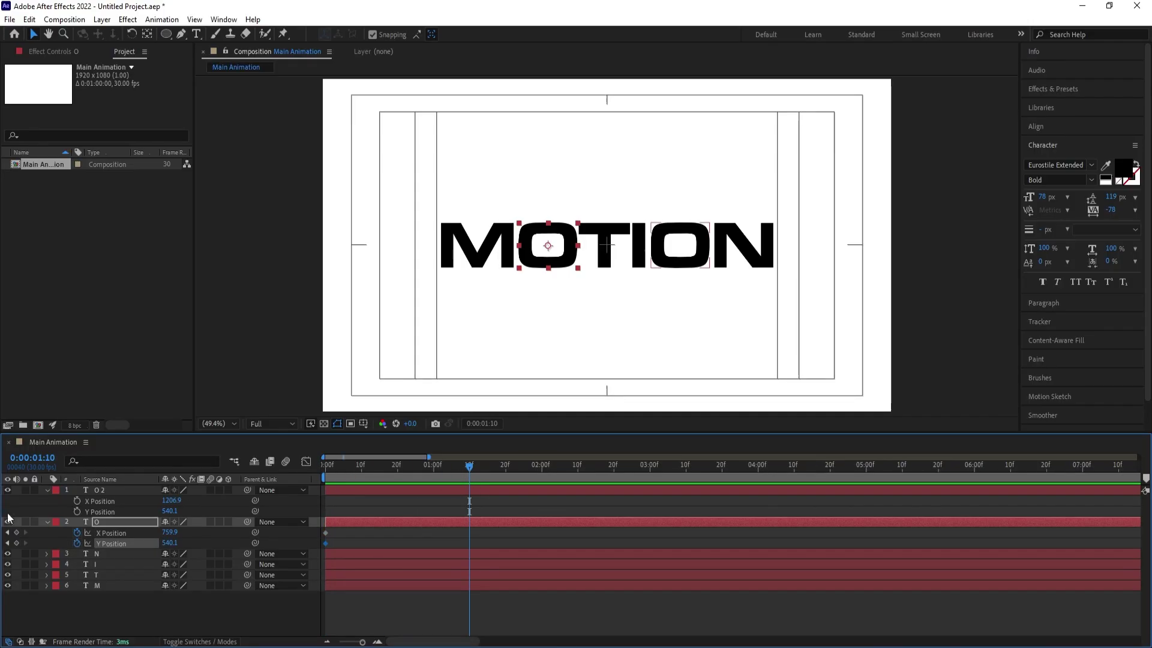
{"action": "left_click", "coordinate": [16, 532]}
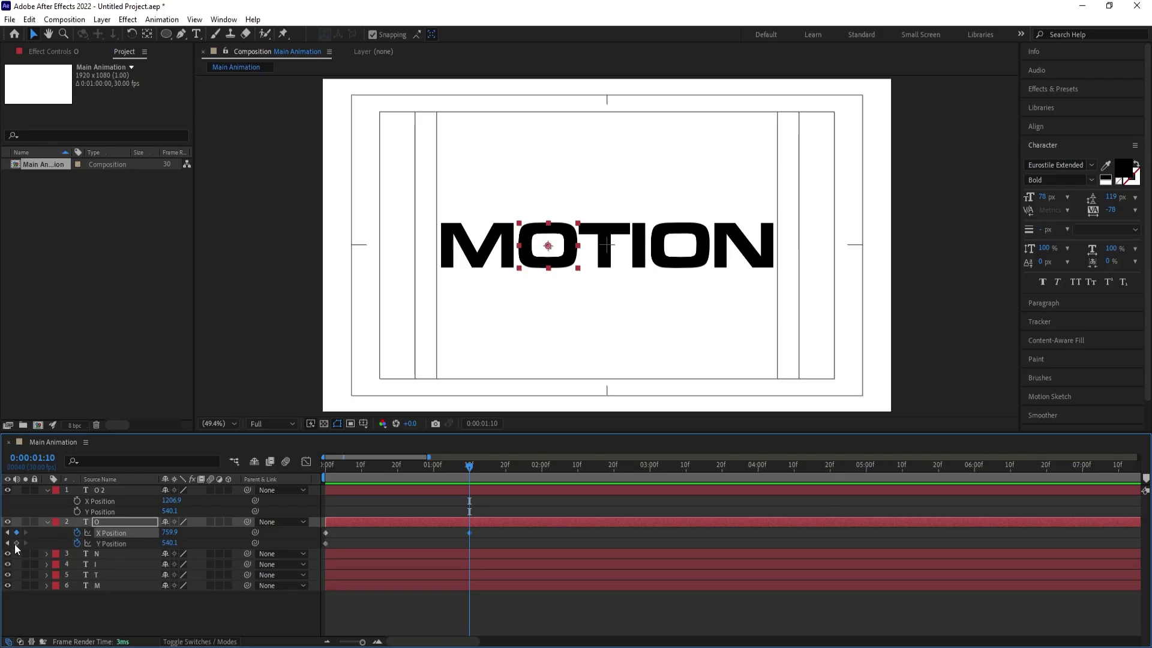
{"action": "left_click", "coordinate": [16, 542]}
- At 0:00:00:00, move the first O horizontally off the left side of the canvas to X Position about -107.4
{"action": "left_click_drag", "start_coordinate": [398, 466], "coordinate": [256, 480]}
{"action": "left_click", "coordinate": [352, 535]}
{"action": "left_click", "coordinate": [338, 523]}
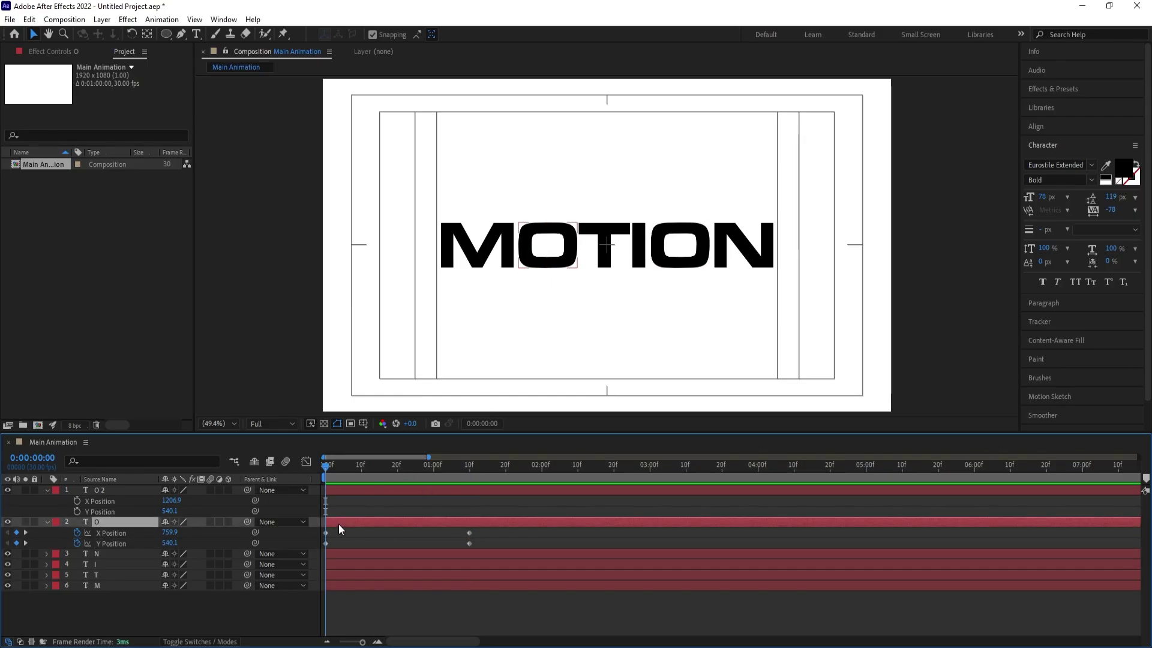
{"action": "left_click_drag", "start_coordinate": [538, 267], "coordinate": [280, 252]}
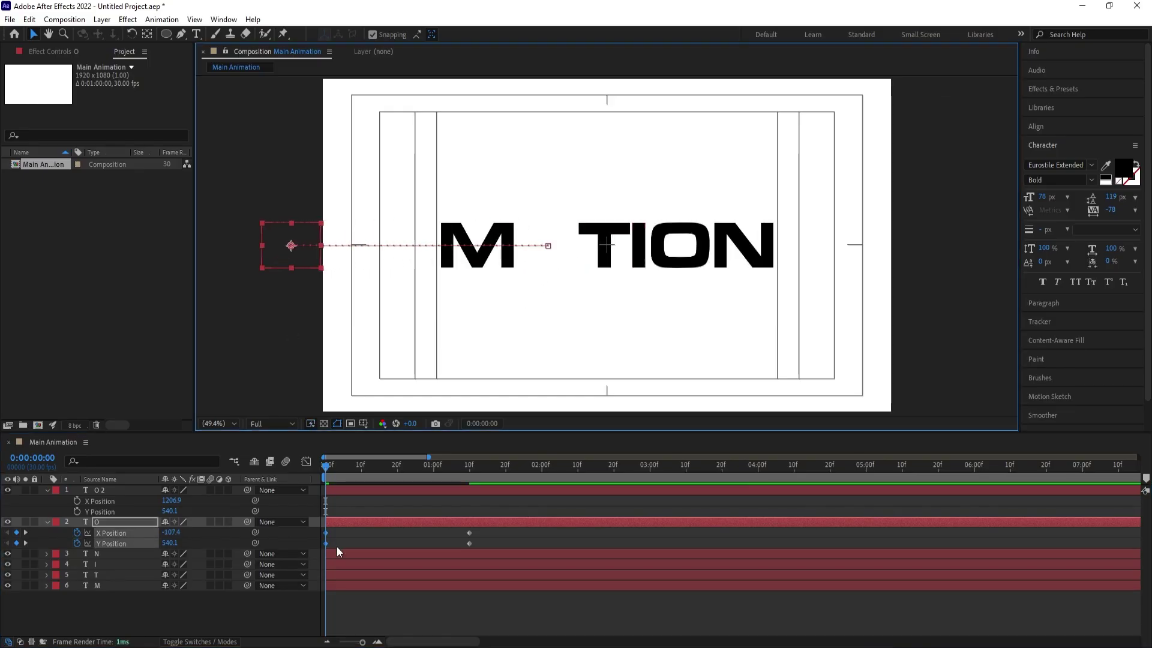
- Add a Y Position keyframe for the first O at 0:00:00:20 and set its Y Position to about 210.1 at 0:00:00:10
{"action": "left_click", "coordinate": [373, 500]}
{"action": "left_click_drag", "start_coordinate": [395, 462], "coordinate": [398, 465]}
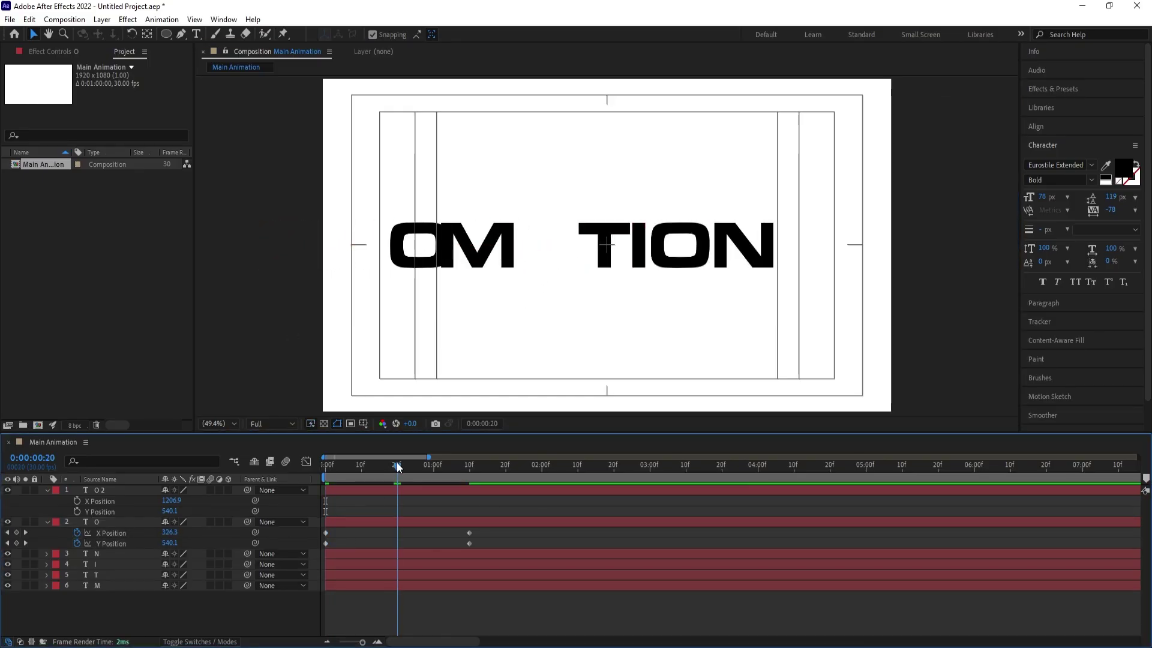
{"action": "left_click", "coordinate": [17, 543]}
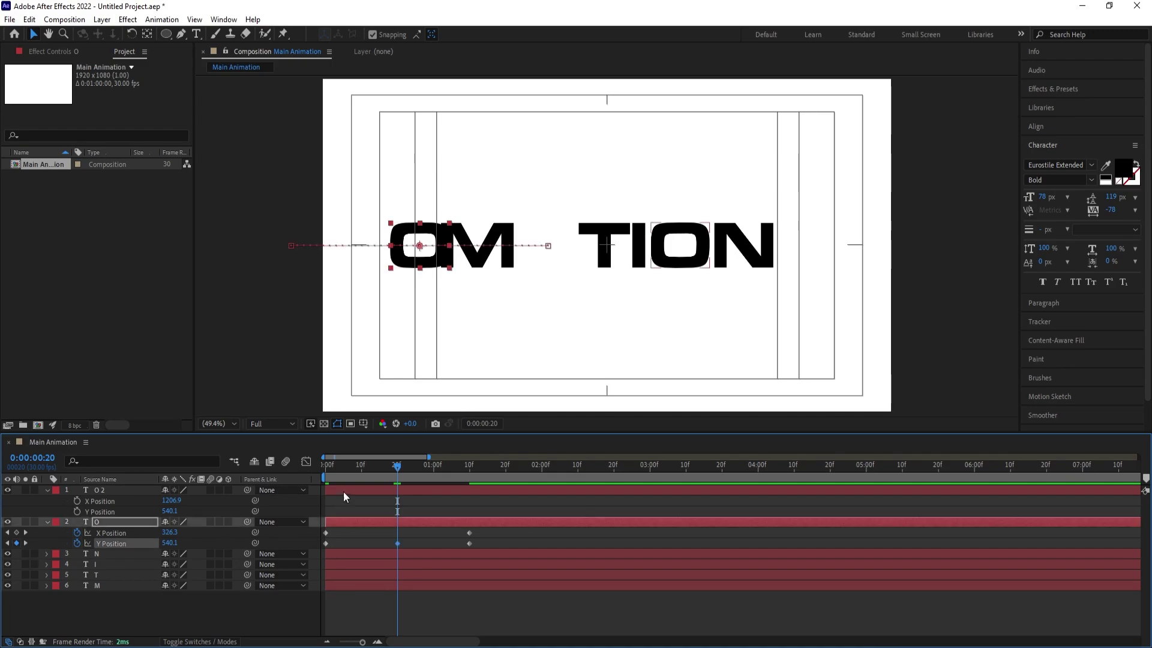
{"action": "left_click", "coordinate": [361, 465]}
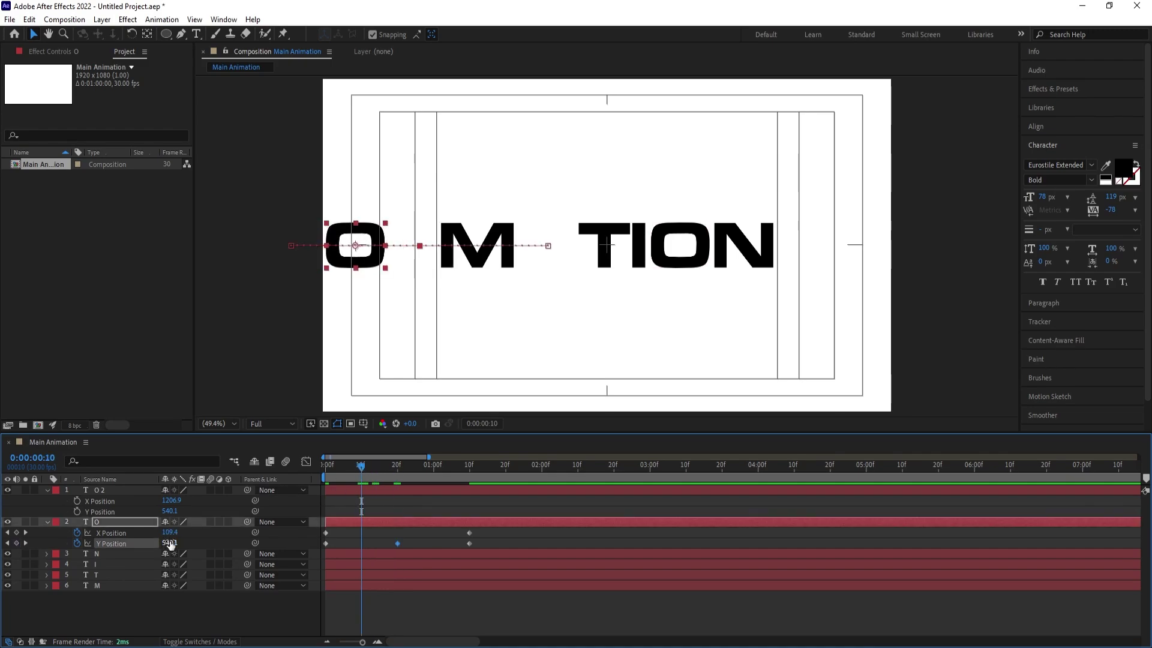
{"action": "left_click_drag", "start_coordinate": [169, 544], "coordinate": [168, 544]}
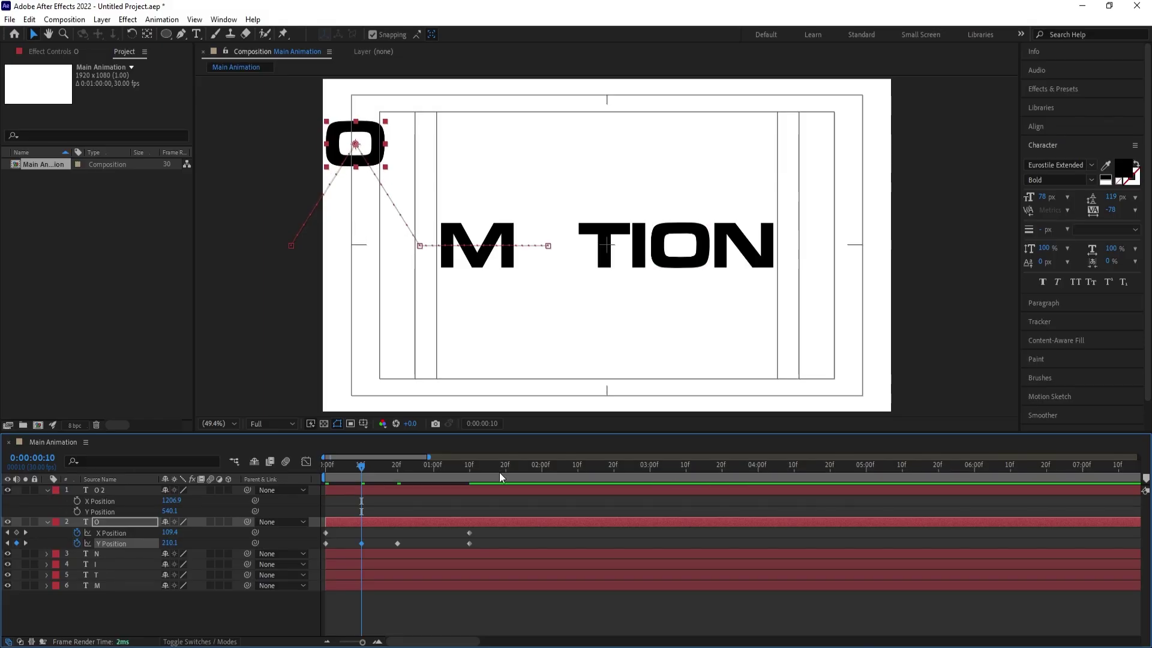
- At 0:00:01:00, raise the first O to Y Position about 233.6 and delete the extra X Position keyframe there
{"action": "left_click", "coordinate": [433, 467]}
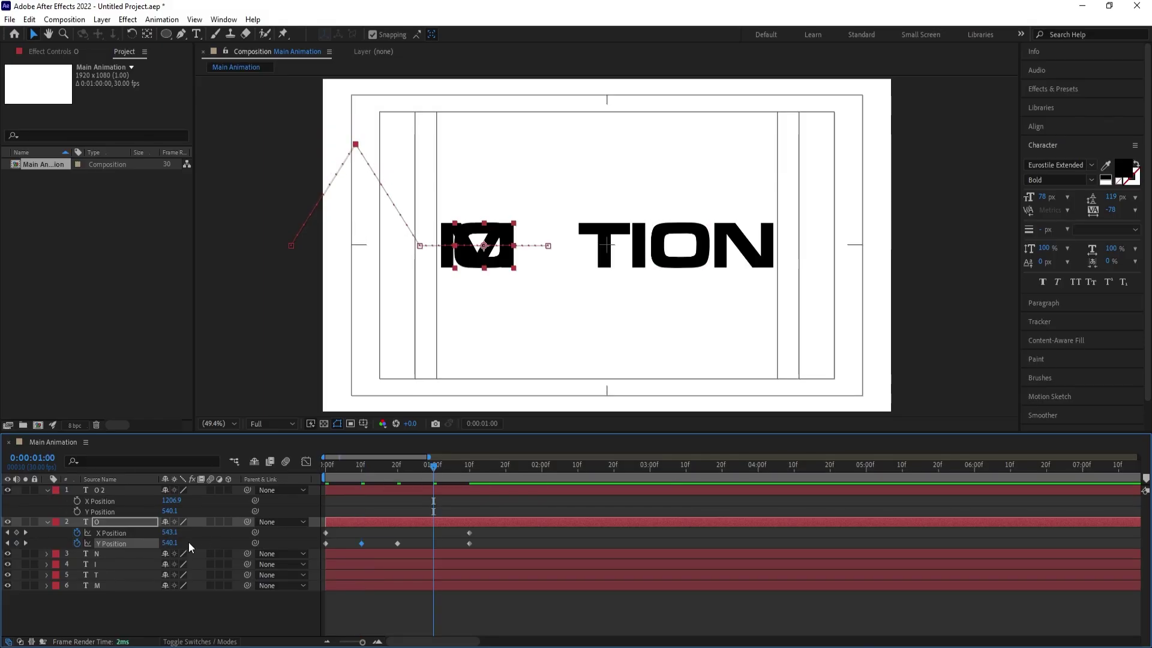
{"action": "left_click_drag", "start_coordinate": [179, 544], "coordinate": [179, 545]}
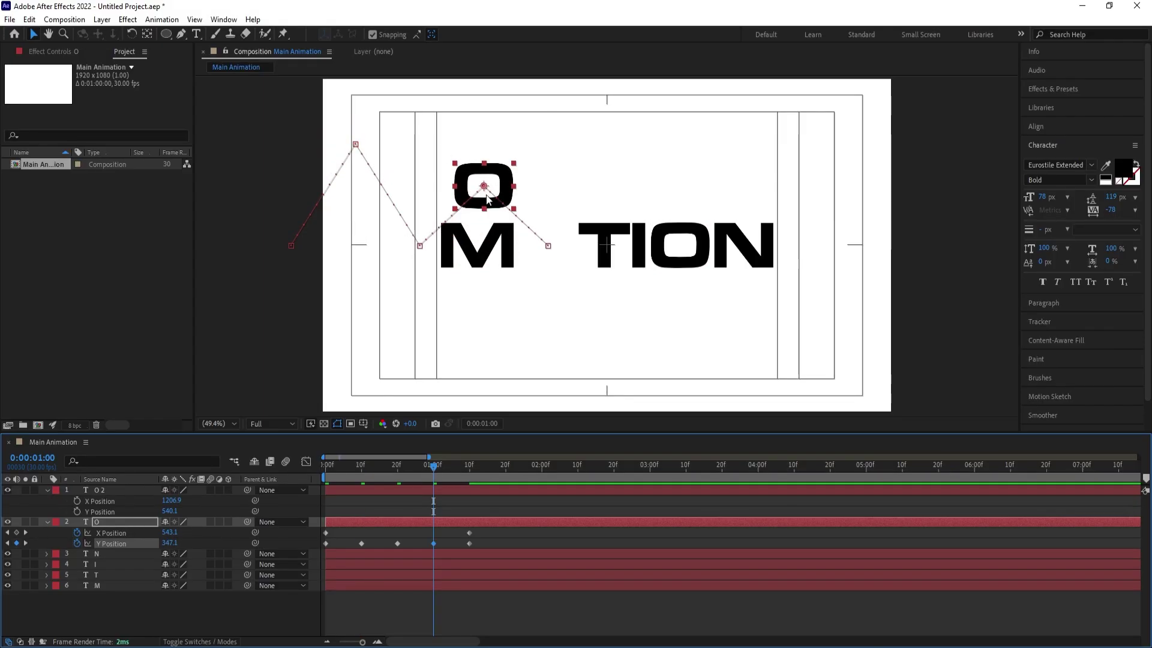
{"action": "left_click_drag", "start_coordinate": [501, 181], "coordinate": [501, 147]}
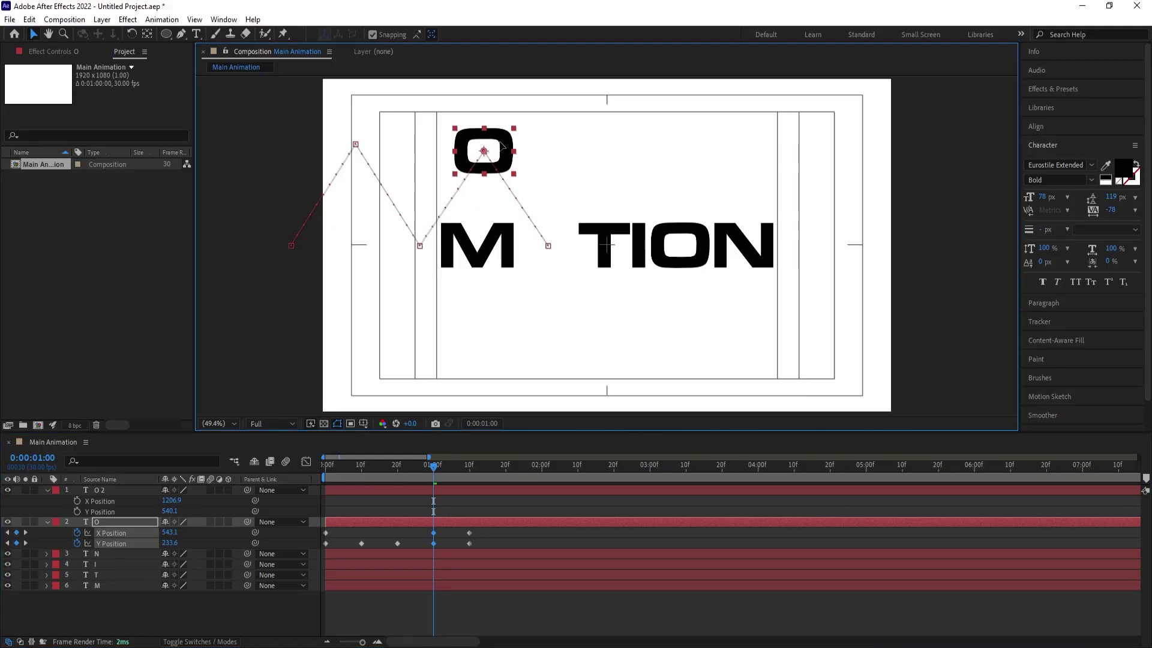
{"action": "left_click", "coordinate": [434, 532]}
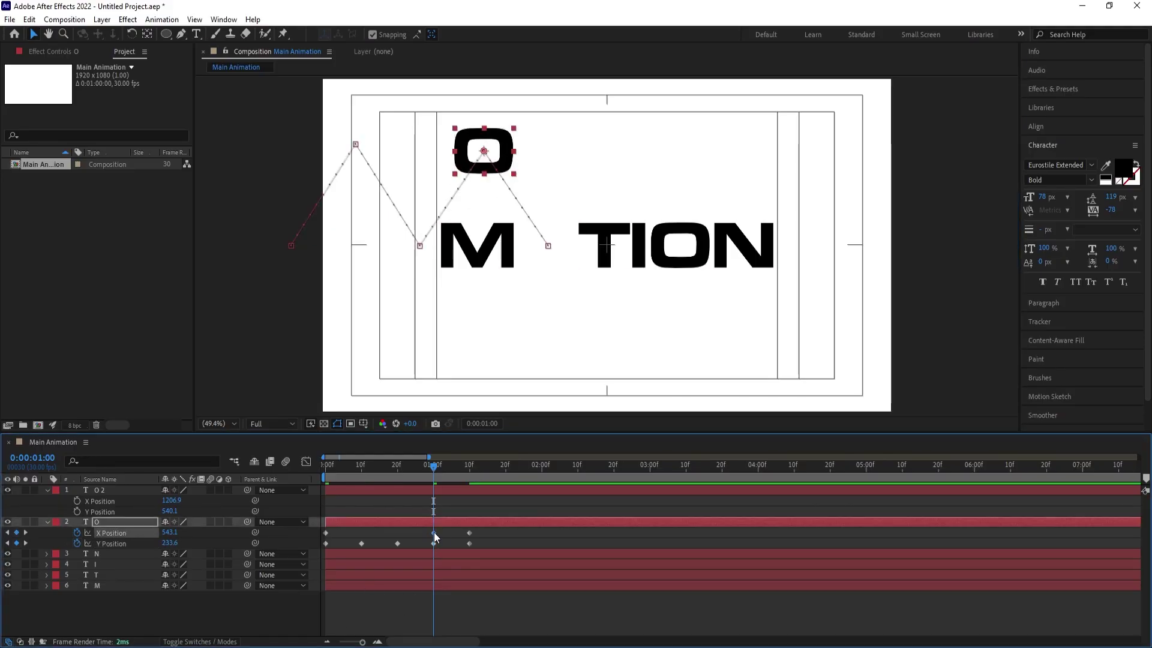
{"action": "key", "text": "Delete"}
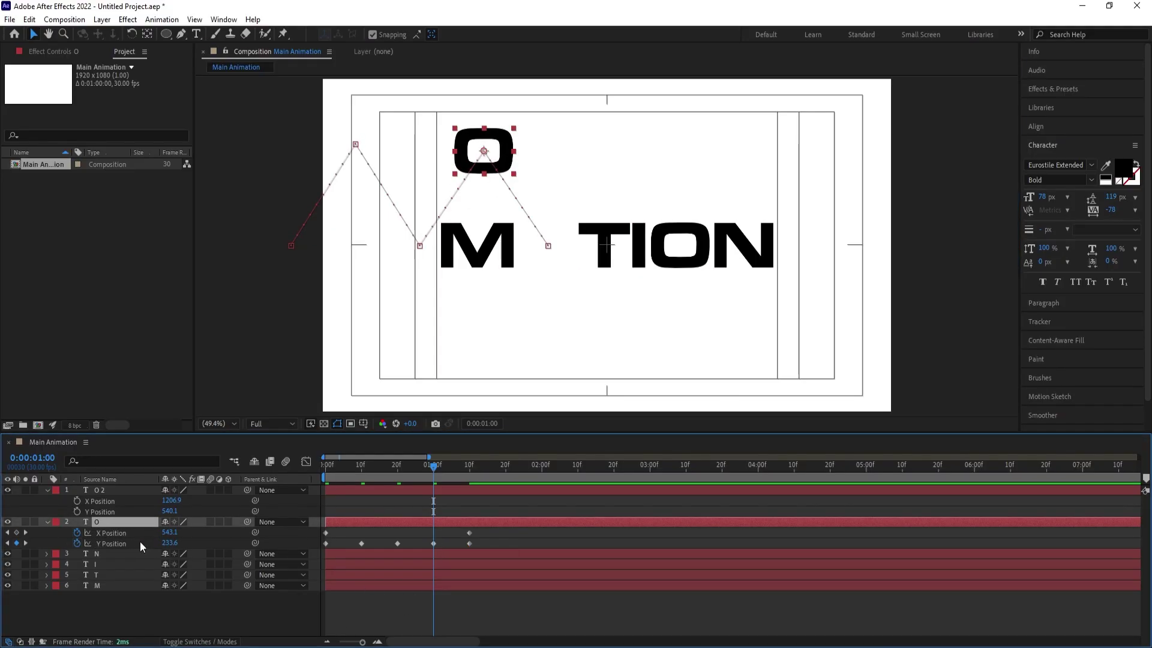
- Apply Easy Ease to all Y Position keyframes of the first O and display their speed graph
{"action": "left_click", "coordinate": [139, 543]}
{"action": "key", "text": "F9"}
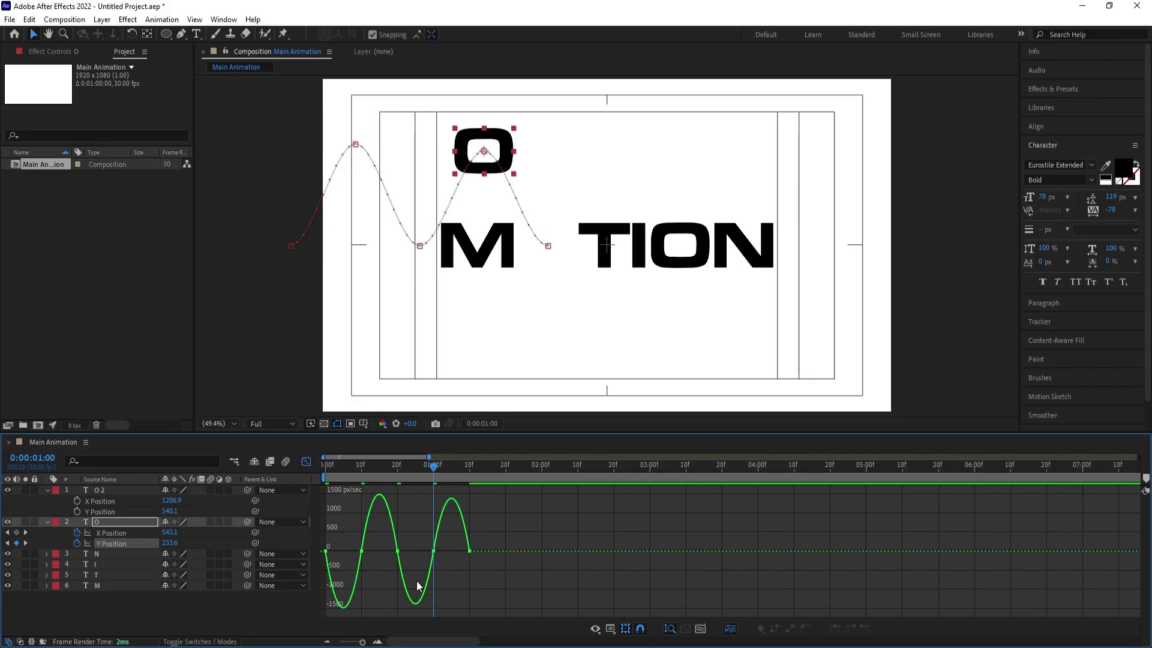
{"action": "key", "text": "equal"}
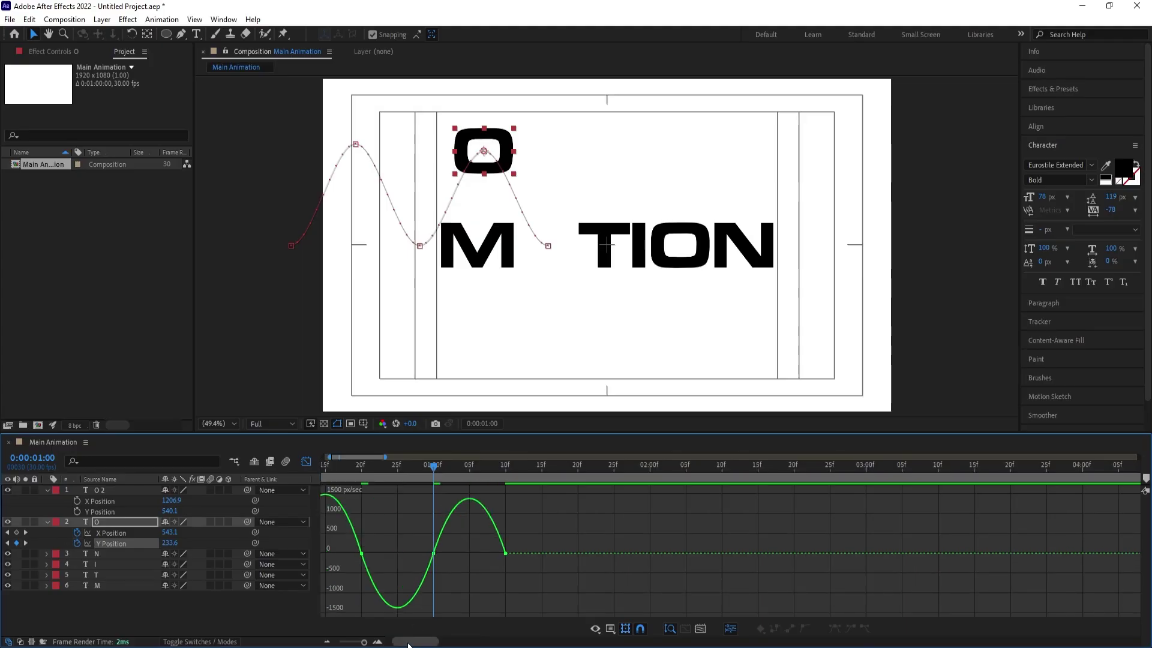
{"action": "left_click_drag", "start_coordinate": [408, 645], "coordinate": [402, 645]}
{"action": "right_click", "coordinate": [480, 508]}
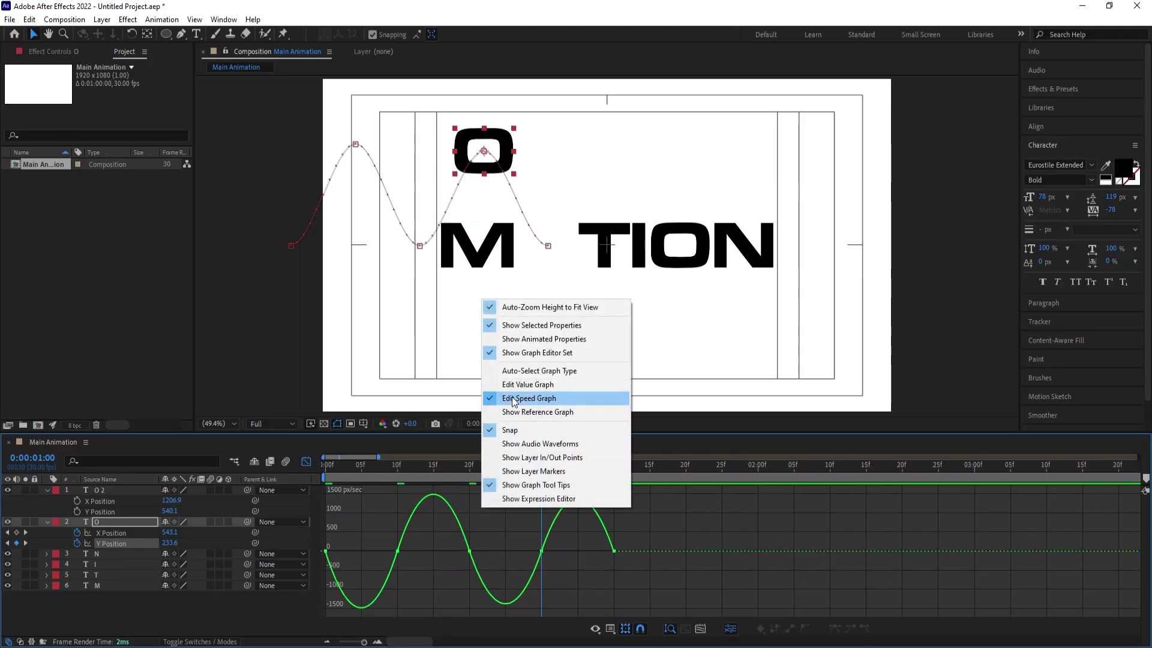
- Reshape the speed curve of the first O's first bounce so it slows around the peak and is fastest near the ground
{"action": "left_click_drag", "start_coordinate": [380, 528], "coordinate": [347, 550]}
{"action": "left_click_drag", "start_coordinate": [409, 524], "coordinate": [448, 527]}
{"action": "left_click_drag", "start_coordinate": [344, 516], "coordinate": [333, 552]}
- Give the second bounce of the first O the same speed curve, slow around the 0:00:01:00 peak and fast near the ground
{"action": "left_click_drag", "start_coordinate": [482, 523], "coordinate": [566, 599]}
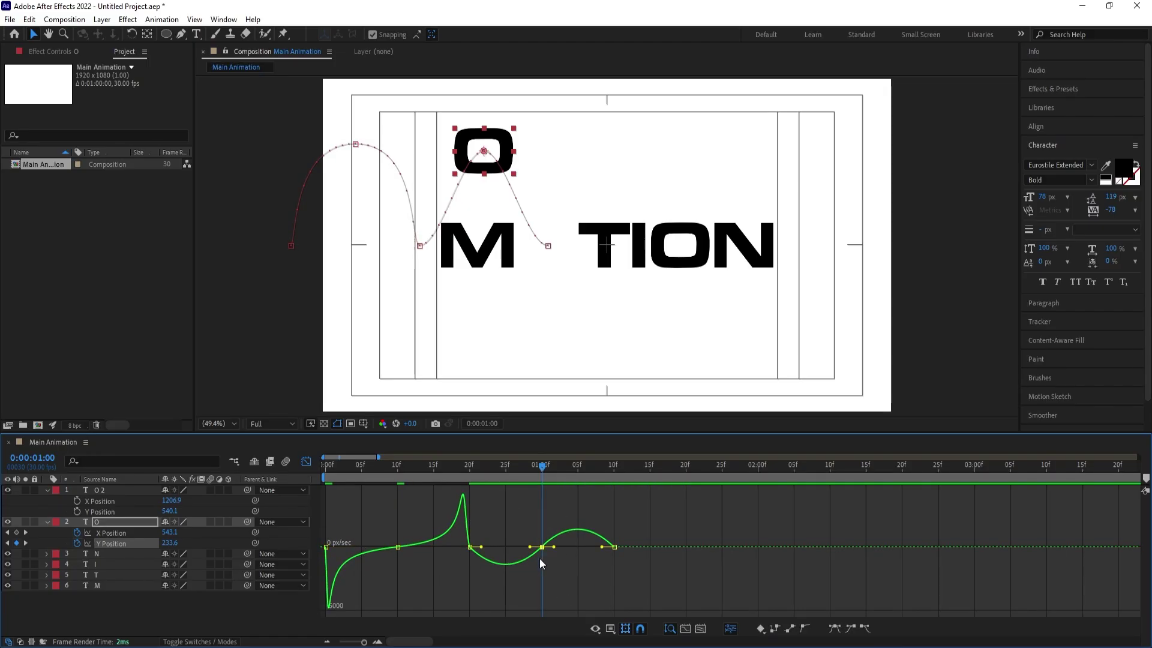
{"action": "left_click_drag", "start_coordinate": [530, 547], "coordinate": [478, 550]}
{"action": "left_click", "coordinate": [542, 546]}
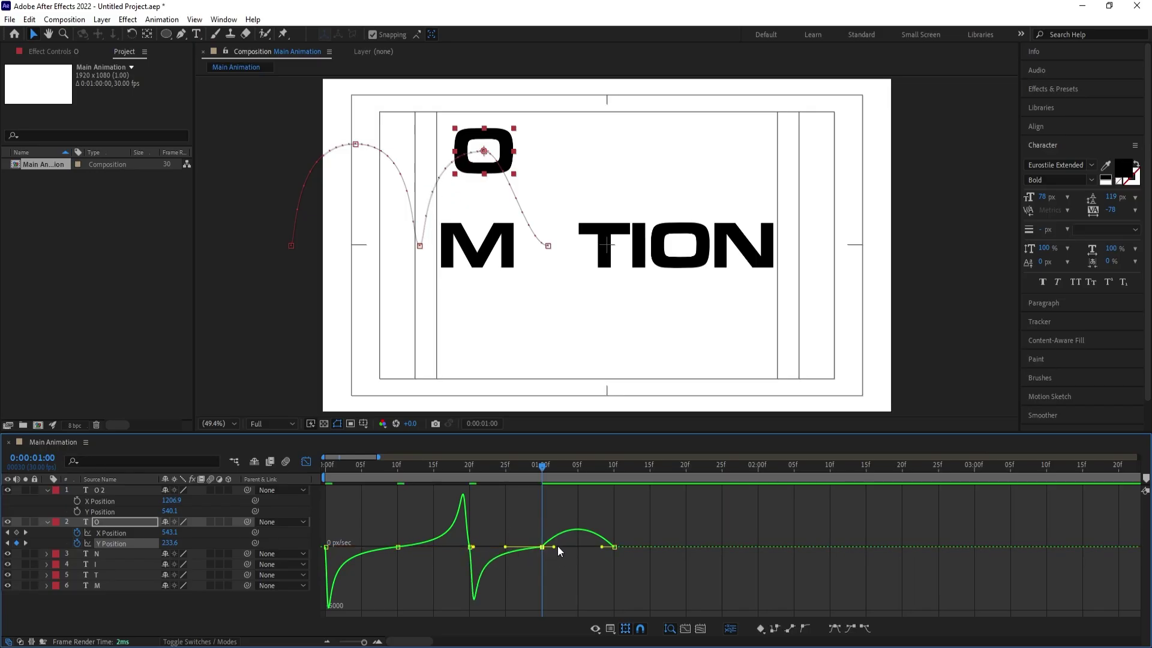
{"action": "left_click_drag", "start_coordinate": [553, 546], "coordinate": [609, 548]}
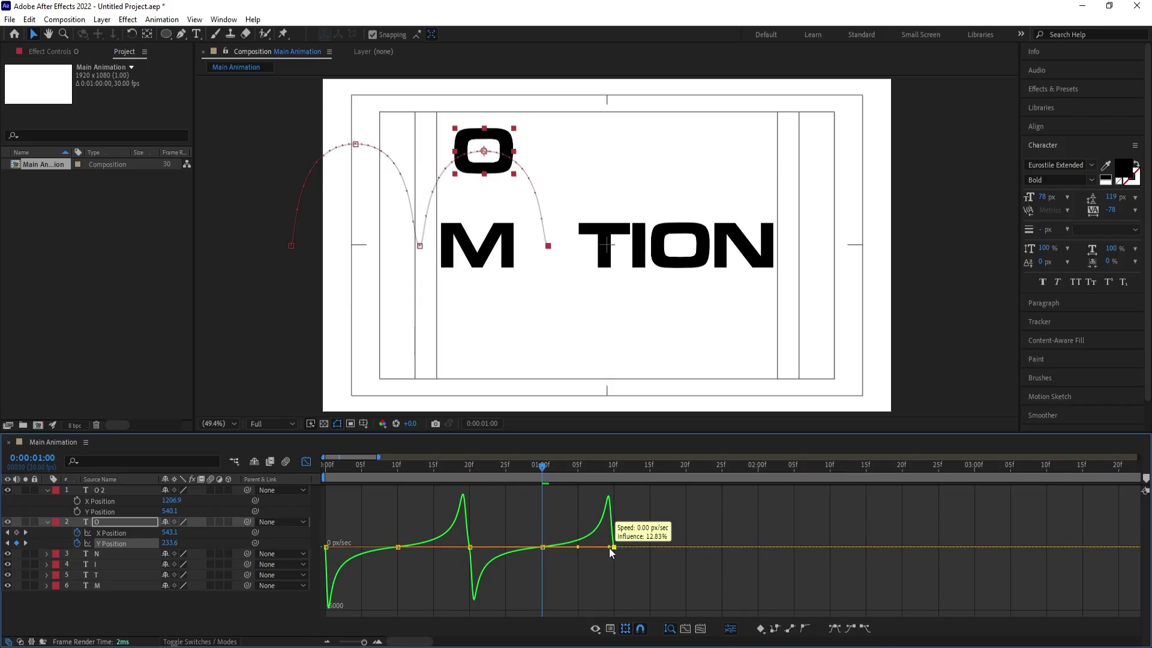
- Return to the layer keyframe view and preview the first O's bounce from the start
{"action": "key", "text": "Home"}
{"action": "left_click", "coordinate": [306, 462]}
{"action": "key", "text": "space"}
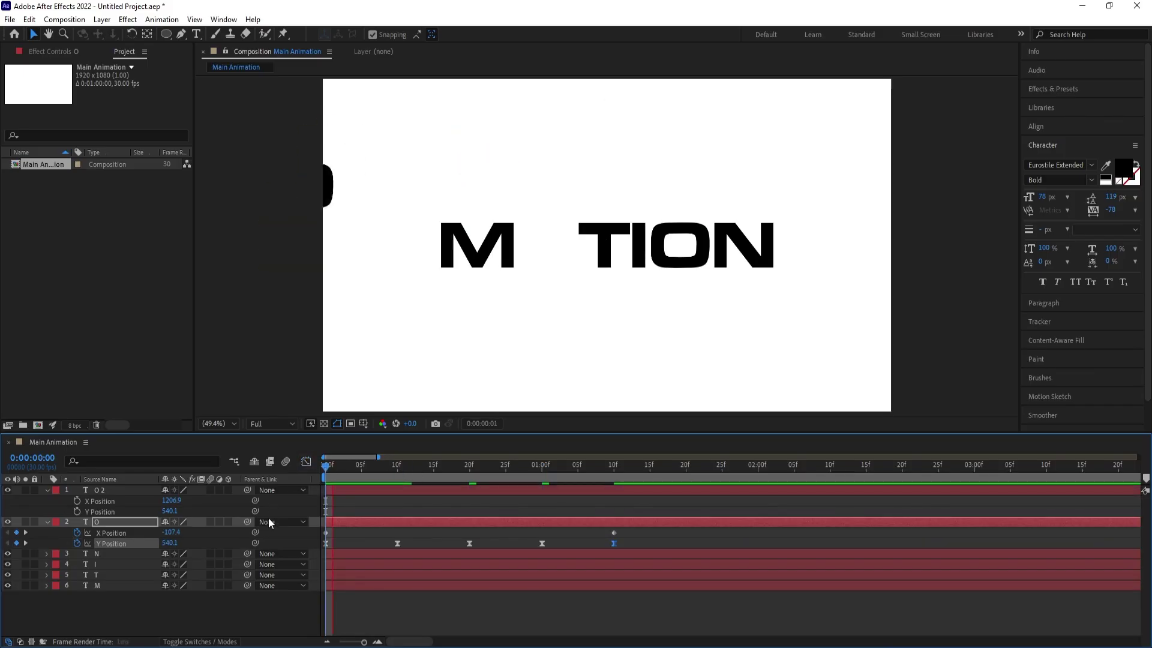
{"action": "key", "text": "space"}
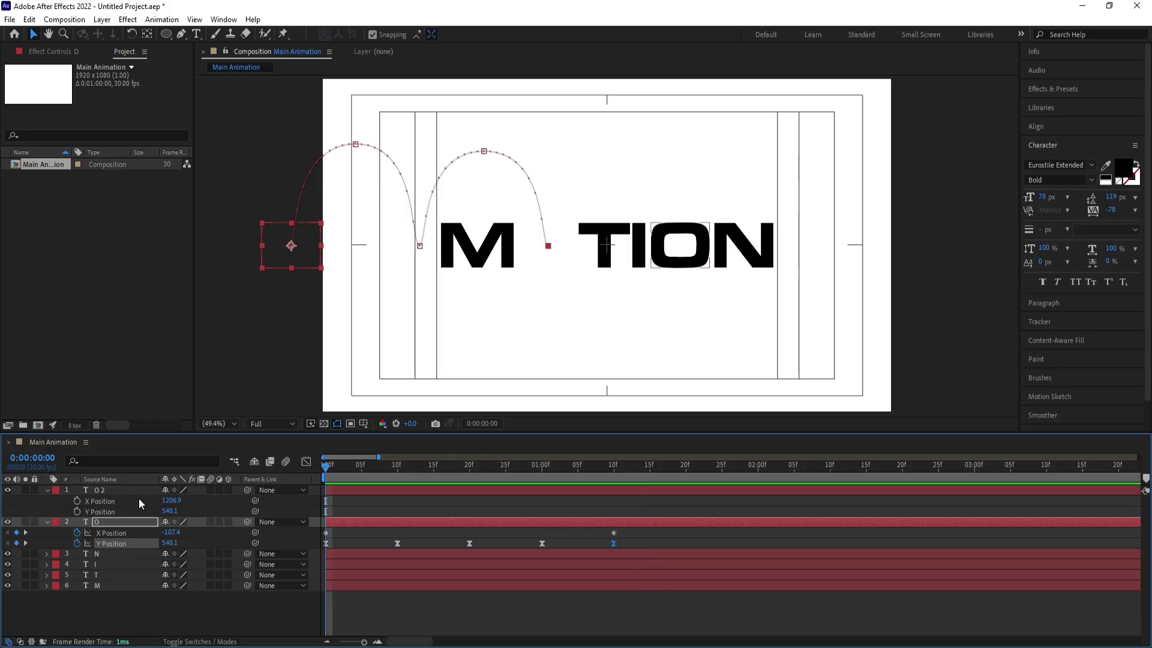
- Add a Rotation keyframe of 0° to the first O at 0:00:00:00
{"action": "key", "text": "r"}
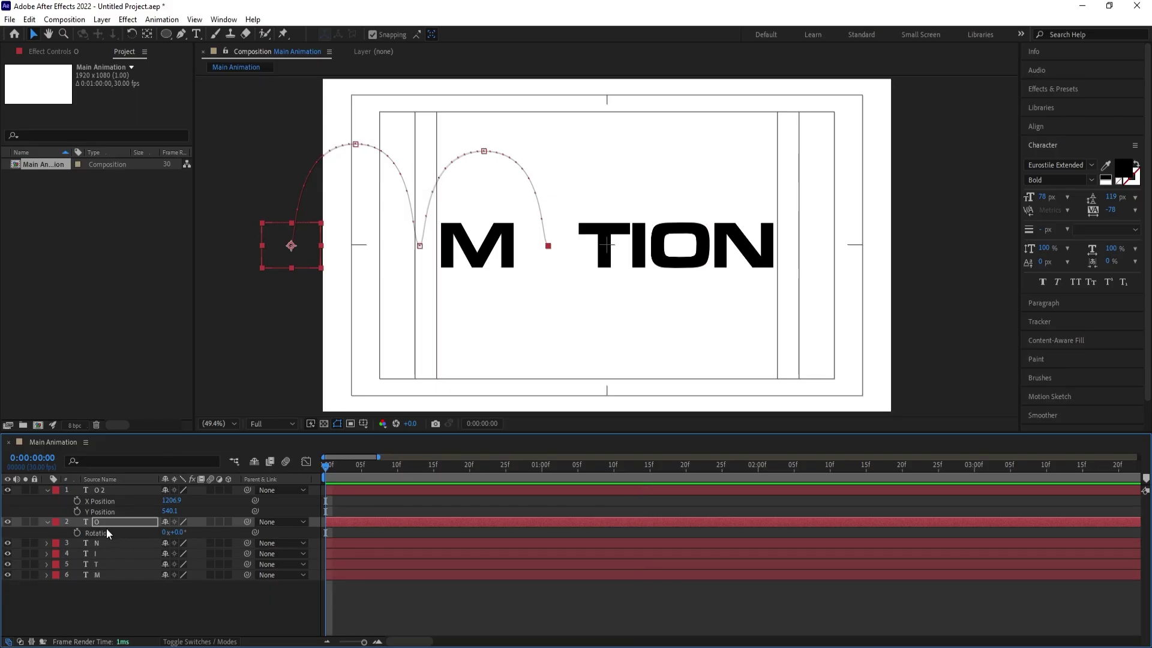
{"action": "left_click", "coordinate": [77, 532]}
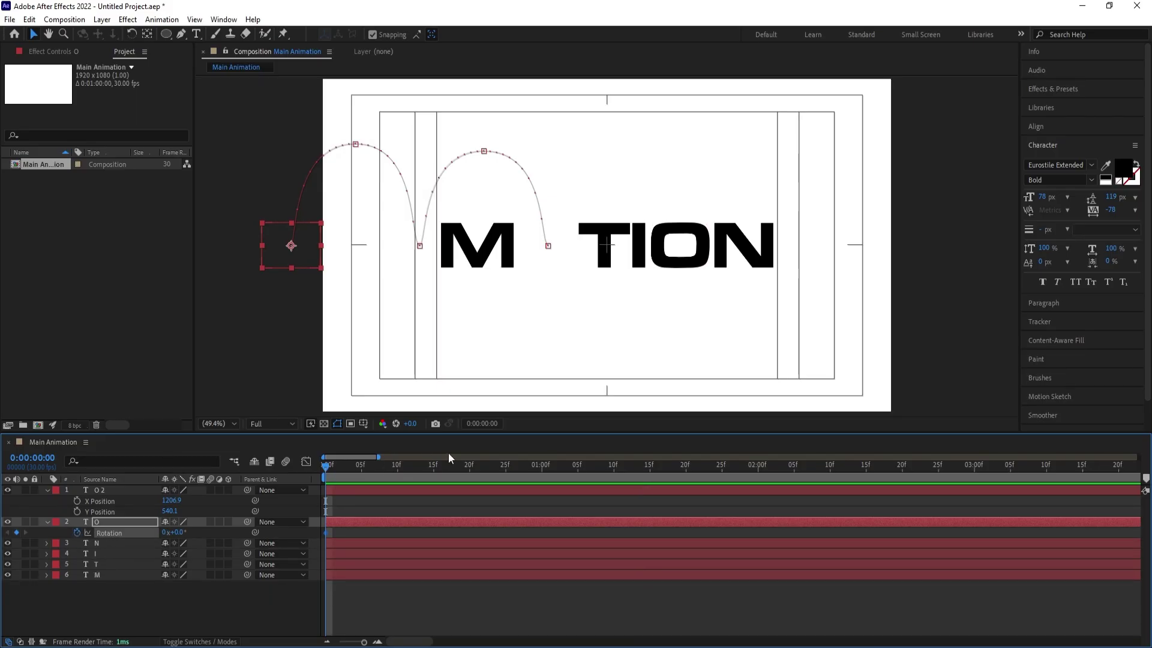
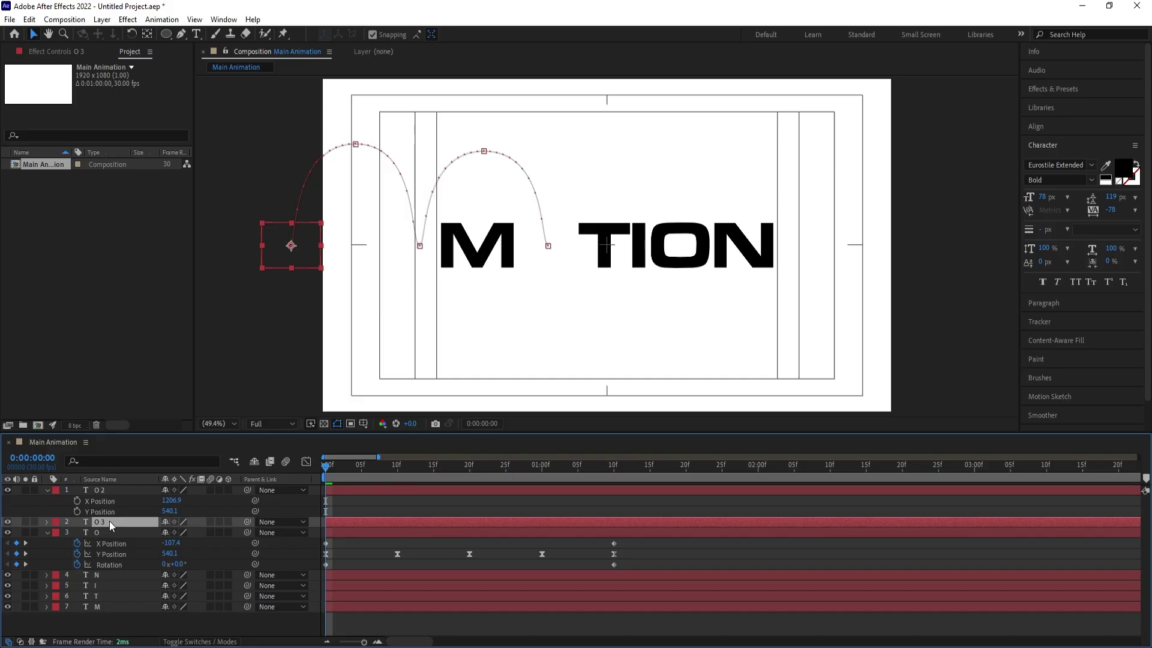
- Reveal the keyframes of the duplicate layer O 3 and shift the layer to start at 0:00:01:10
{"action": "key", "text": "u"}
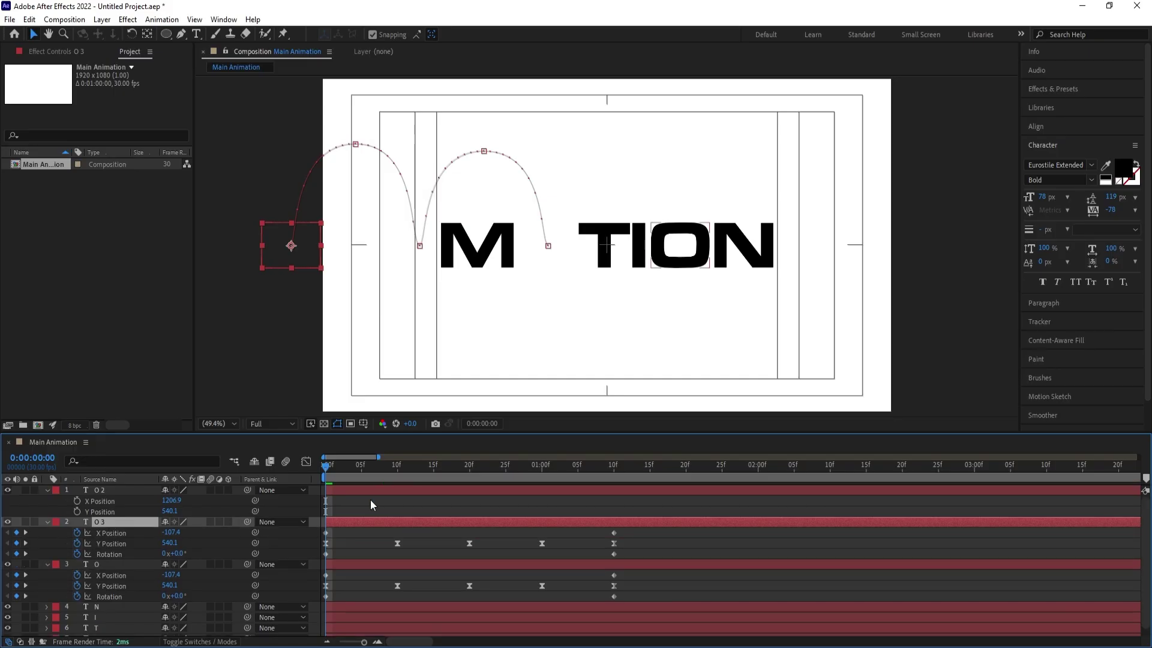
{"action": "left_click_drag", "start_coordinate": [374, 470], "coordinate": [611, 495]}
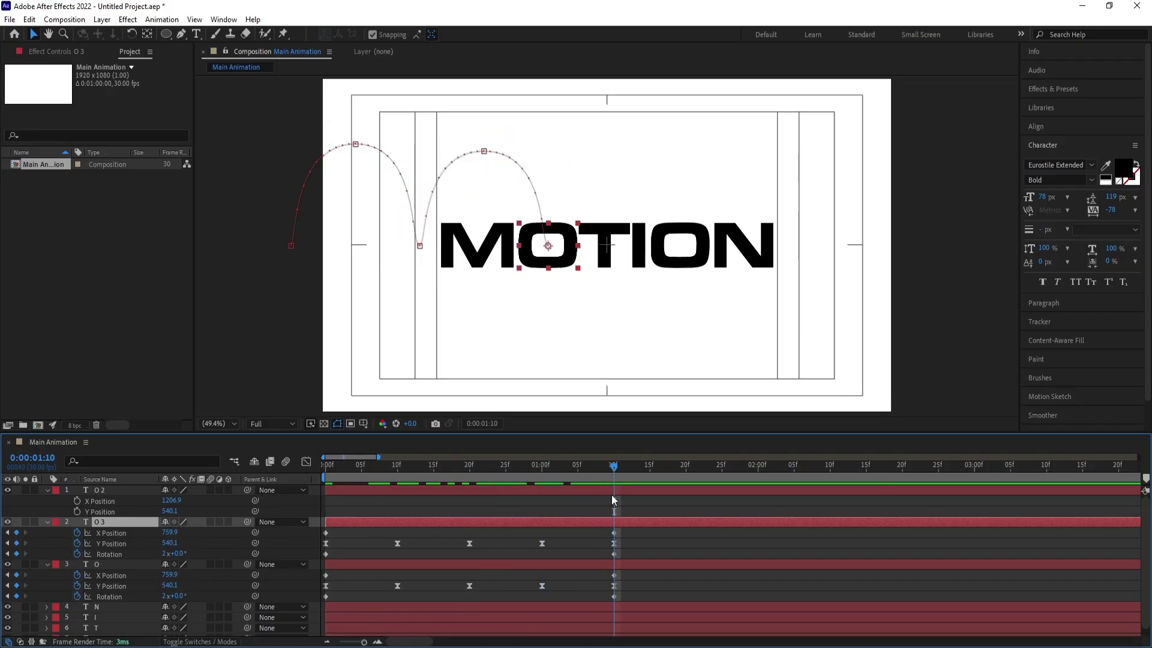
{"action": "key", "text": "bracketleft"}
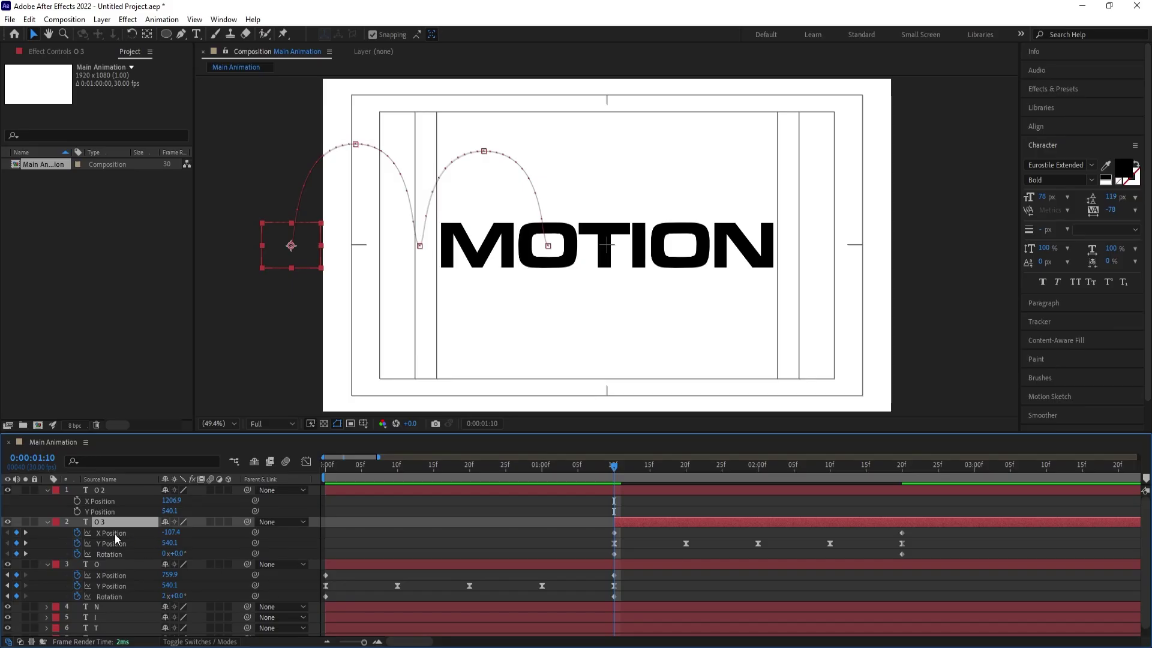
- Delete the last two Y Position keyframes of O 3 and move its last Rotation keyframe to 0:00:02:00
{"action": "key", "text": "minus"}
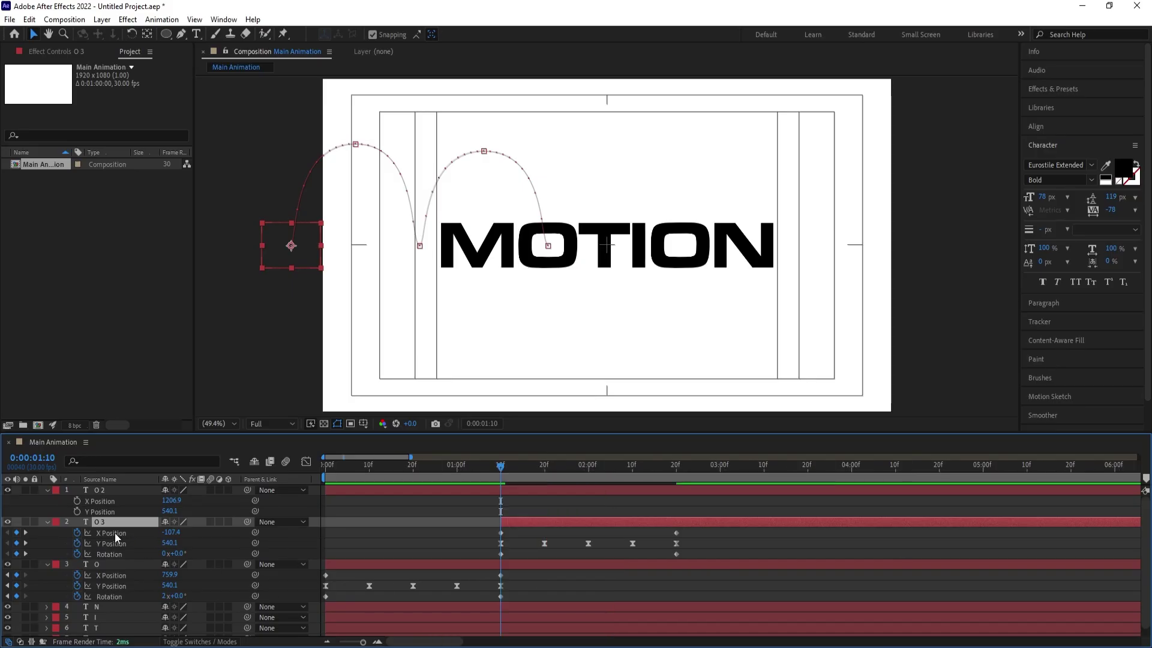
{"action": "left_click_drag", "start_coordinate": [556, 471], "coordinate": [678, 487]}
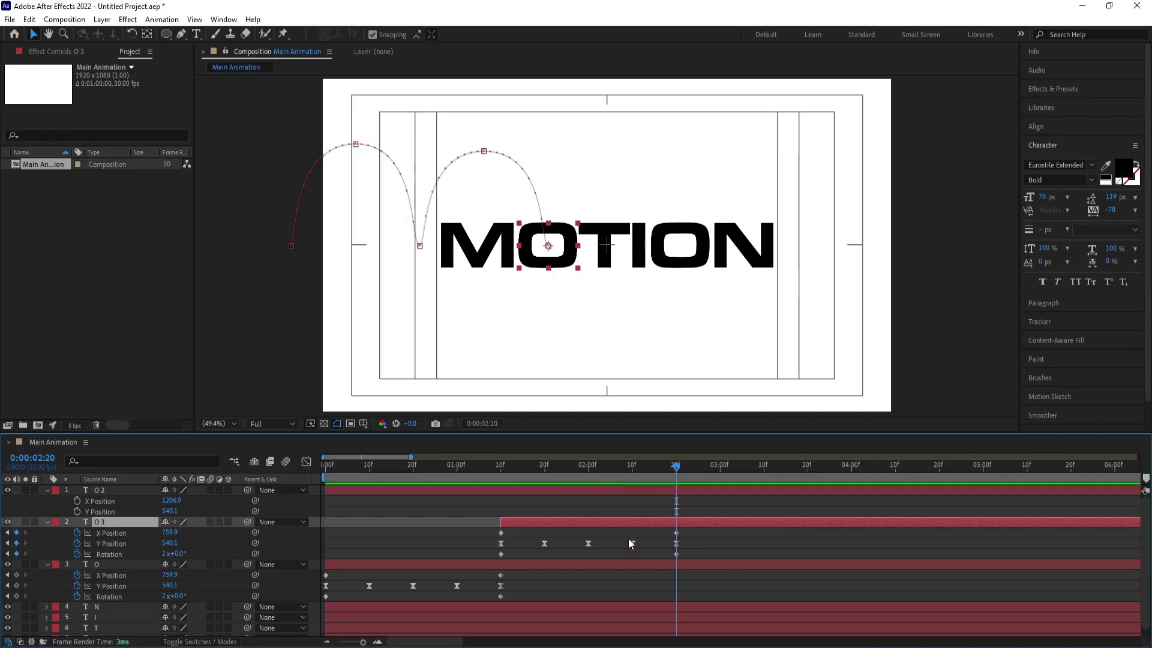
{"action": "left_click_drag", "start_coordinate": [625, 545], "coordinate": [592, 556]}
{"action": "key", "text": "Delete"}
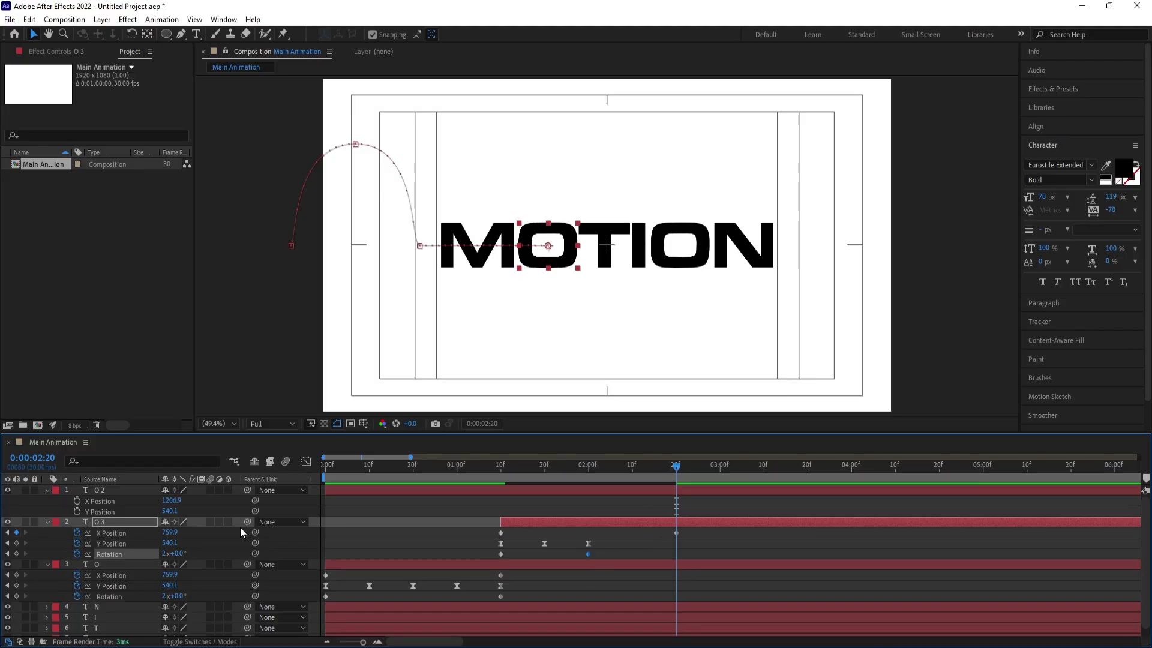
{"action": "left_click", "coordinate": [164, 553]}
{"action": "key", "text": "Return"}
{"action": "key", "text": "ctrl+z"}
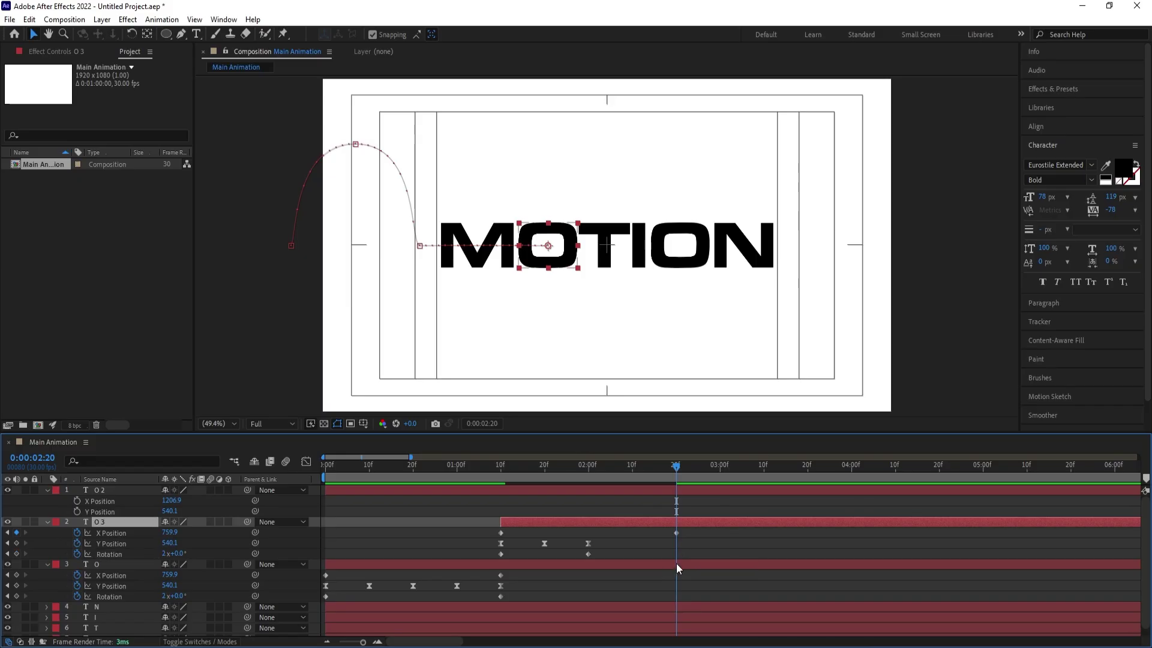
- Set O 3's Rotation to 1 revolution at 0:00:02:00 and move its last X Position keyframe to the same time
{"action": "left_click", "coordinate": [589, 481]}
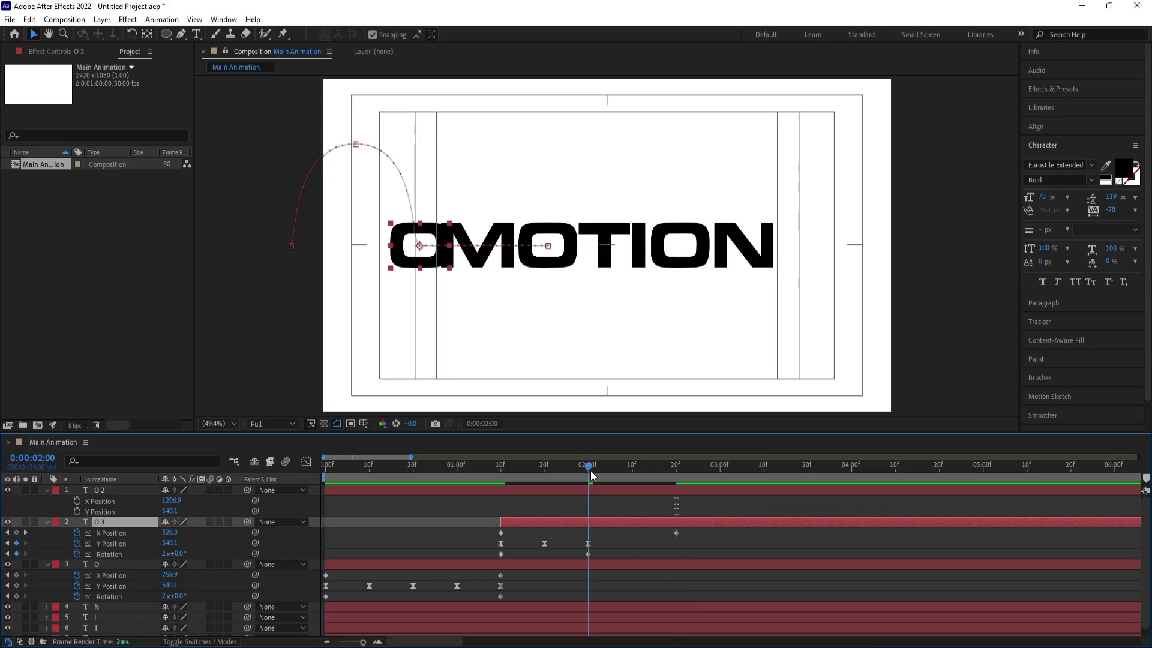
{"action": "left_click", "coordinate": [166, 554]}
{"action": "type", "text": "1"}
{"action": "key", "text": "Return"}
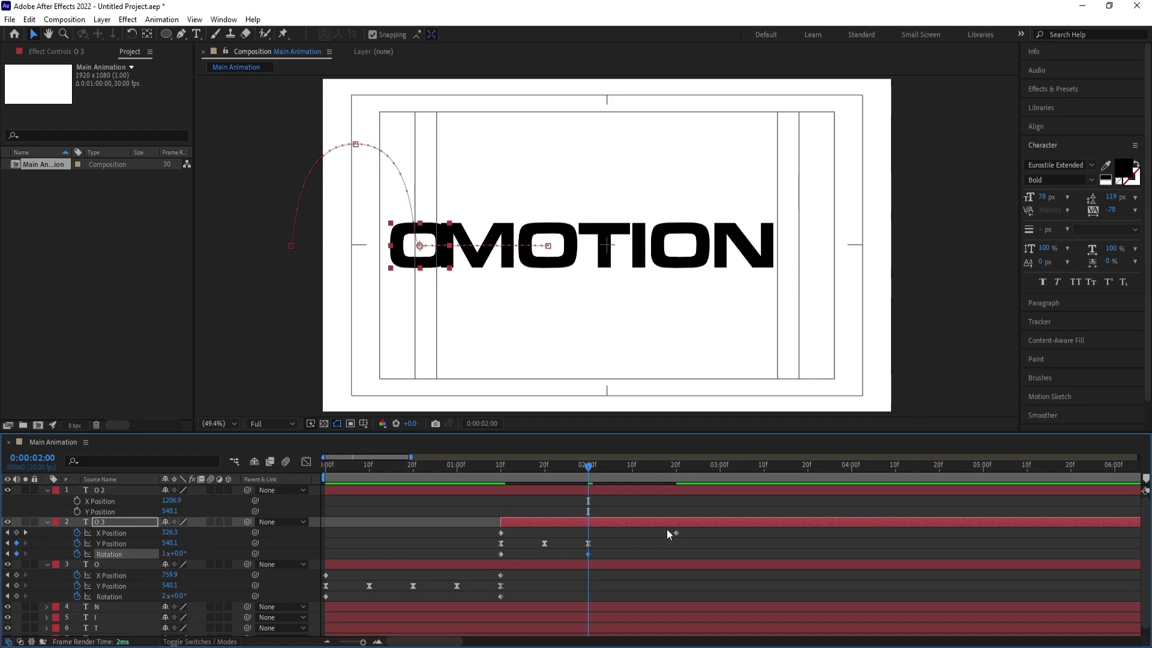
{"action": "left_click_drag", "start_coordinate": [675, 533], "coordinate": [585, 534]}
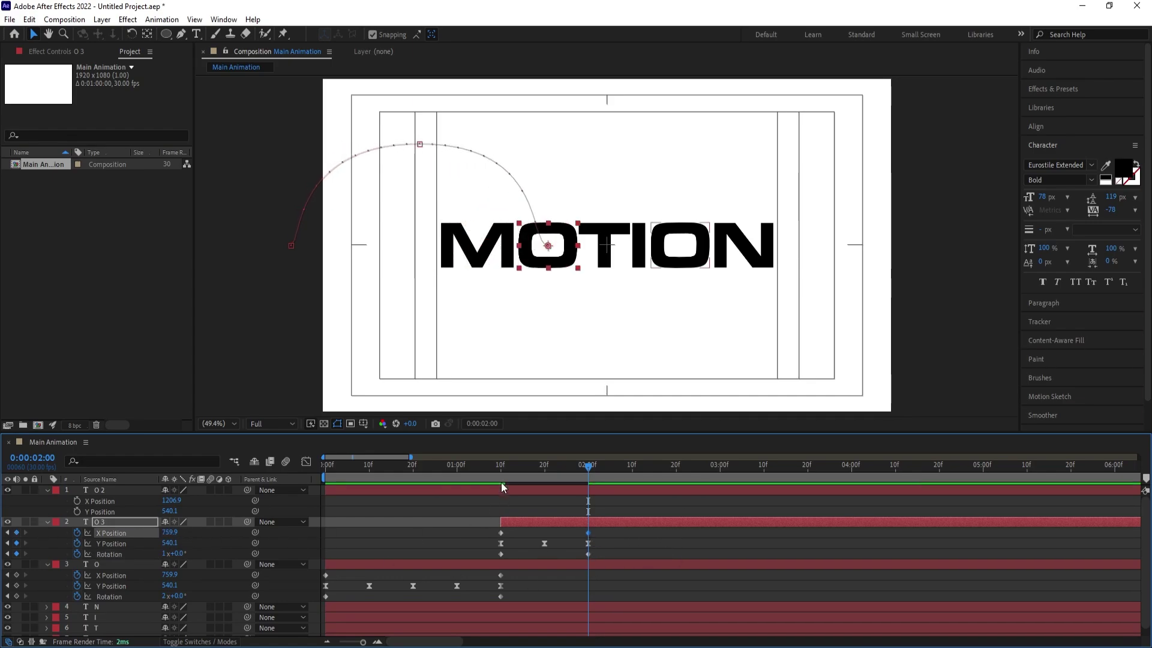
- Preview the animation from the start to check the single bounce of O 3
{"action": "left_click_drag", "start_coordinate": [502, 481], "coordinate": [303, 474]}
{"action": "key", "text": "space"}
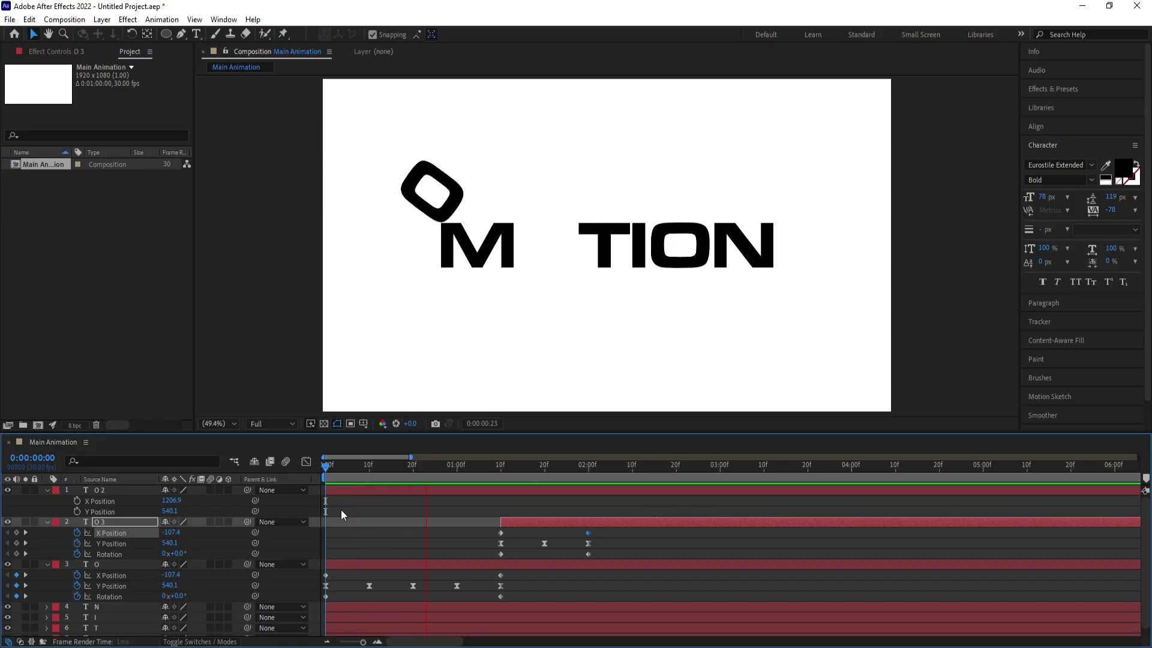
{"action": "key", "text": "space"}
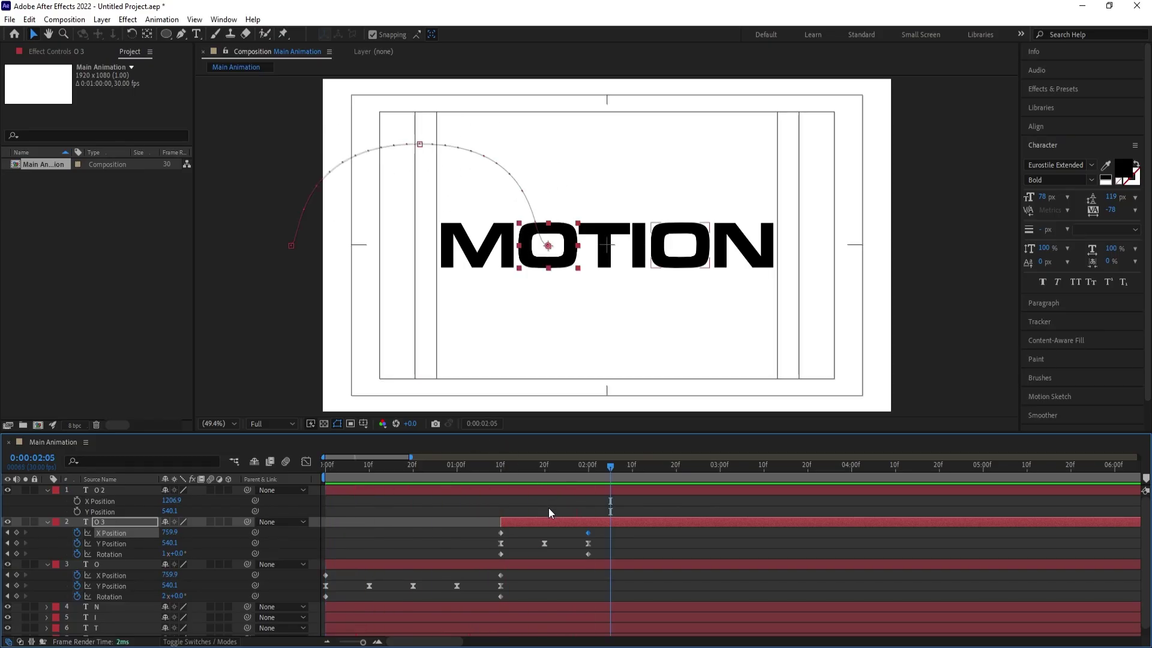
- At 0:00:02:00, move O 3 onto the second O's place in the word, at X Position about 1200.9
{"action": "left_click_drag", "start_coordinate": [532, 467], "coordinate": [588, 499]}
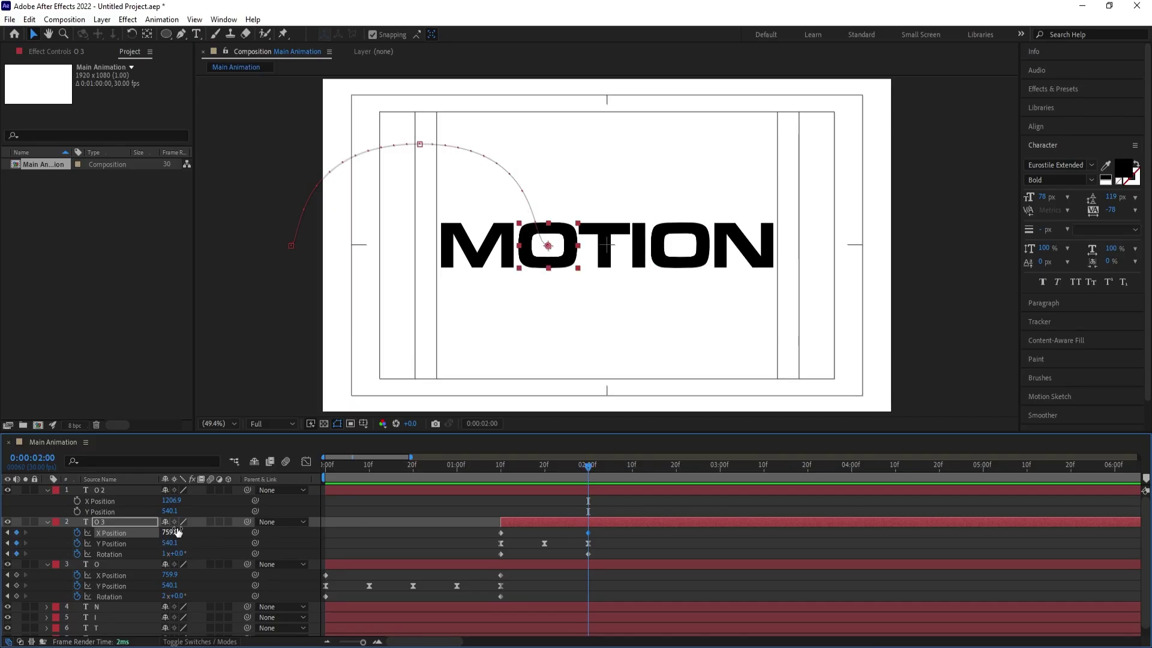
{"action": "left_click_drag", "start_coordinate": [175, 530], "coordinate": [428, 518]}
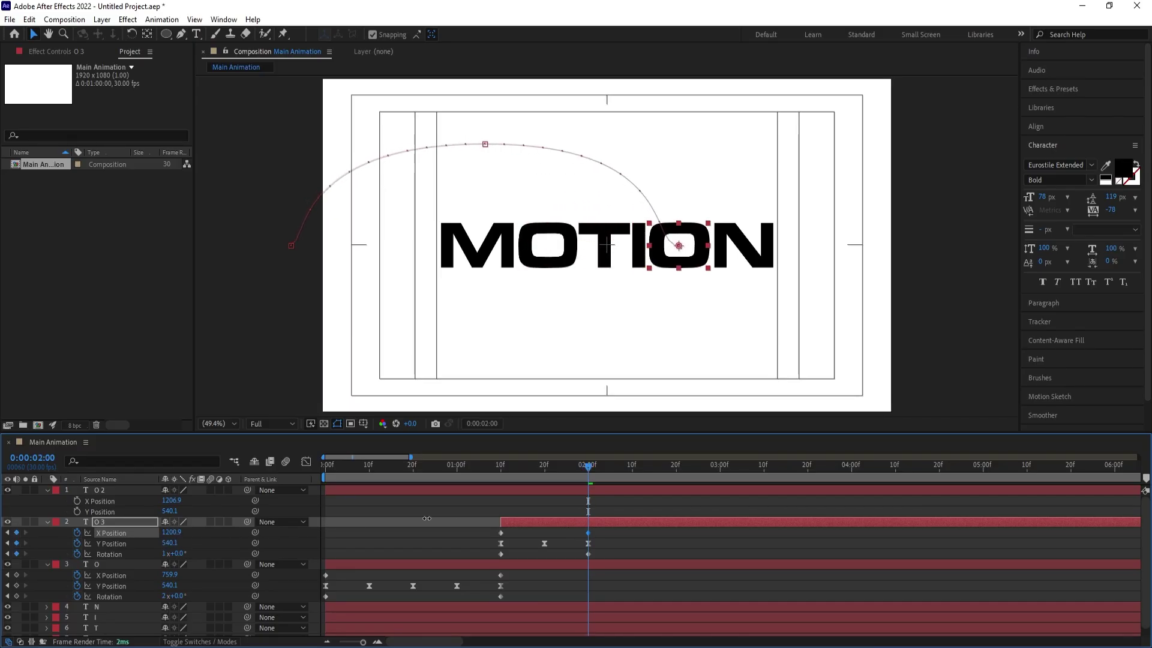
- Change the text color of layer O 2 to red
{"action": "left_click", "coordinate": [98, 490]}
{"action": "left_click", "coordinate": [1123, 168]}
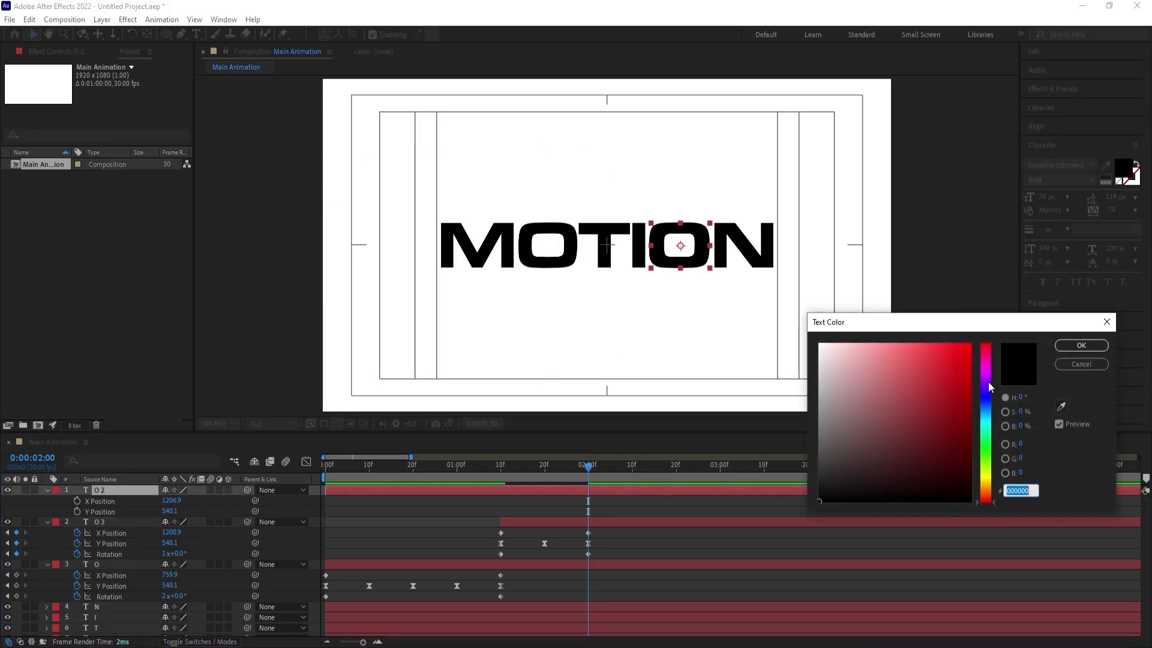
{"action": "left_click_drag", "start_coordinate": [952, 414], "coordinate": [918, 329]}
{"action": "key", "text": "Return"}
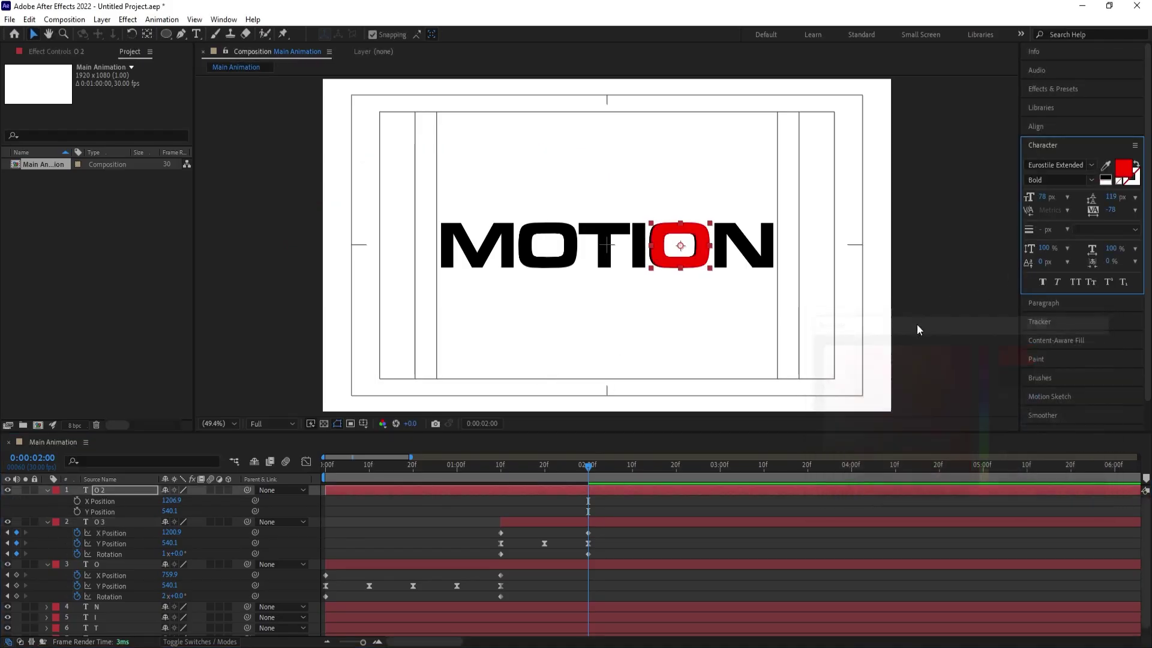
- Set O 3's X Position to about 1205.9 at 0:00:02:00 and about 753.6 at 0:00:01:10
{"action": "left_click", "coordinate": [172, 532]}
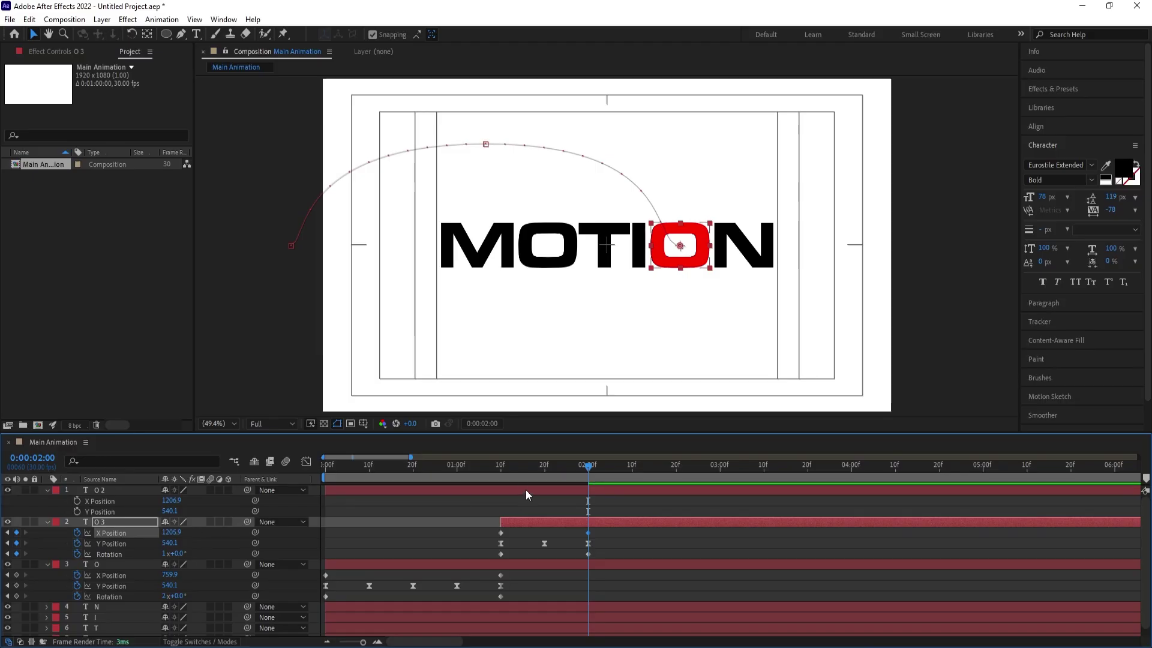
{"action": "left_click", "coordinate": [511, 466]}
{"action": "left_click_drag", "start_coordinate": [510, 466], "coordinate": [500, 466]}
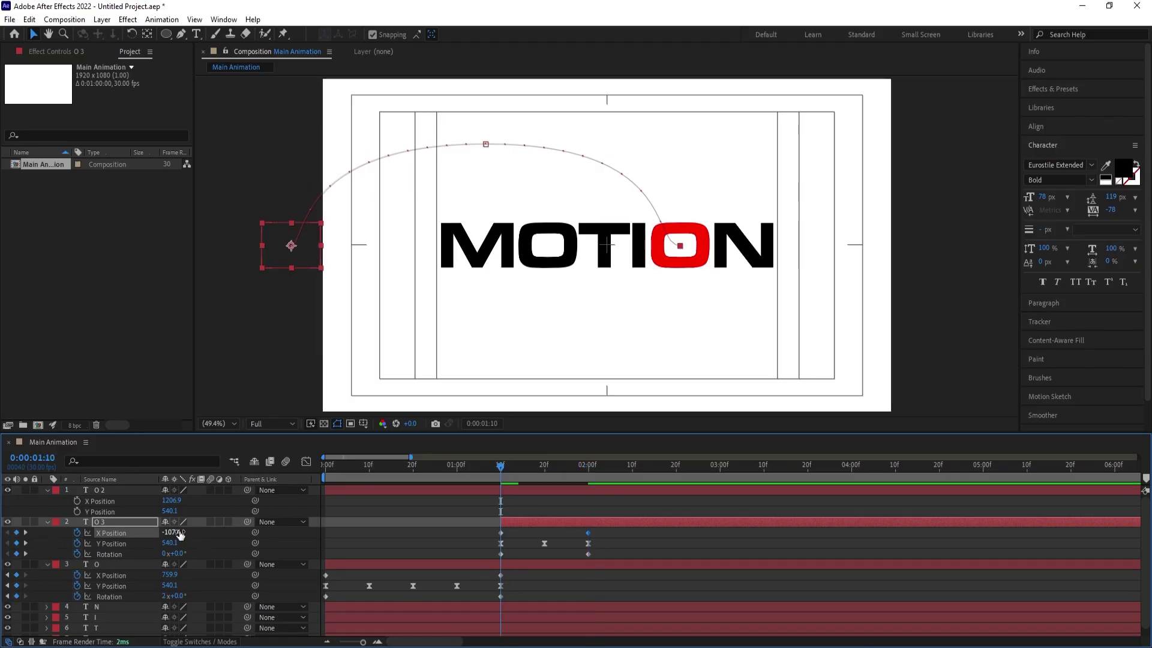
{"action": "left_click_drag", "start_coordinate": [180, 532], "coordinate": [646, 490]}
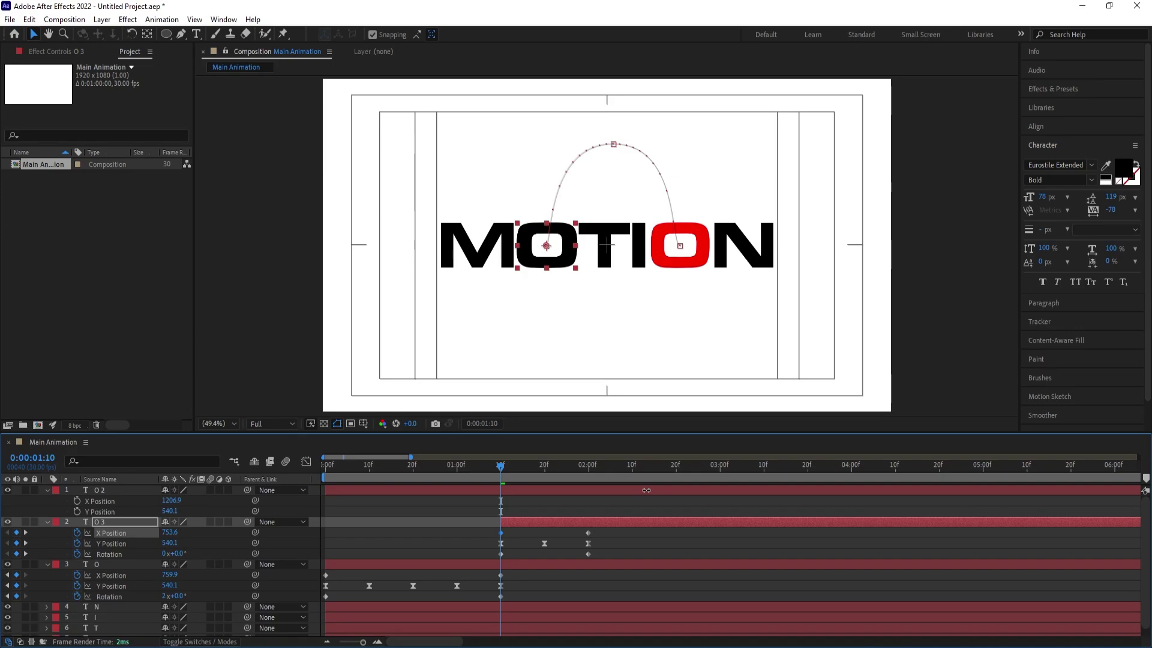
- Delete the red O 2 reference layer and preview the animation from the start
{"action": "left_click_drag", "start_coordinate": [433, 470], "coordinate": [208, 478]}
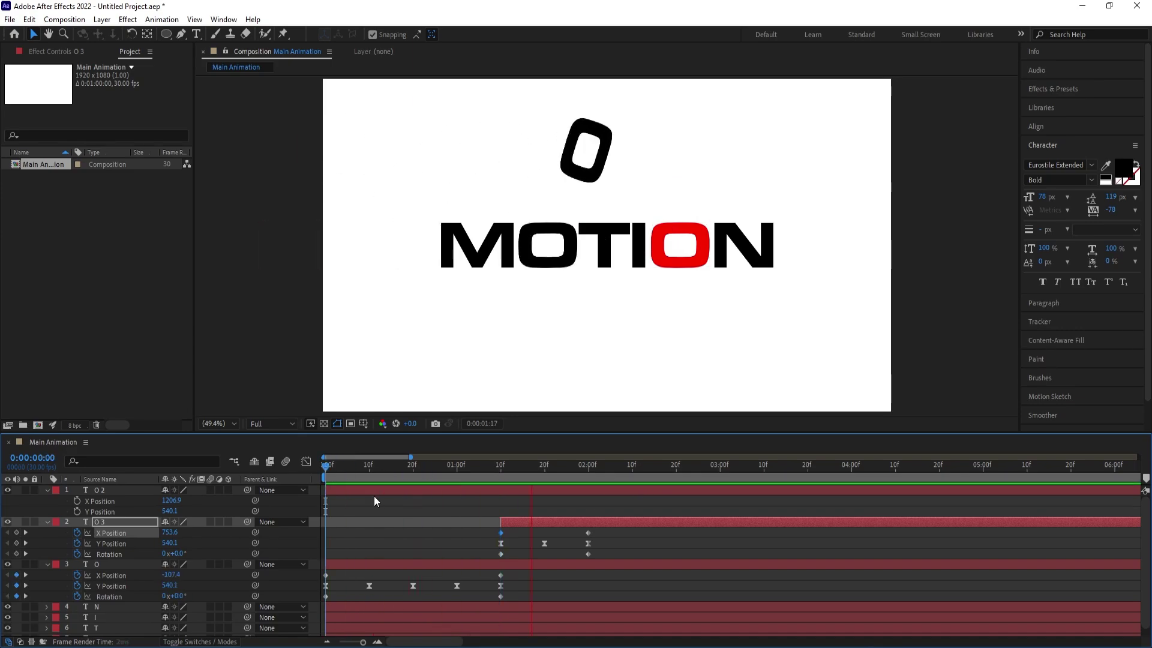
{"action": "key", "text": "space"}
{"action": "left_click", "coordinate": [469, 489]}
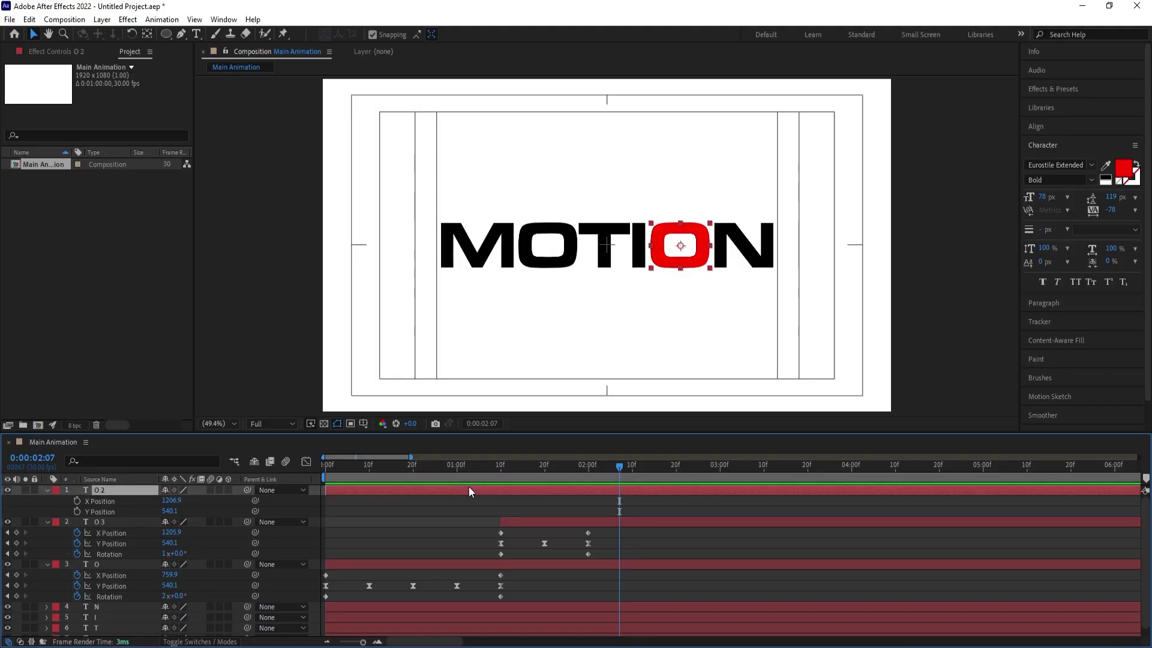
{"action": "key", "text": "Delete"}
{"action": "left_click_drag", "start_coordinate": [449, 466], "coordinate": [271, 470]}
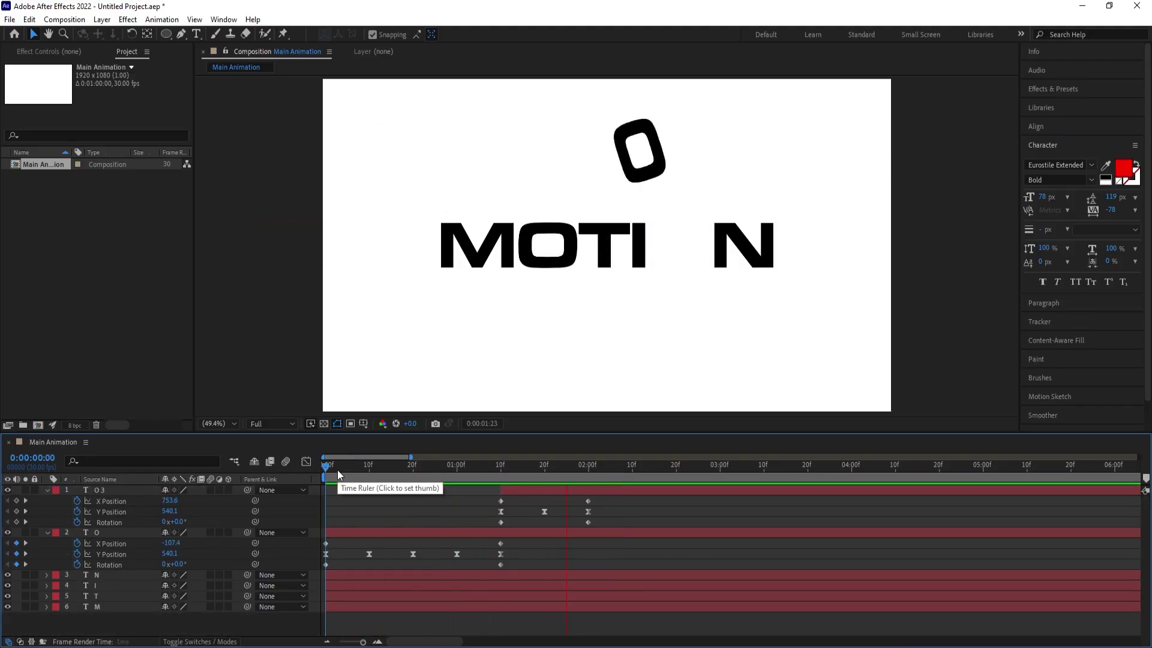
- Go to 0:00:01:06, collapse the expanded keyframe properties, and lock layers O 3 and O
{"action": "left_click_drag", "start_coordinate": [337, 470], "coordinate": [481, 493]}
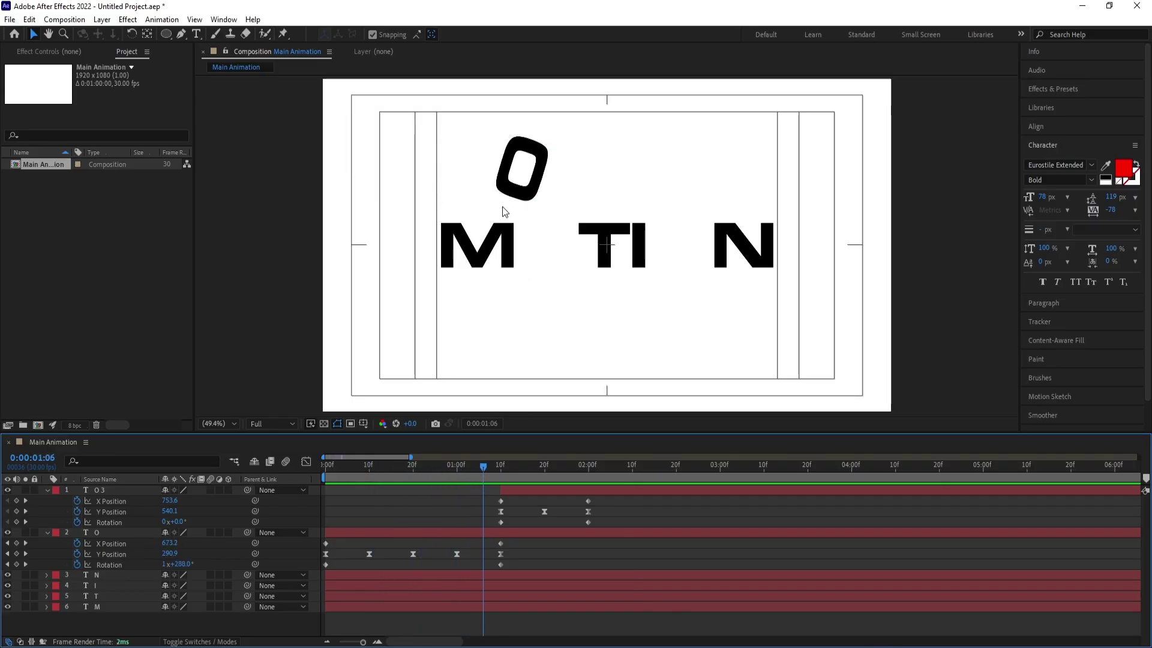
{"action": "left_click", "coordinate": [486, 246]}
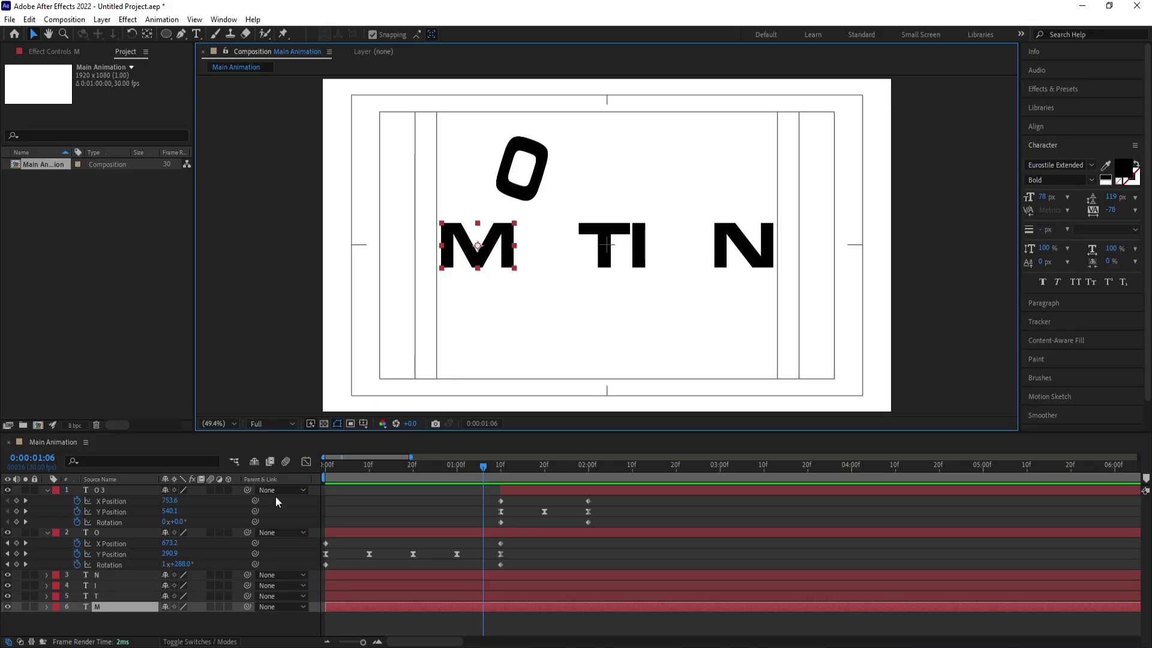
{"action": "left_click", "coordinate": [355, 499]}
{"action": "key", "text": "u"}
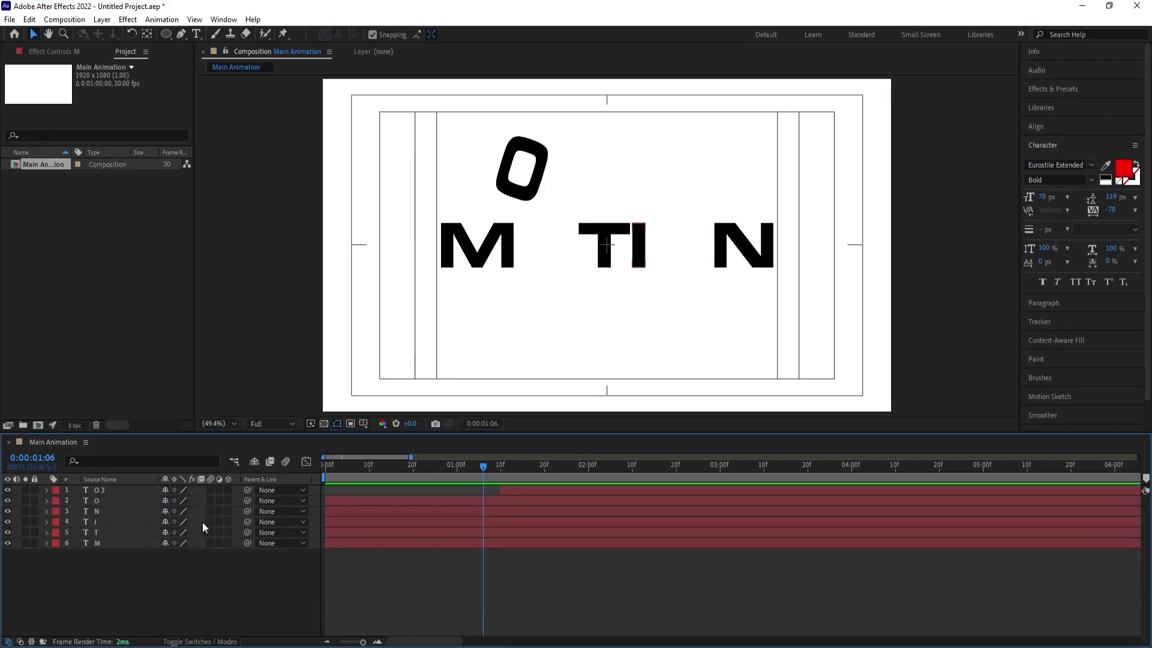
{"action": "left_click", "coordinate": [107, 500]}
{"action": "left_click", "coordinate": [102, 493], "text": "shift"}
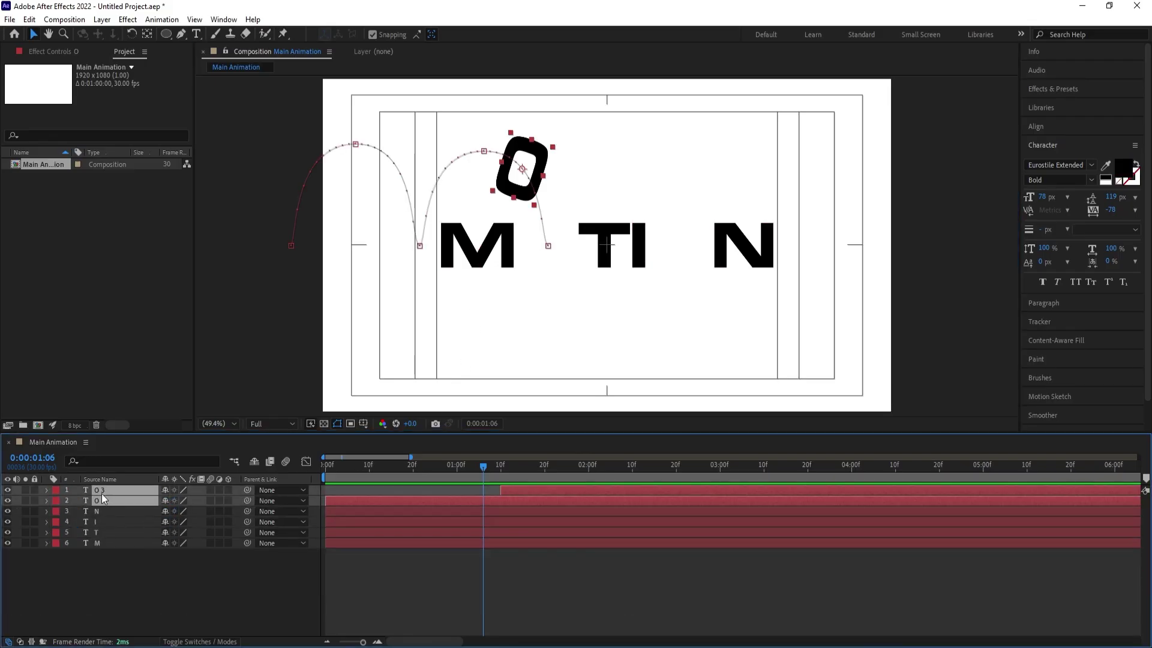
{"action": "left_click", "coordinate": [34, 489]}
{"action": "left_click", "coordinate": [35, 501]}
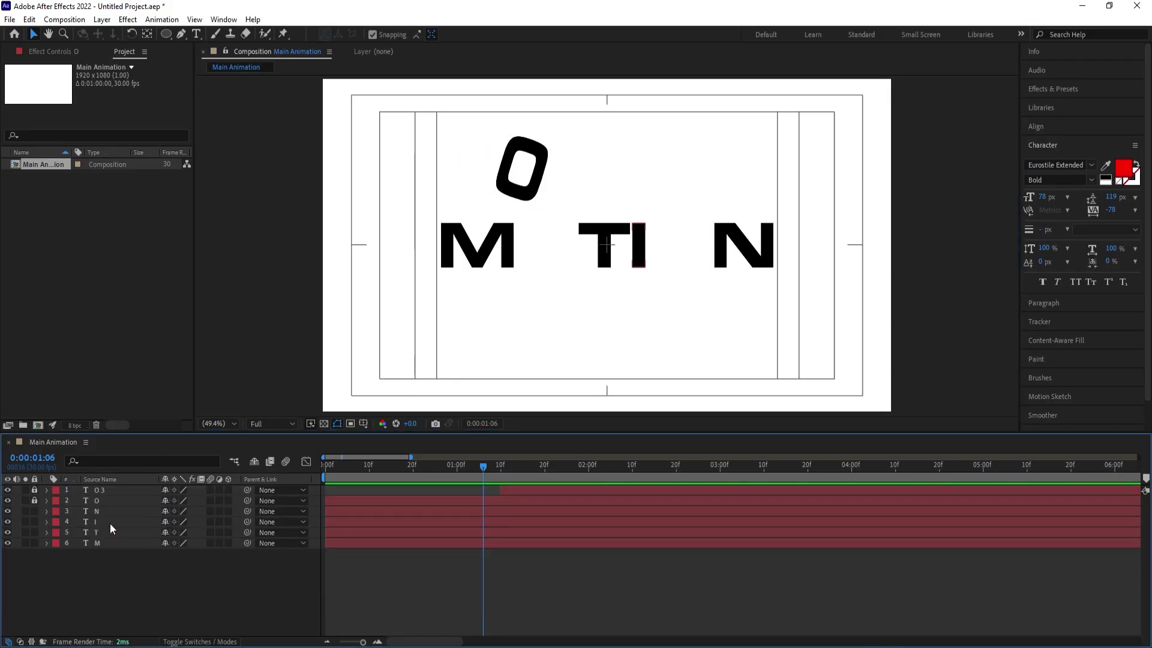
- Trim the start of layer M to 0:00:01:06 and set its first Position keyframe there
{"action": "left_click", "coordinate": [451, 249]}
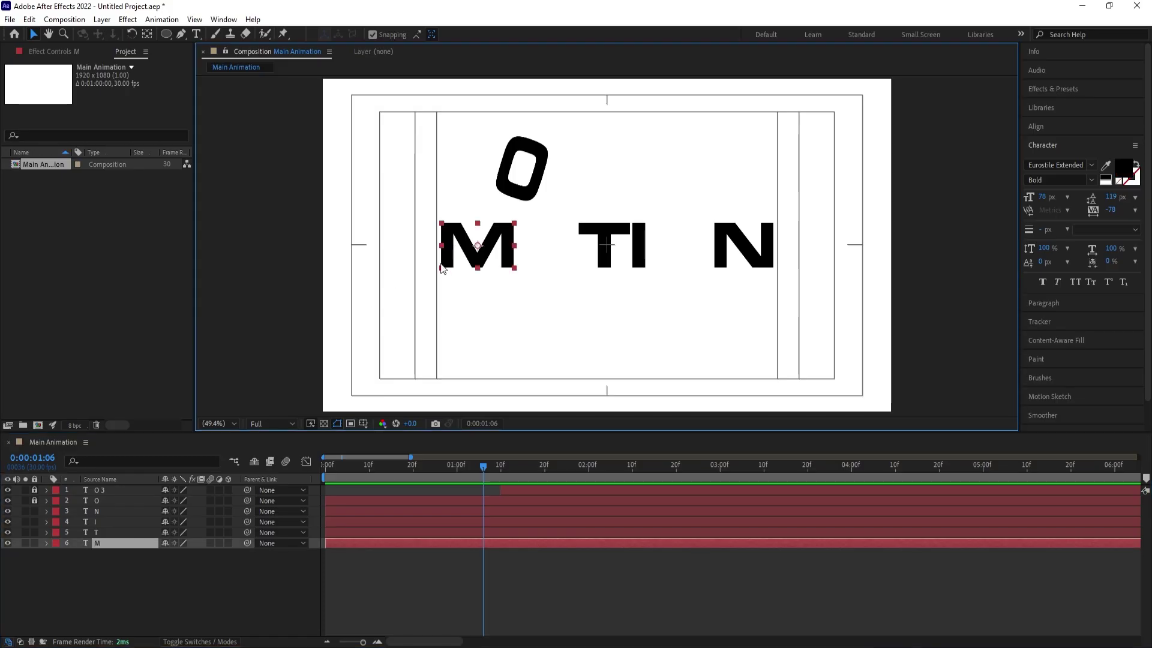
{"action": "key", "text": "alt+bracketleft"}
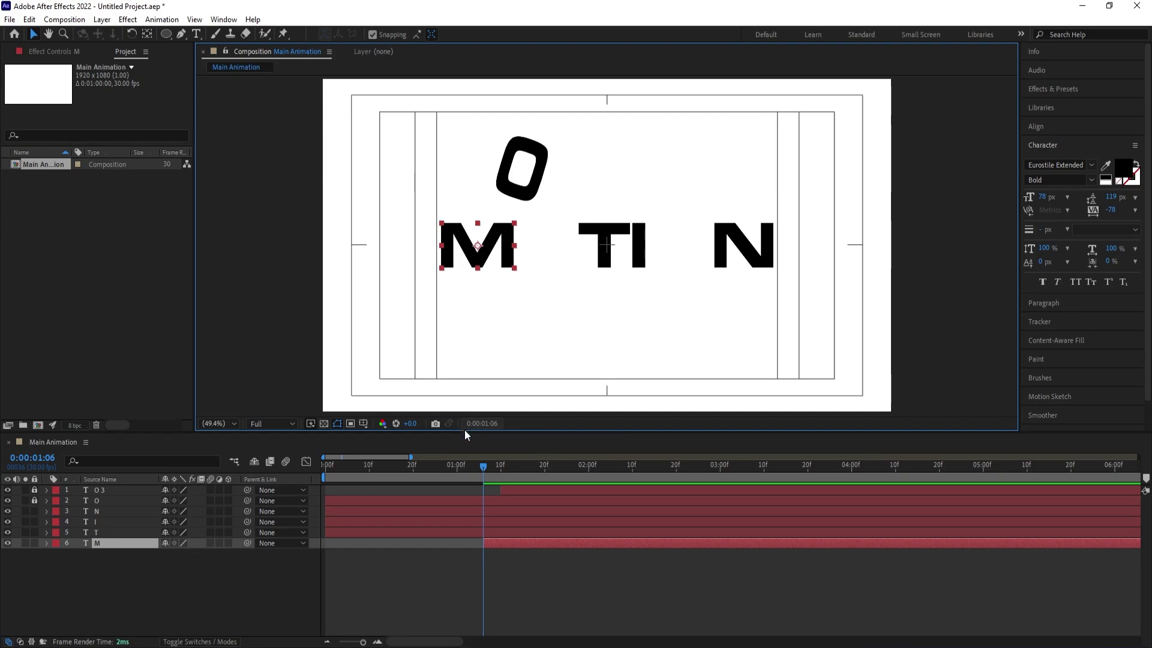
{"action": "key", "text": "p"}
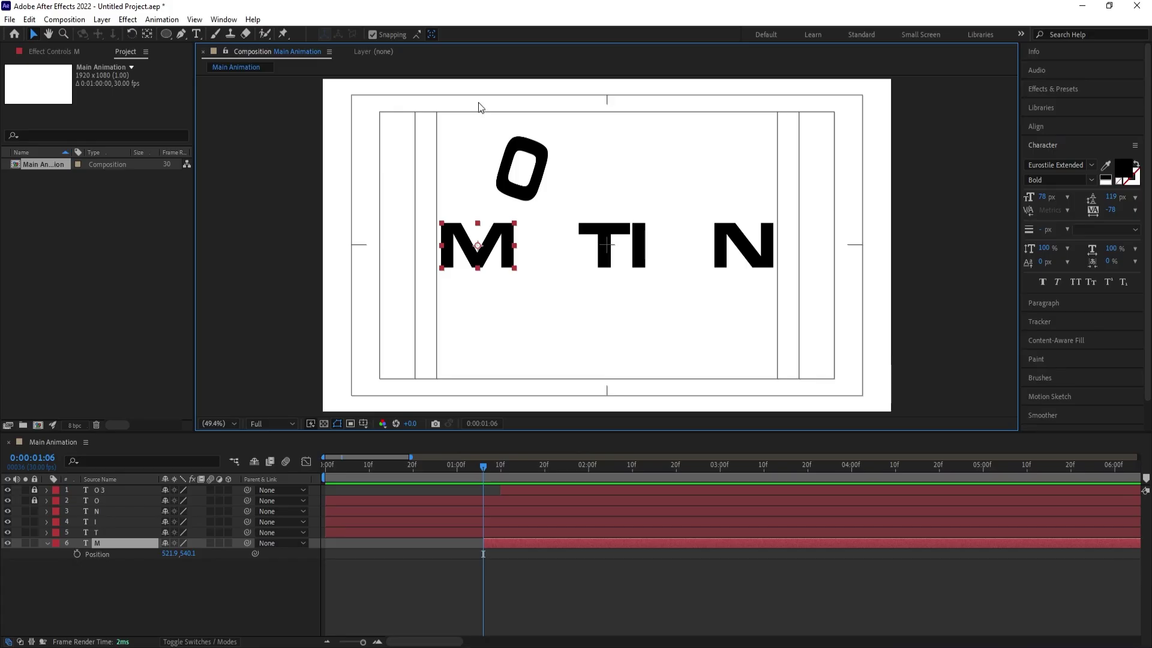
{"action": "left_click", "coordinate": [75, 556]}
- Add Position keyframes with M at rest at 0:00:01:21 and 0:00:01:29
{"action": "key", "text": "space"}
{"action": "key", "text": "space"}
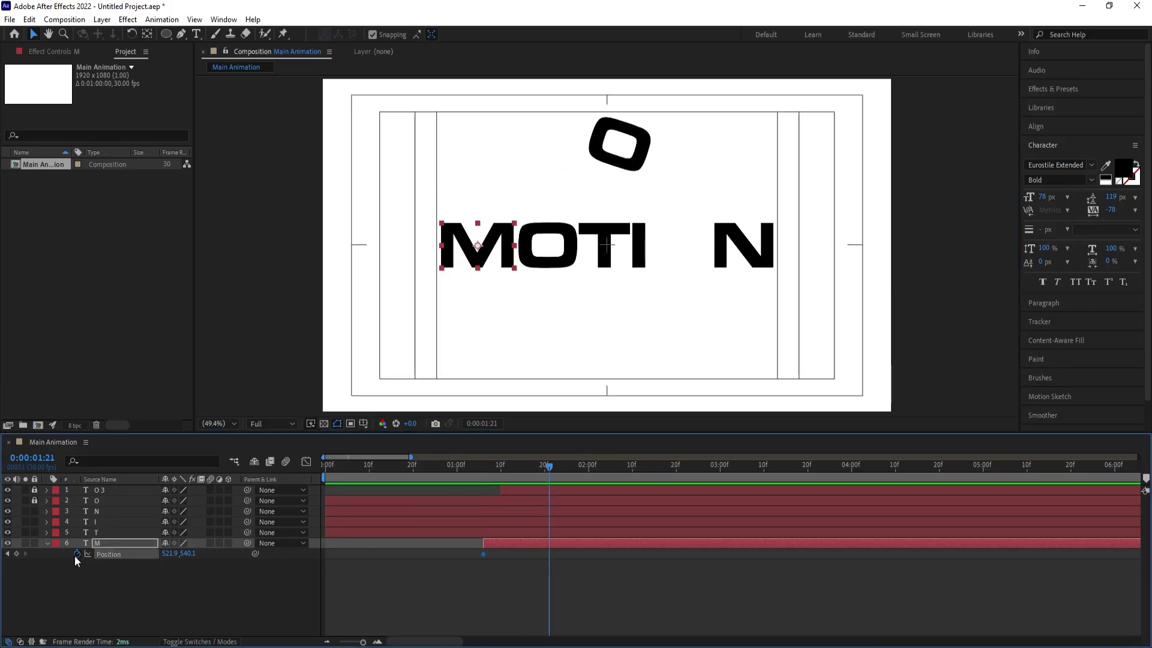
{"action": "left_click", "coordinate": [17, 554]}
{"action": "key", "text": "space"}
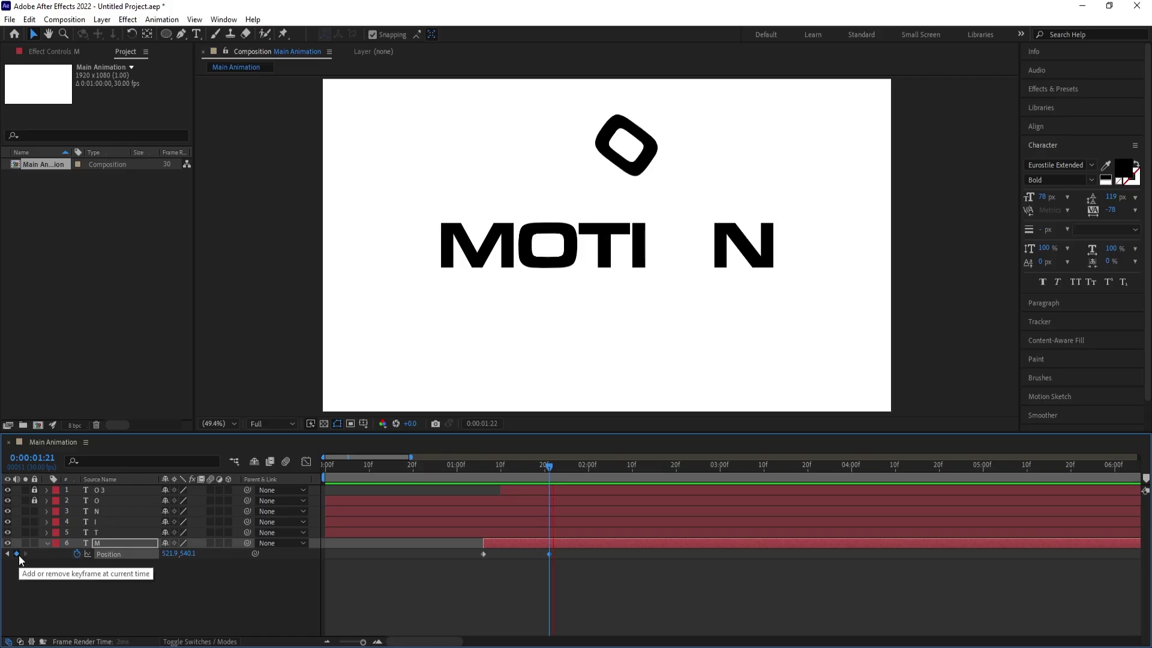
{"action": "key", "text": "space"}
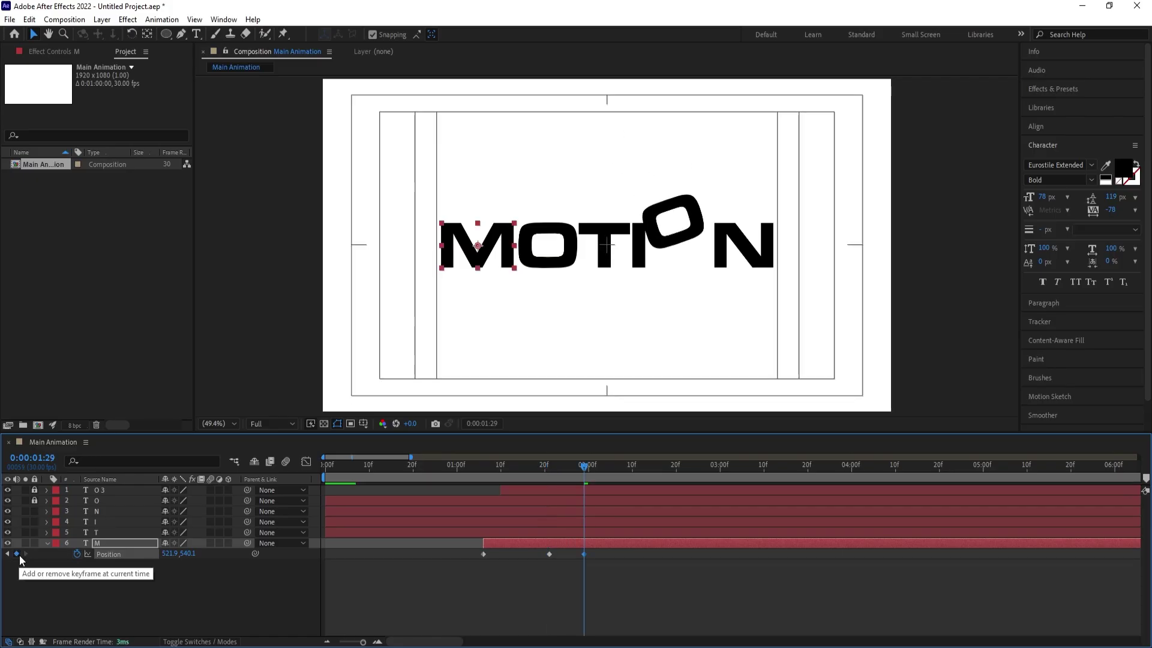
{"action": "left_click", "coordinate": [17, 553]}
- Raise M slightly at 0:00:01:25 for a small bounce, and move it above the frame to about Y -100.2 at 0:00:01:06
{"action": "left_click_drag", "start_coordinate": [553, 474], "coordinate": [566, 473]}
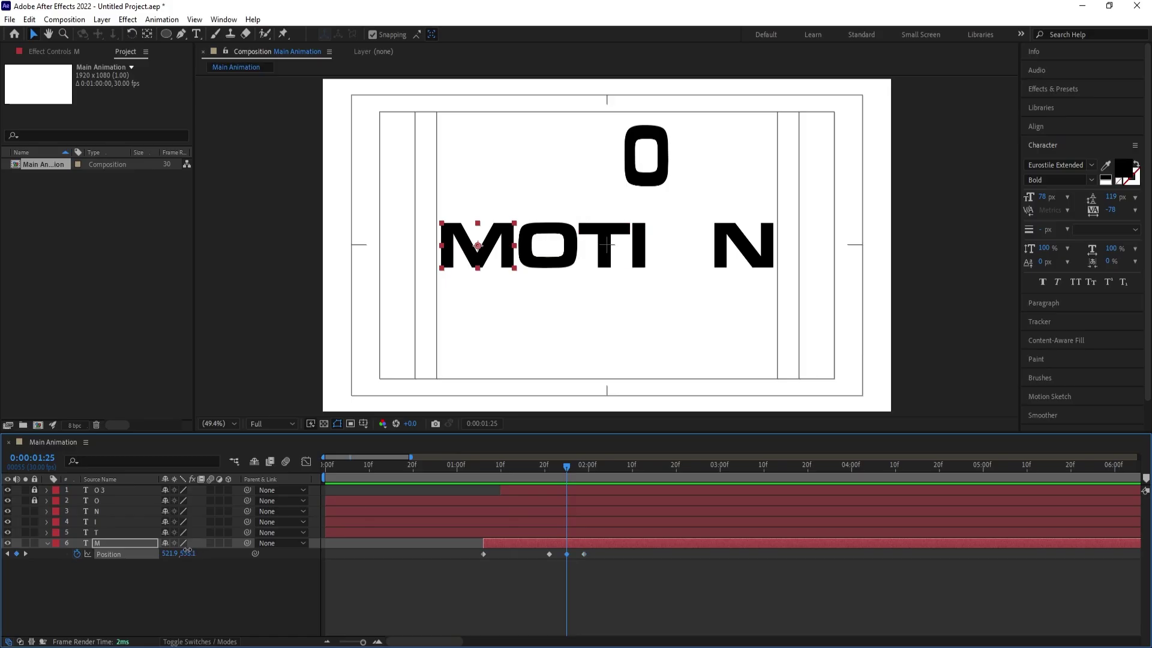
{"action": "left_click_drag", "start_coordinate": [189, 554], "coordinate": [162, 554]}
{"action": "left_click_drag", "start_coordinate": [566, 471], "coordinate": [484, 463]}
{"action": "left_click_drag", "start_coordinate": [487, 264], "coordinate": [502, 74]}
- Easy-ease all of M's Position keyframes and reshape the first drop's speed graph so the speed peaks just before landing
{"action": "left_click_drag", "start_coordinate": [628, 573], "coordinate": [444, 505]}
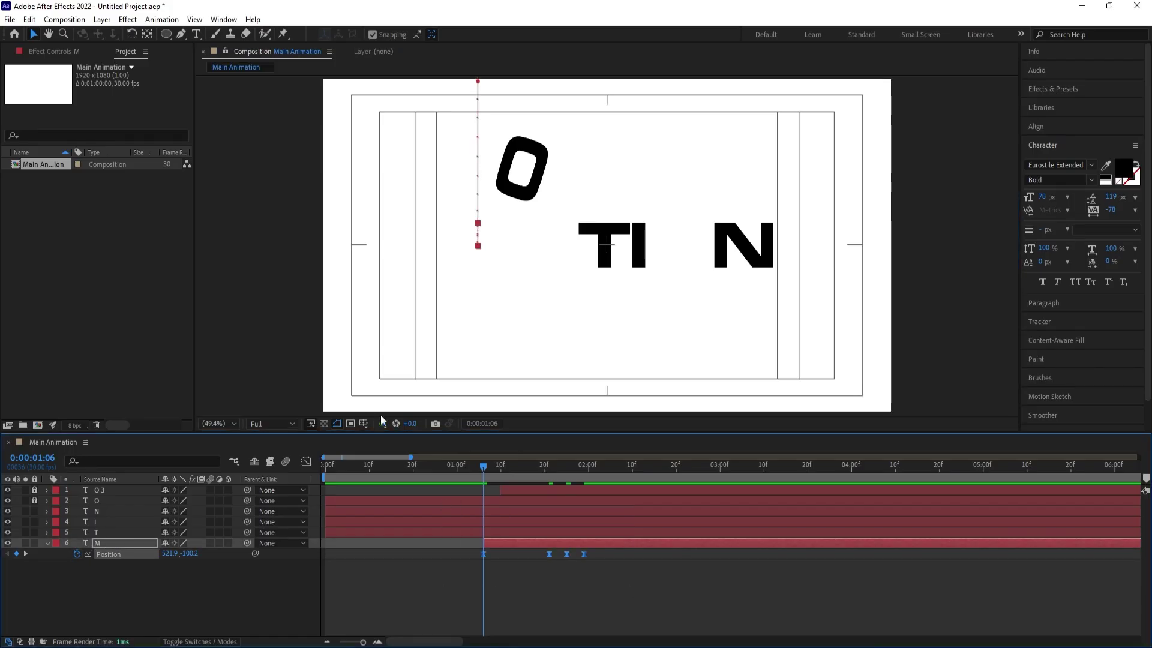
{"action": "left_click", "coordinate": [306, 462]}
{"action": "left_click_drag", "start_coordinate": [450, 568], "coordinate": [498, 624]}
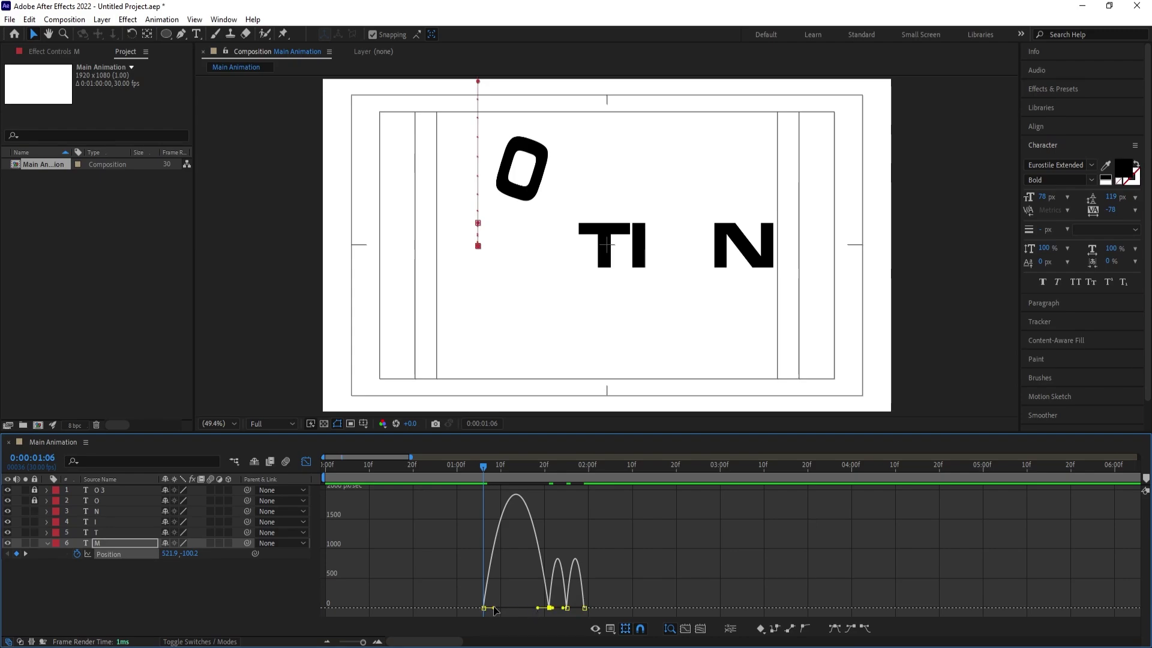
{"action": "left_click_drag", "start_coordinate": [495, 610], "coordinate": [546, 606]}
- Shape the speed graph of M's small bounce so it slows at the peak at 0:00:01:25 and moves fastest near both landings
{"action": "key", "text": "equal"}
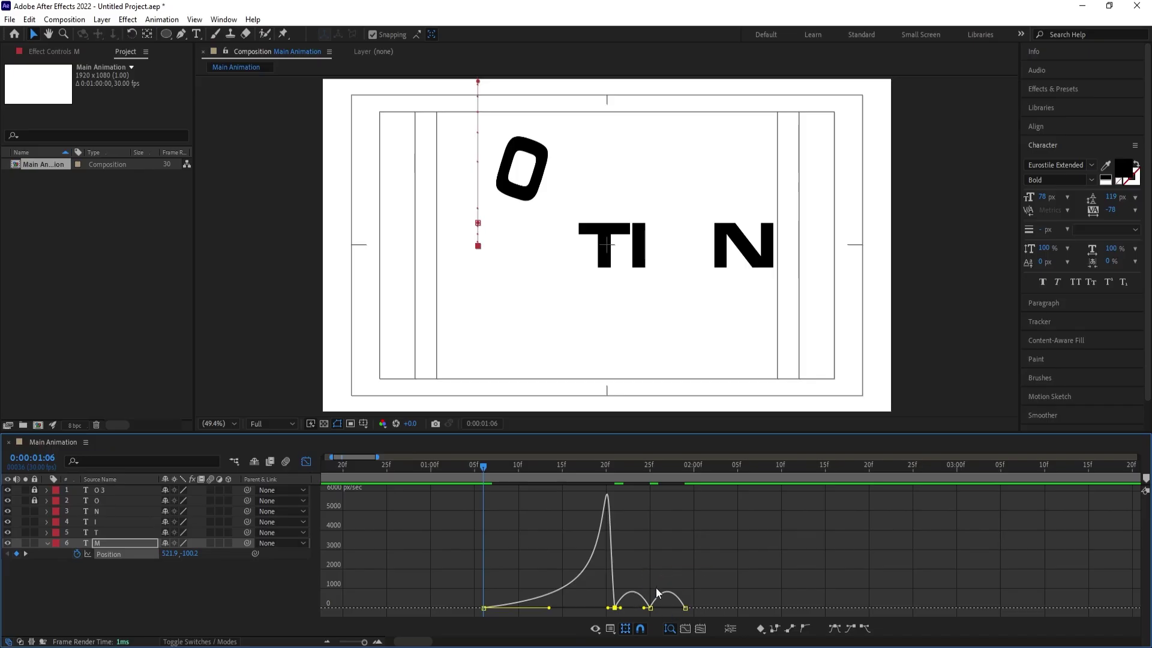
{"action": "left_click_drag", "start_coordinate": [642, 570], "coordinate": [667, 607]}
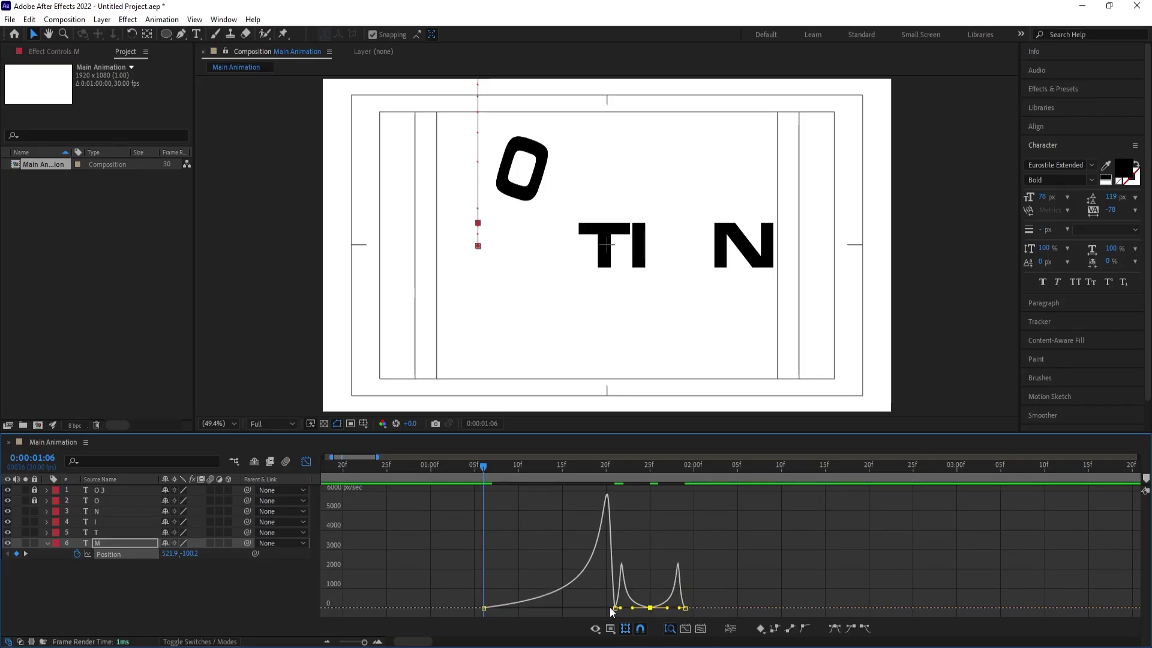
{"action": "key", "text": "equal"}
{"action": "left_click", "coordinate": [747, 608]}
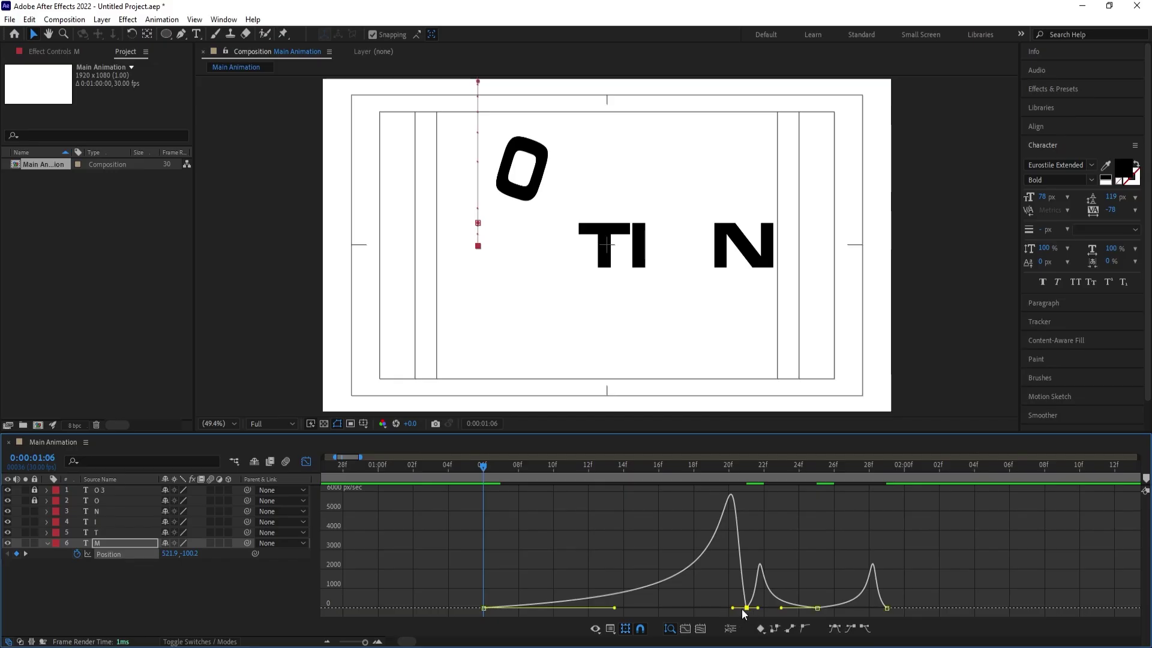
{"action": "left_click_drag", "start_coordinate": [757, 608], "coordinate": [751, 607]}
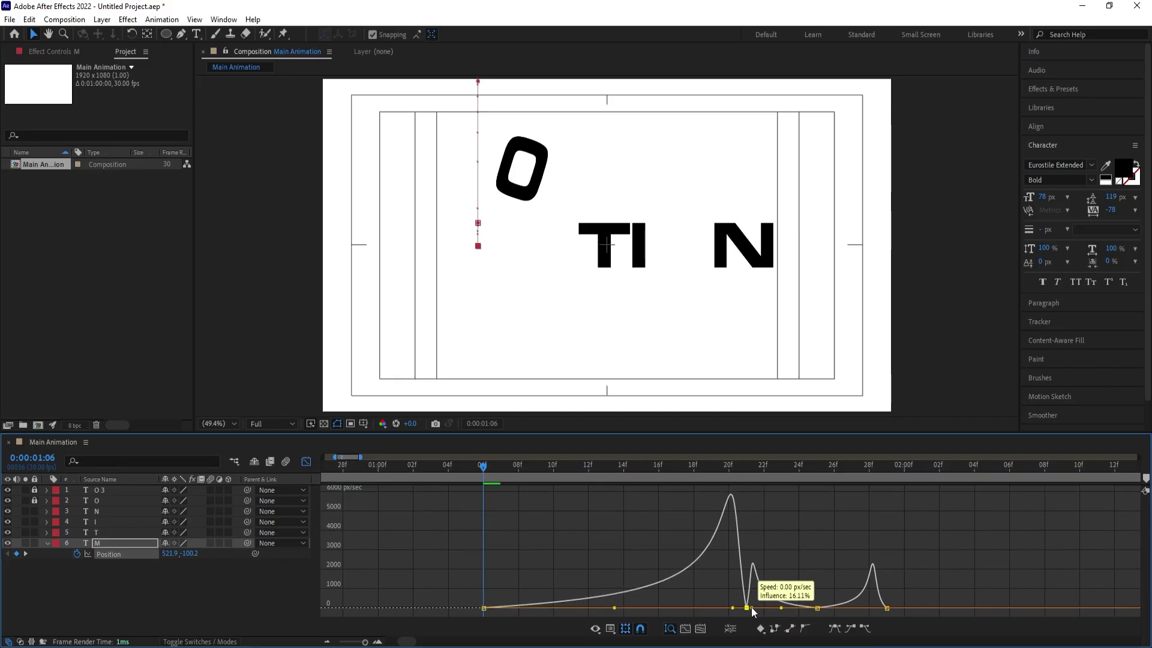
{"action": "left_click_drag", "start_coordinate": [902, 514], "coordinate": [880, 607]}
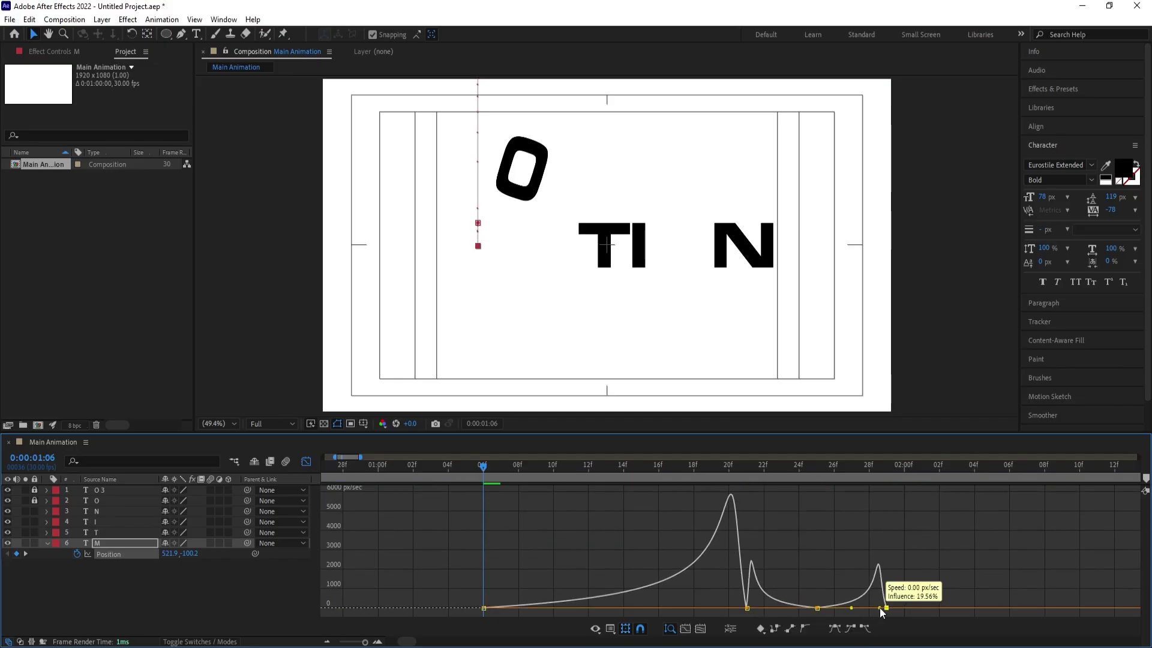
{"action": "left_click", "coordinate": [306, 462]}
- Preview M's drop and bounce together with the O animation, including playback from the start of the composition
{"action": "key", "text": "space"}
{"action": "key", "text": "space"}
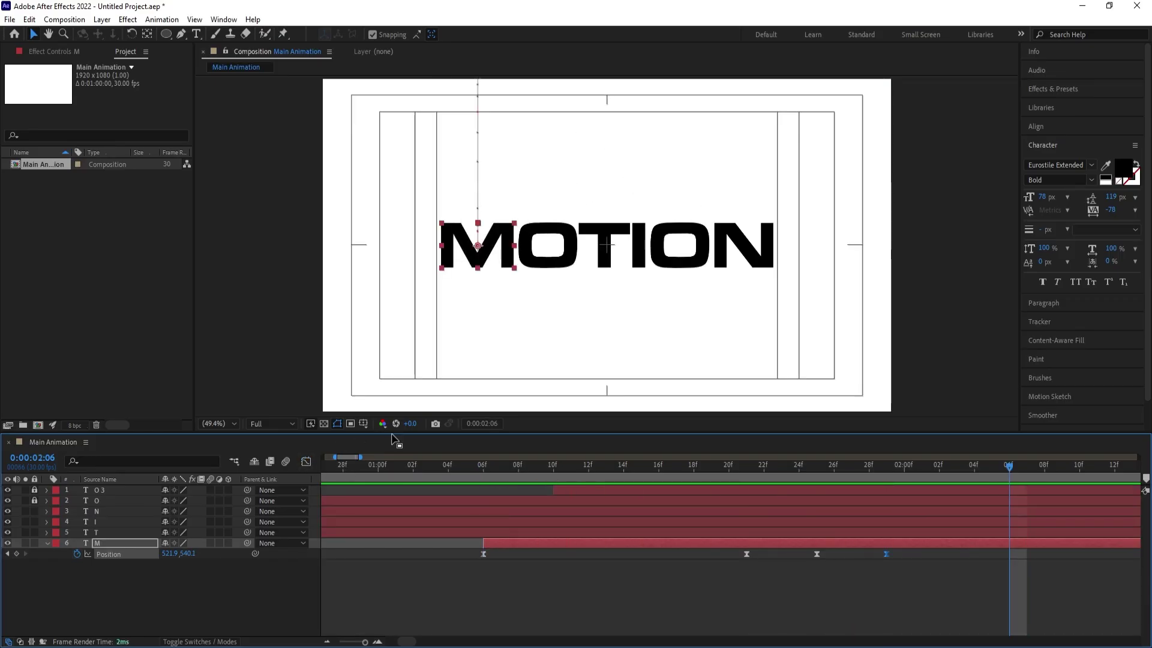
{"action": "scroll", "coordinate": [632, 490], "scroll_direction": "down", "scroll_amount": 5, "text": "alt"}
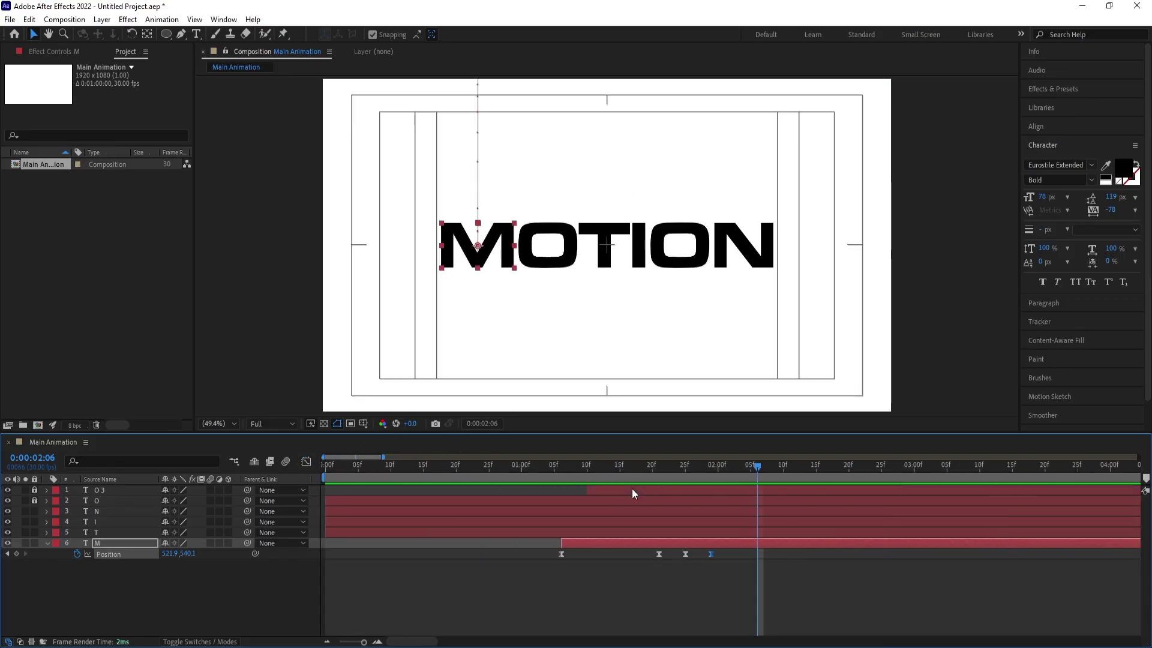
{"action": "scroll", "coordinate": [632, 488], "scroll_direction": "down", "scroll_amount": 4, "text": "alt"}
{"action": "key", "text": "Home"}
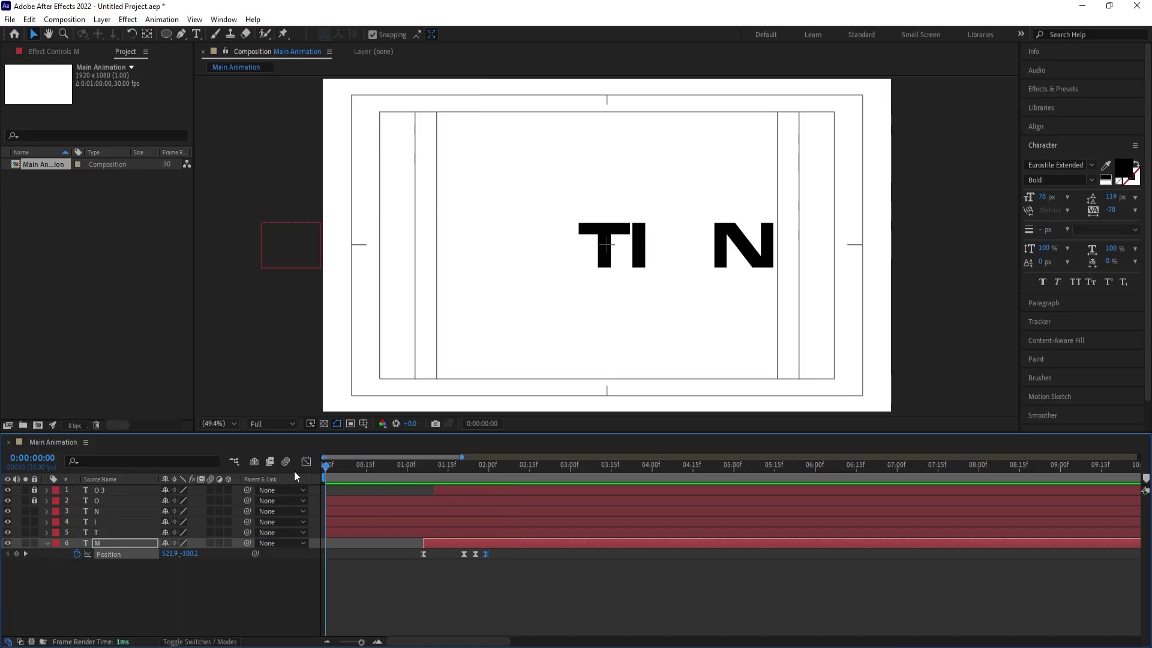
{"action": "key", "text": "space"}
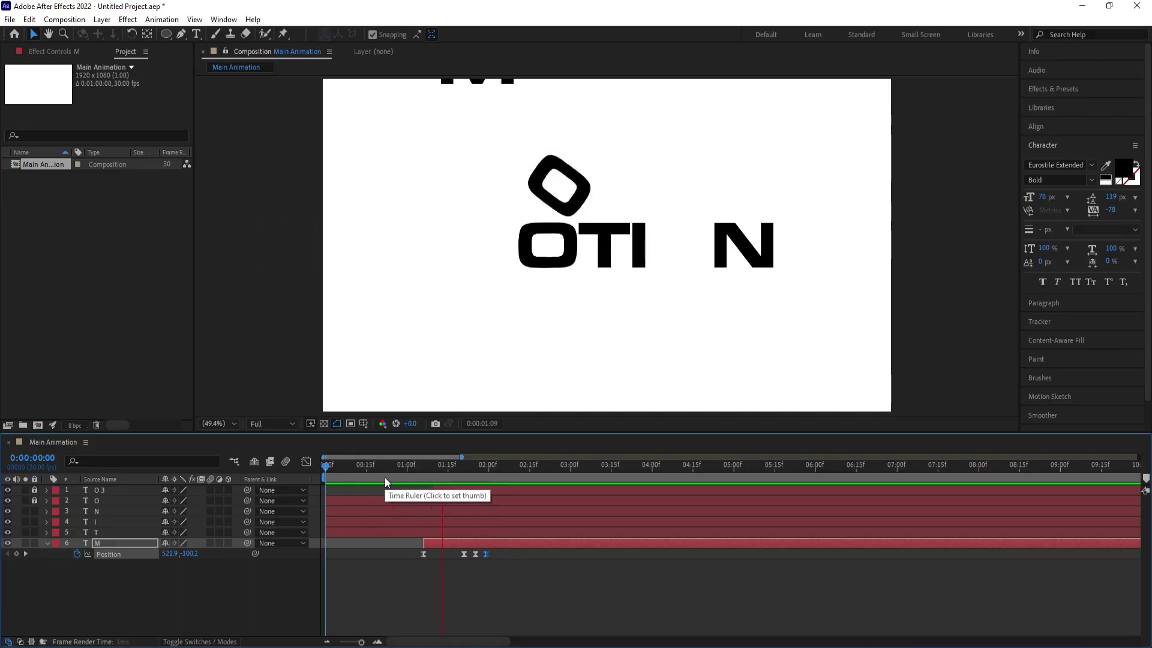
{"action": "key", "text": "space"}
- At 0:00:01:00, draw a straight horizontal Pen tool path across the full frame along the letters' top edge
{"action": "left_click_drag", "start_coordinate": [445, 472], "coordinate": [408, 465]}
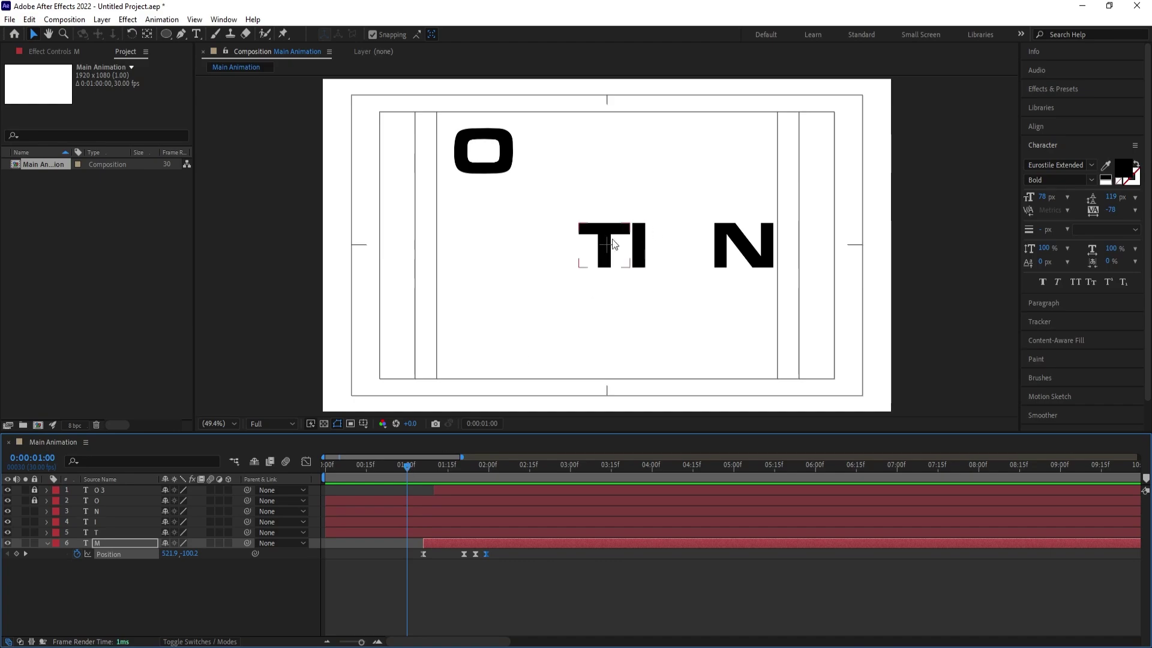
{"action": "left_click", "coordinate": [604, 244]}
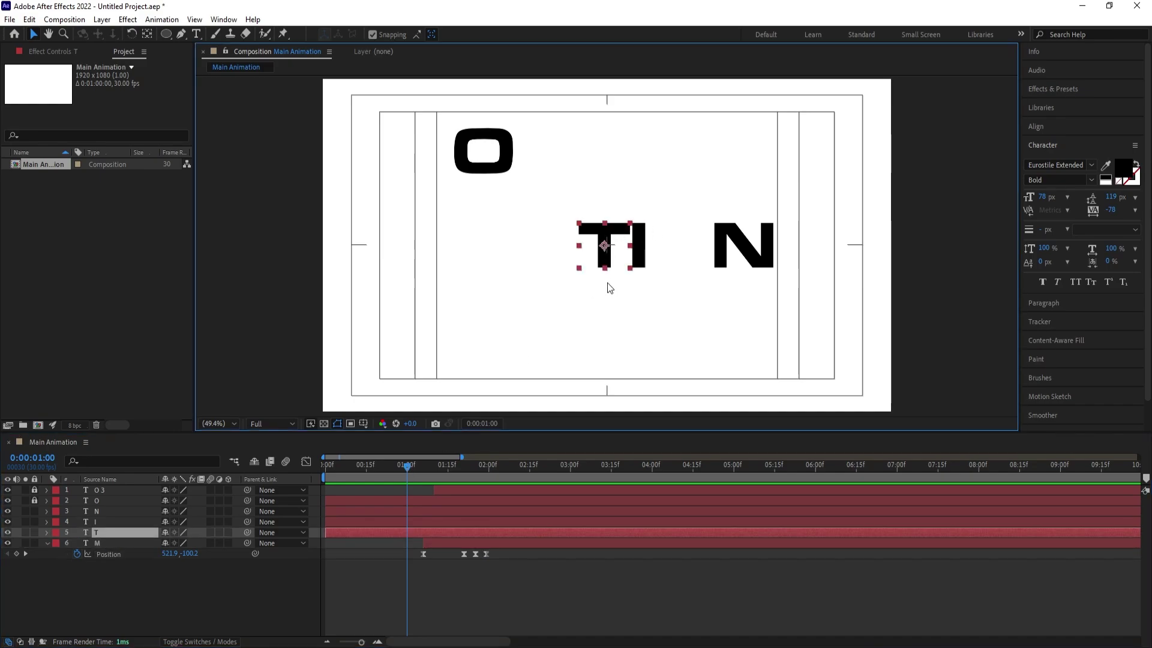
{"action": "left_click", "coordinate": [245, 571]}
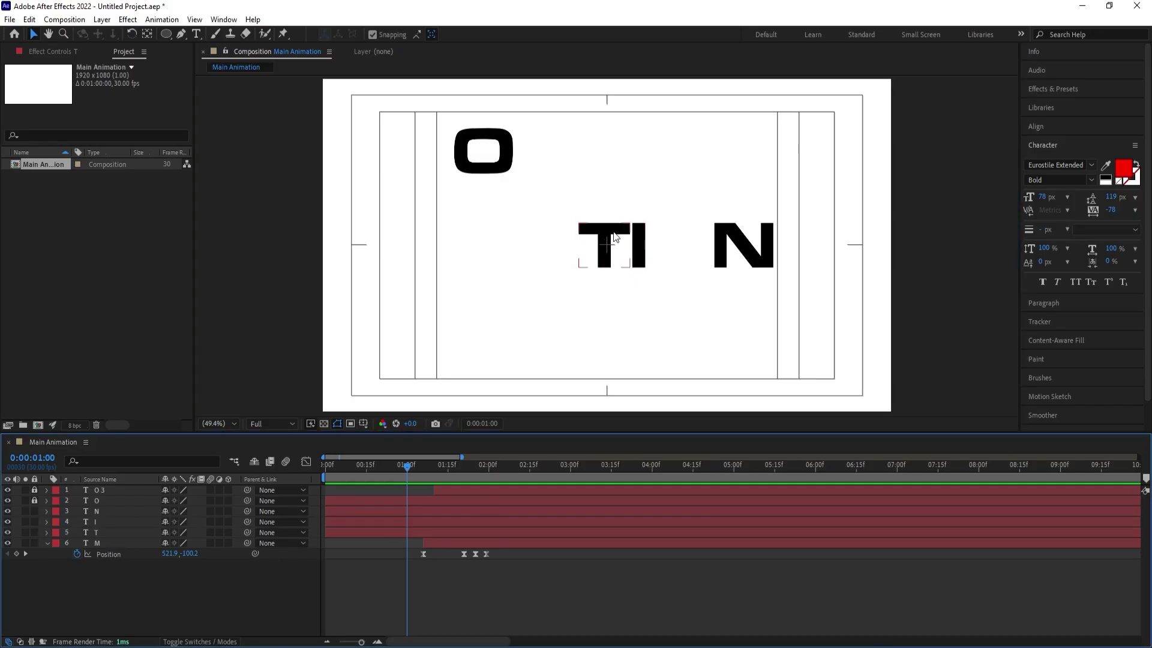
{"action": "left_click", "coordinate": [182, 35]}
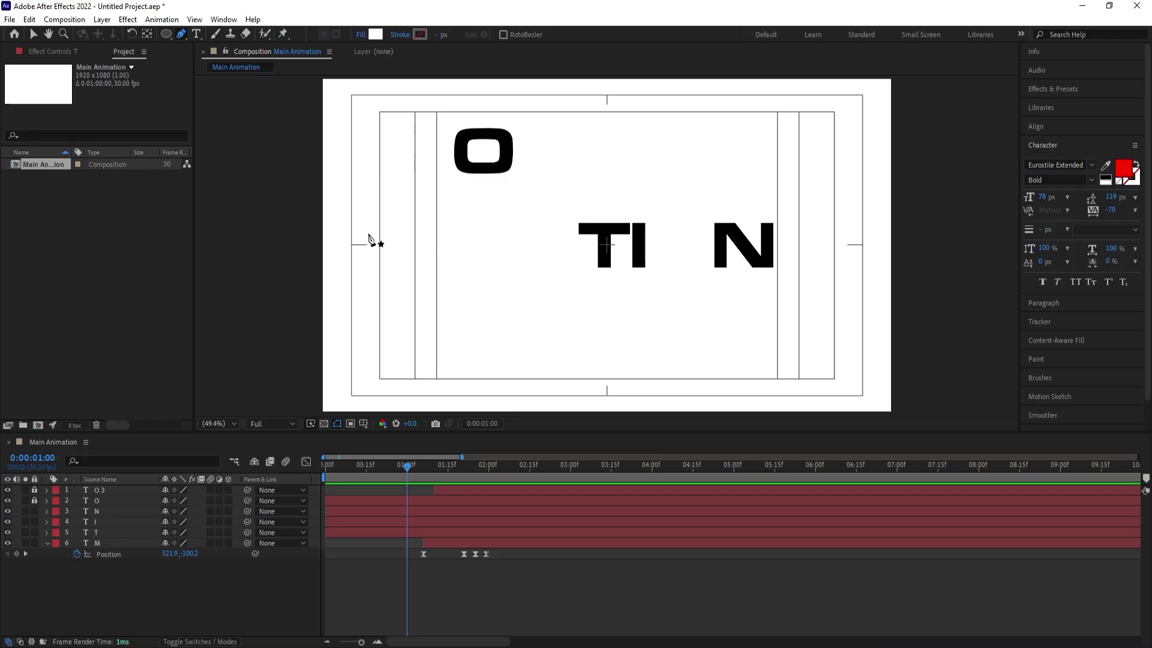
{"action": "left_click", "coordinate": [310, 224]}
{"action": "left_click", "coordinate": [924, 224]}
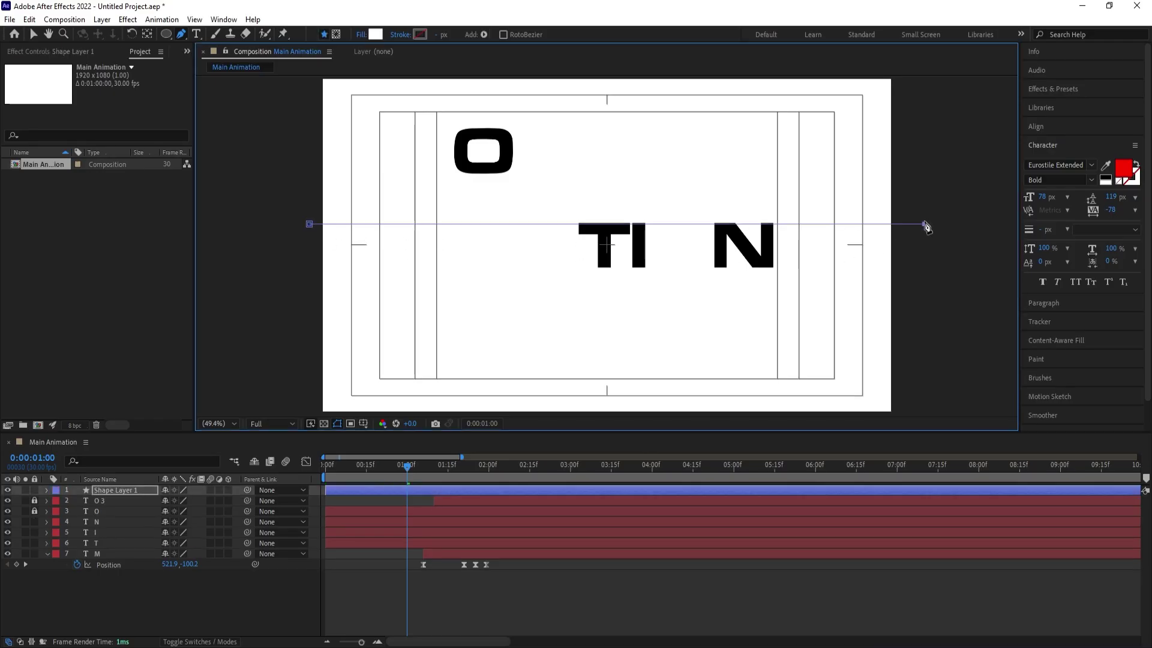
- Give the horizontal line a red stroke and set its fill to None
{"action": "left_click", "coordinate": [423, 34]}
{"action": "left_click", "coordinate": [943, 384]}
{"action": "left_click", "coordinate": [1089, 340]}
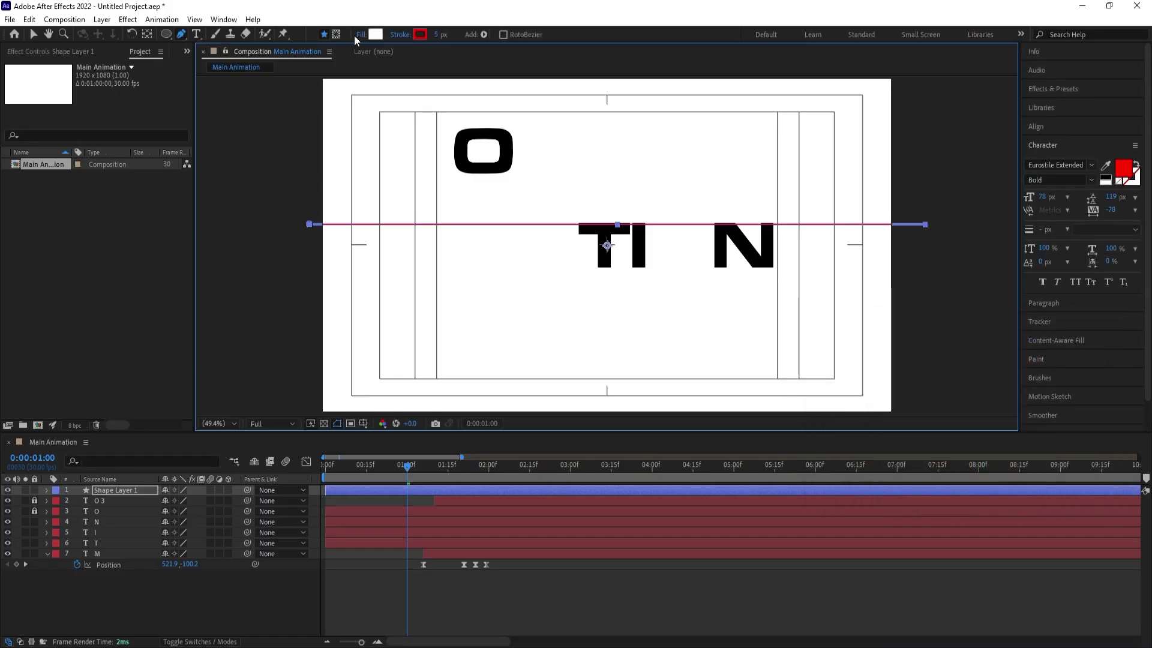
{"action": "left_click", "coordinate": [360, 36]}
{"action": "left_click", "coordinate": [515, 294]}
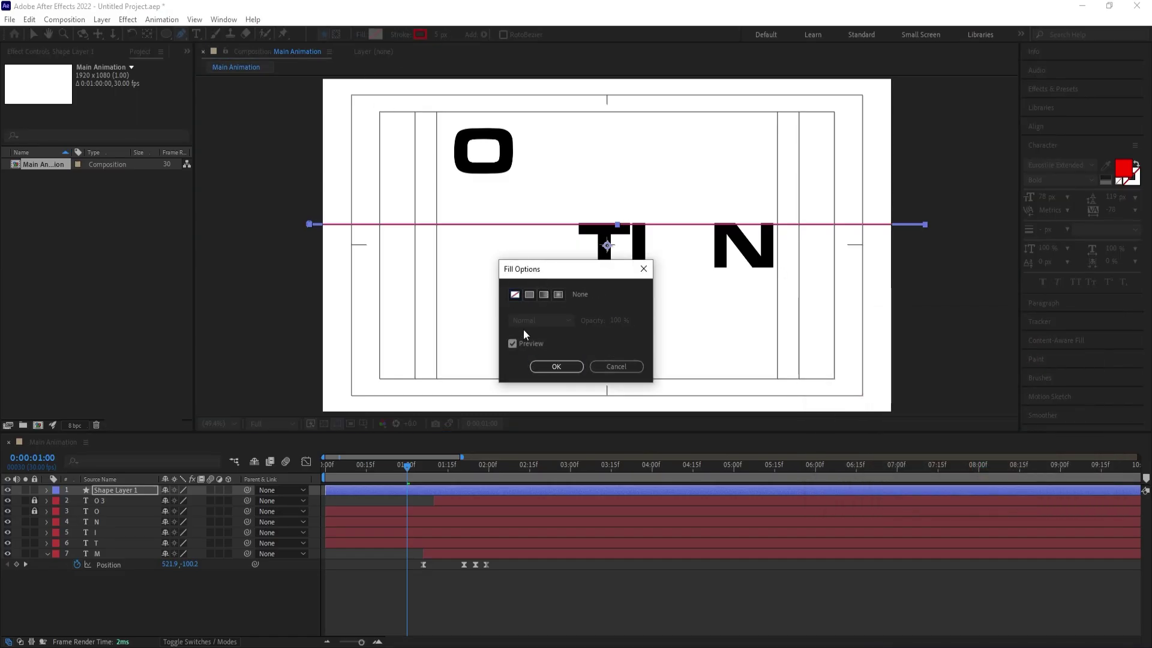
{"action": "left_click", "coordinate": [547, 366]}
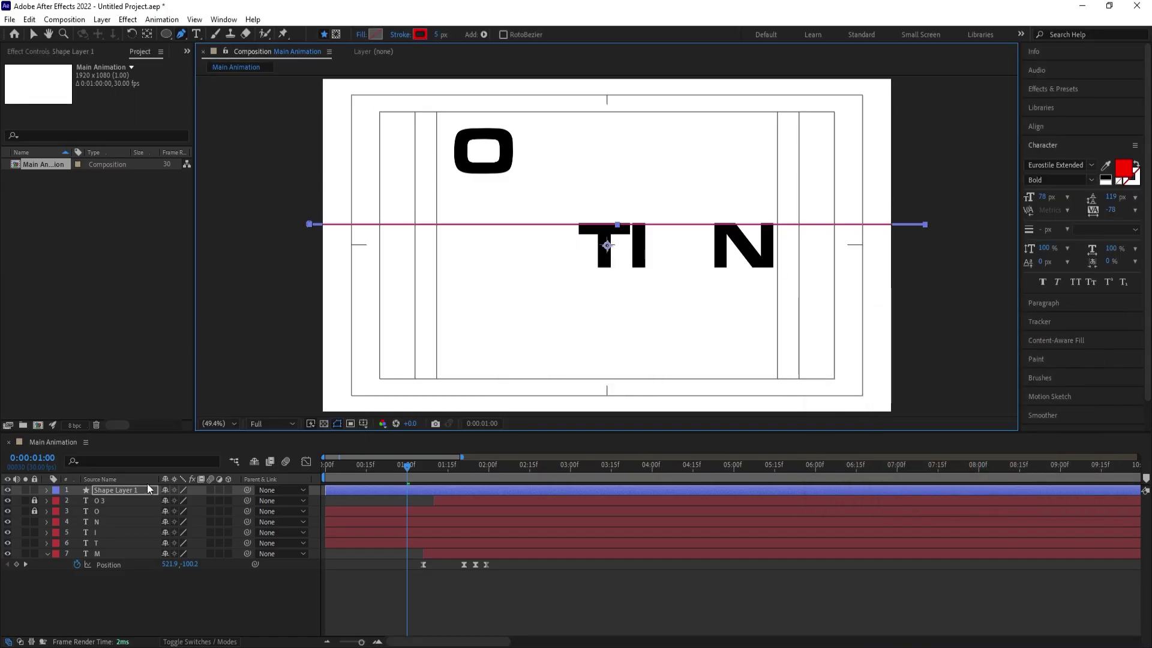
- Center the line's anchor point on the line and snap the line to the middle of the T's crossbar
{"action": "left_click", "coordinate": [120, 488]}
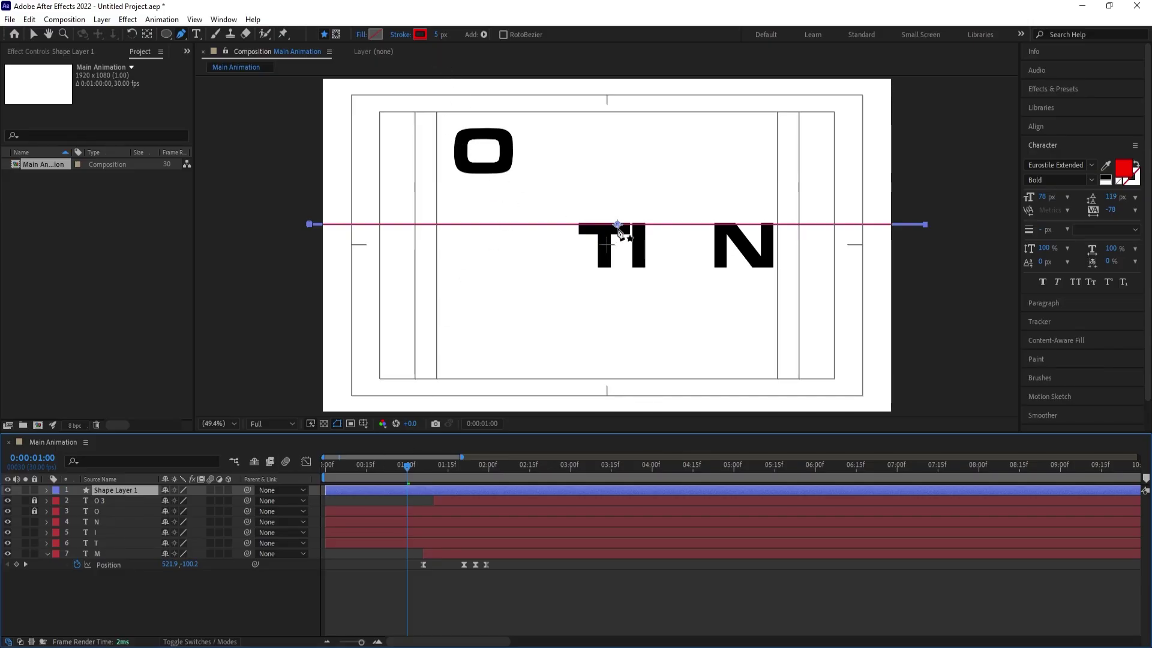
{"action": "scroll", "coordinate": [618, 227], "scroll_direction": "up", "scroll_amount": 4}
{"action": "key", "text": "v"}
{"action": "left_click_drag", "start_coordinate": [618, 214], "coordinate": [567, 229]}
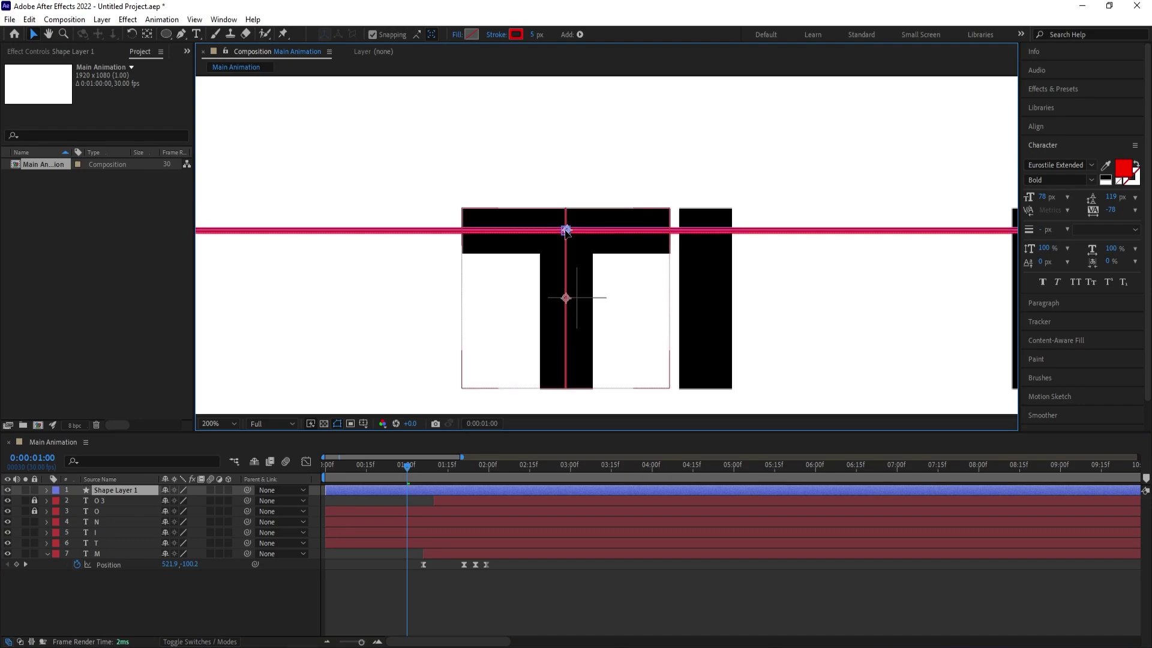
- Set the red line's stroke width to 36 px to match the thickness of the T's crossbar
{"action": "left_click", "coordinate": [540, 144]}
{"action": "left_click_drag", "start_coordinate": [531, 37], "coordinate": [557, 38]}
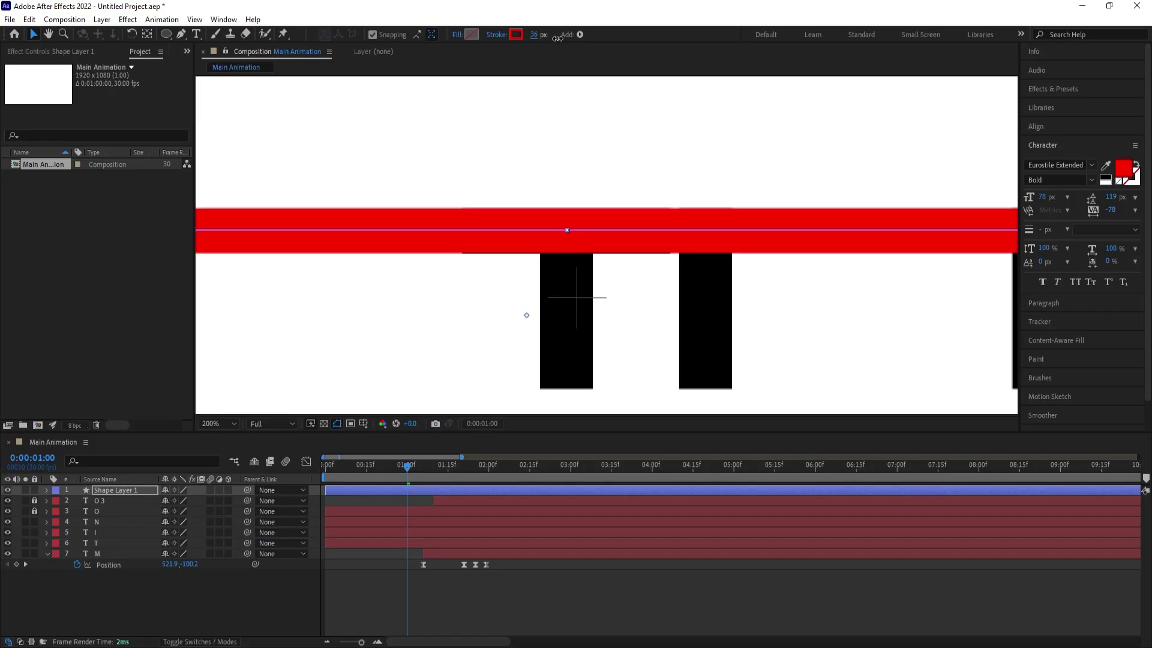
{"action": "left_click", "coordinate": [420, 492]}
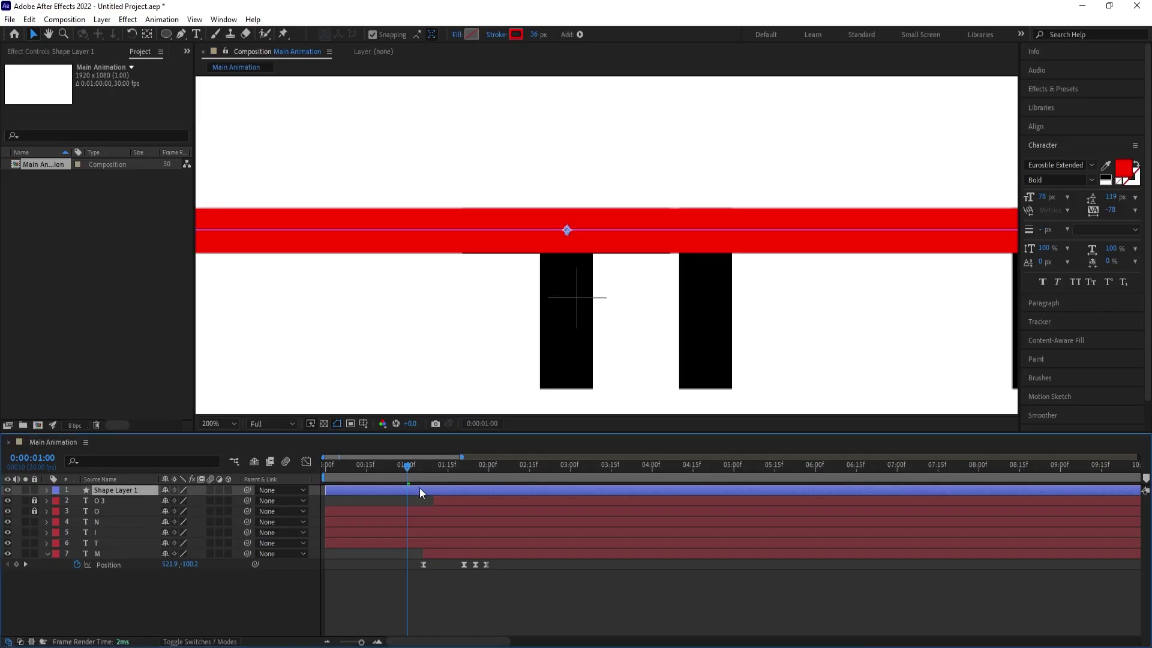
- Duplicate the red line's layer, rotate the copy 90°, and nudge it left to center it on the T's stem
{"action": "key", "text": "ctrl+d"}
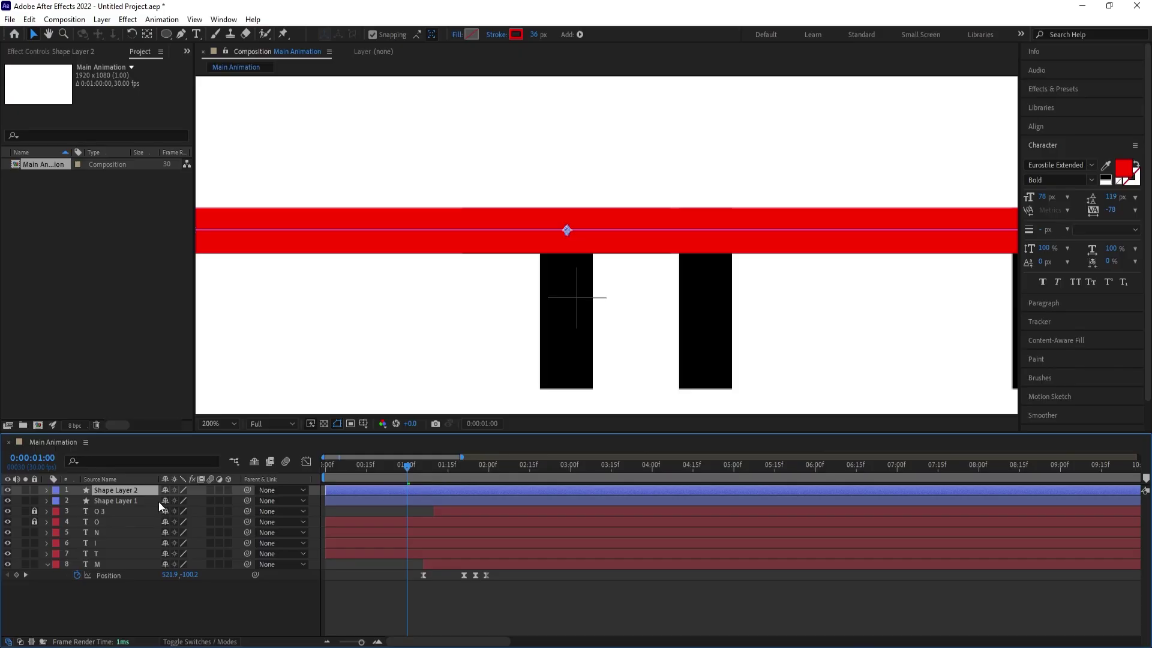
{"action": "key", "text": "r"}
{"action": "left_click", "coordinate": [183, 501]}
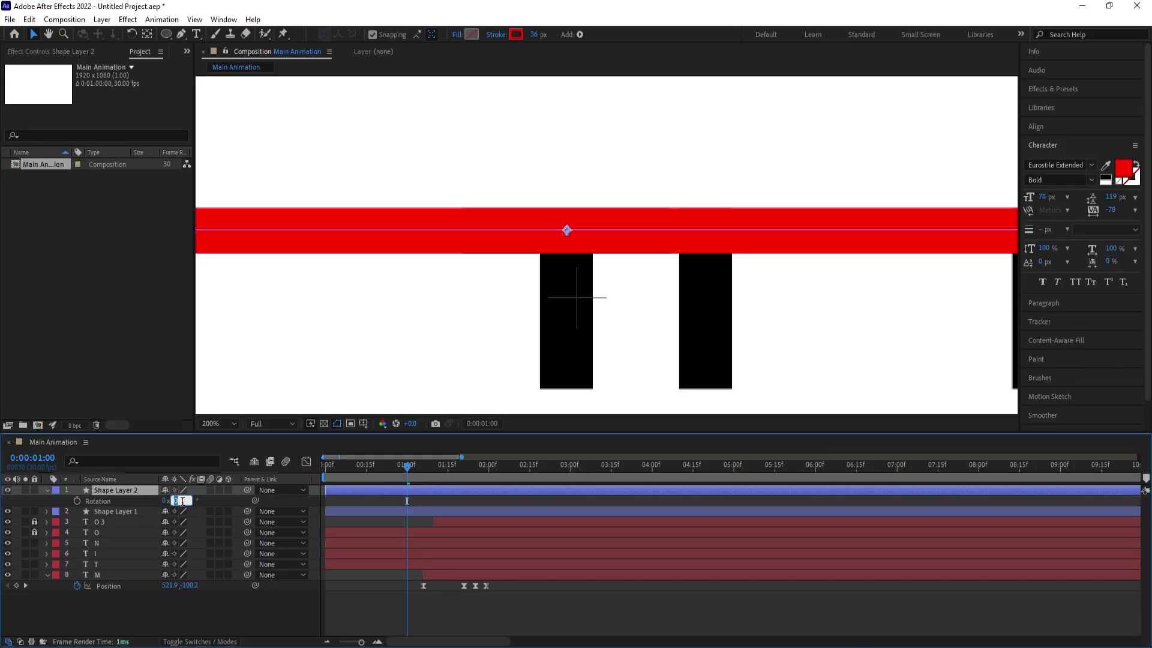
{"action": "key", "text": "Return"}
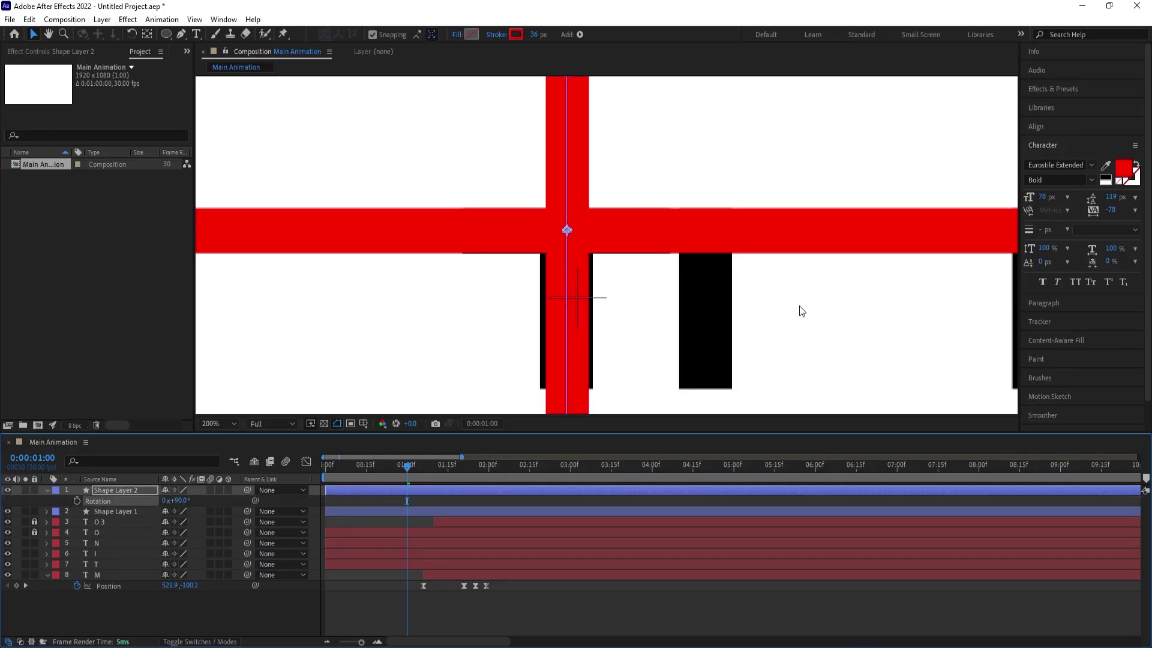
{"action": "key", "text": "Left"}
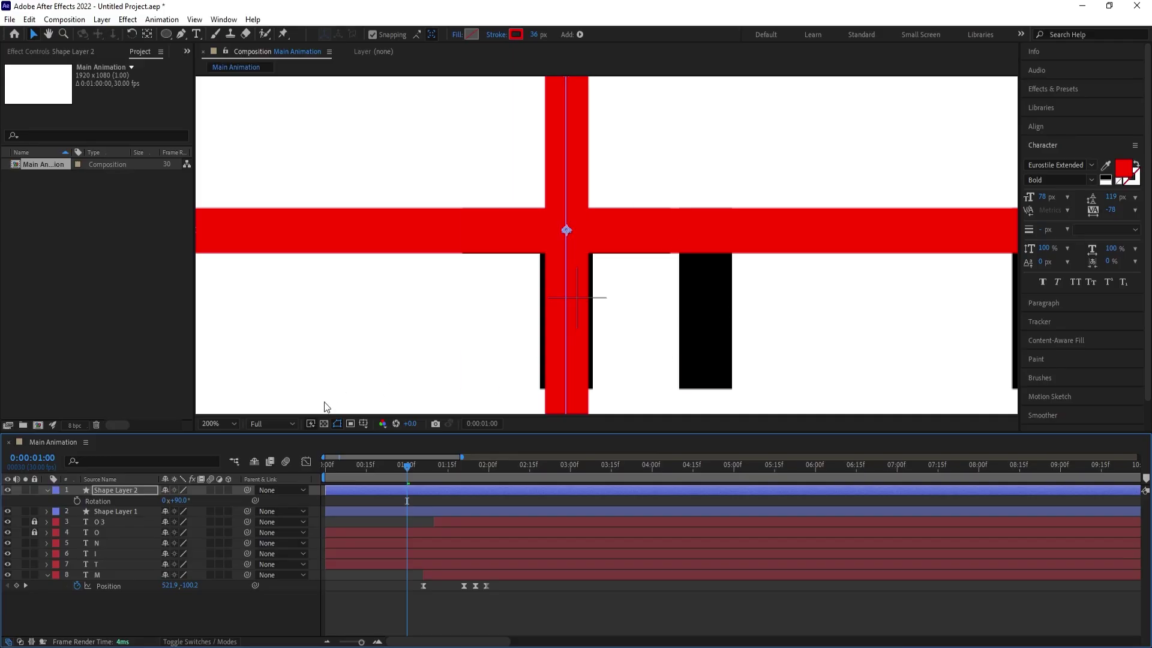
- Set the vertical red line's stroke width to 48 px so it covers the T's stem
{"action": "left_click_drag", "start_coordinate": [543, 51], "coordinate": [552, 50]}
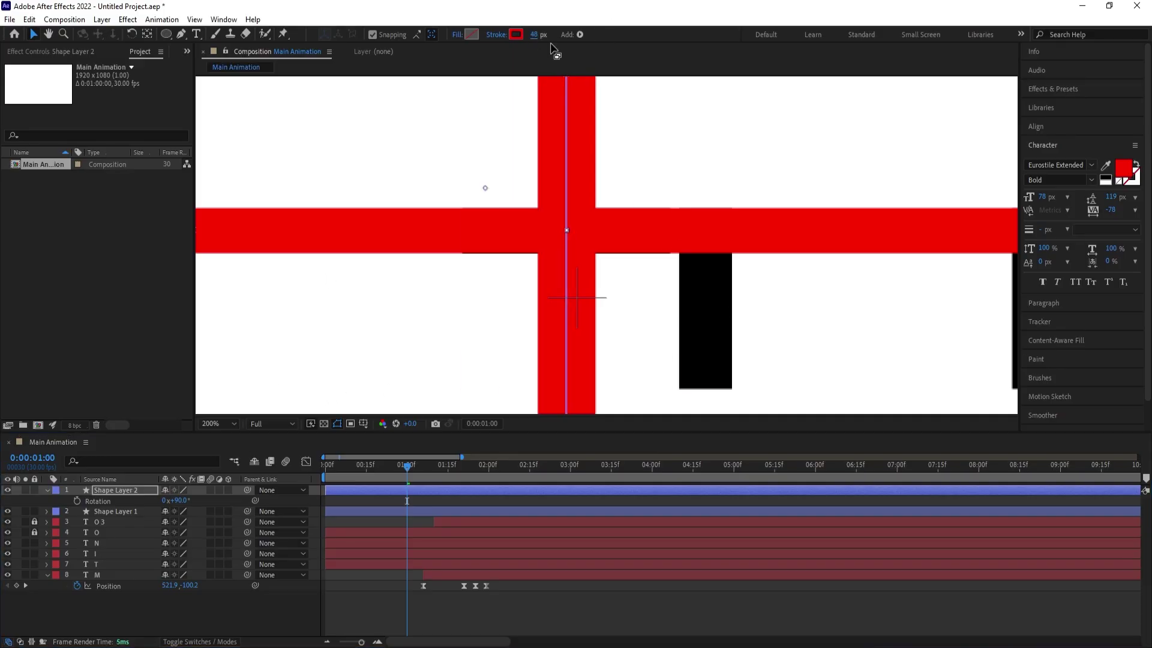
{"action": "left_click", "coordinate": [224, 424]}
{"action": "left_click", "coordinate": [214, 199]}
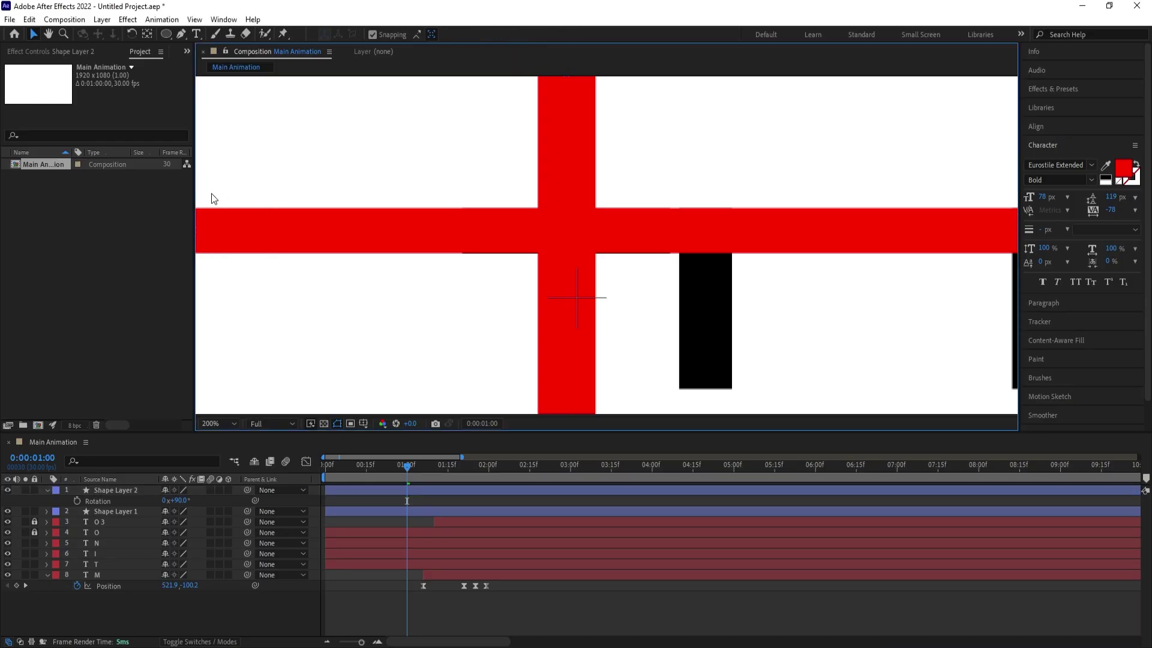
{"action": "left_click", "coordinate": [223, 423]}
{"action": "left_click", "coordinate": [236, 202]}
- Preview the animation from the start and trim the beginning of both red line layers to 0:00:01:20
{"action": "left_click", "coordinate": [117, 490]}
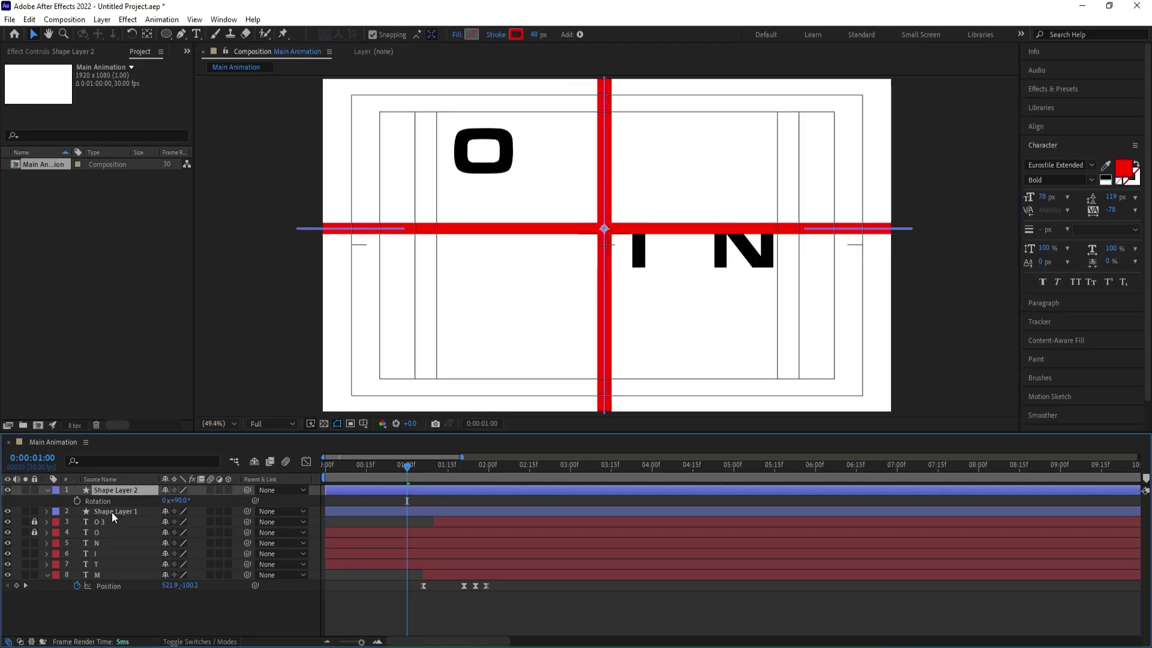
{"action": "left_click", "coordinate": [116, 511], "text": "ctrl"}
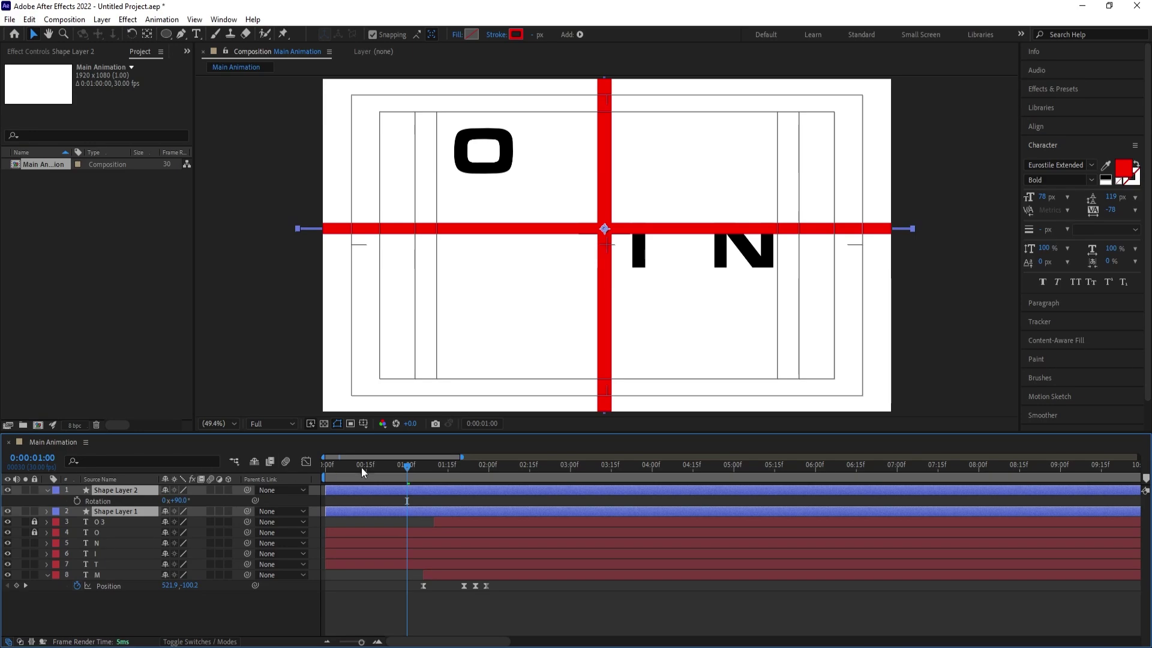
{"action": "left_click_drag", "start_coordinate": [369, 474], "coordinate": [328, 469]}
{"action": "key", "text": "space"}
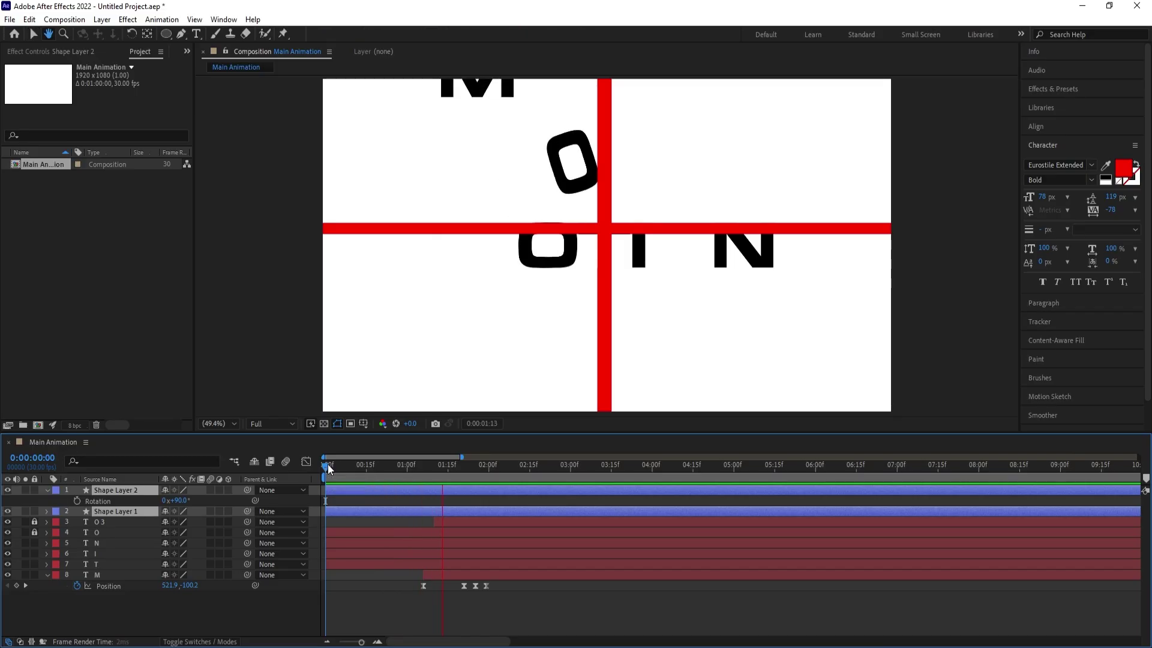
{"action": "key", "text": "space"}
{"action": "key", "text": "space"}
{"action": "key", "text": "space"}
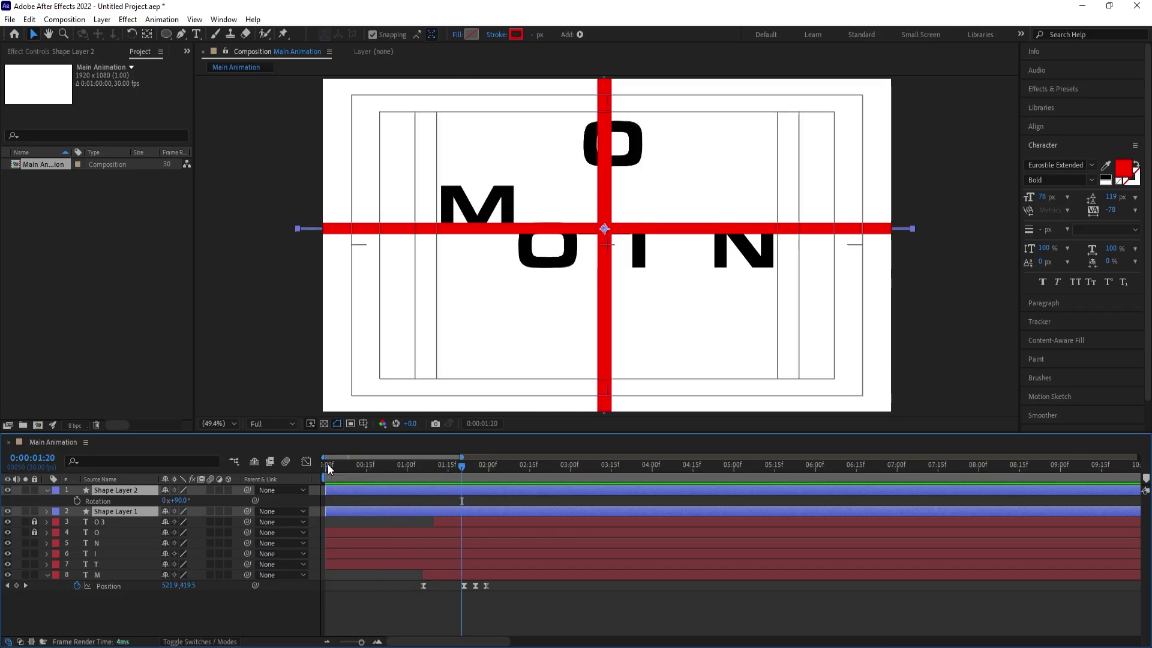
{"action": "key", "text": "alt+bracketleft"}
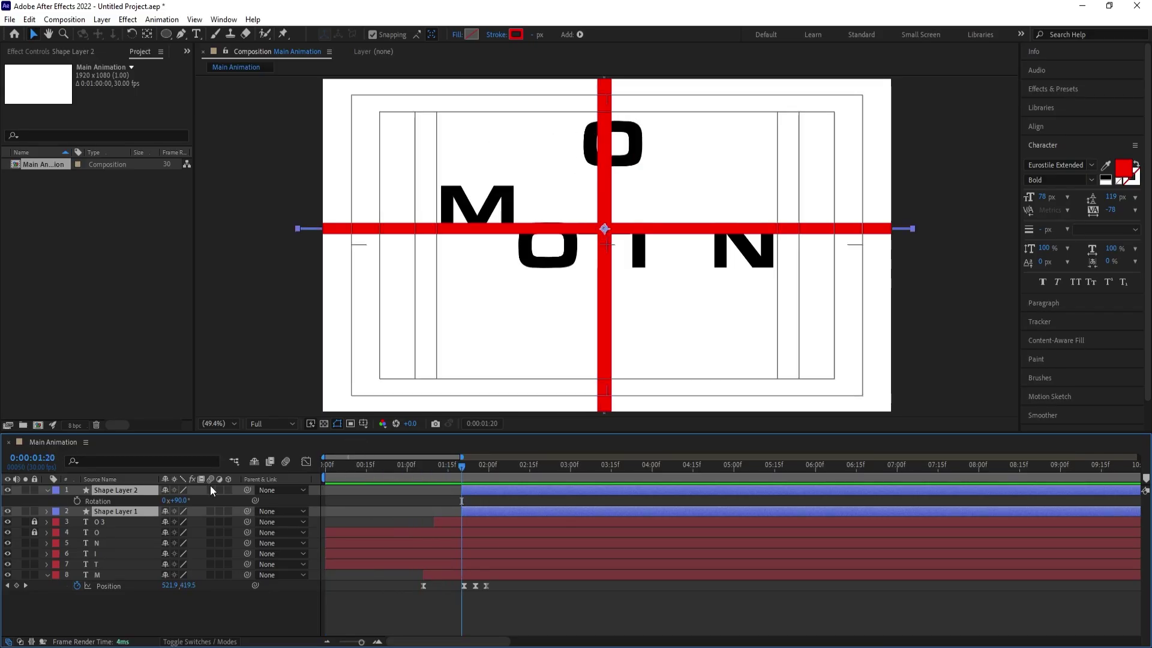
- Add Trim Paths to the horizontal line's Shape Layer 1 and expand its properties
{"action": "key", "text": "s"}
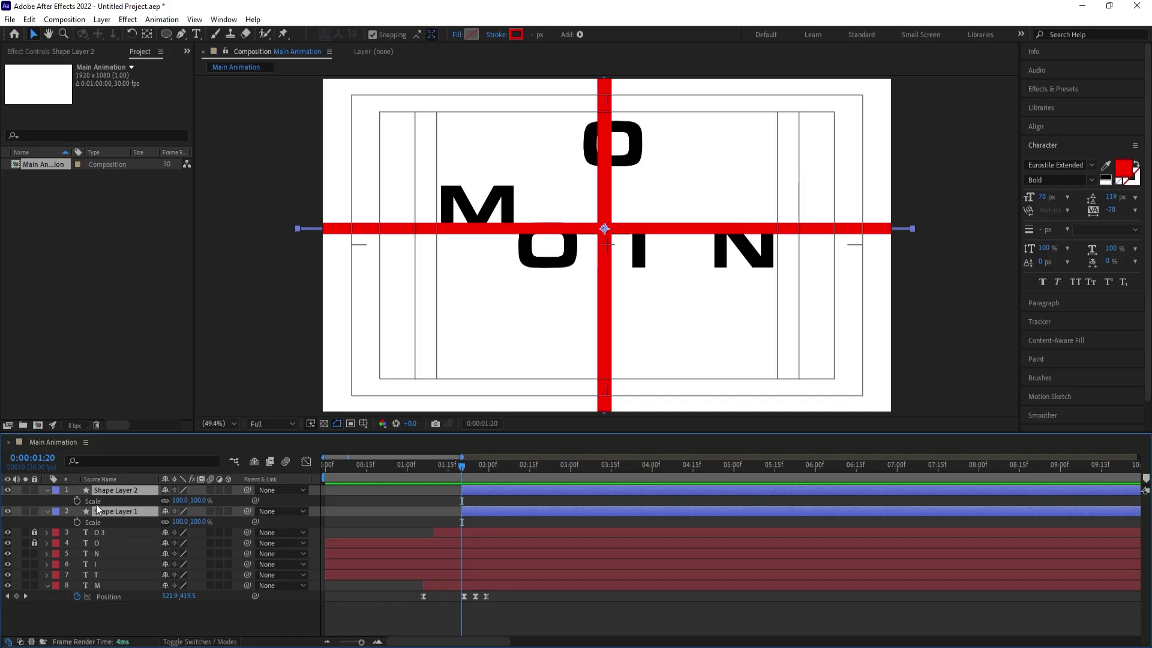
{"action": "key", "text": "F2"}
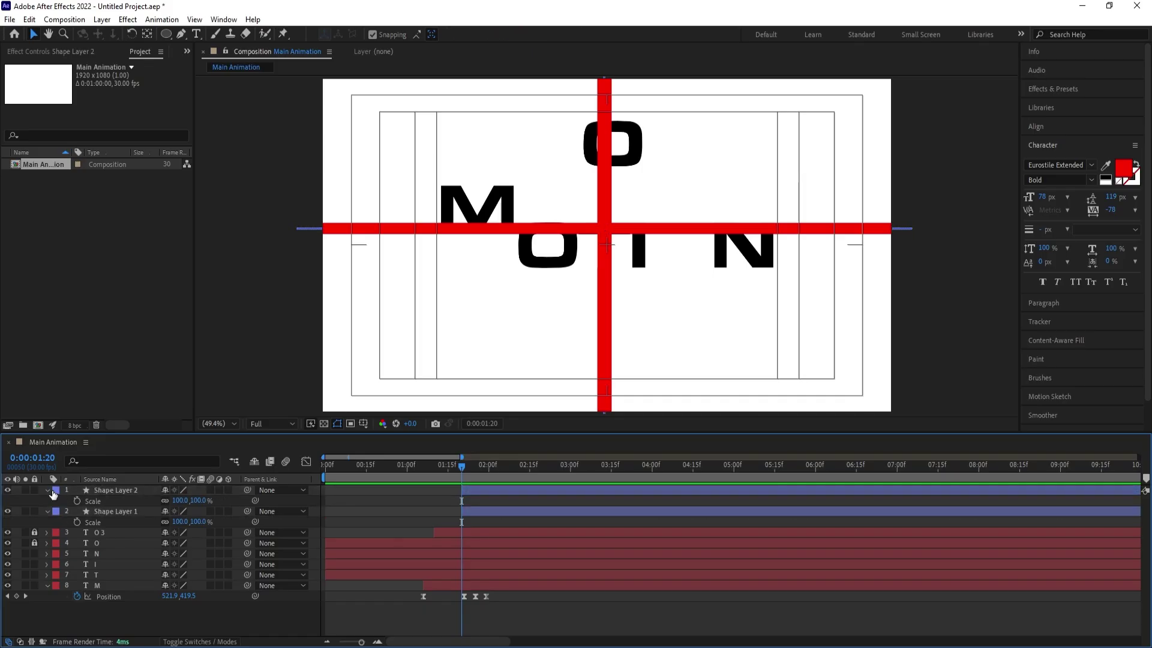
{"action": "left_click", "coordinate": [47, 512]}
{"action": "left_click", "coordinate": [47, 511]}
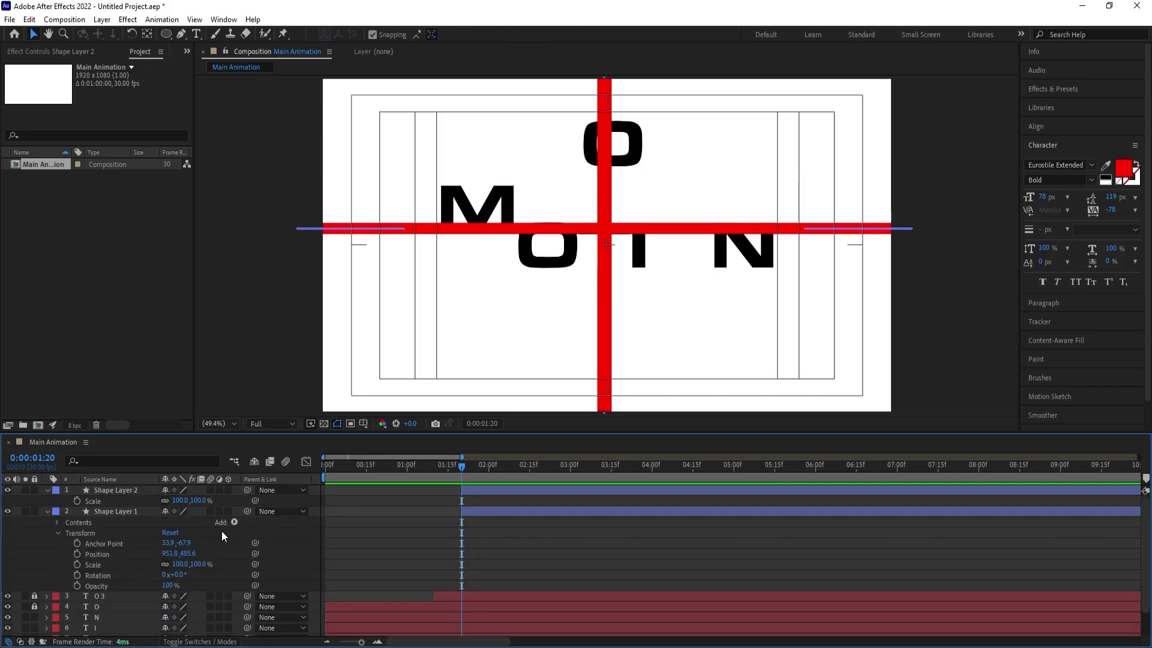
{"action": "left_click", "coordinate": [234, 523]}
{"action": "left_click", "coordinate": [269, 454]}
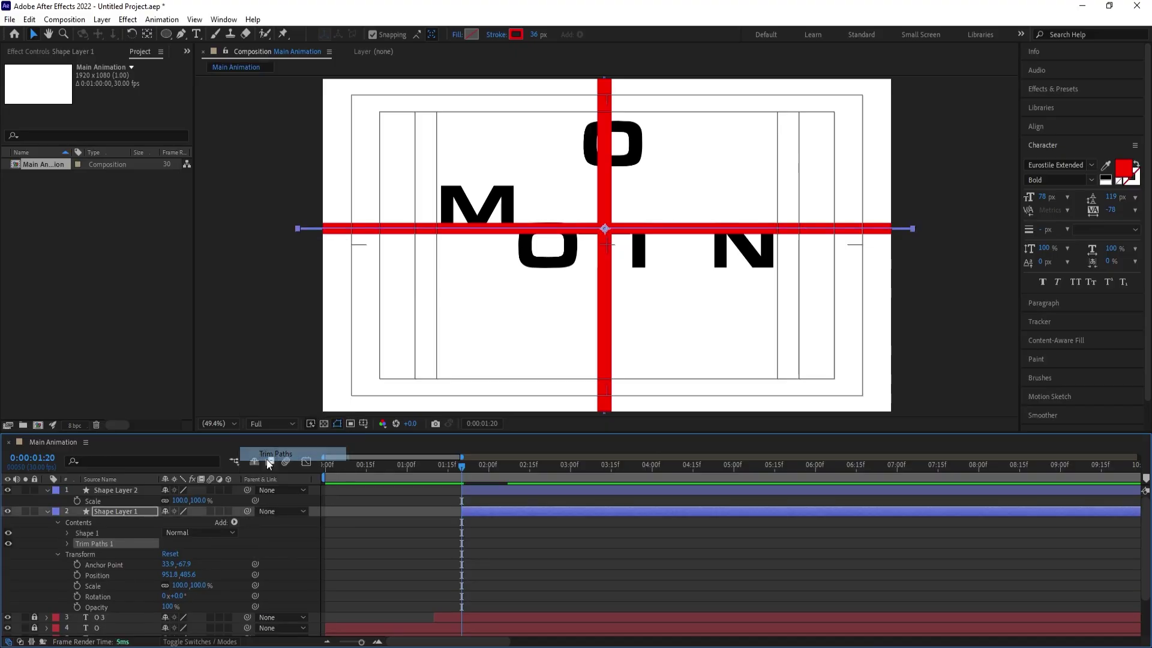
{"action": "left_click", "coordinate": [66, 543]}
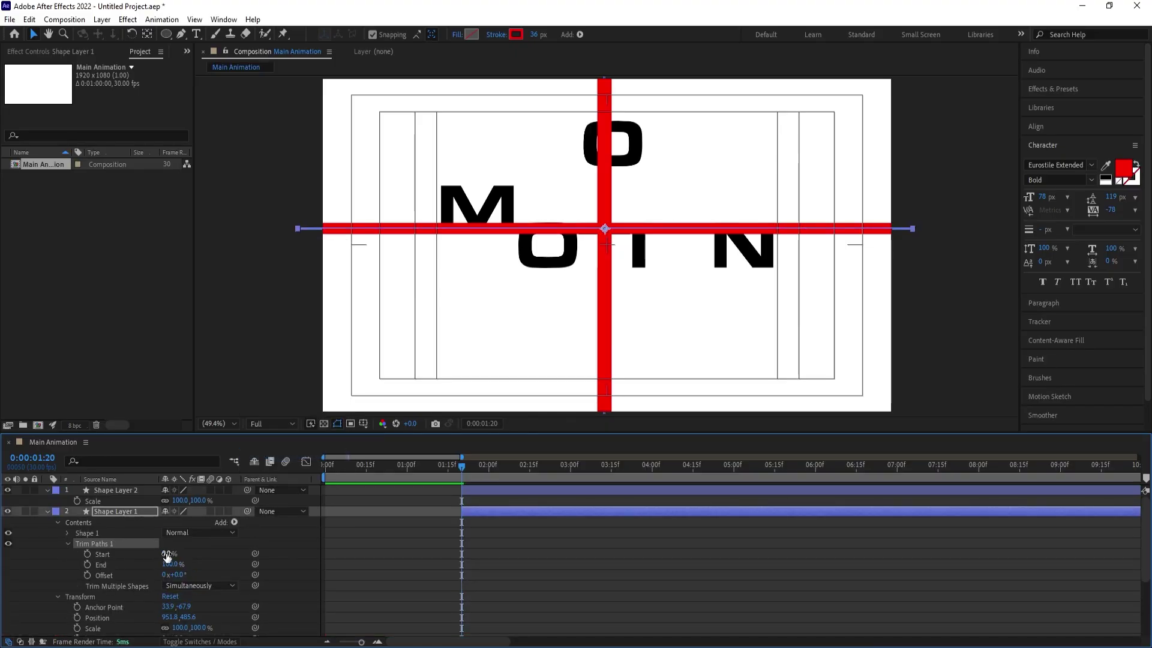
- At 0:00:01:20, keyframe Shape Layer 1's Trim Paths Start and End, both at 0%
{"action": "left_click", "coordinate": [88, 553]}
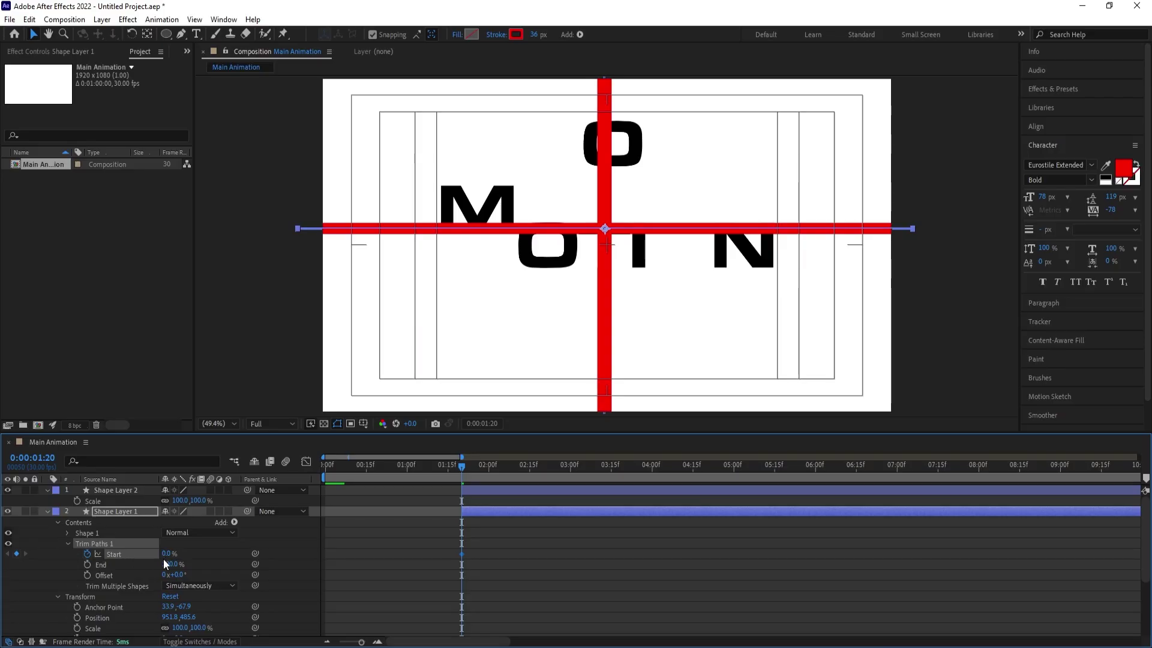
{"action": "left_click", "coordinate": [87, 564]}
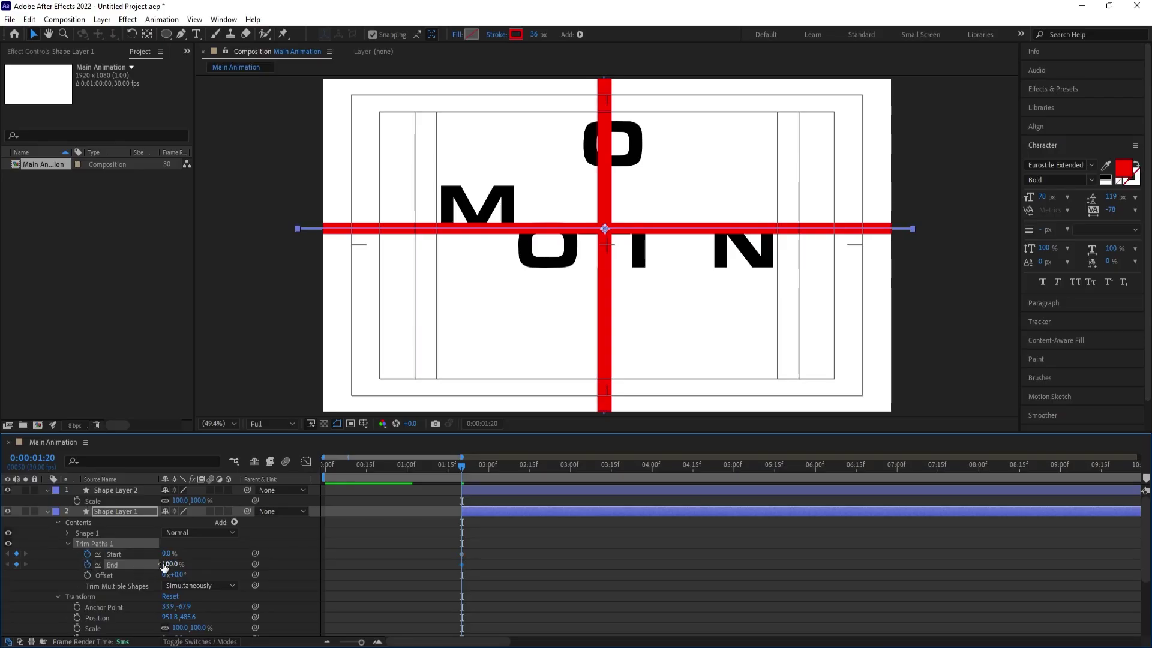
{"action": "left_click_drag", "start_coordinate": [165, 566], "coordinate": [42, 561]}
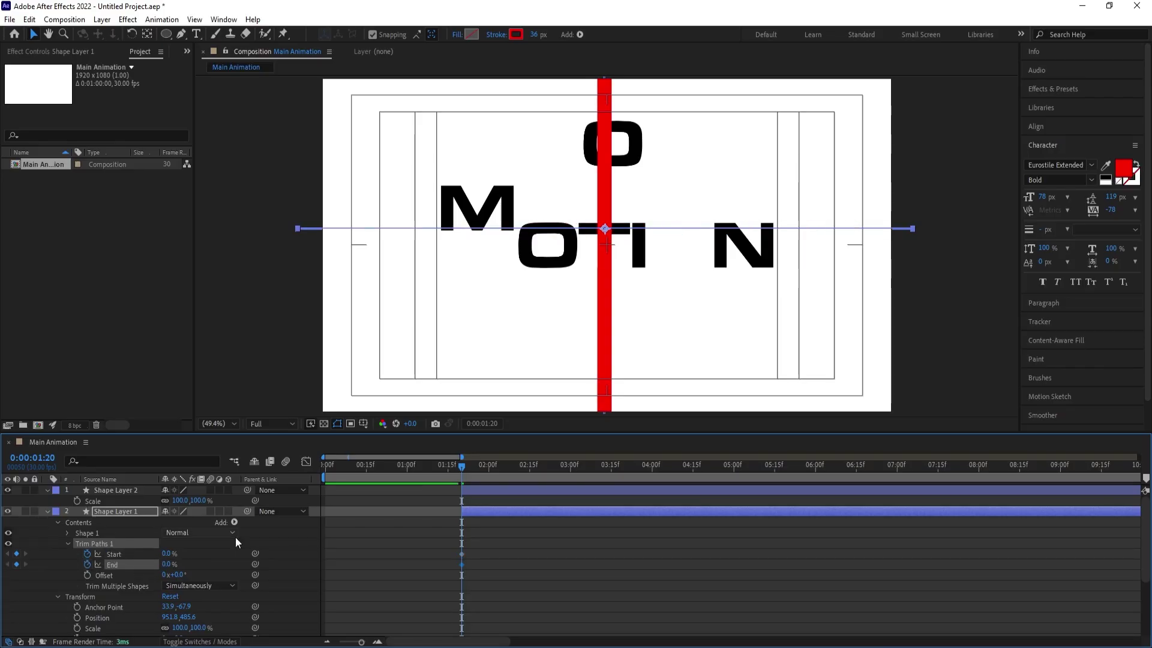
- At 0:00:03:00, keyframe Shape Layer 1's Trim Paths End and Start at 100%
{"action": "key", "text": "space"}
{"action": "key", "text": "space"}
{"action": "left_click", "coordinate": [571, 469]}
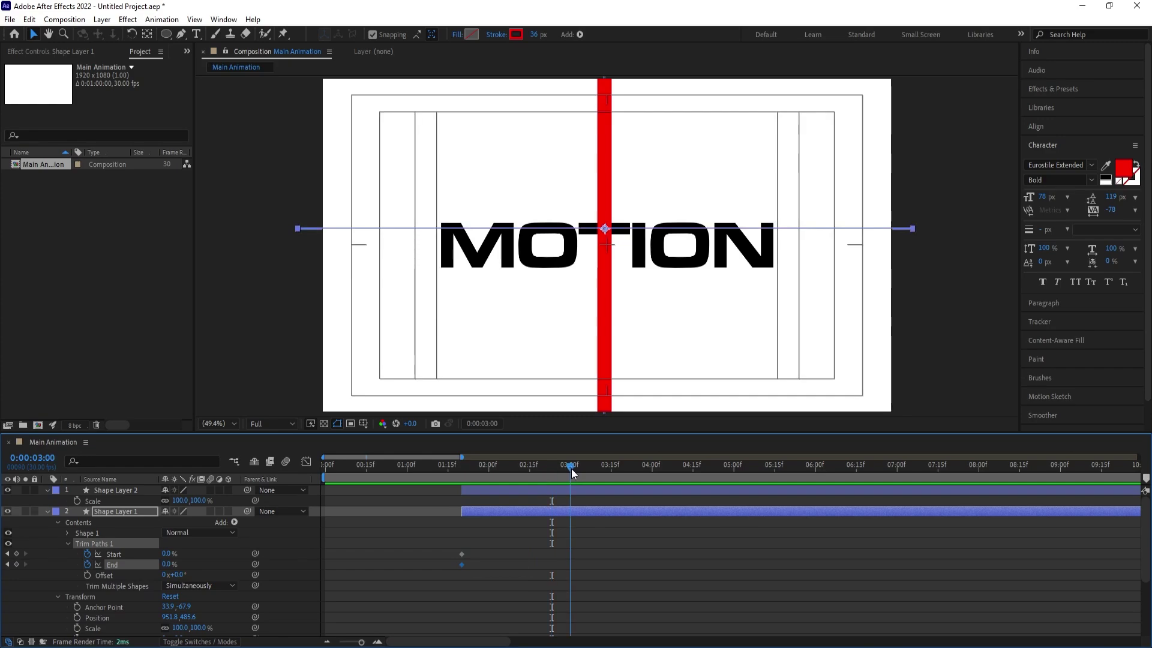
{"action": "left_click_drag", "start_coordinate": [176, 570], "coordinate": [252, 569]}
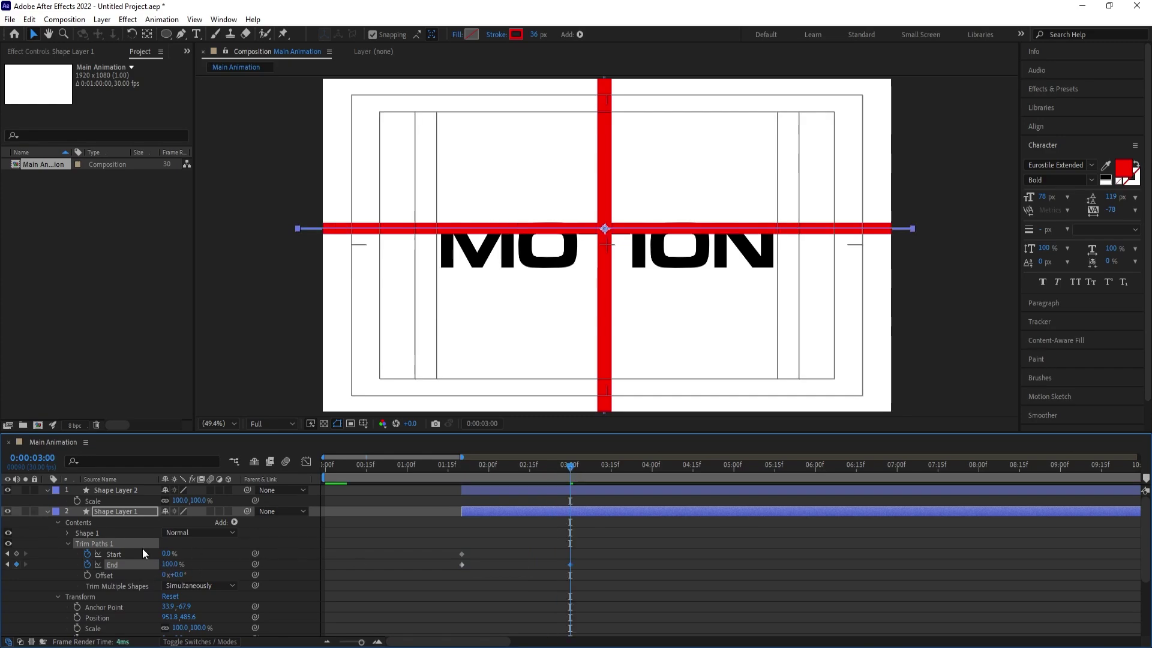
{"action": "left_click_drag", "start_coordinate": [167, 555], "coordinate": [427, 530]}
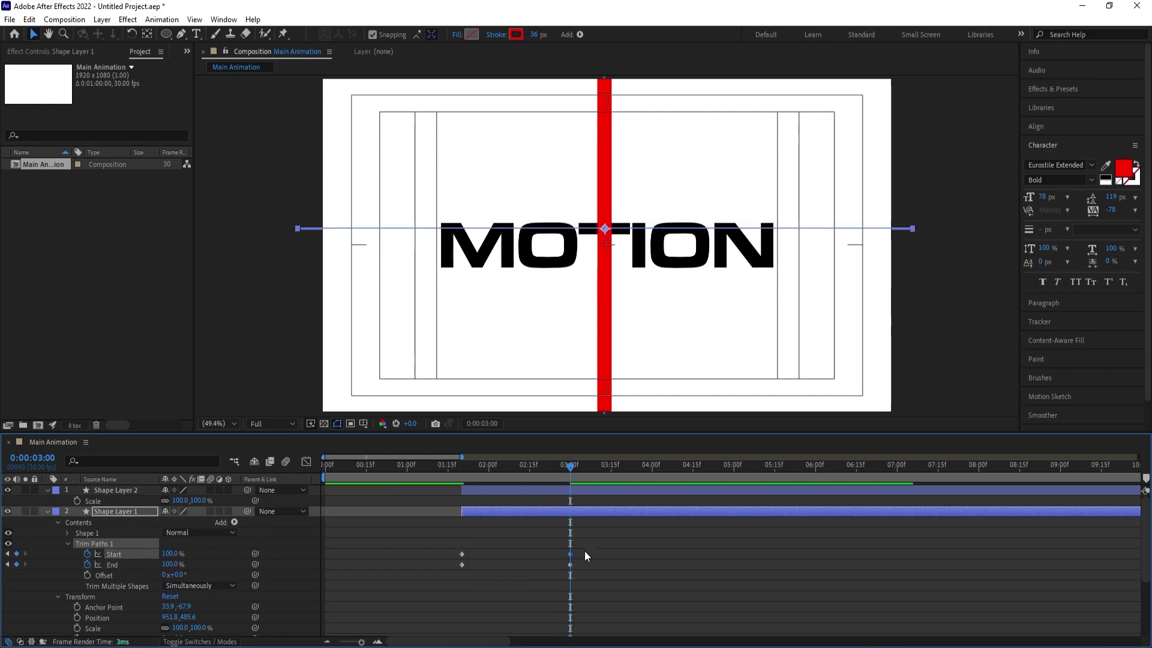
- Shift both Start keyframes about 19 frames later than the End keyframes and apply Easy Ease to all four
{"action": "left_click_drag", "start_coordinate": [586, 553], "coordinate": [509, 555]}
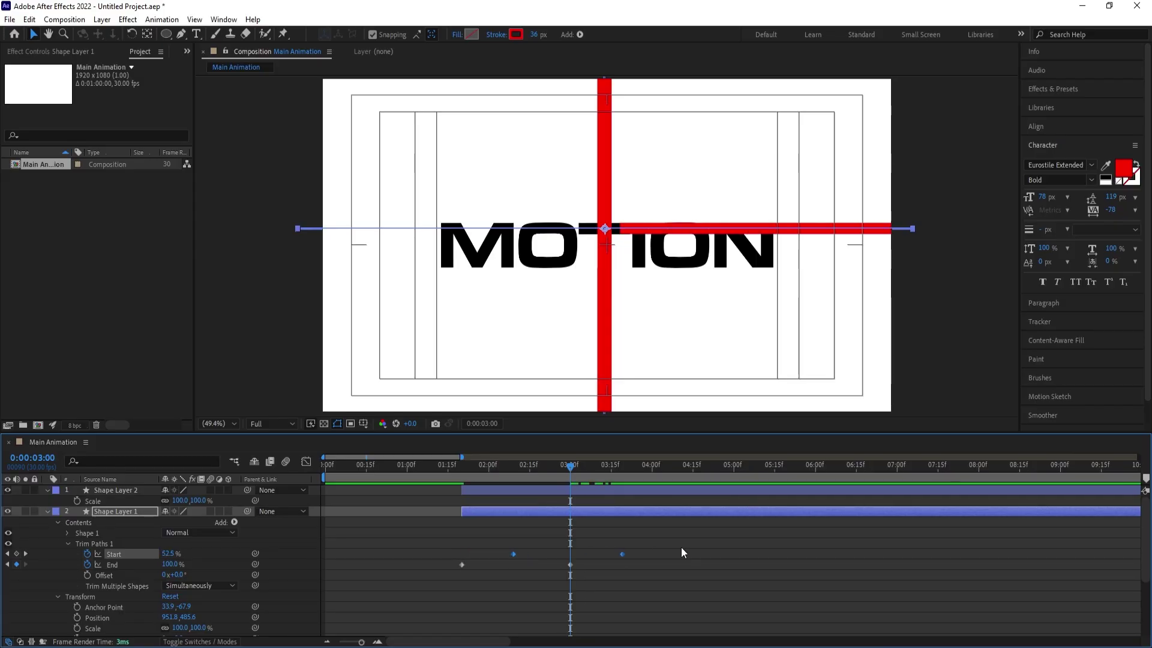
{"action": "left_click_drag", "start_coordinate": [682, 546], "coordinate": [431, 586]}
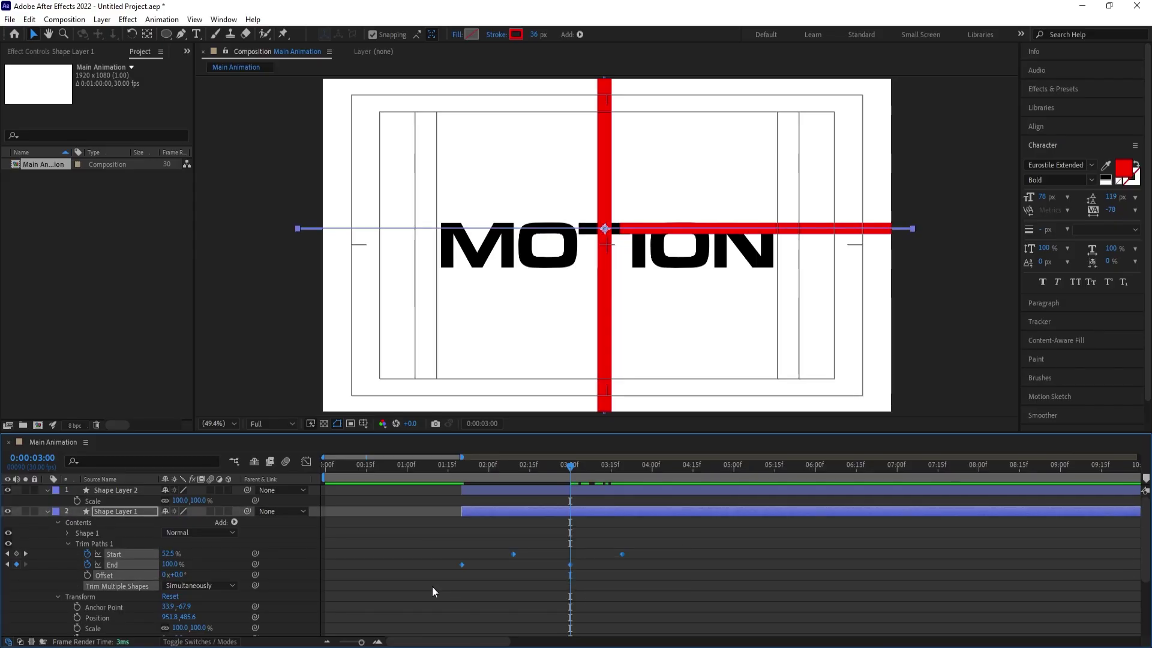
{"action": "key", "text": "F9"}
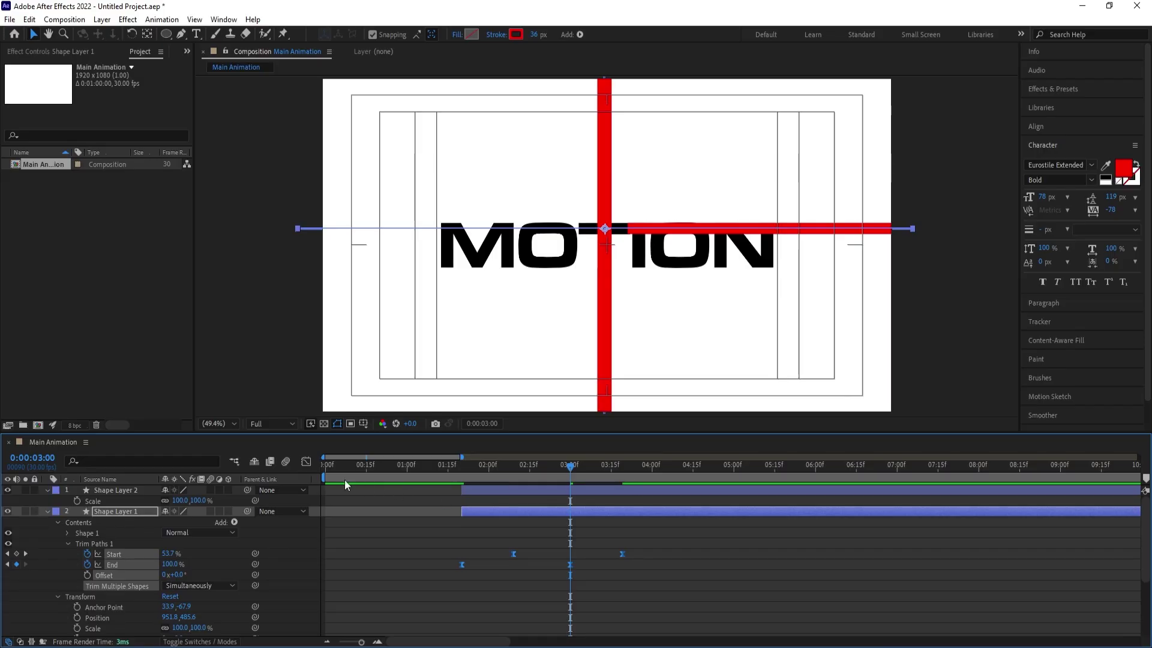
- Reshape the Start and End speed curves into sharp peaks midway between their keyframes and preview the line's motion
{"action": "left_click", "coordinate": [305, 462]}
{"action": "left_click_drag", "start_coordinate": [705, 483], "coordinate": [443, 637]}
{"action": "left_click_drag", "start_coordinate": [606, 604], "coordinate": [575, 604]}
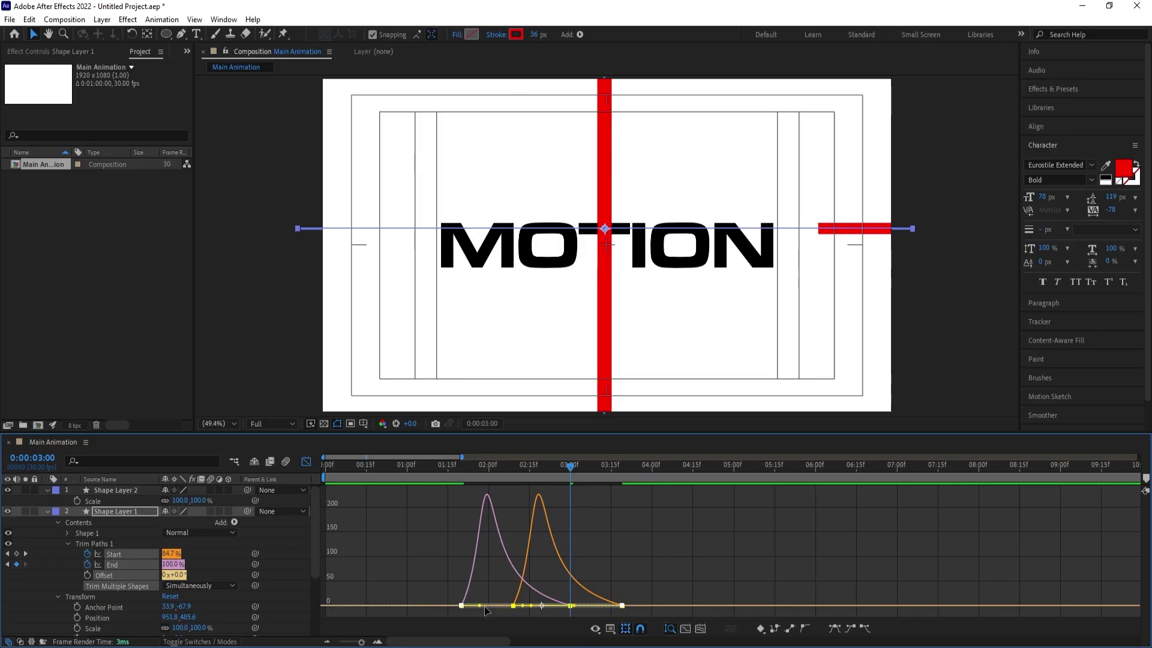
{"action": "left_click_drag", "start_coordinate": [486, 611], "coordinate": [504, 606]}
{"action": "left_click", "coordinate": [440, 467]}
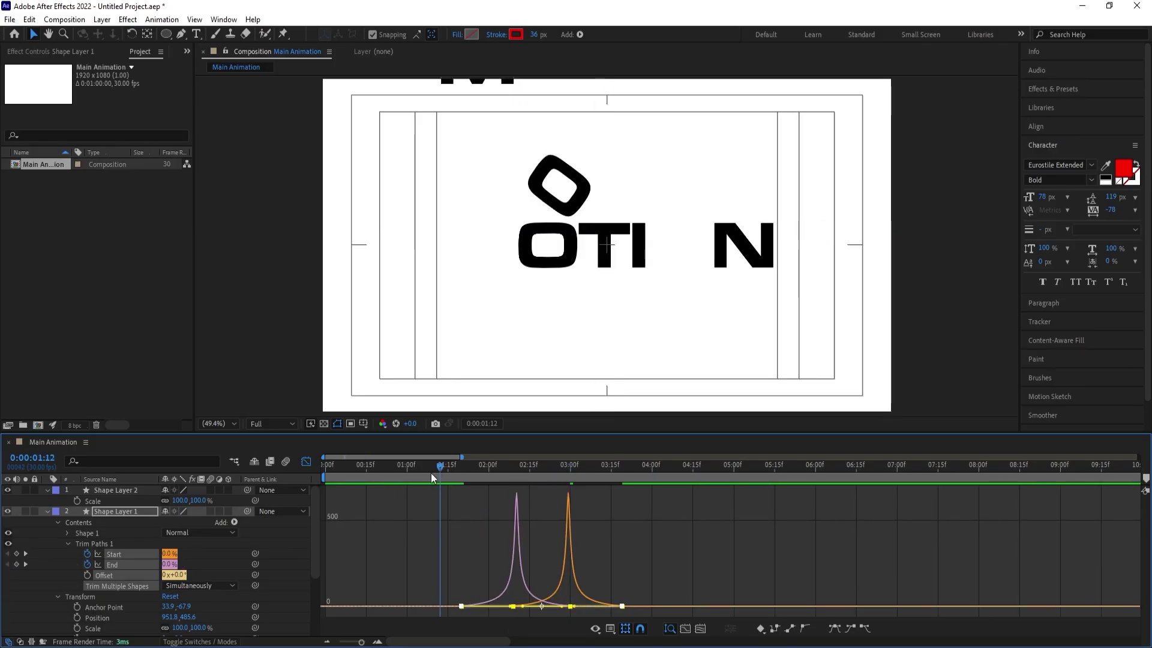
{"action": "left_click", "coordinate": [306, 461]}
{"action": "key", "text": "space"}
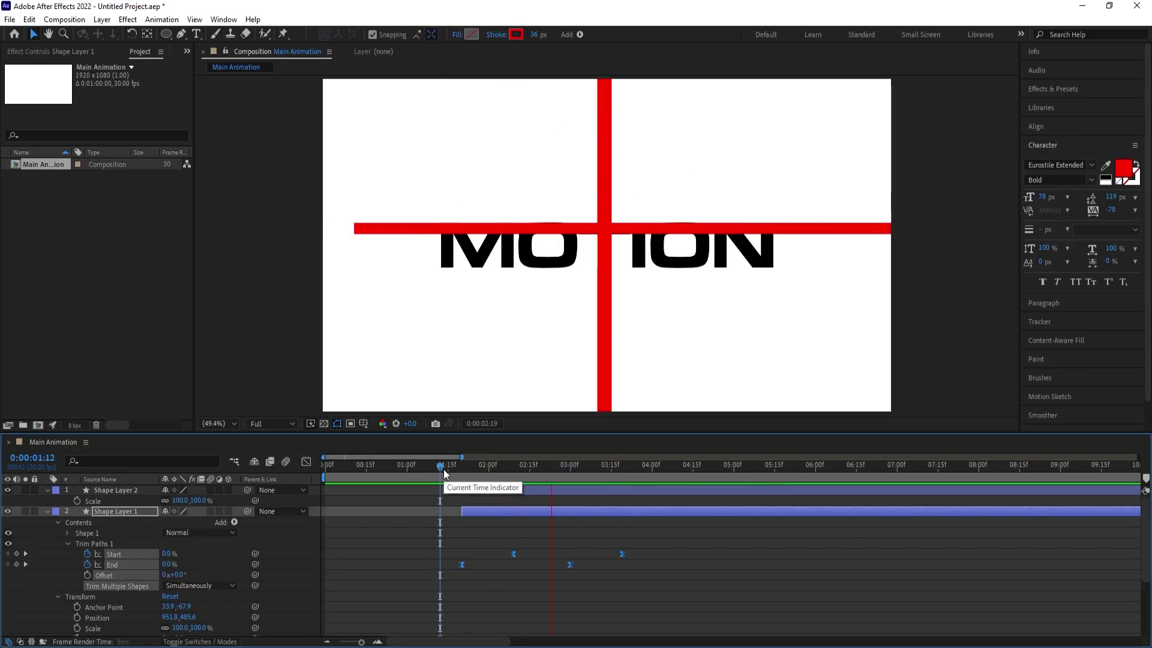
- Copy the animated Trim Paths from Shape Layer 1 onto Shape Layer 2 at 0:00:01:20 and preview both lines
{"action": "left_click_drag", "start_coordinate": [443, 470], "coordinate": [462, 471]}
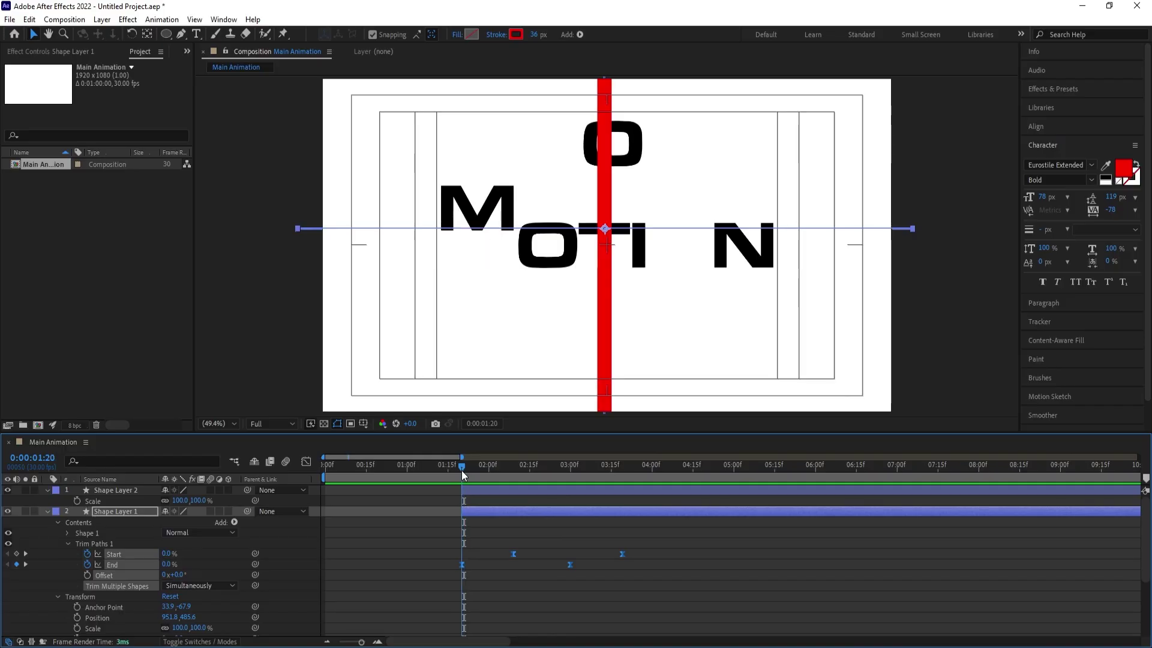
{"action": "left_click", "coordinate": [91, 542]}
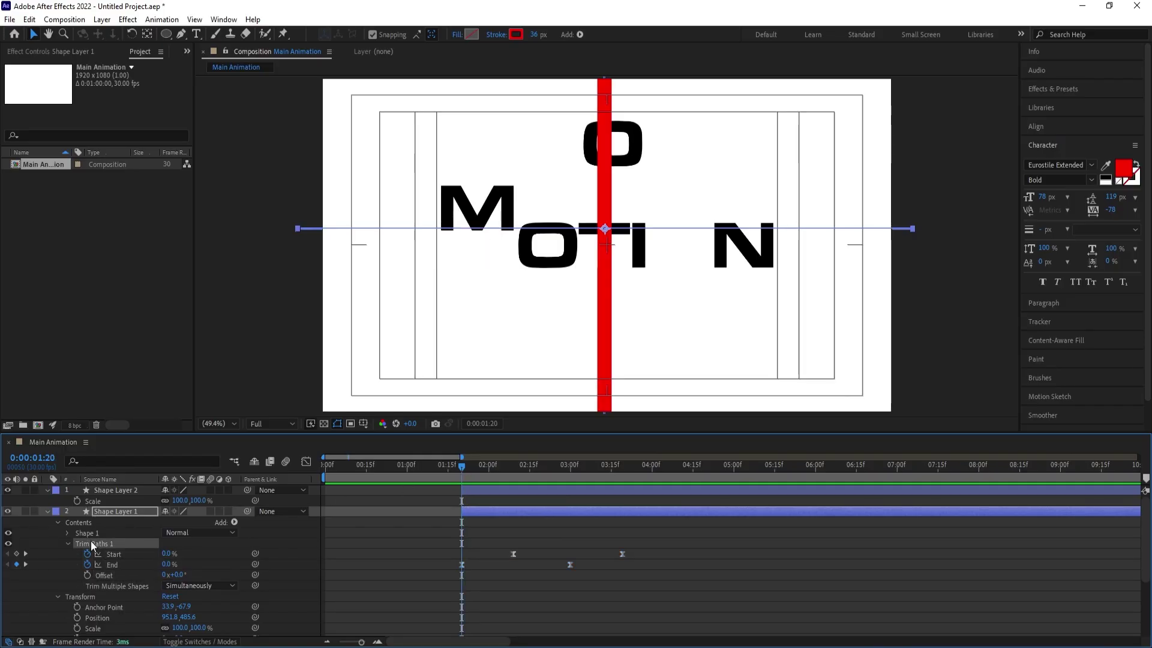
{"action": "left_click", "coordinate": [108, 490]}
{"action": "key", "text": "ctrl+v"}
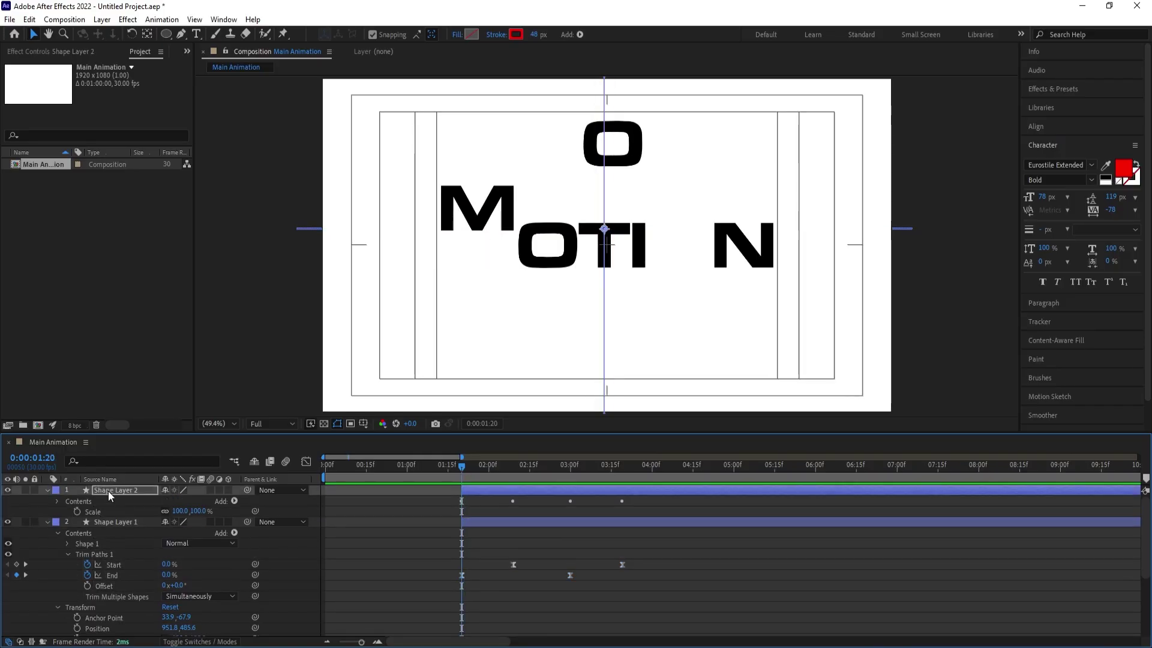
{"action": "key", "text": "space"}
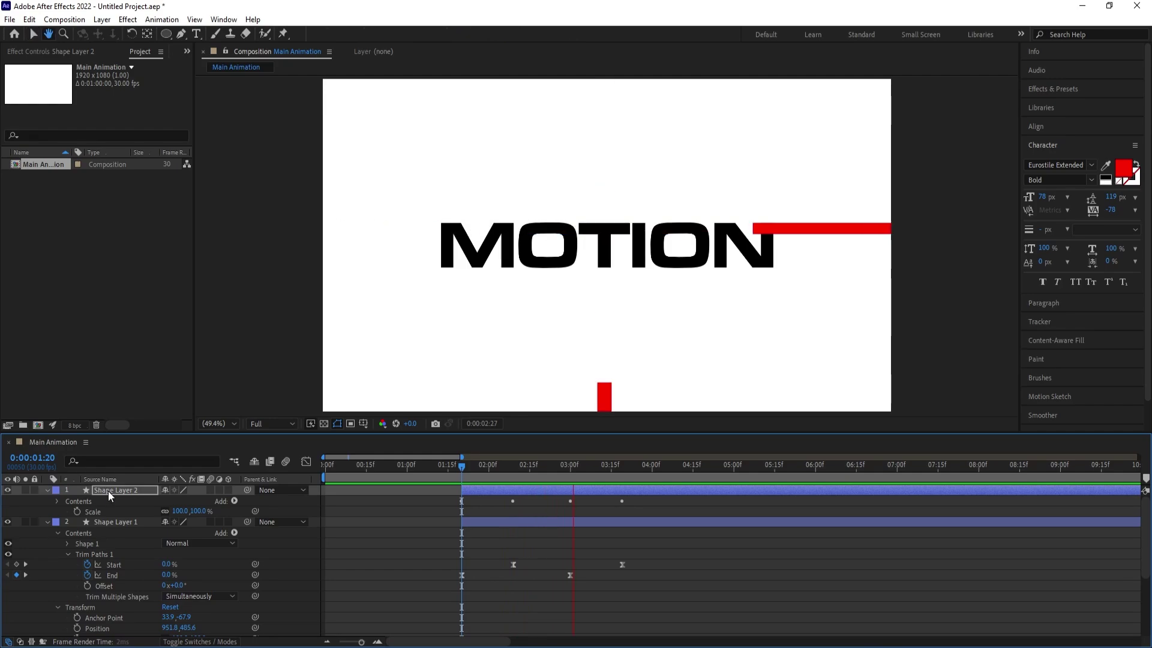
- Show Shape Layer 2's keyframes, move the layer to start at 0:00:01:28, and preview the staggered lines
{"action": "key", "text": "u"}
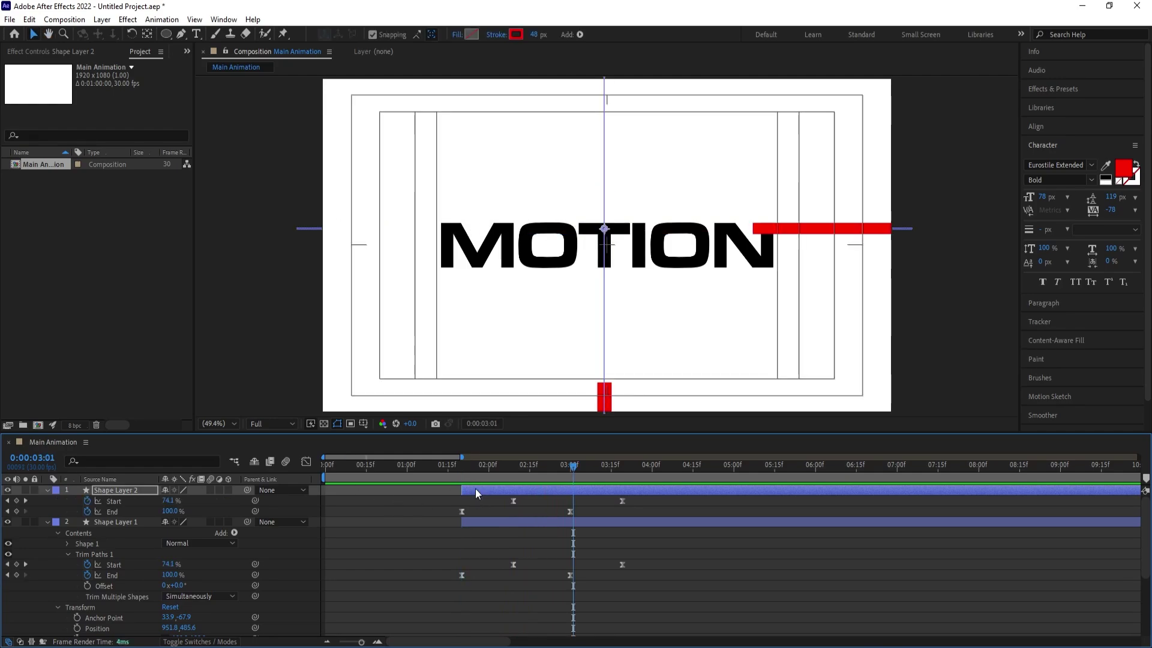
{"action": "left_click_drag", "start_coordinate": [474, 471], "coordinate": [484, 473]}
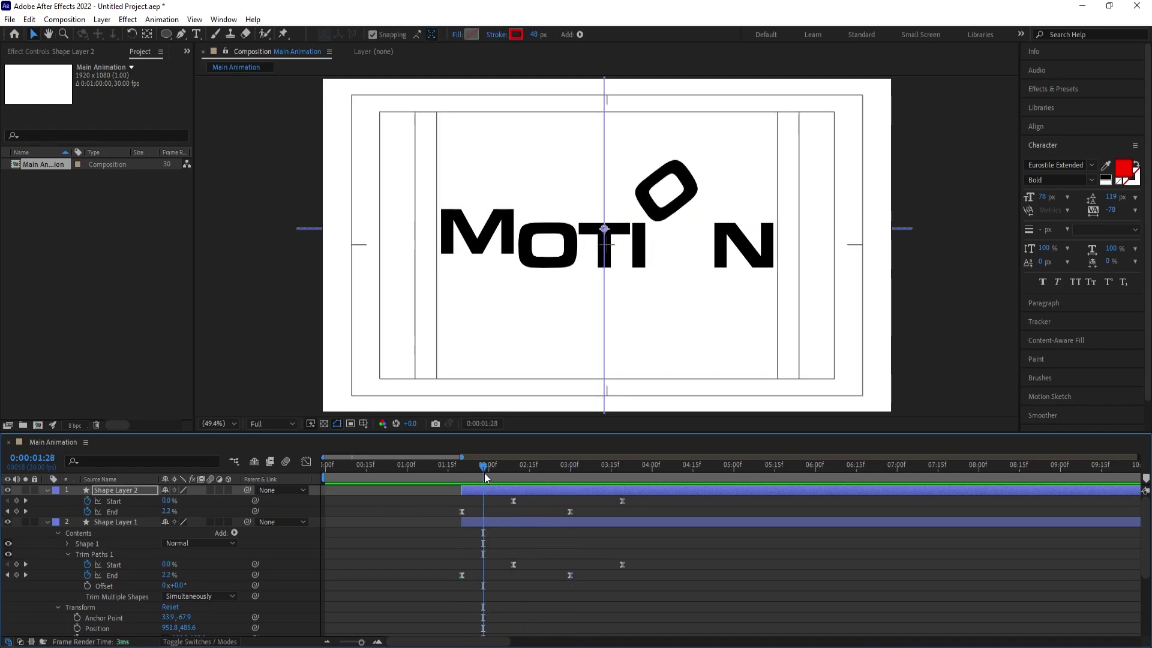
{"action": "key", "text": "bracketleft"}
{"action": "key", "text": "space"}
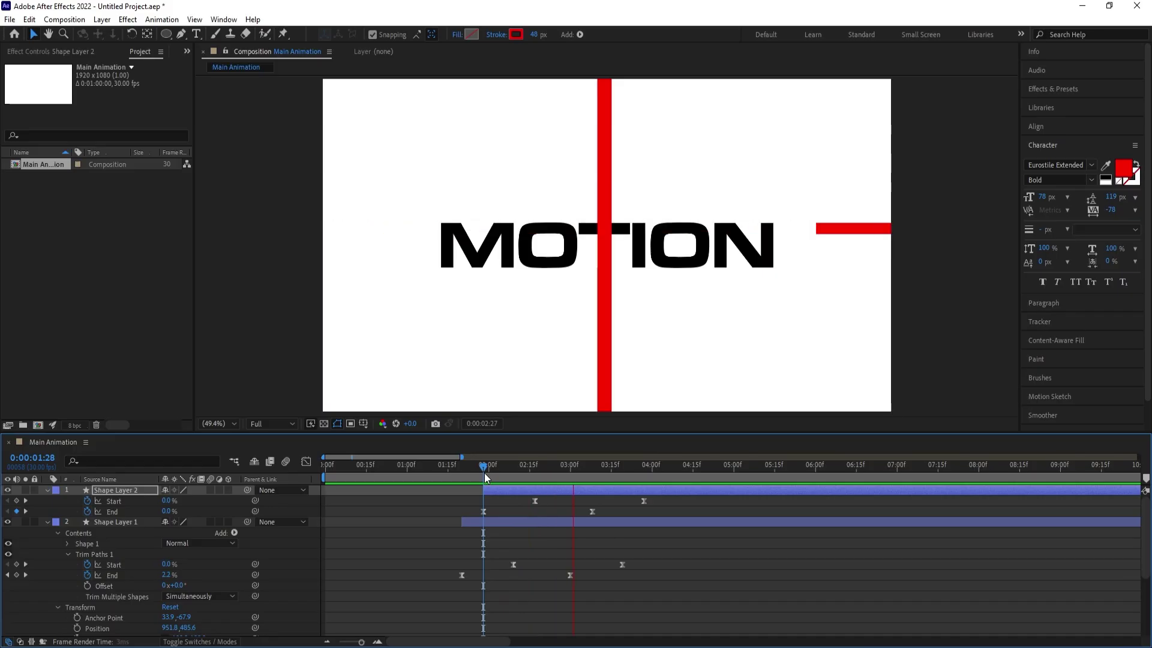
- Show the safe guides, collapse the layer properties, and change the stroke colour of Shape Layer 1 and Shape Layer 2 to black
{"action": "key", "text": "space"}
{"action": "key", "text": "apostrophe"}
{"action": "key", "text": "ctrl+grave"}
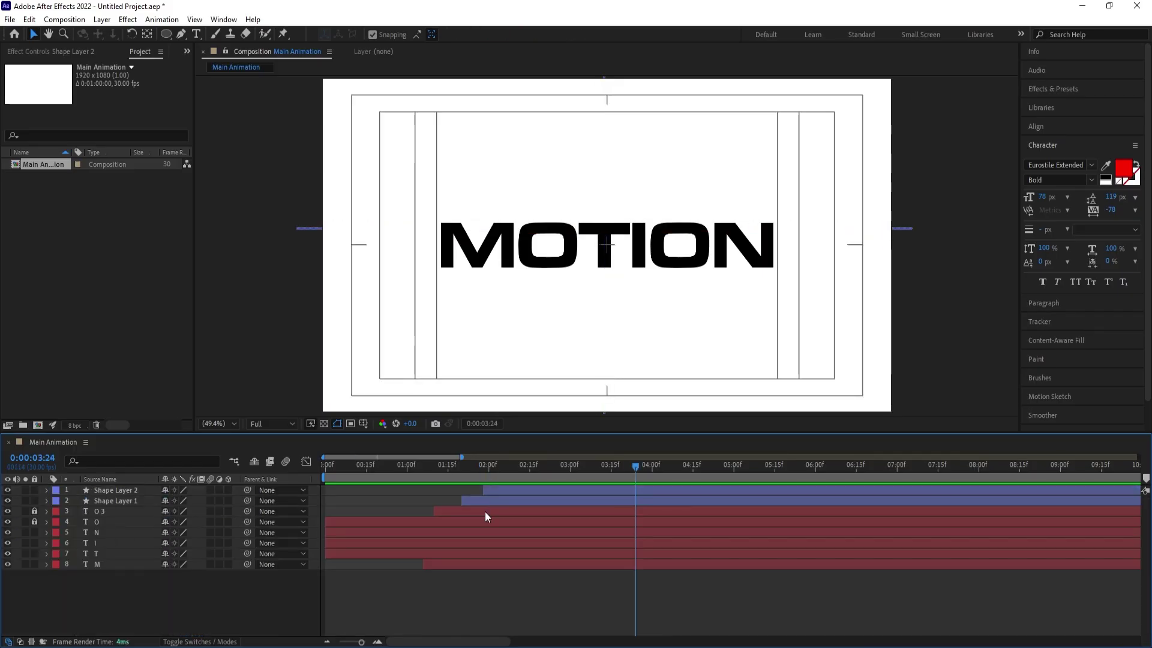
{"action": "left_click", "coordinate": [486, 504]}
{"action": "left_click", "coordinate": [491, 495], "text": "shift"}
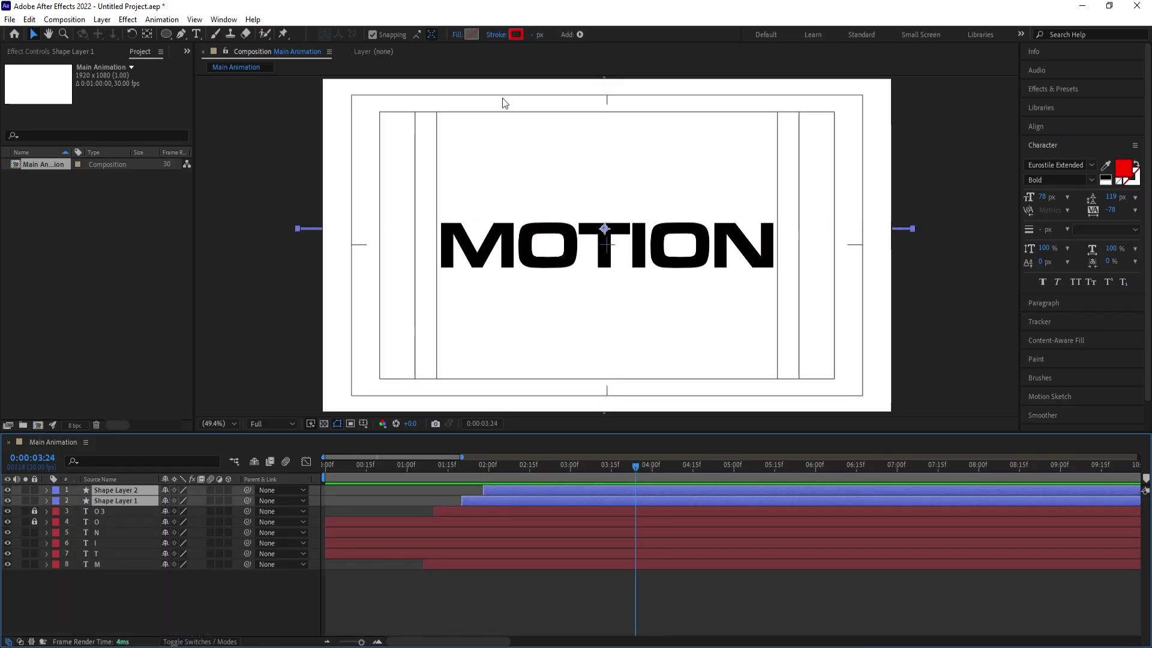
{"action": "left_click", "coordinate": [516, 34]}
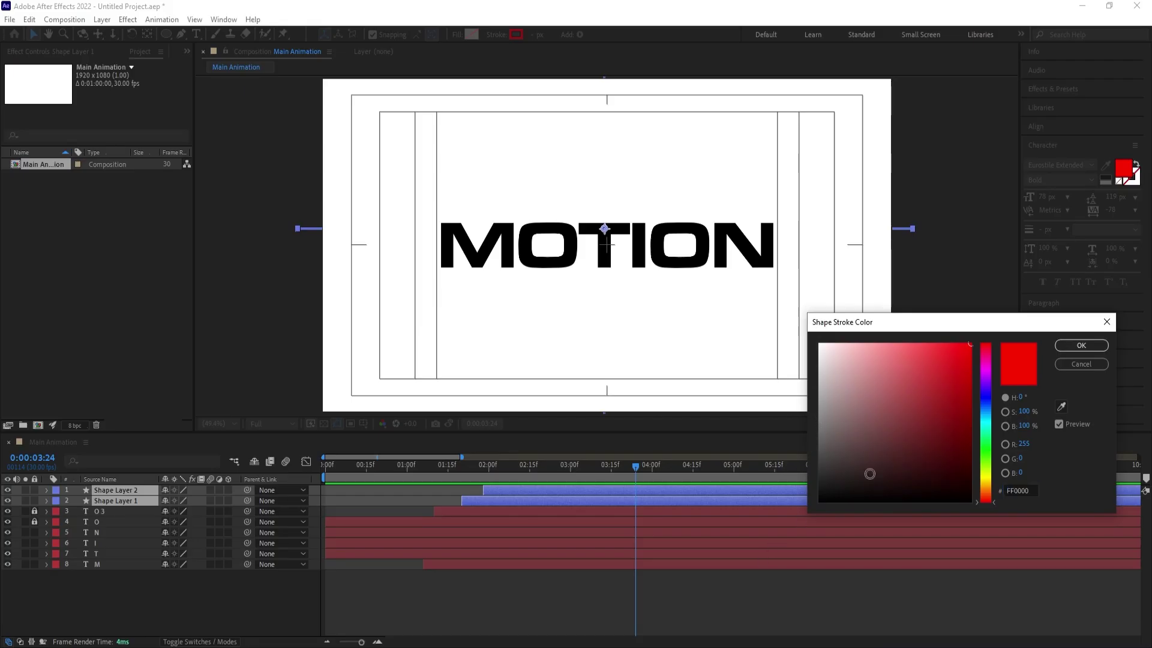
{"action": "left_click_drag", "start_coordinate": [869, 471], "coordinate": [775, 564]}
{"action": "key", "text": "Return"}
{"action": "left_click", "coordinate": [521, 596]}
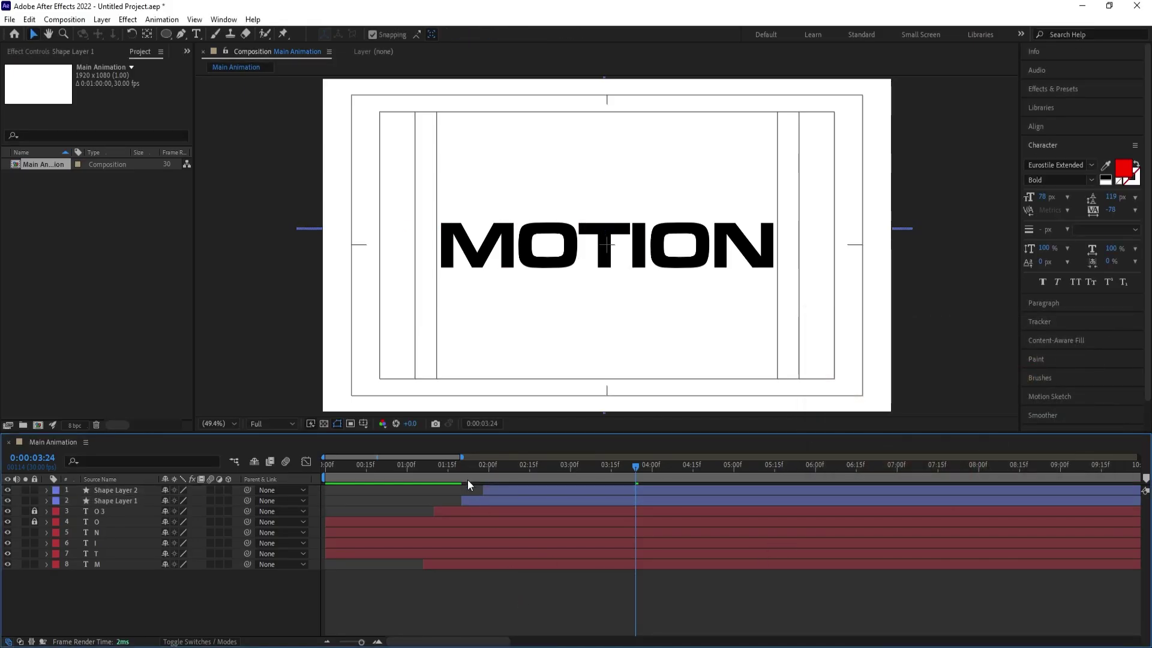
- Move the T layer to start at 0:00:02:21, while both black lines cover its shape, and preview the animation from the beginning
{"action": "left_click", "coordinate": [462, 469]}
{"action": "left_click_drag", "start_coordinate": [462, 469], "coordinate": [546, 491]}
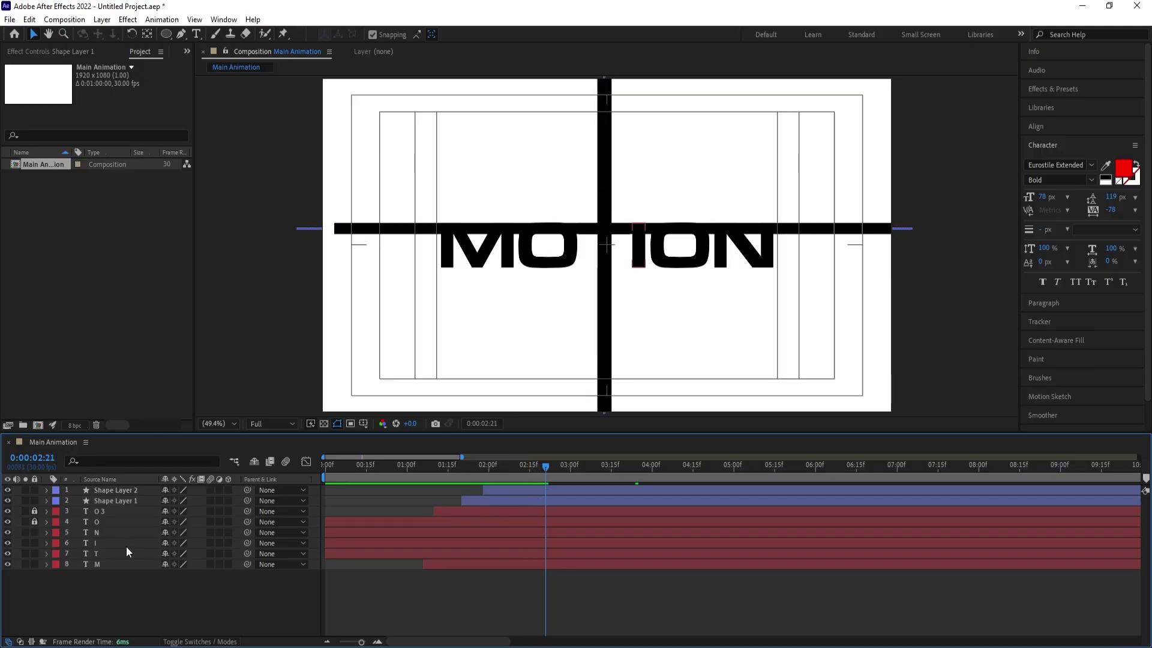
{"action": "left_click", "coordinate": [103, 555]}
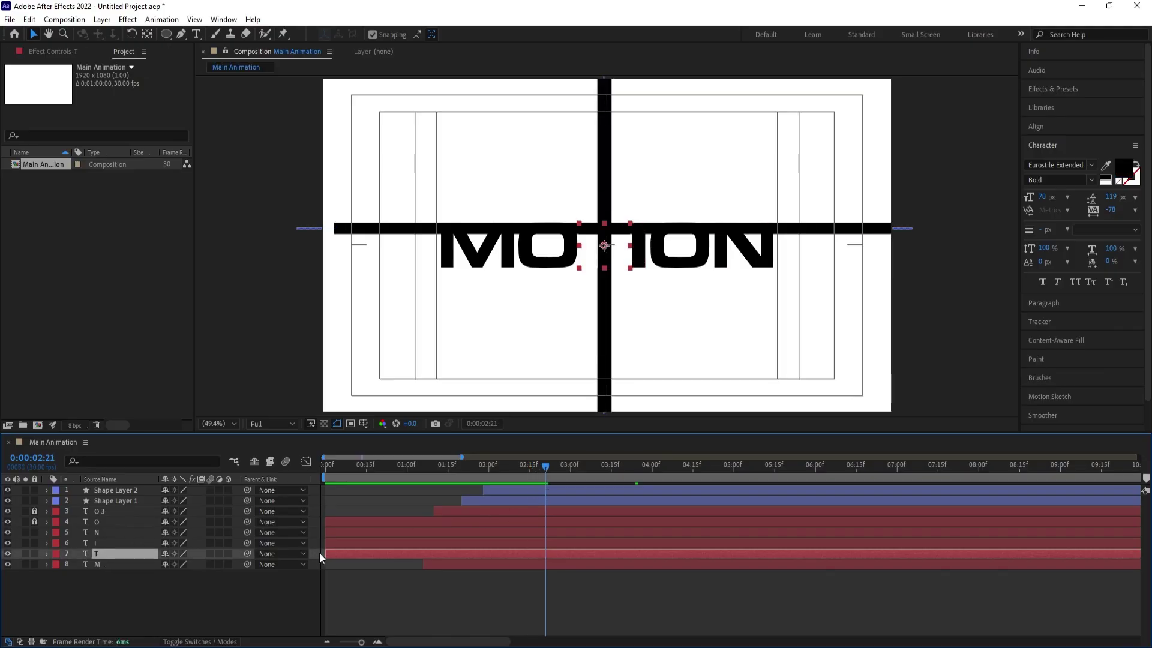
{"action": "left_click_drag", "start_coordinate": [339, 559], "coordinate": [556, 558]}
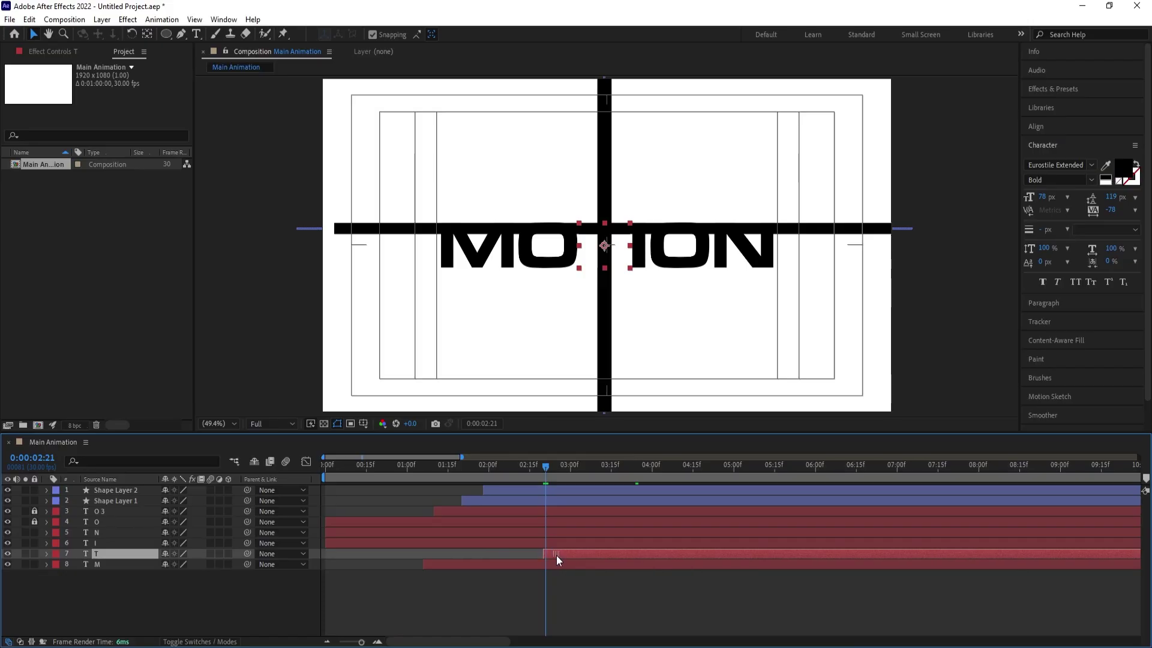
{"action": "key", "text": "Home"}
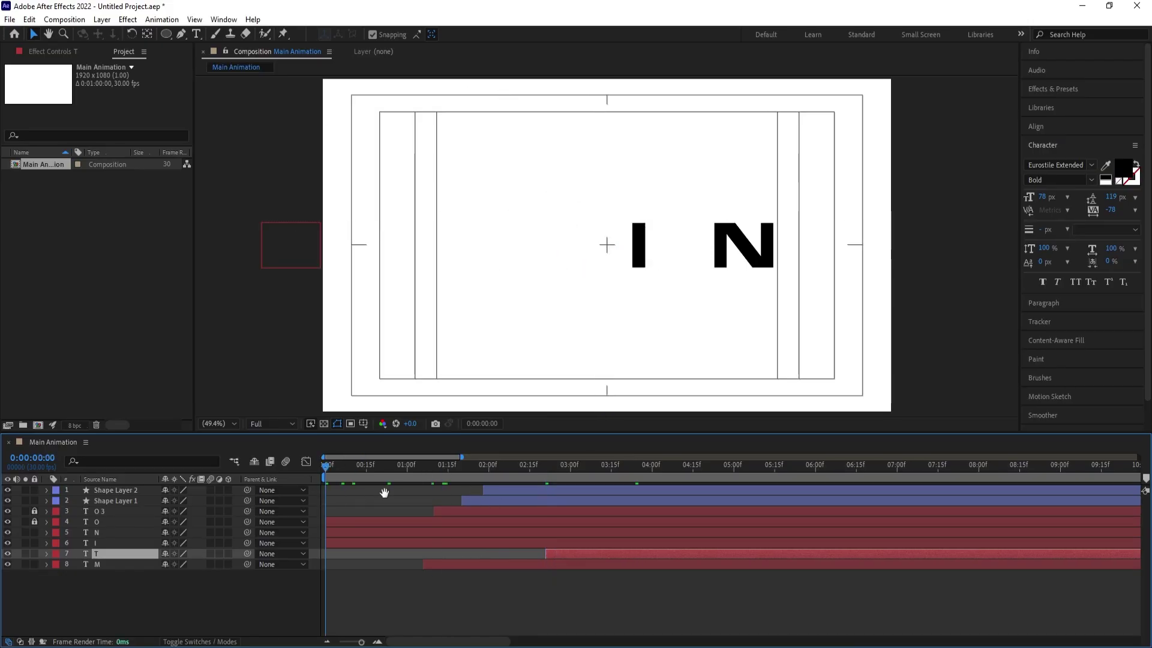
{"action": "key", "text": "space"}
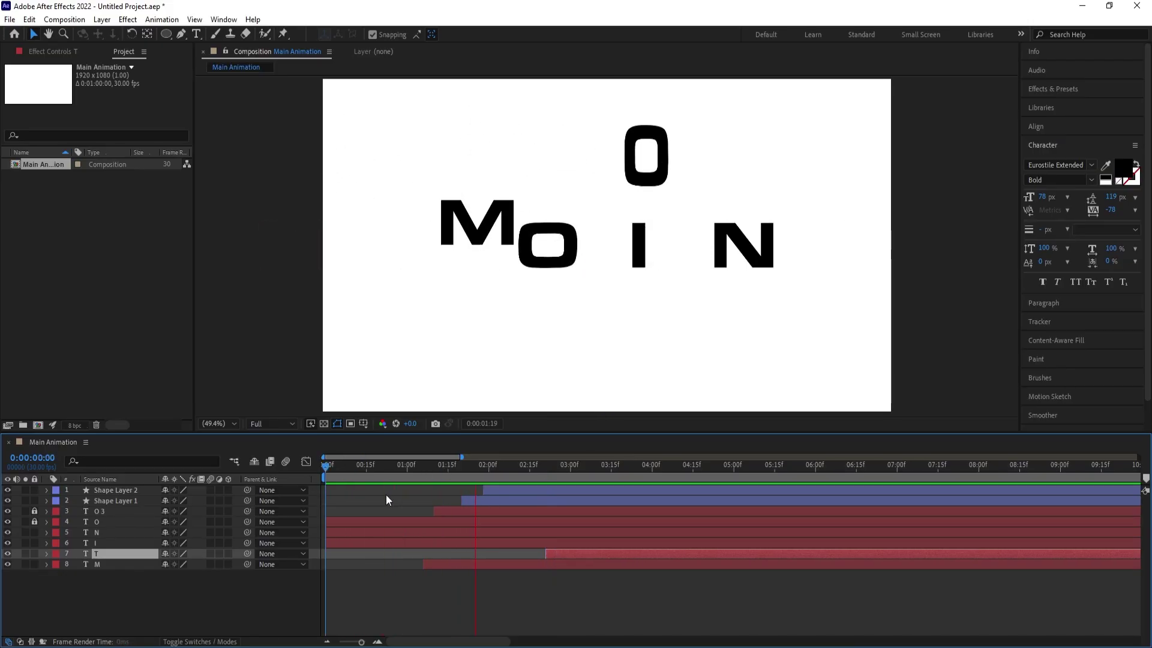
{"action": "left_click", "coordinate": [407, 470]}
{"action": "key", "text": "Home"}
{"action": "key", "text": "space"}
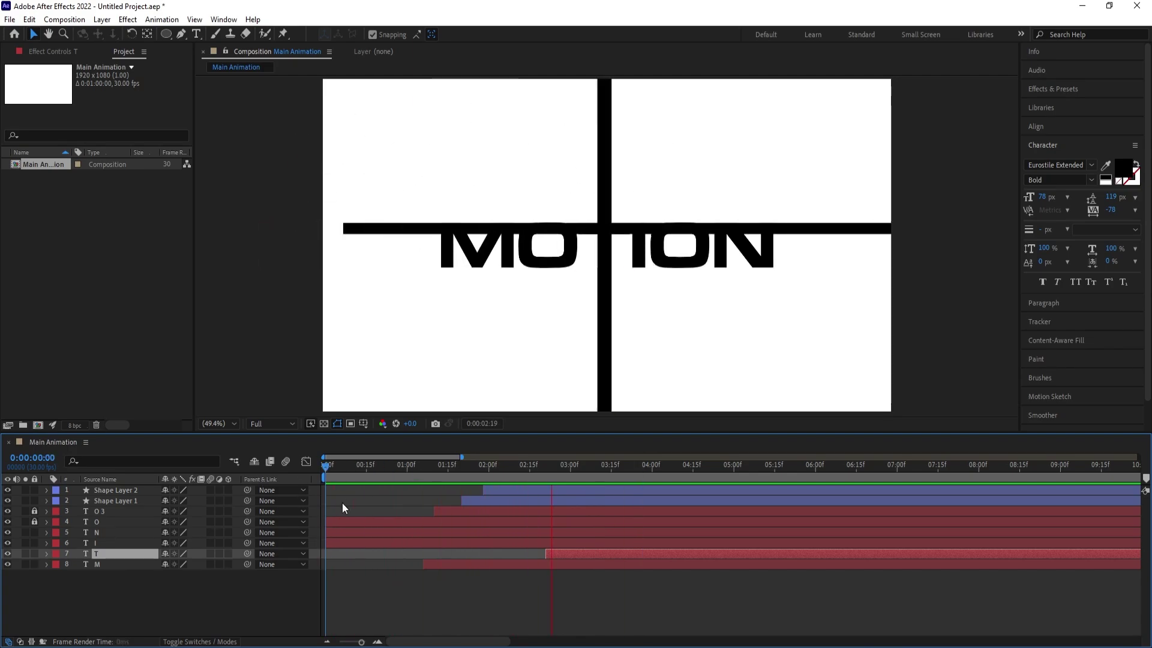
{"action": "key", "text": "space"}
- Trim the start of the N layer to 0:00:02:13, when the horizontal line has just passed over the letter
{"action": "left_click", "coordinate": [638, 263]}
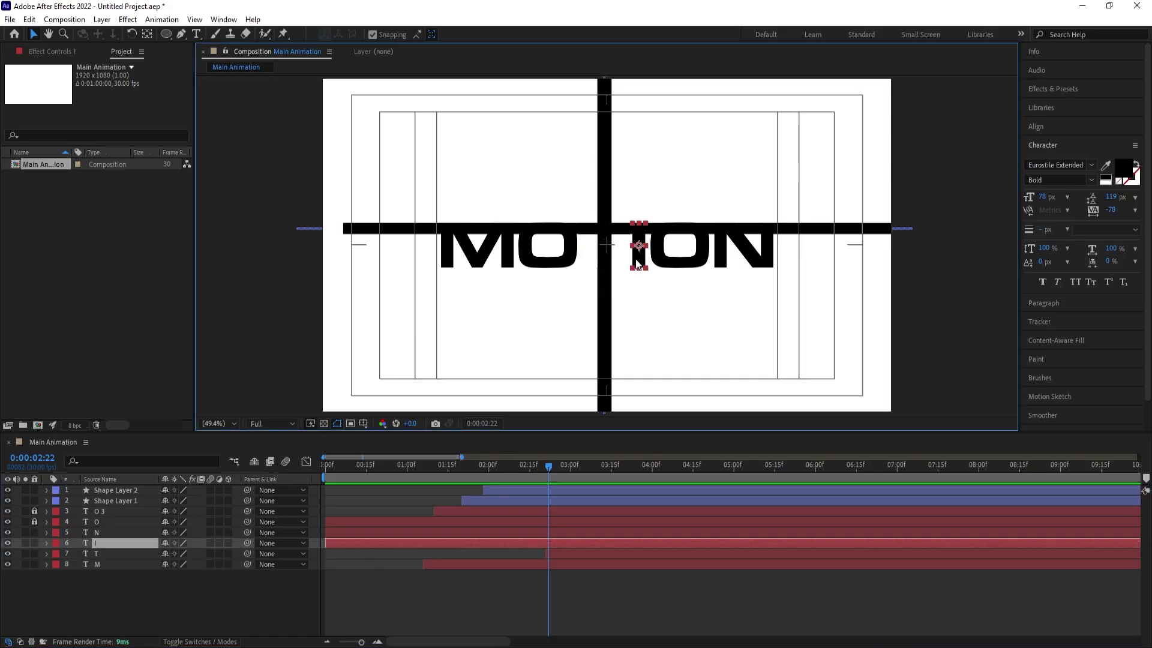
{"action": "left_click_drag", "start_coordinate": [546, 468], "coordinate": [529, 498]}
{"action": "left_click", "coordinate": [731, 264]}
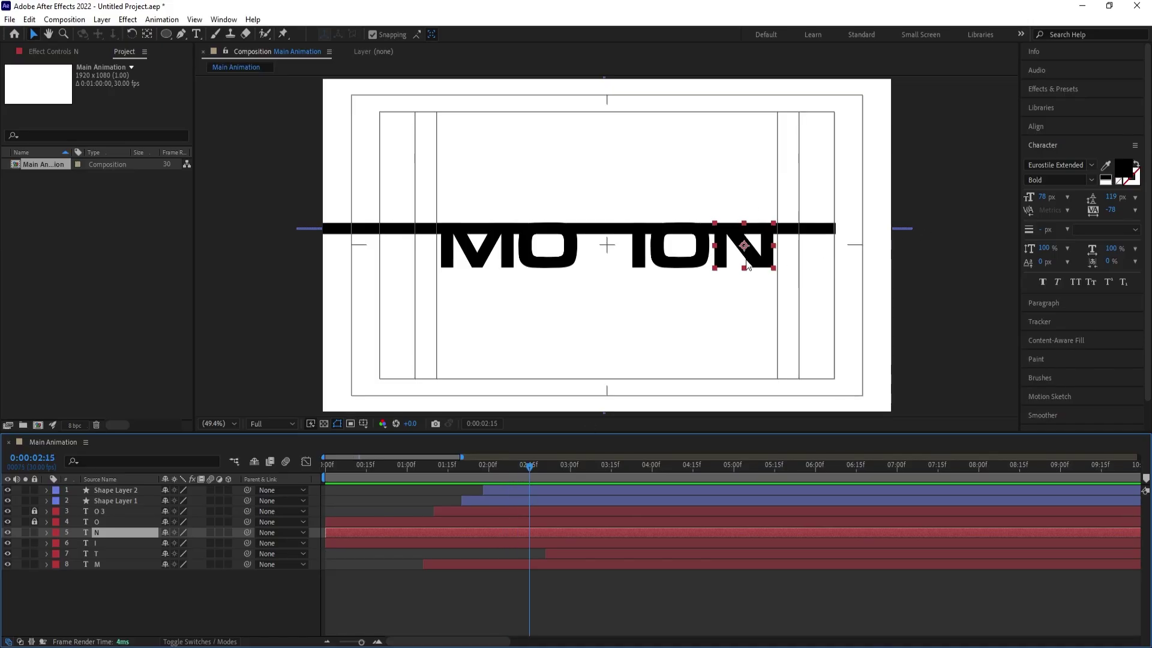
{"action": "left_click", "coordinate": [523, 466]}
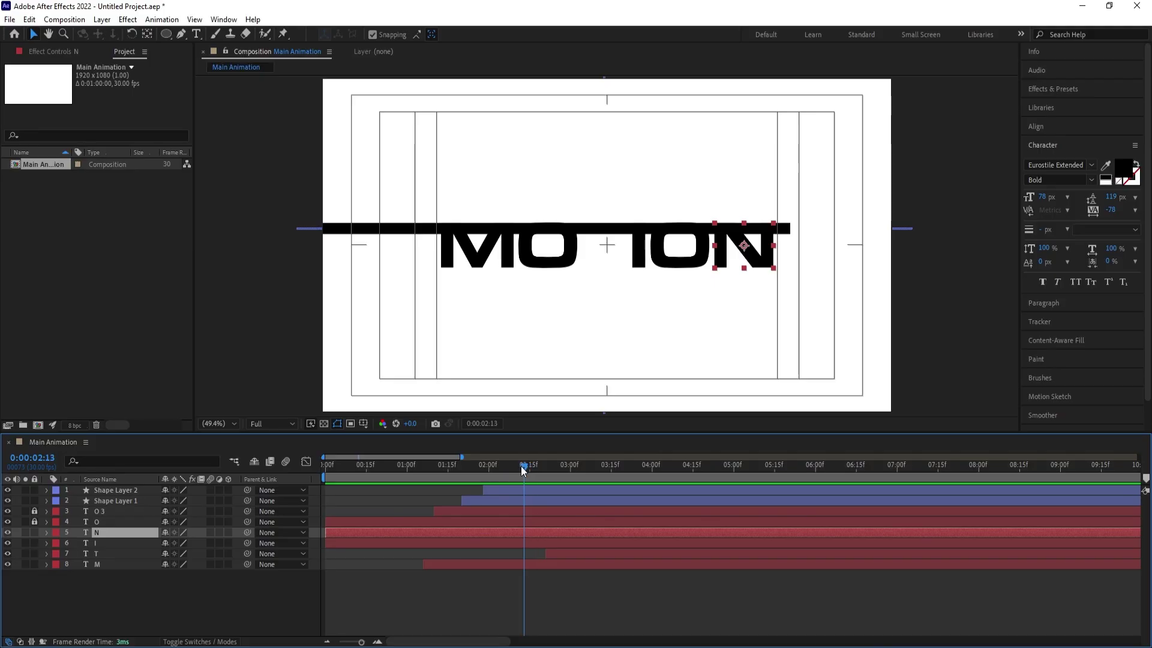
{"action": "key", "text": "alt+bracketleft"}
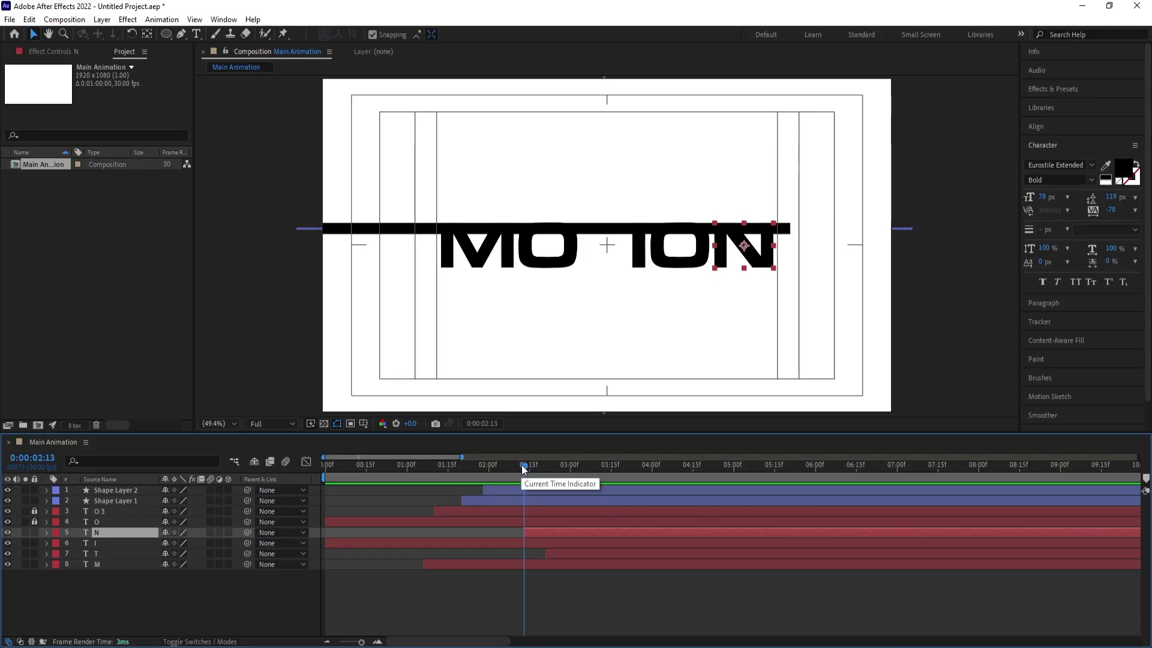
- Keyframe N's Position at 0:00:02:13 and 0:00:03:00, raise its starting position to 1421.9, 394.1, and apply Easy Ease
{"action": "key", "text": "p"}
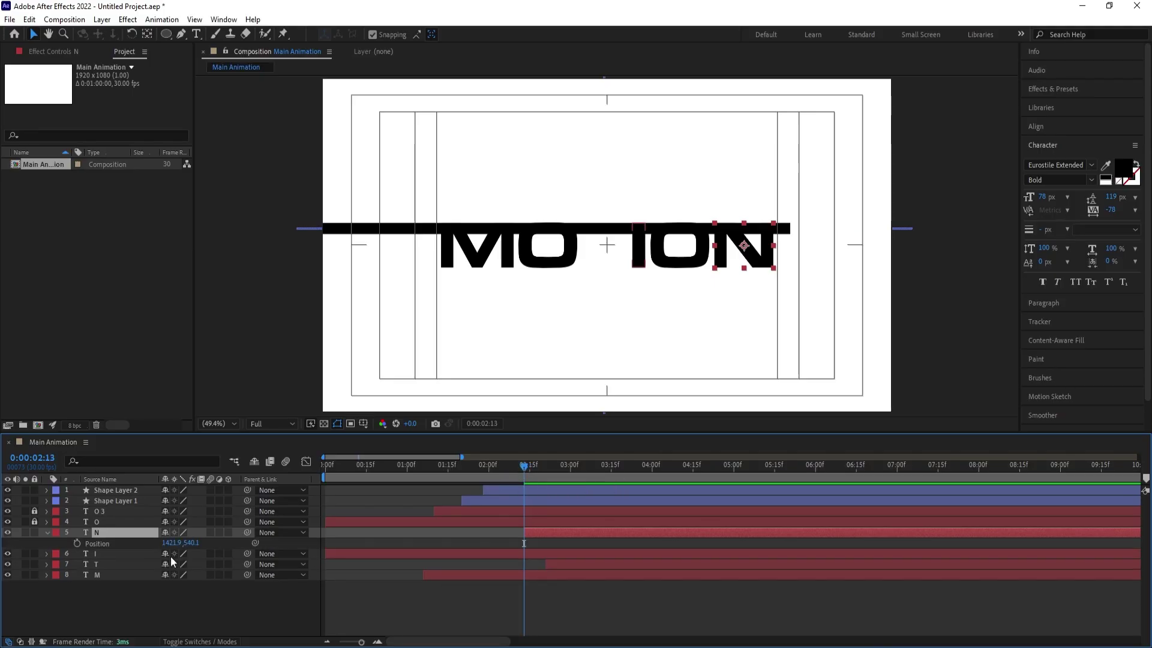
{"action": "left_click", "coordinate": [77, 543]}
{"action": "left_click_drag", "start_coordinate": [525, 467], "coordinate": [573, 471]}
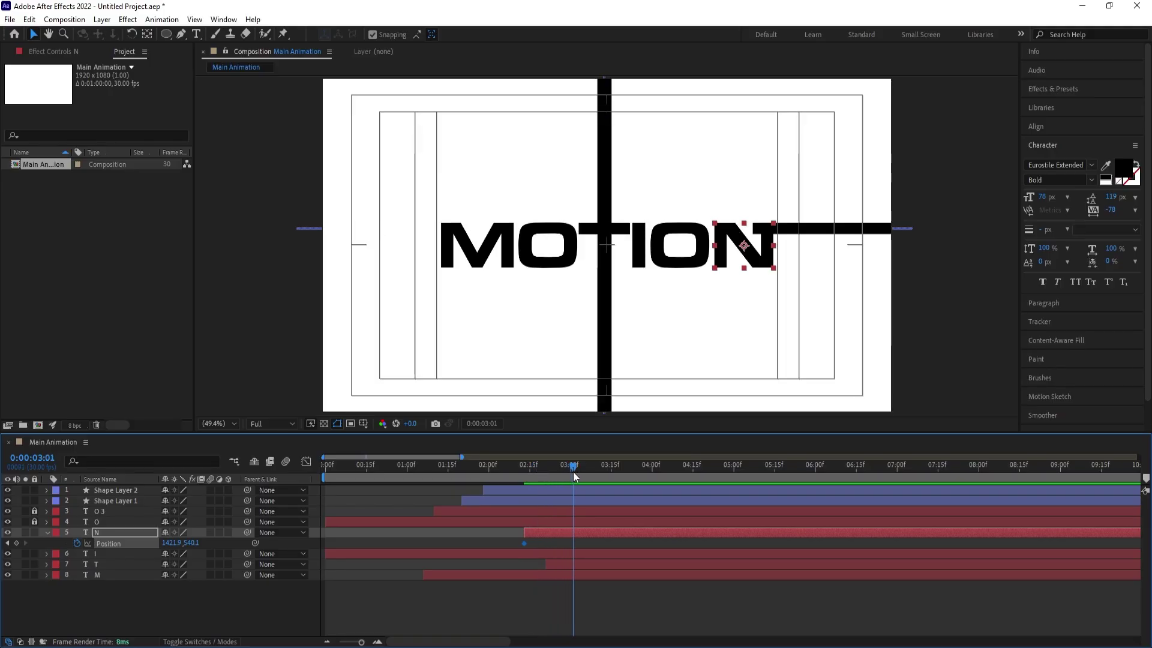
{"action": "key", "text": "Page_Up"}
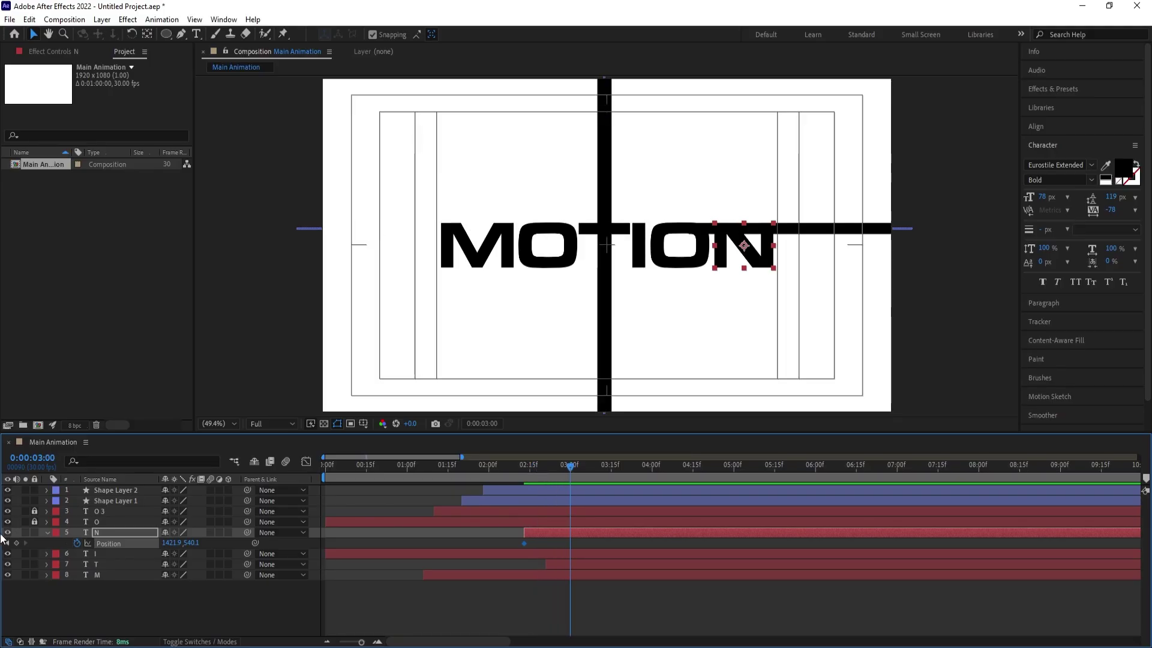
{"action": "left_click", "coordinate": [17, 543]}
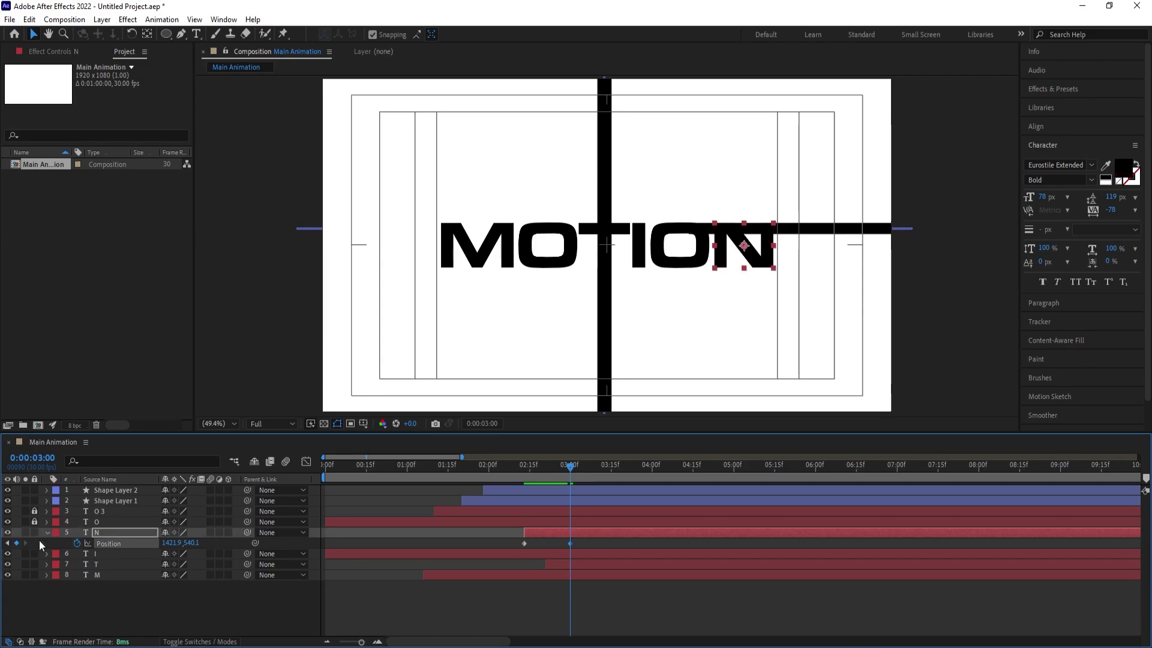
{"action": "key", "text": "j"}
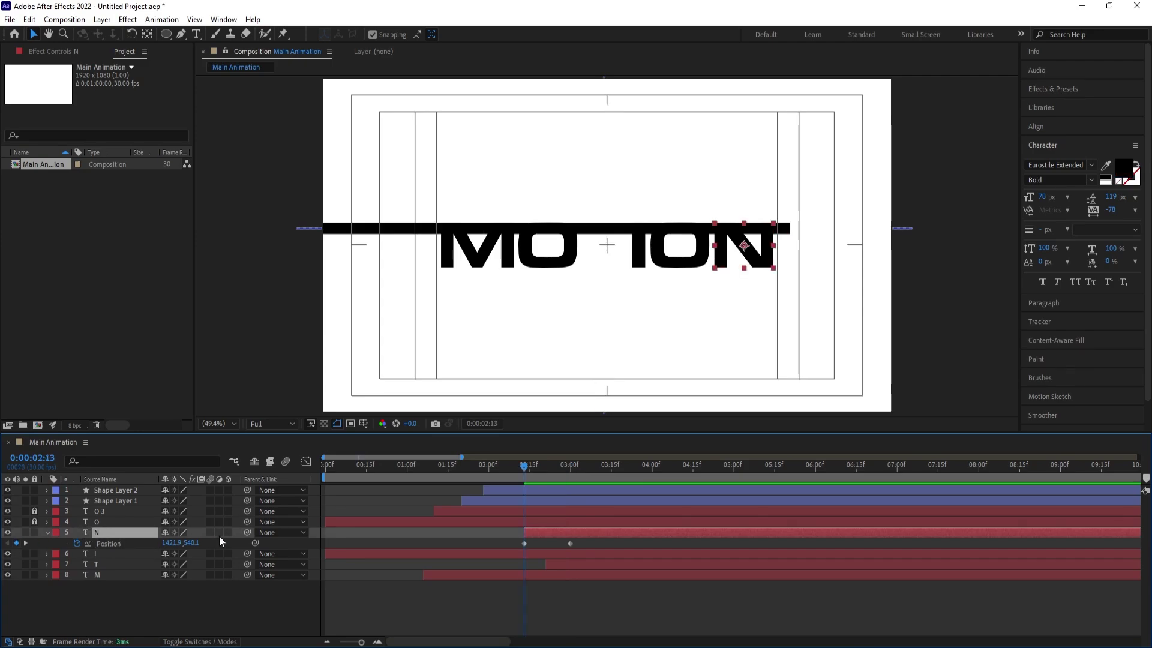
{"action": "left_click_drag", "start_coordinate": [192, 543], "coordinate": [123, 546]}
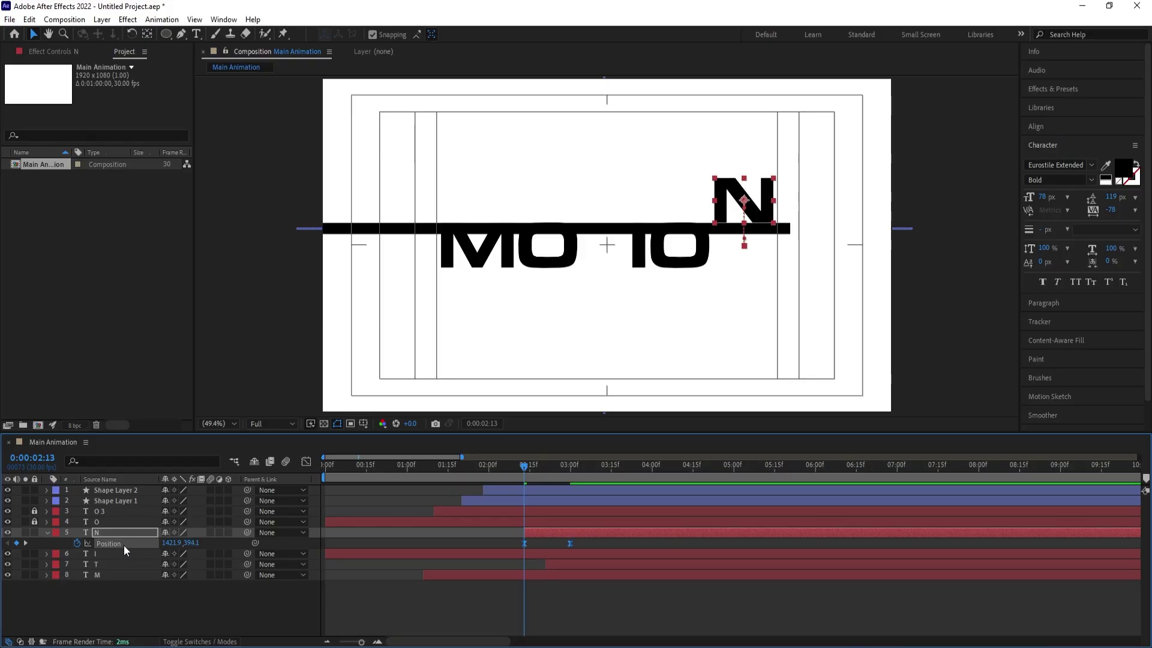
- Reshape N's Position speed curve into a sharp early peak with a long slow-down, and preview the drop
{"action": "left_click", "coordinate": [306, 461]}
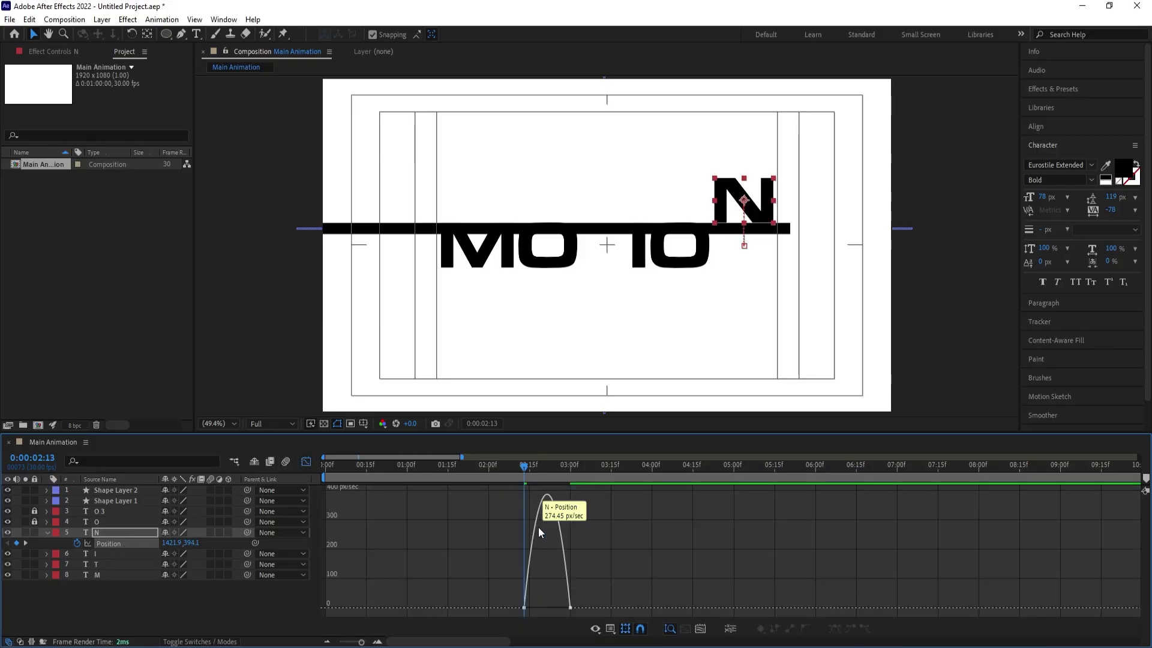
{"action": "key", "text": "equal"}
{"action": "left_click_drag", "start_coordinate": [641, 564], "coordinate": [545, 608]}
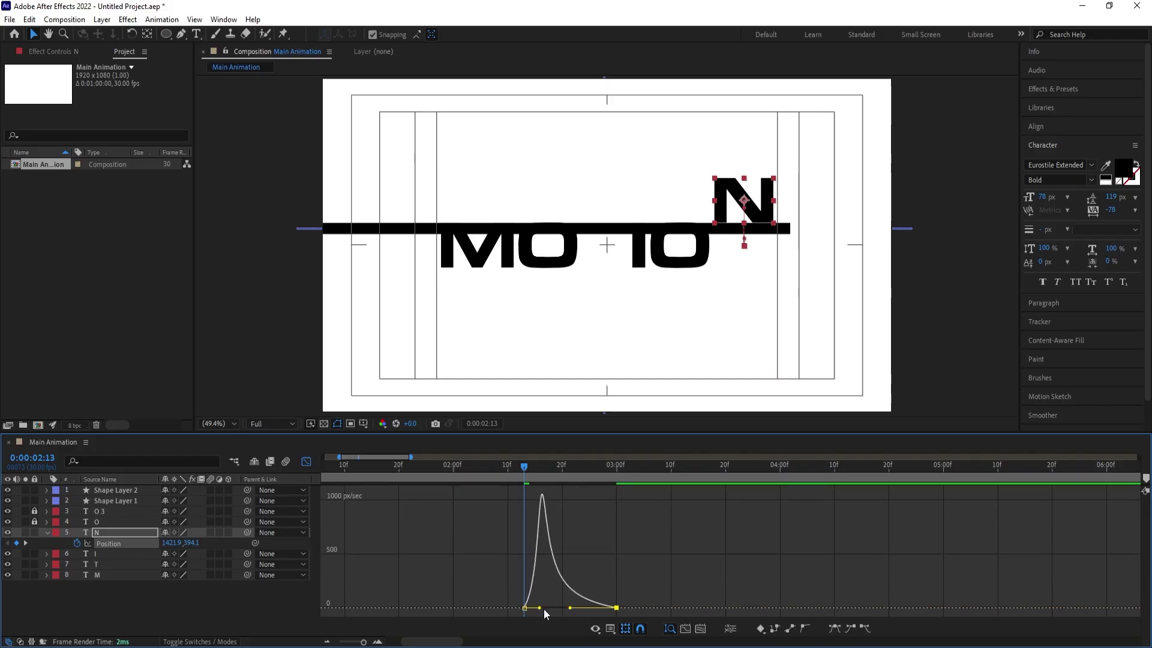
{"action": "key", "text": "space"}
{"action": "key", "text": "space"}
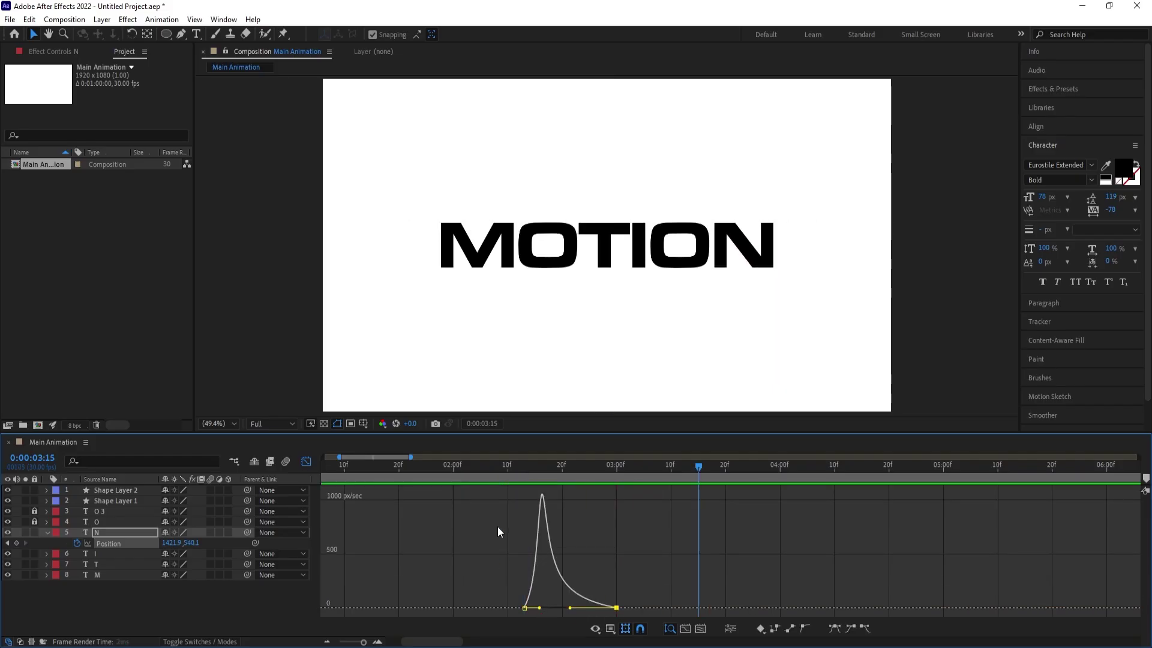
{"action": "left_click", "coordinate": [306, 462]}
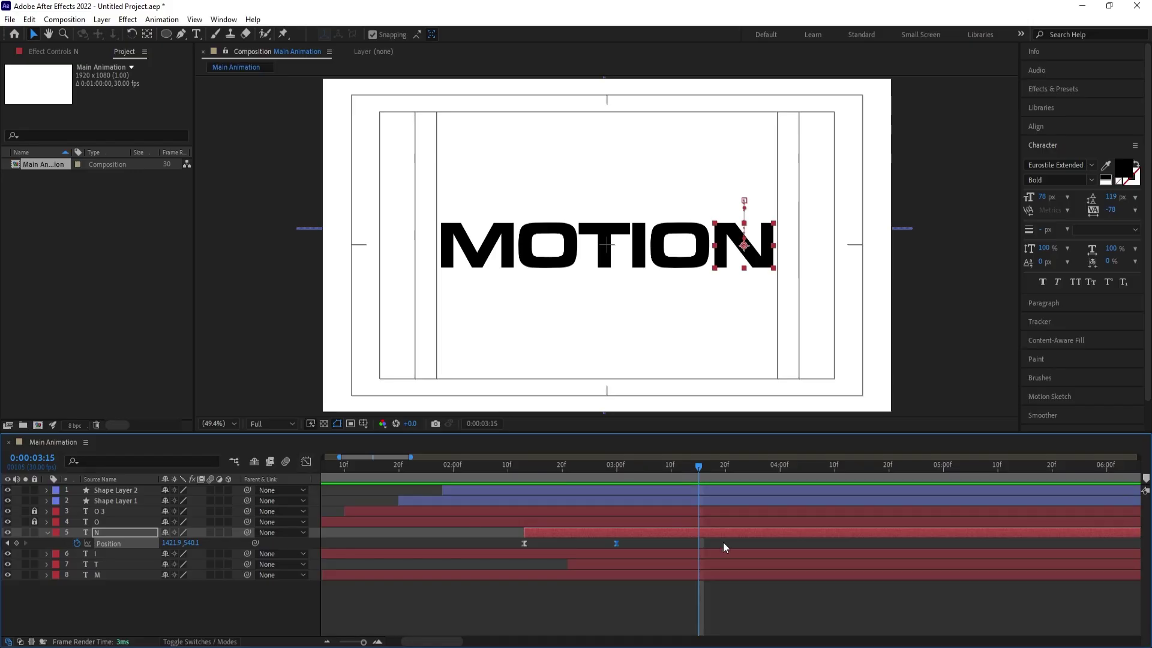
- At 0:00:03:00, draw a rectangle with red fill and no stroke from the N's upper edge to just below the letter
{"action": "key", "text": "j"}
{"action": "left_click", "coordinate": [631, 541]}
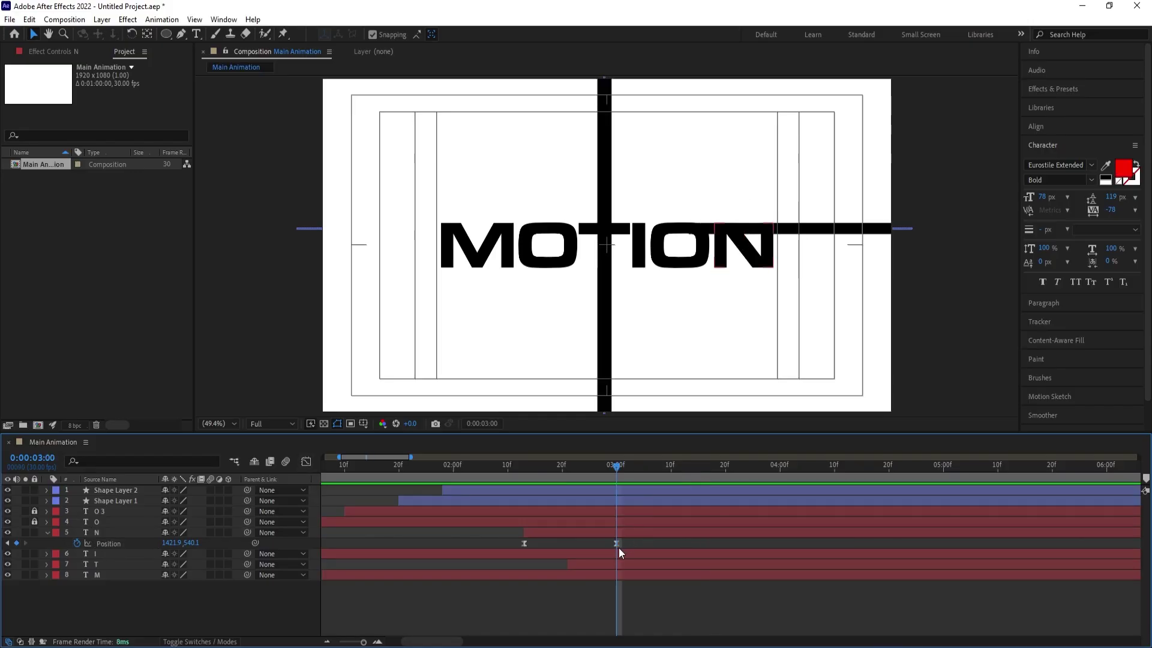
{"action": "left_click_drag", "start_coordinate": [166, 34], "coordinate": [201, 36]}
{"action": "left_click", "coordinate": [375, 34]}
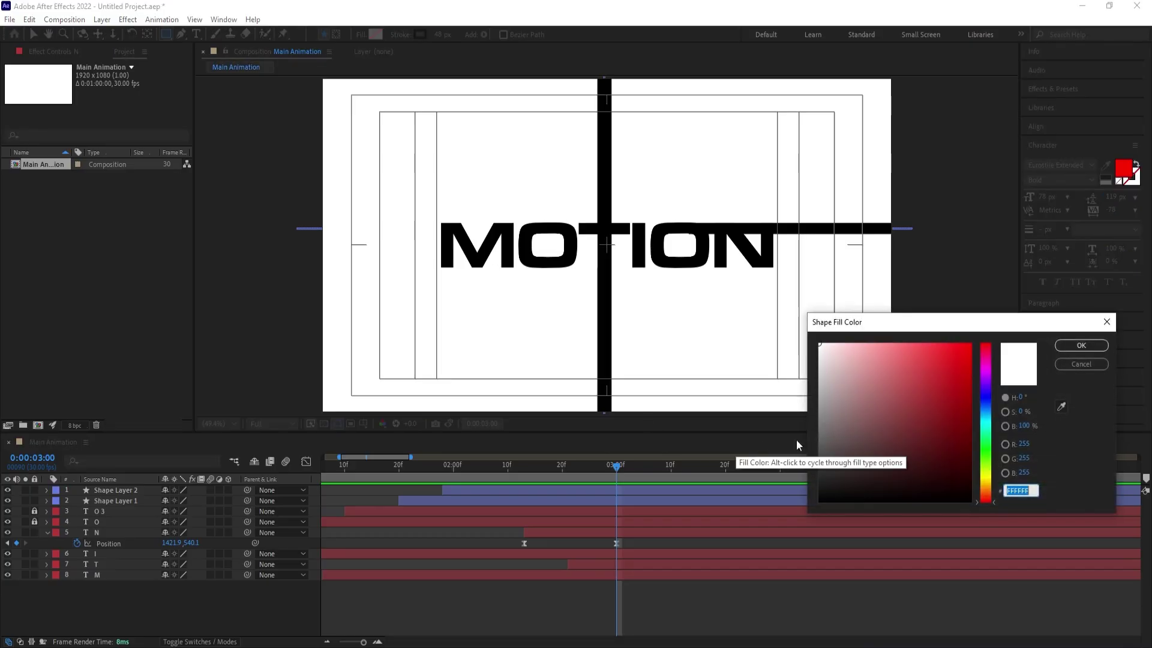
{"action": "left_click", "coordinate": [969, 337]}
{"action": "left_click", "coordinate": [1092, 342]}
{"action": "left_click", "coordinate": [399, 35]}
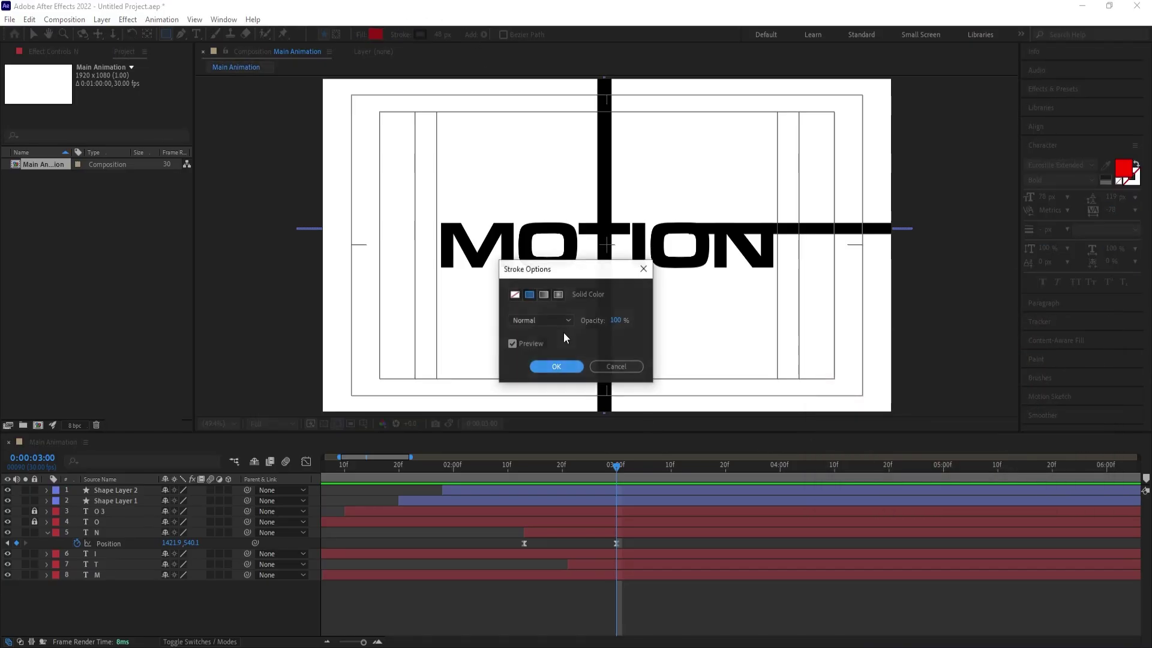
{"action": "left_click", "coordinate": [517, 295]}
{"action": "left_click", "coordinate": [555, 364]}
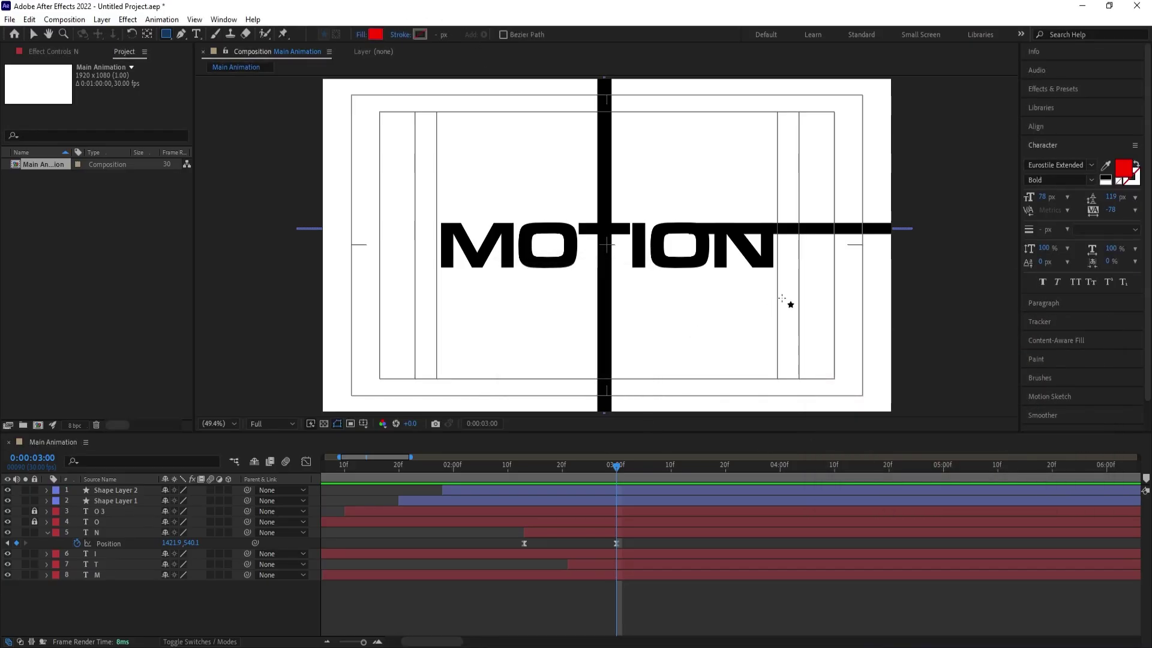
{"action": "left_click_drag", "start_coordinate": [787, 297], "coordinate": [707, 223]}
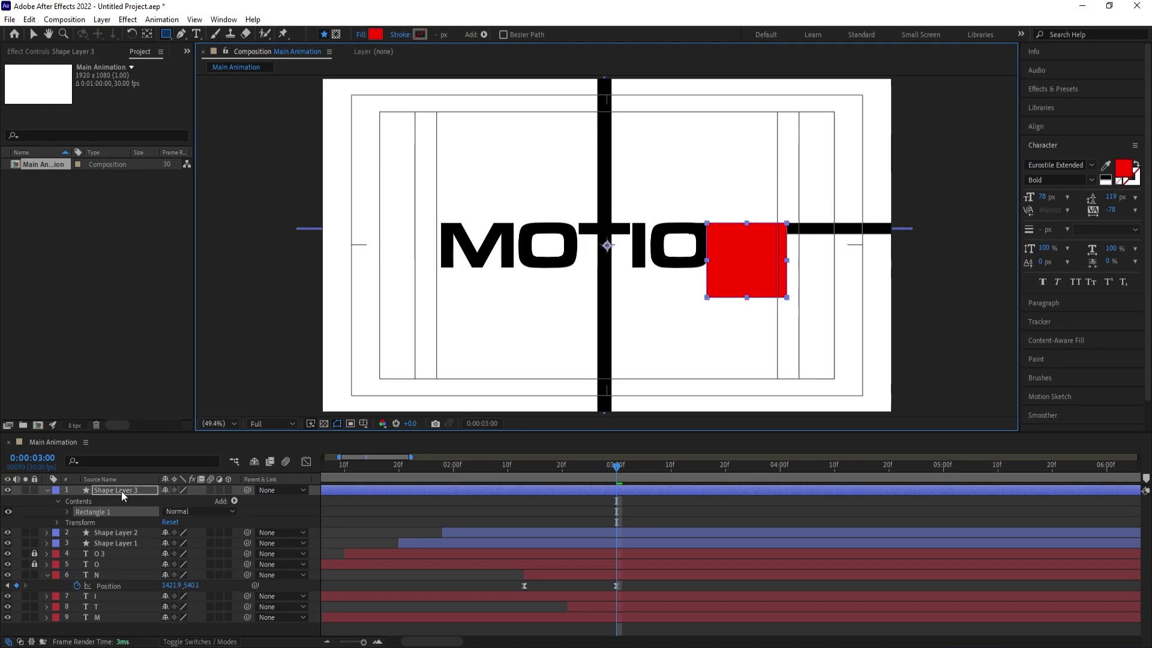
- Place the rectangle's shape layer directly above the N layer and rename it Mask
{"action": "left_click_drag", "start_coordinate": [121, 491], "coordinate": [120, 562]}
{"action": "key", "text": "Return"}
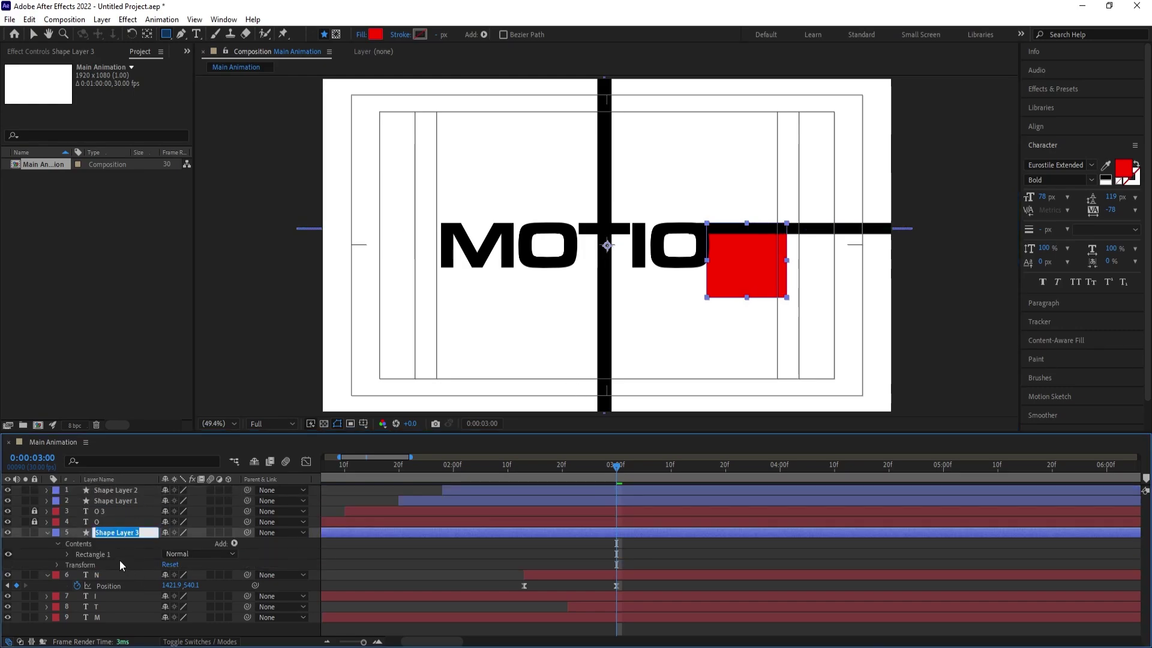
{"action": "type", "text": "Mask"}
{"action": "key", "text": "Return"}
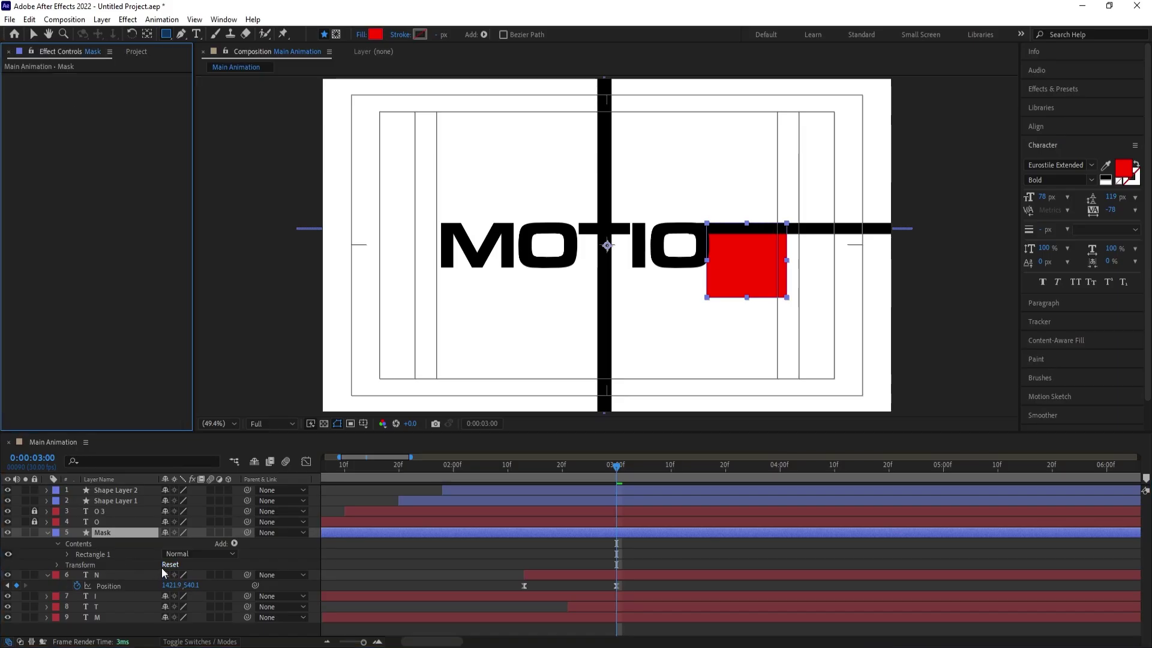
- Set the N layer's track matte to Alpha Matte "Mask" and collapse the Mask layer's properties
{"action": "key", "text": "F4"}
{"action": "left_click", "coordinate": [227, 575]}
{"action": "left_click", "coordinate": [252, 520]}
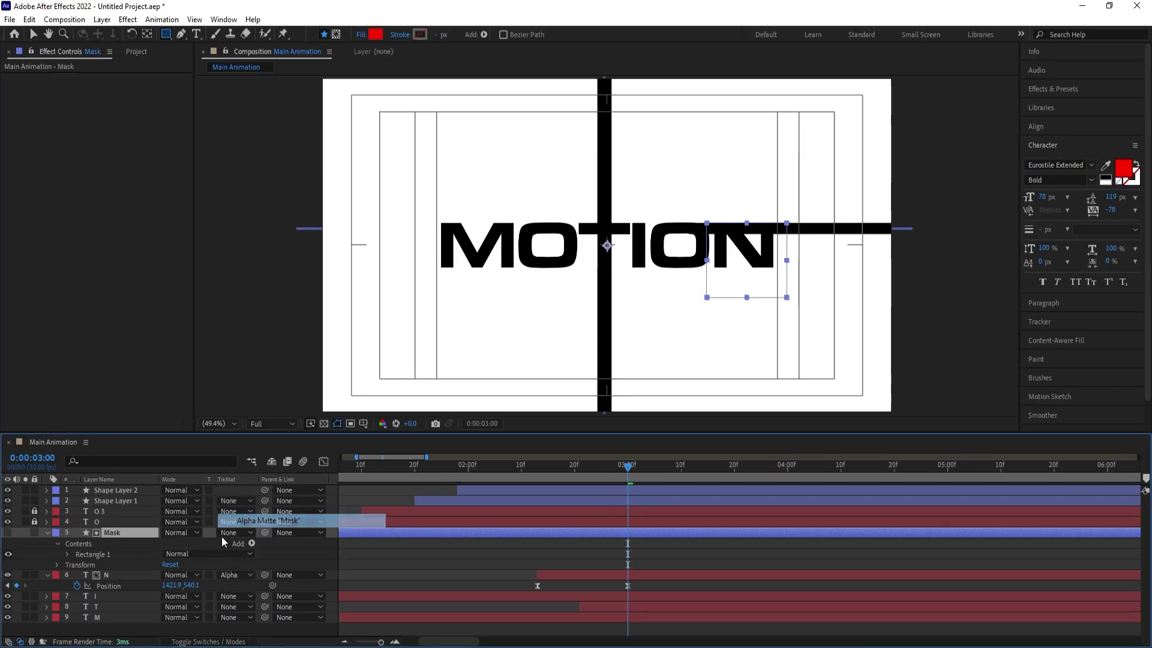
{"action": "left_click", "coordinate": [48, 532]}
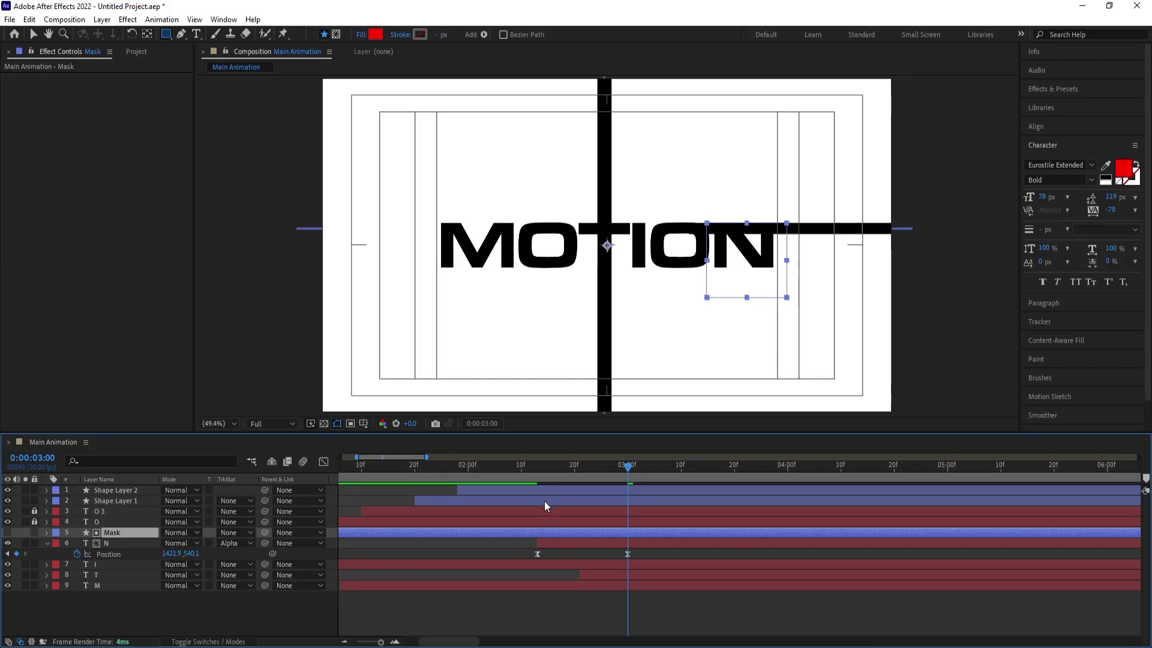
- Trim the start of the Mask layer to 0:00:02:13 and preview the masked N from 0:00:02:07
{"action": "left_click", "coordinate": [537, 469]}
{"action": "key", "text": "alt+bracketleft"}
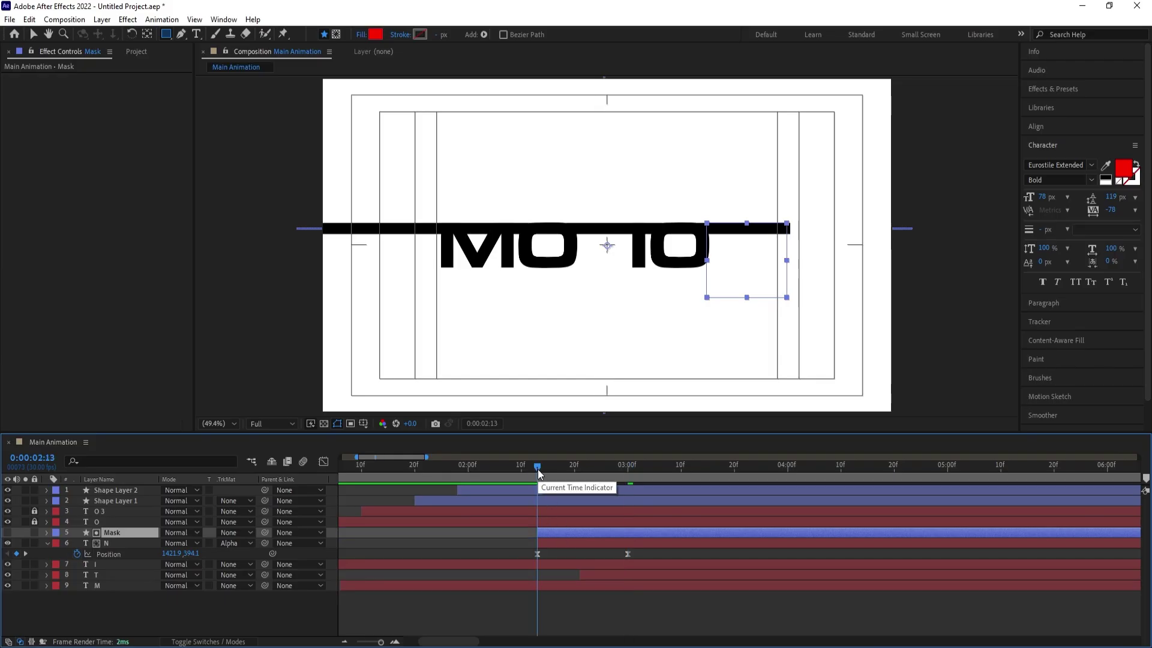
{"action": "left_click_drag", "start_coordinate": [538, 469], "coordinate": [502, 468]}
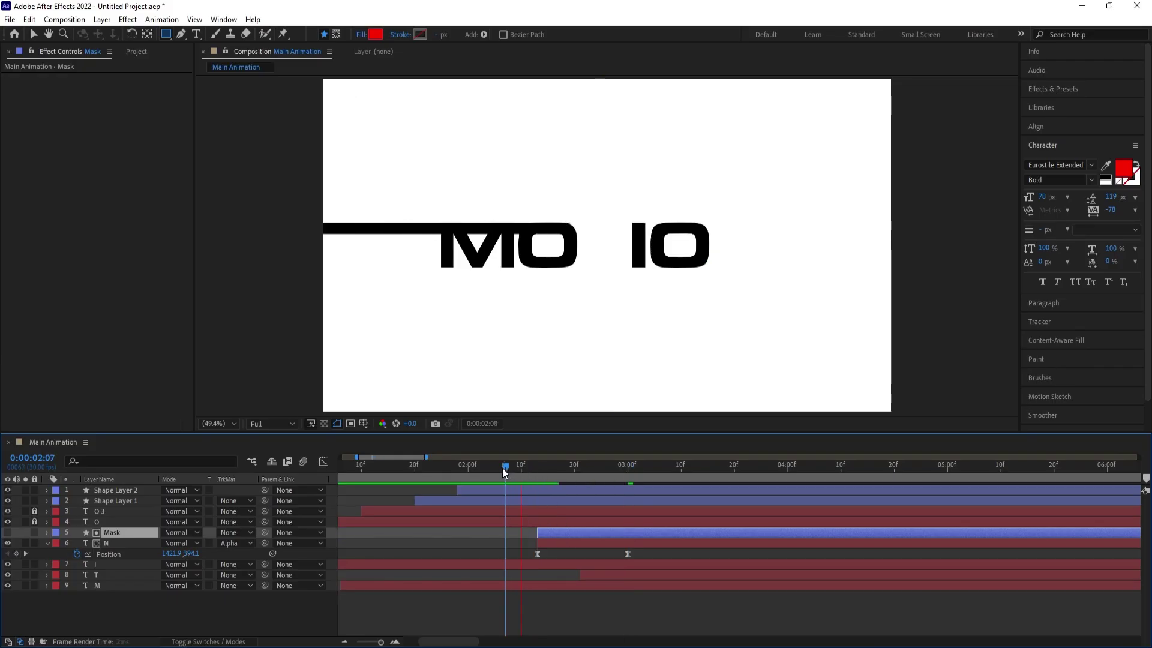
- Preview the masked N around 0:00:02:24 and play back the whole MOTION animation from the start
{"action": "key", "text": "space"}
{"action": "key", "text": "apostrophe"}
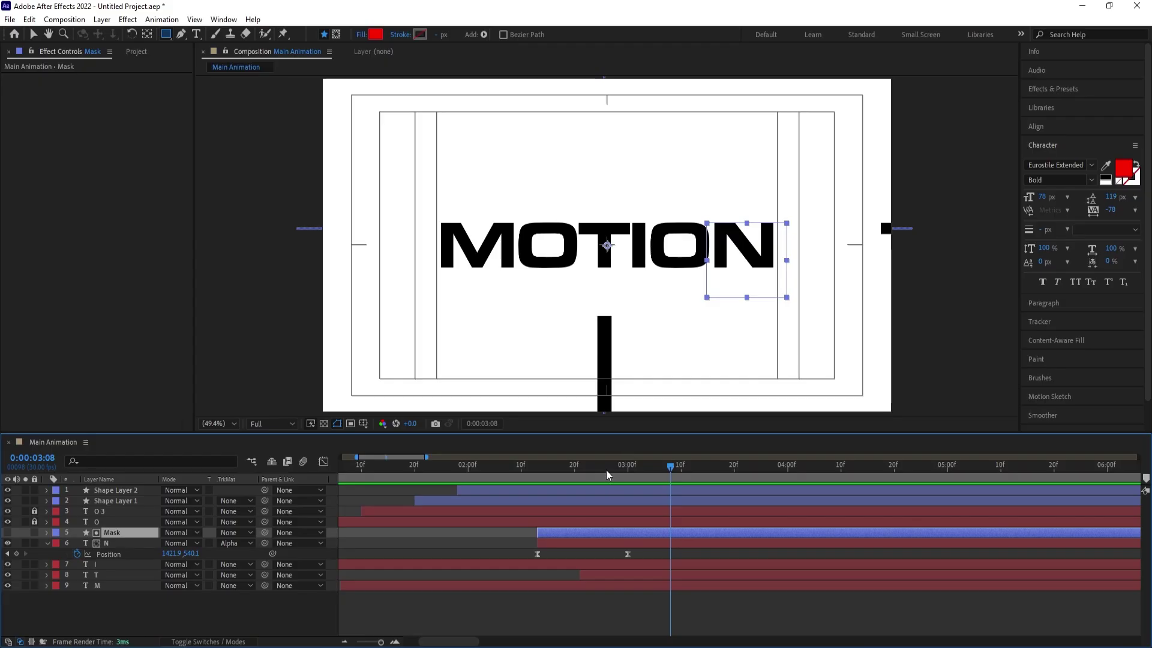
{"action": "left_click_drag", "start_coordinate": [605, 469], "coordinate": [599, 467]}
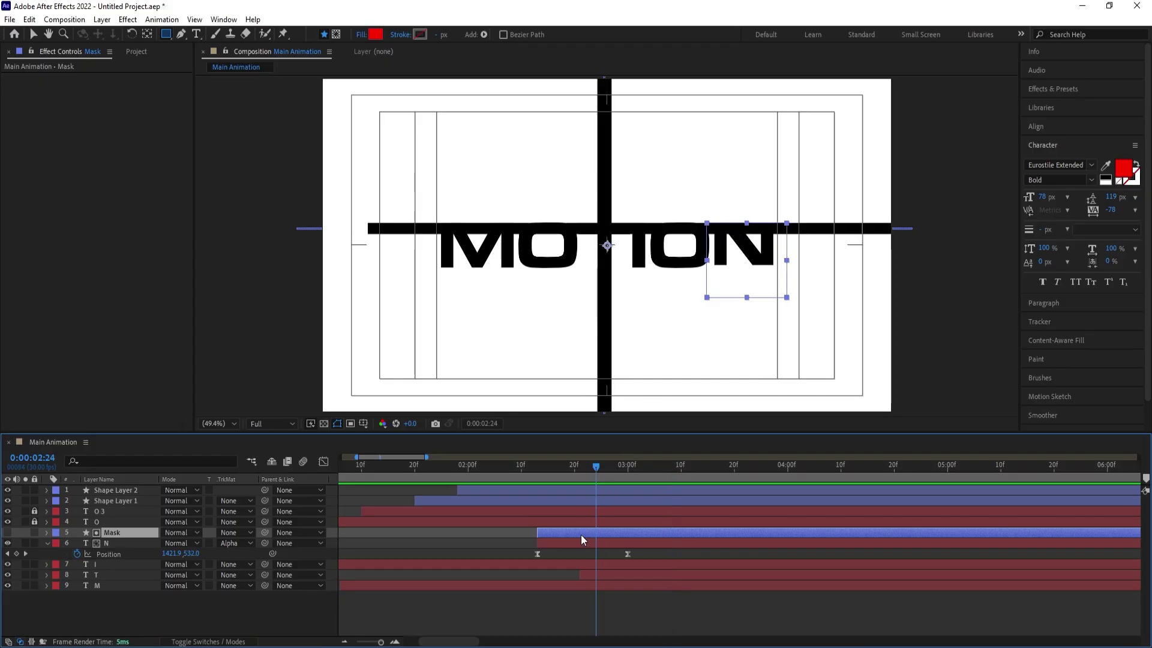
{"action": "key", "text": "Return"}
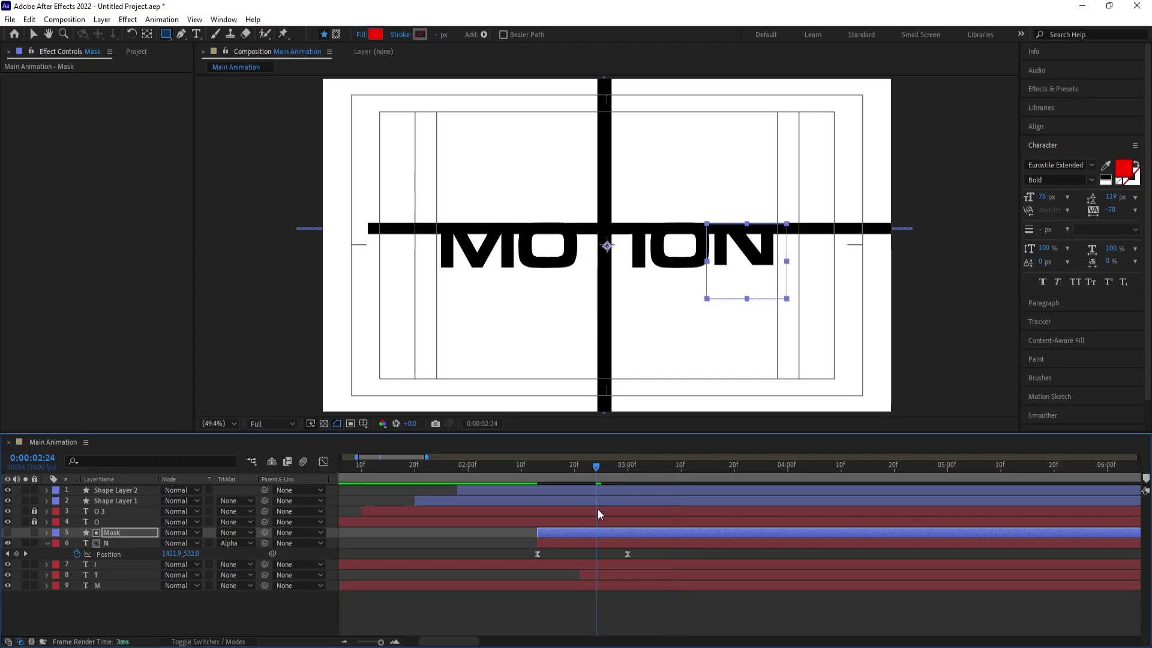
{"action": "key", "text": "space"}
{"action": "key", "text": "space"}
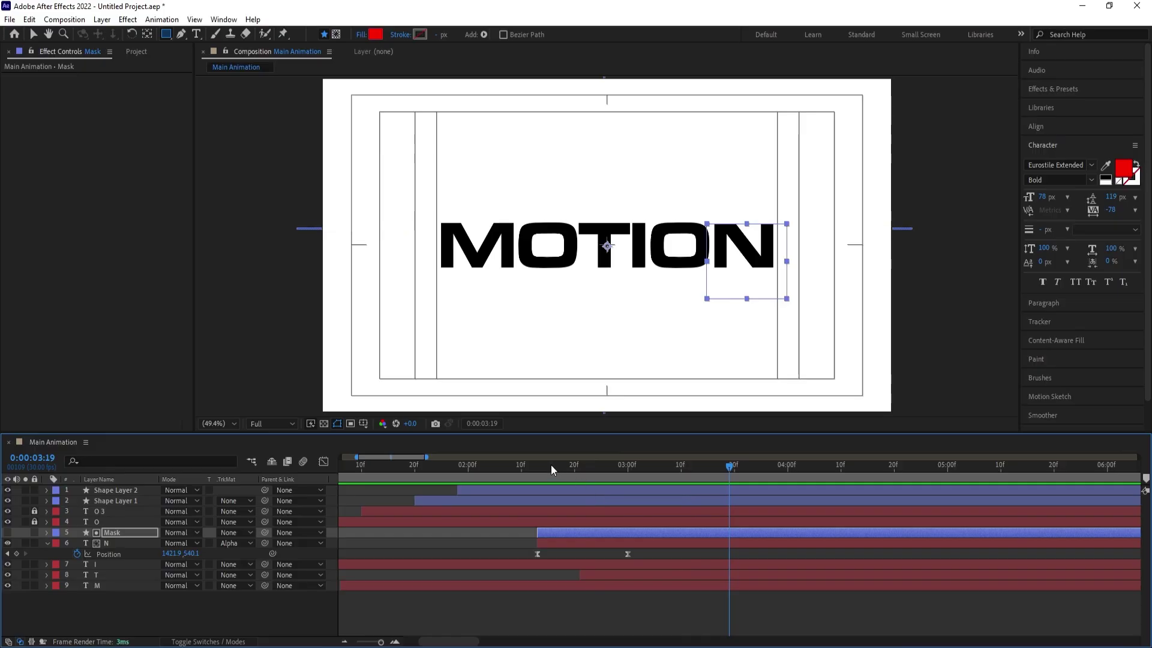
{"action": "left_click_drag", "start_coordinate": [550, 470], "coordinate": [473, 470]}
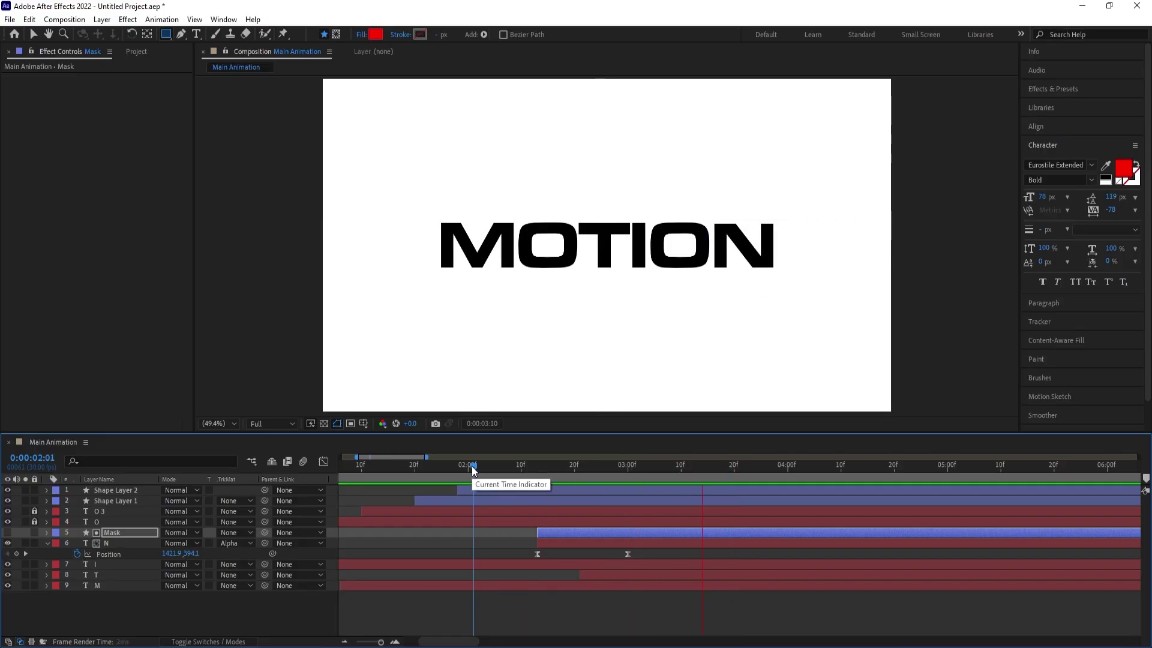
{"action": "key", "text": "Home"}
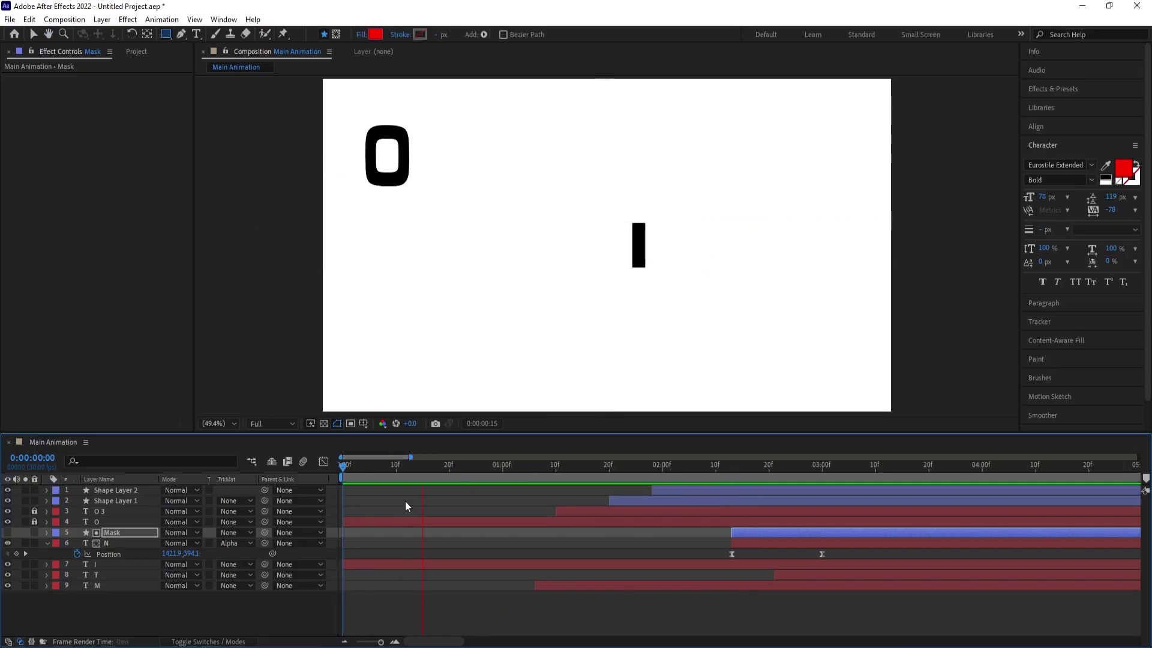
{"action": "key", "text": ";"}
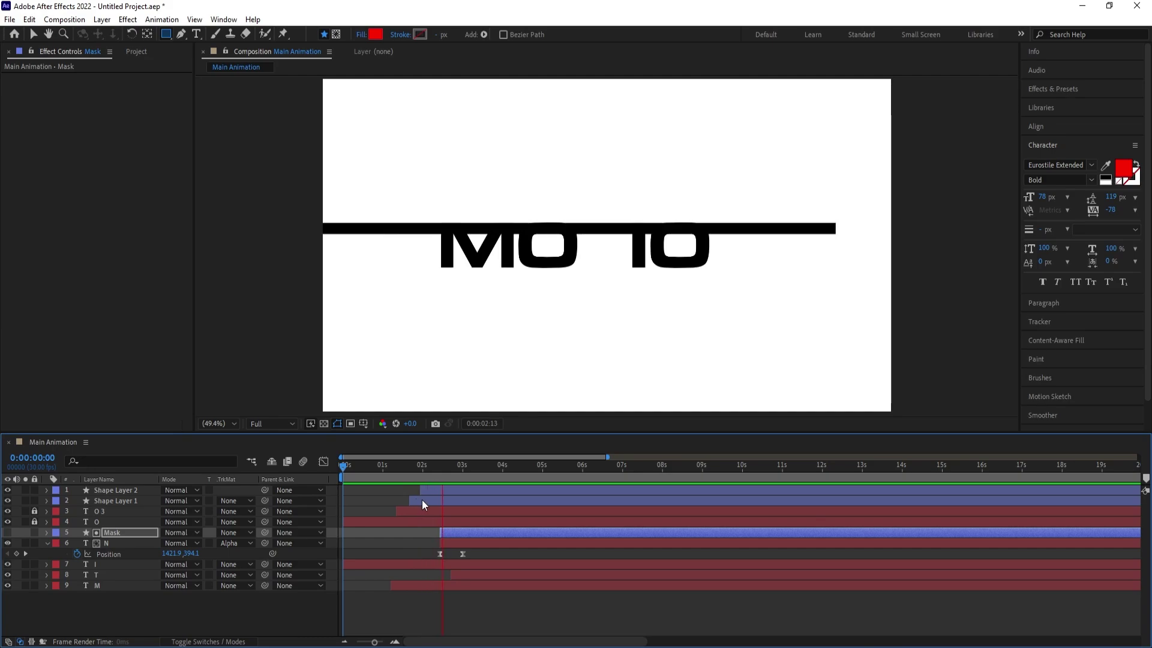
- Pre-compose Shape Layer 1 and Shape Layer 2 as "Storke Animations" and make the new layer start at 0:00:01:20
{"action": "left_click", "coordinate": [430, 502]}
{"action": "left_click", "coordinate": [435, 489], "text": "shift"}
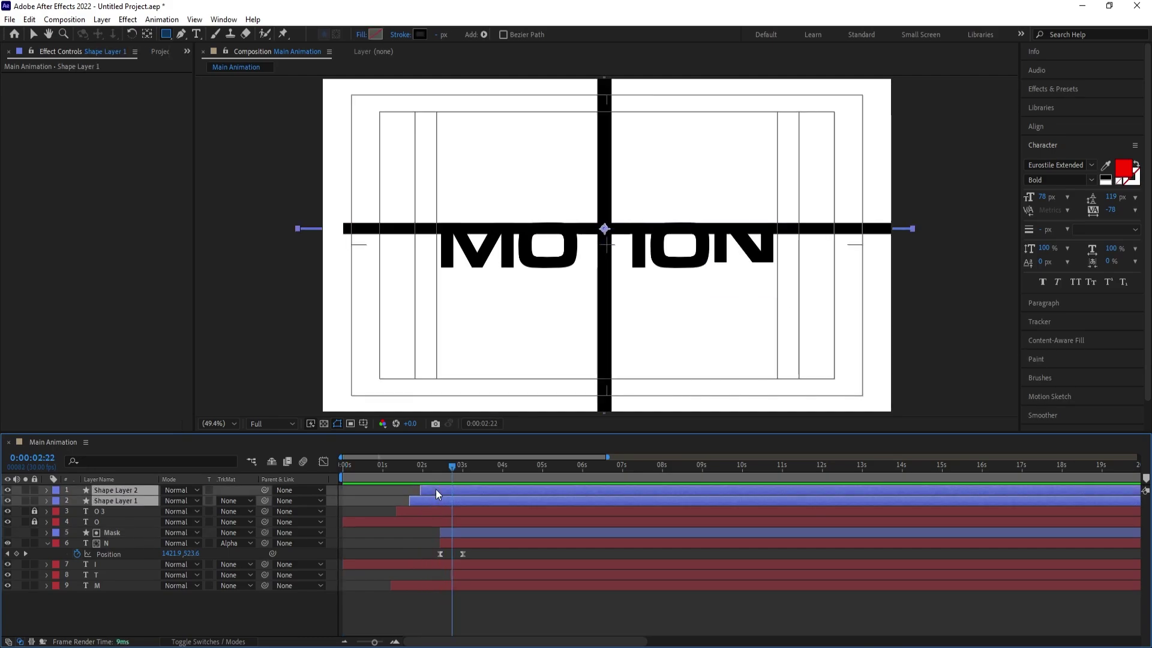
{"action": "left_click", "coordinate": [412, 467]}
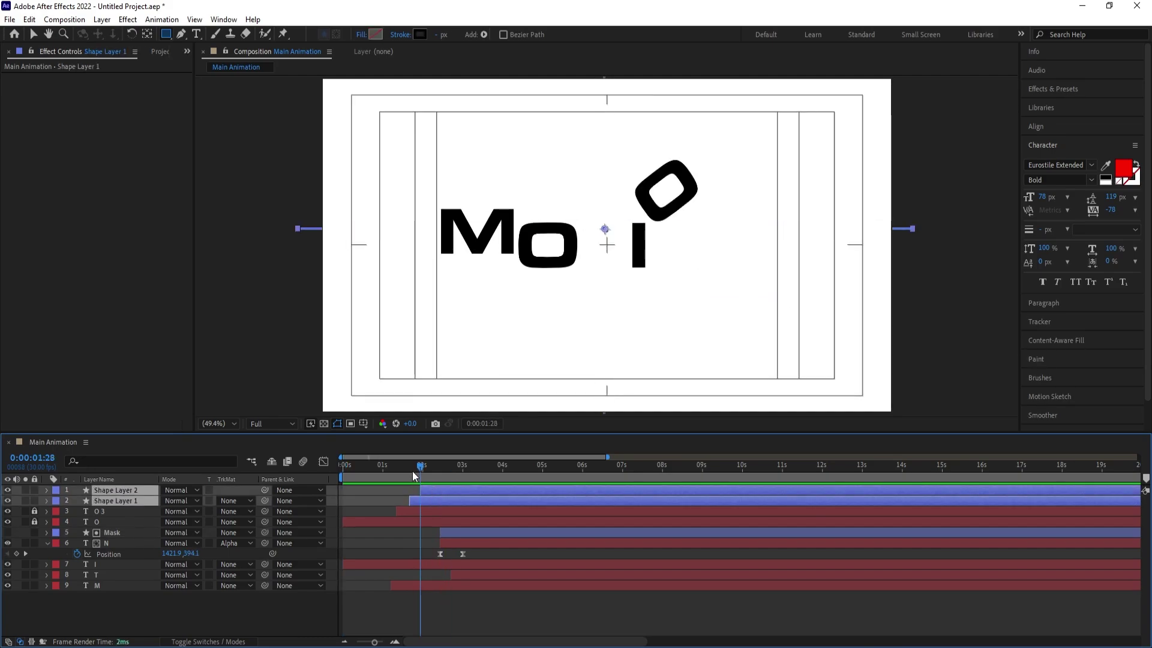
{"action": "left_click_drag", "start_coordinate": [411, 470], "coordinate": [409, 469]}
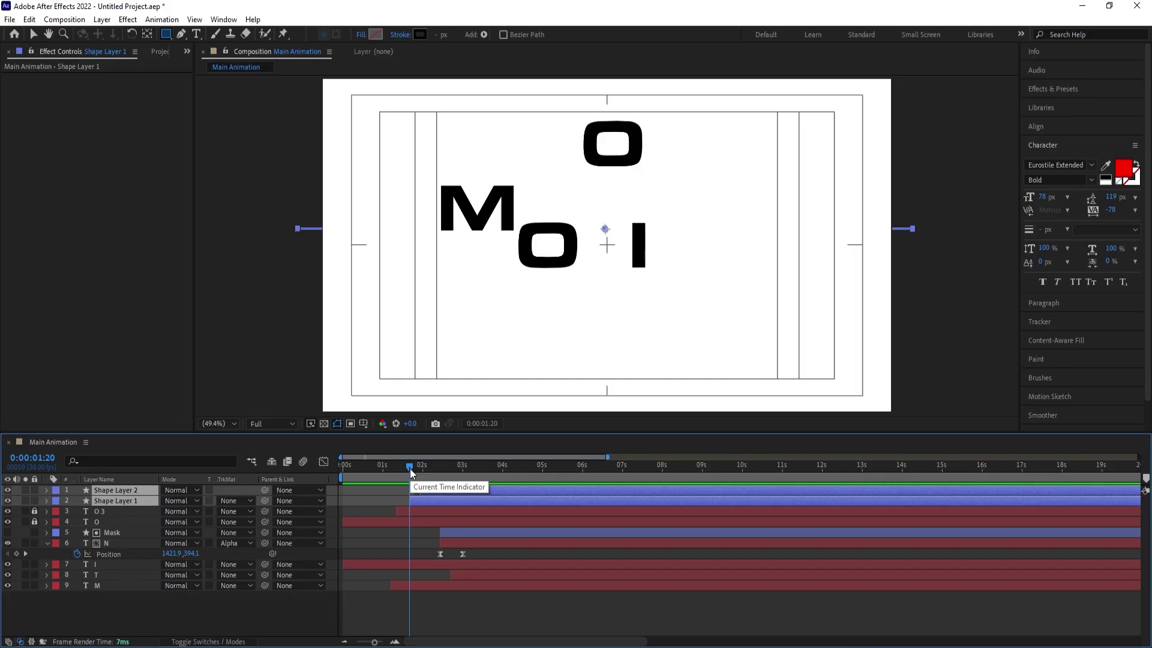
{"action": "key", "text": "ctrl+shift+c"}
{"action": "type", "text": "Storke Animations"}
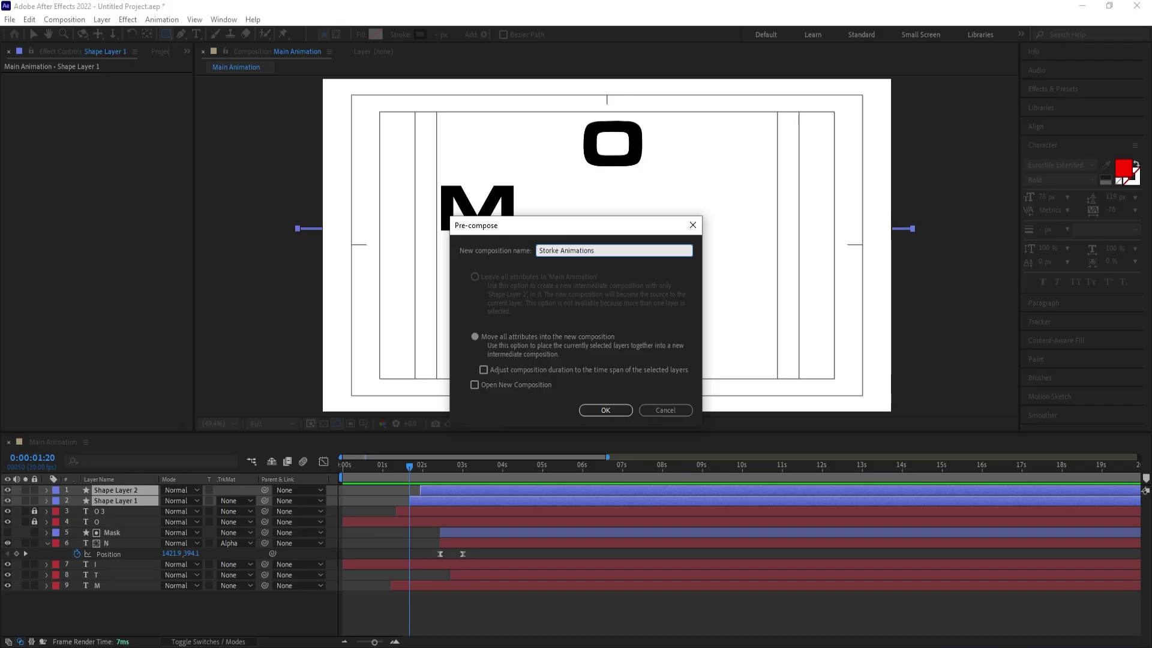
{"action": "key", "text": "Return"}
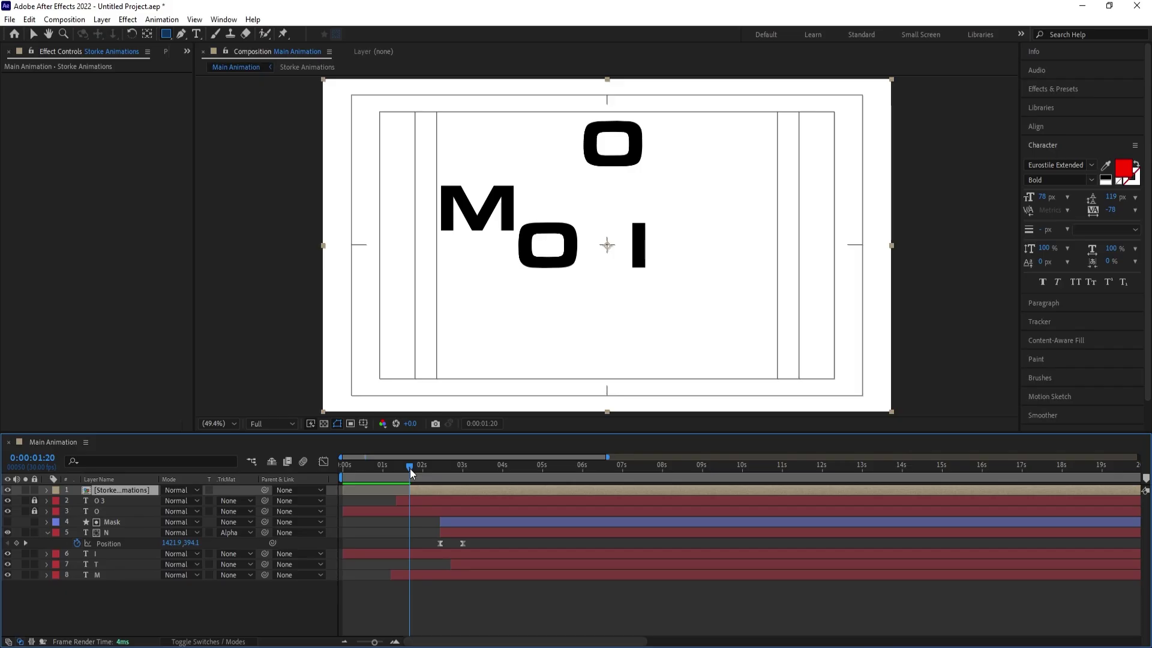
- Duplicate the Storke Animations layer and shift the upper copy to start at 0:00:01:24
{"action": "key", "text": "ctrl+d"}
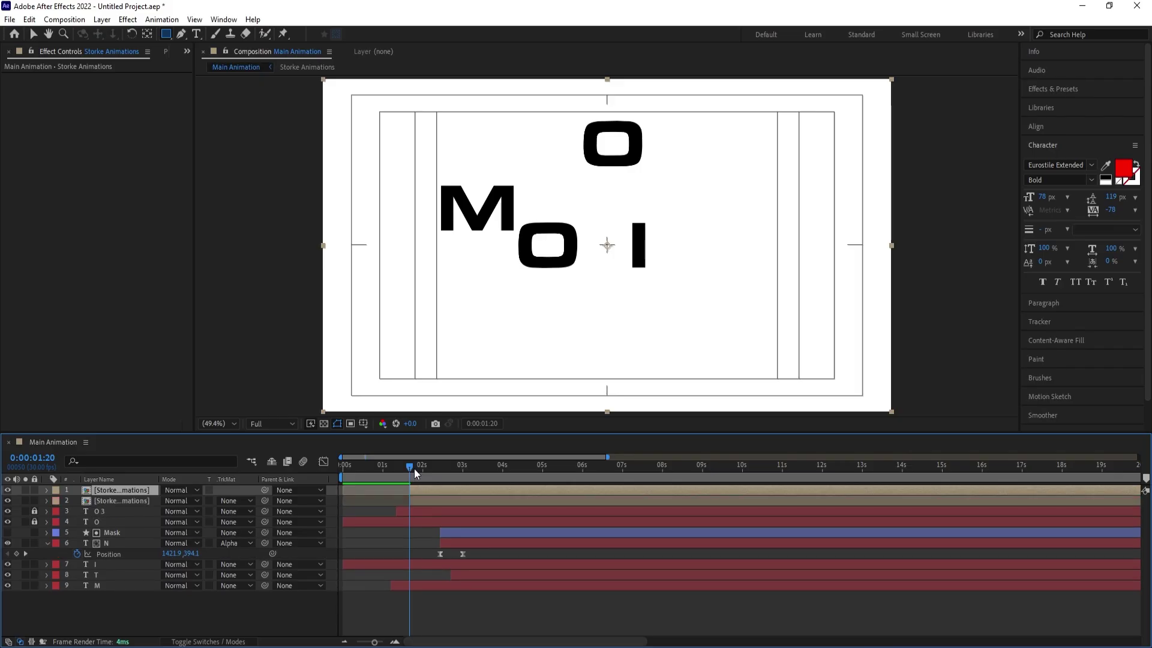
{"action": "left_click", "coordinate": [414, 469]}
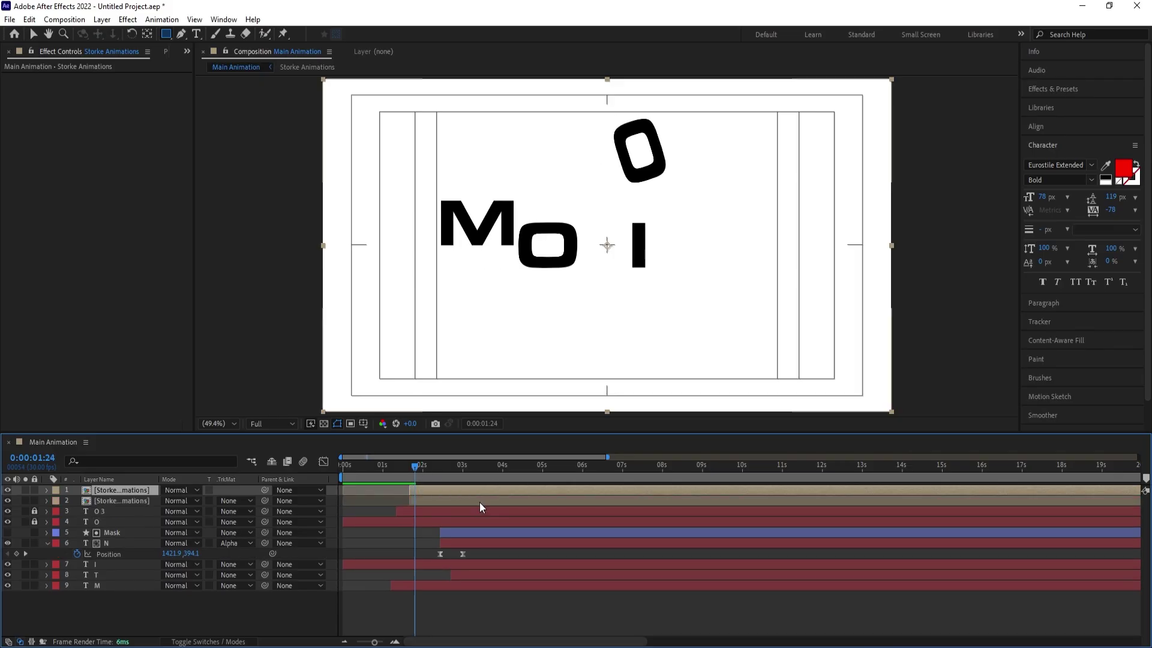
{"action": "key", "text": "="}
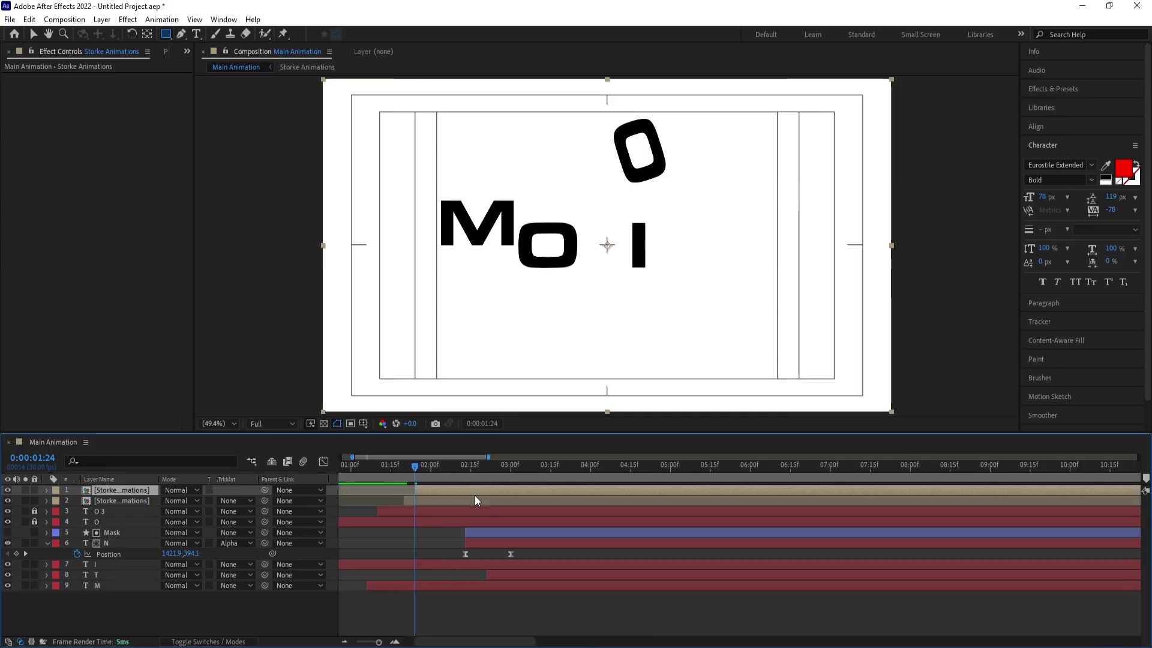
- Duplicate the Storke Animations composition in the project and replace the upper layer's source with Storke Animations 2
{"action": "right_click", "coordinate": [445, 489]}
{"action": "mouse_move", "coordinate": [471, 376]}
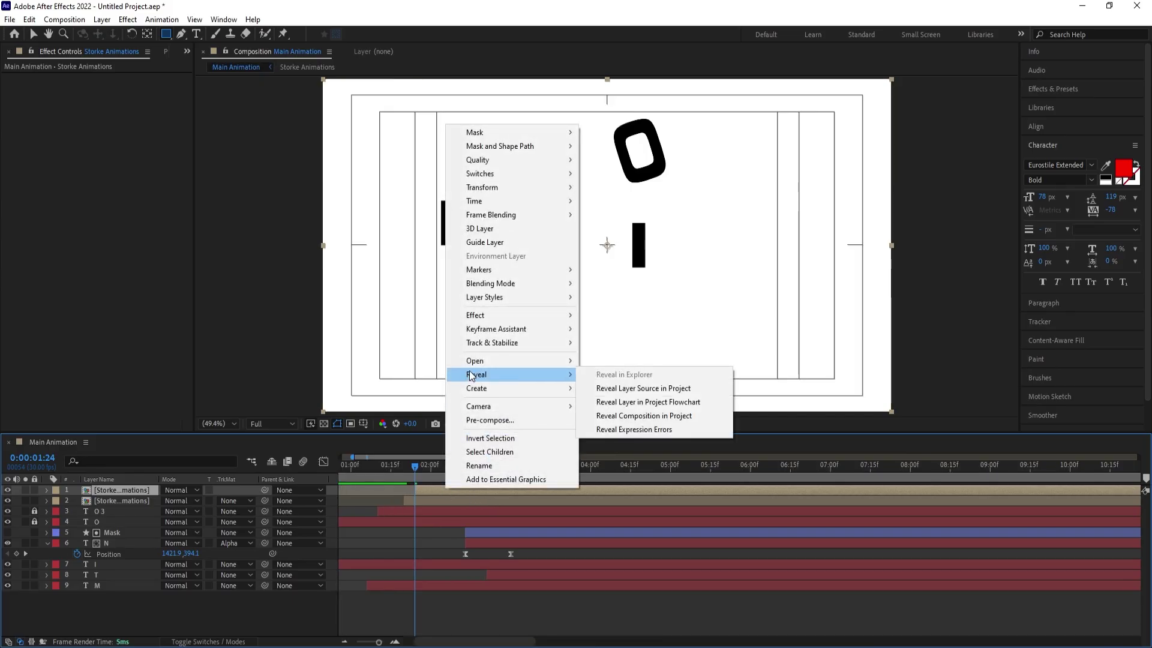
{"action": "left_click", "coordinate": [679, 394]}
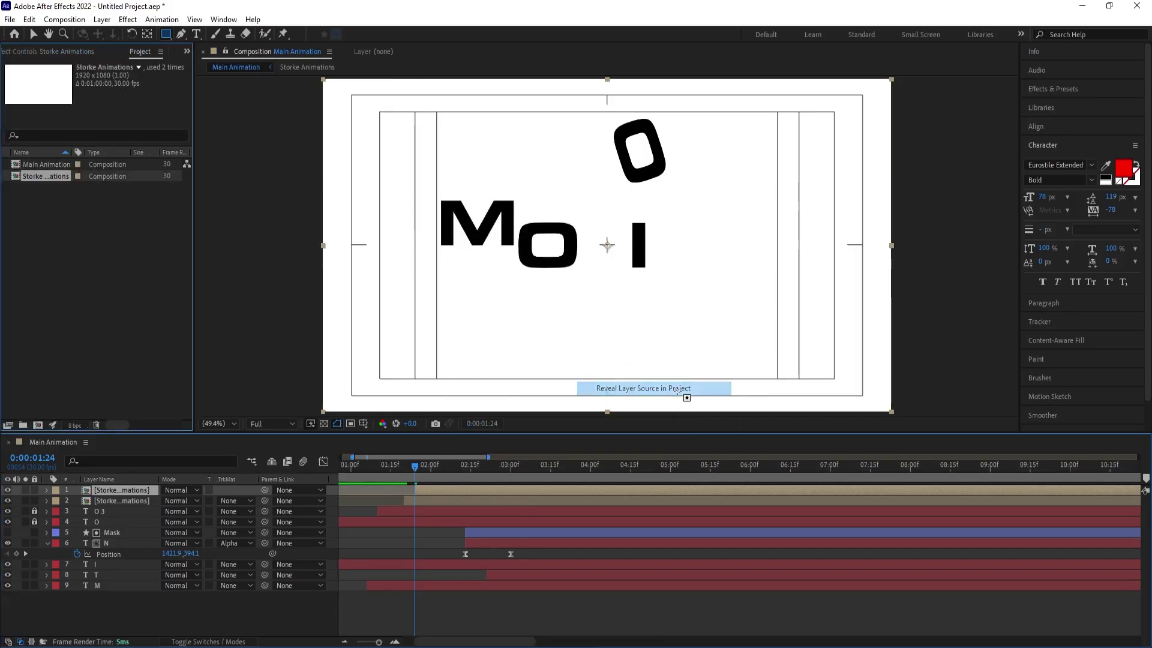
{"action": "key", "text": "ctrl+d"}
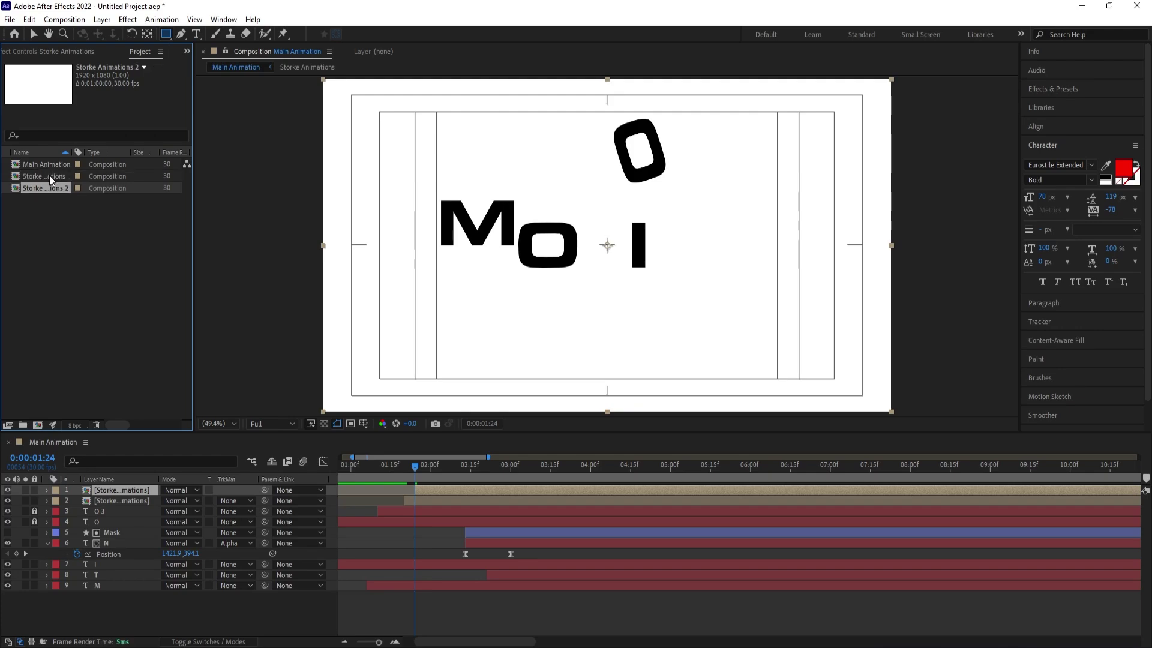
{"action": "left_click_drag", "start_coordinate": [38, 189], "coordinate": [128, 490]}
- Inside Storke Animations 2, set the stroke of both shape layers to white and reduce their stroke width
{"action": "double_click", "coordinate": [129, 491]}
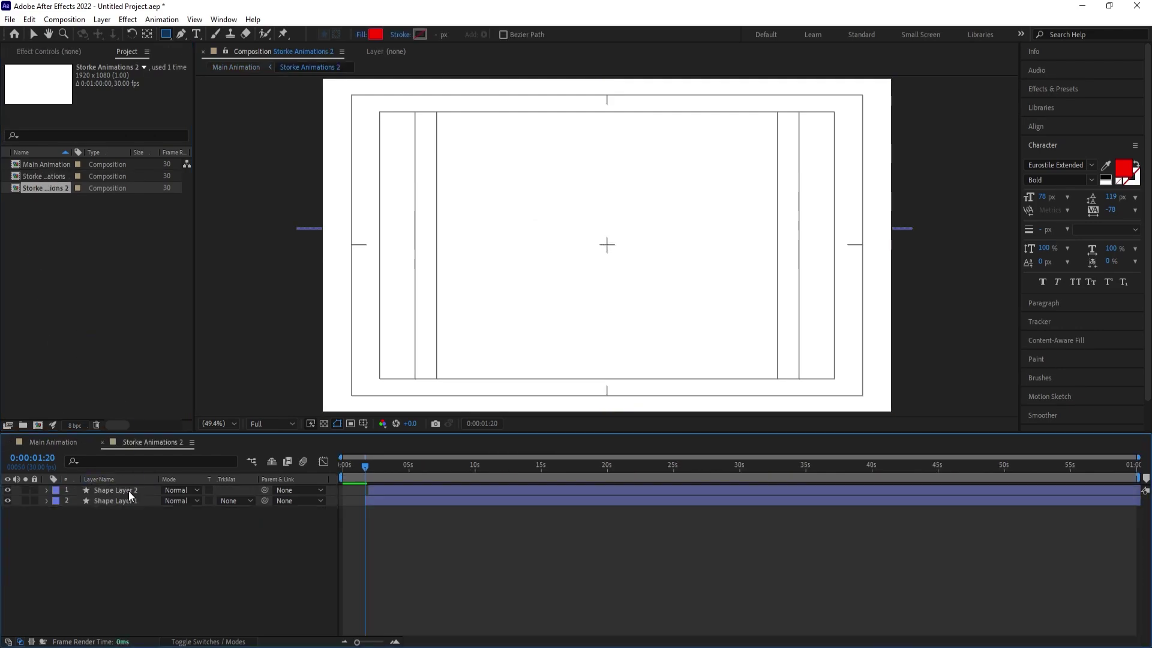
{"action": "key", "text": "space"}
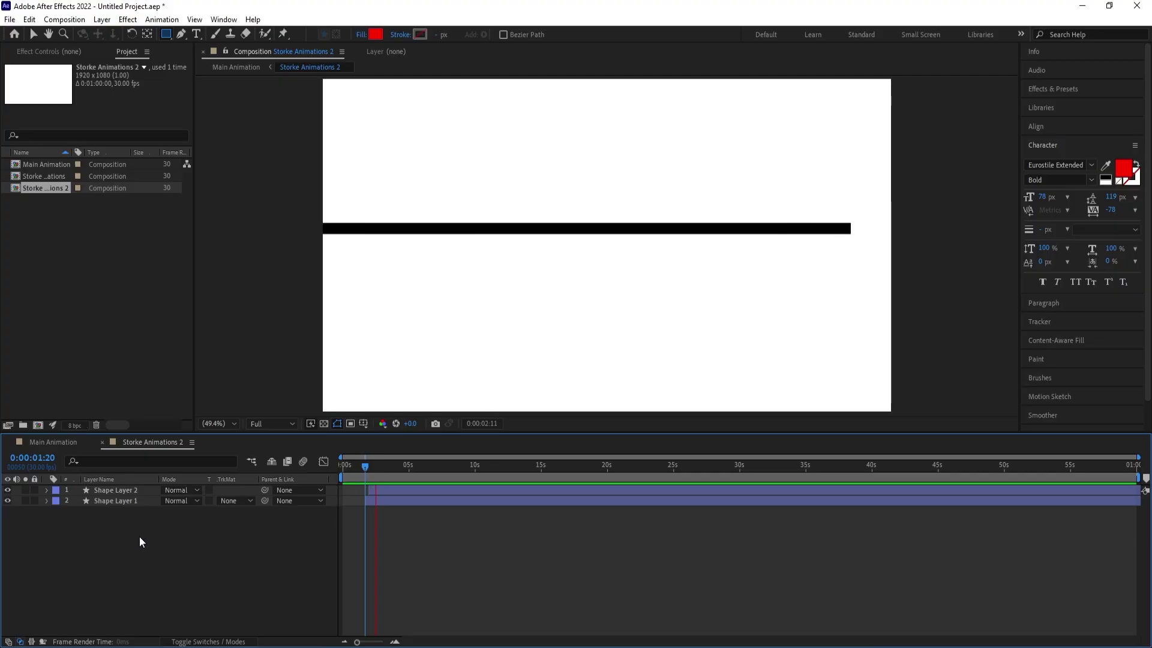
{"action": "key", "text": "space"}
{"action": "key", "text": "ctrl+a"}
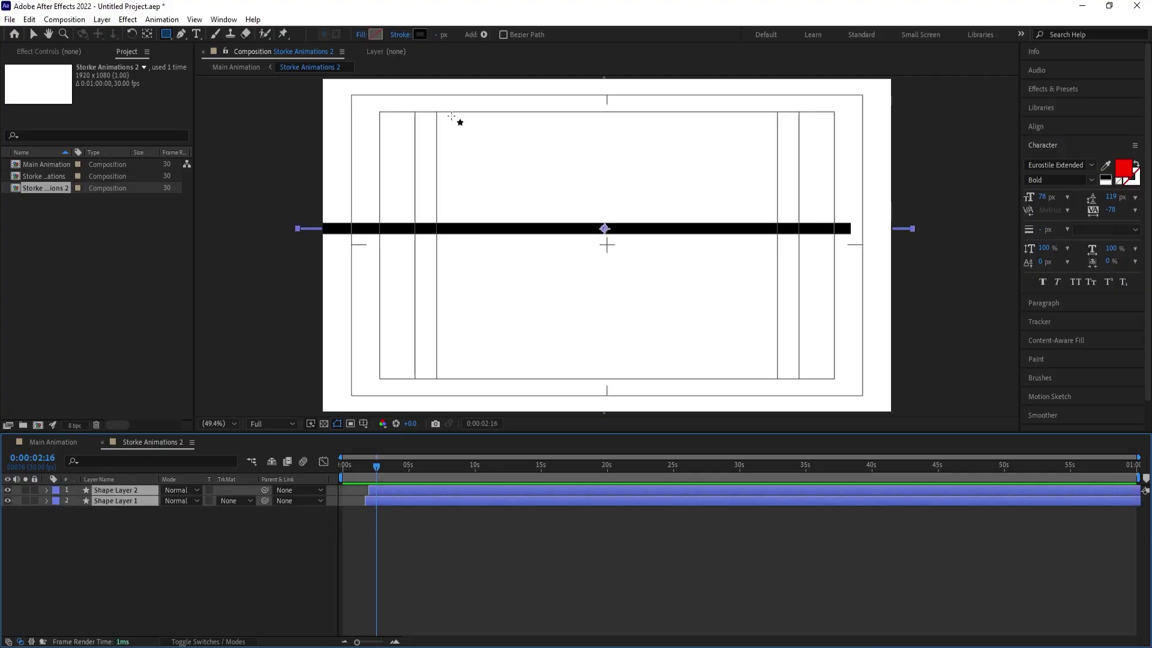
{"action": "left_click", "coordinate": [420, 34]}
{"action": "left_click_drag", "start_coordinate": [833, 476], "coordinate": [767, 238]}
{"action": "key", "text": "Return"}
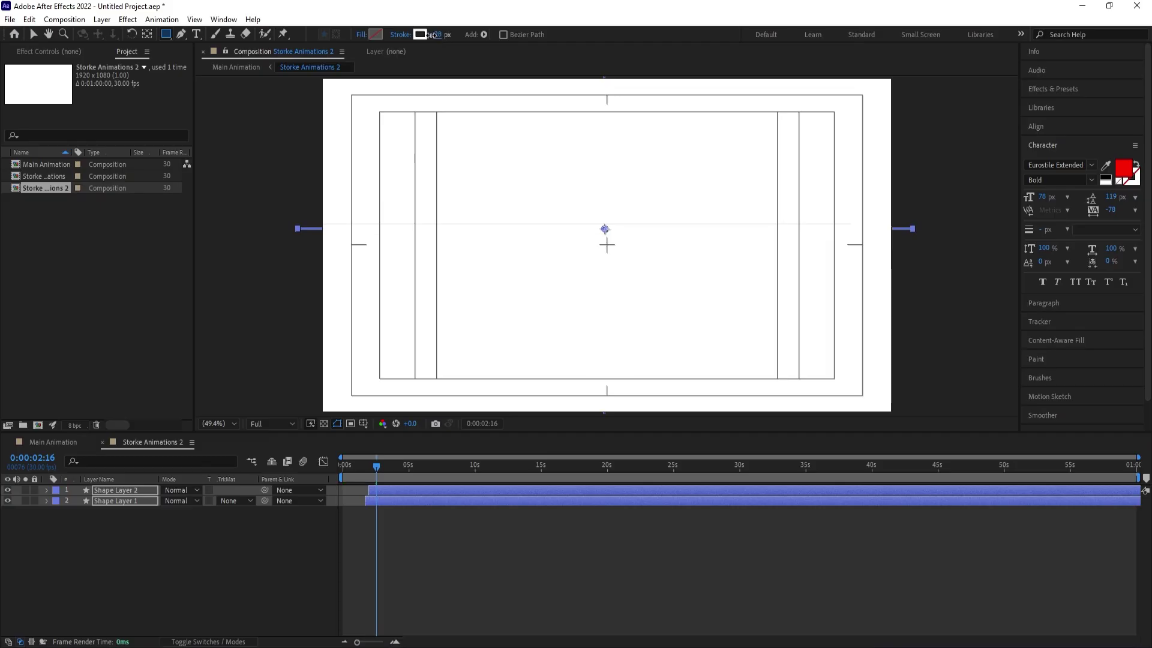
{"action": "left_click_drag", "start_coordinate": [438, 34], "coordinate": [419, 34]}
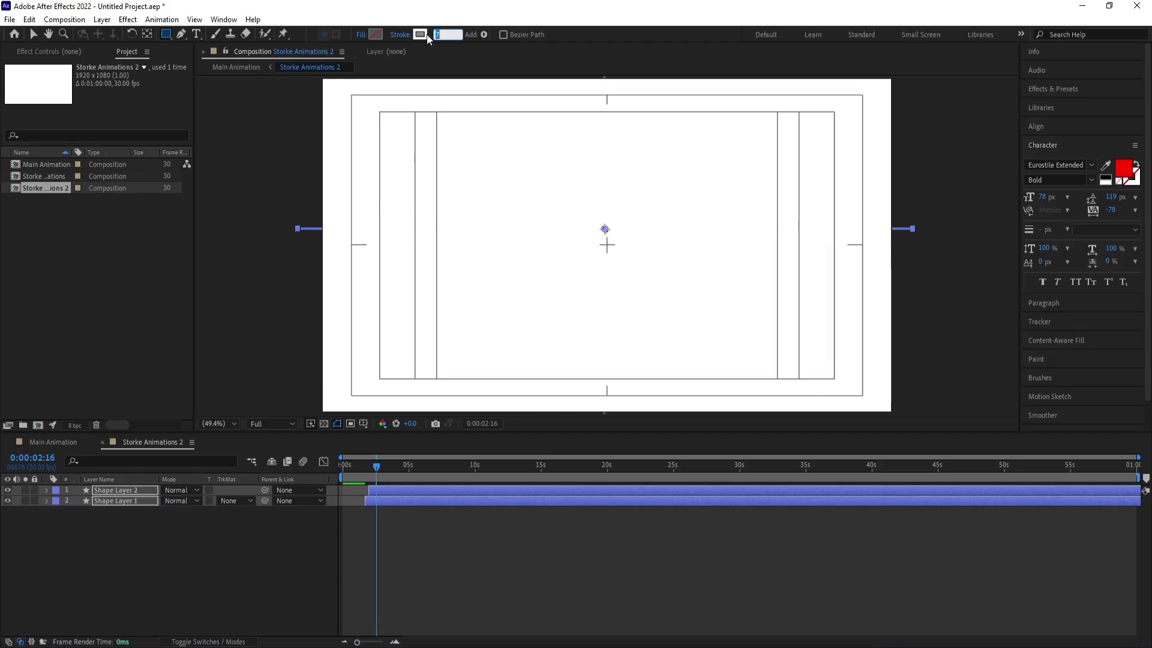
- Return to the Main Animation composition and preview the white lines over the black ones, including from the start
{"action": "left_click", "coordinate": [66, 444]}
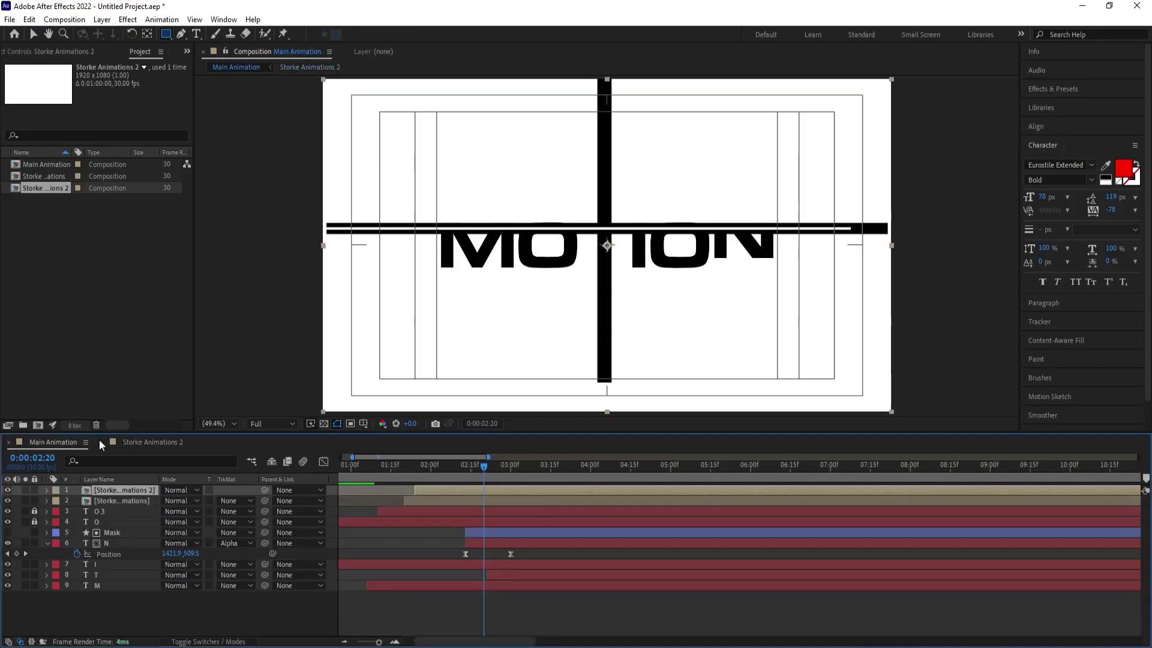
{"action": "left_click", "coordinate": [409, 472]}
{"action": "key", "text": "space"}
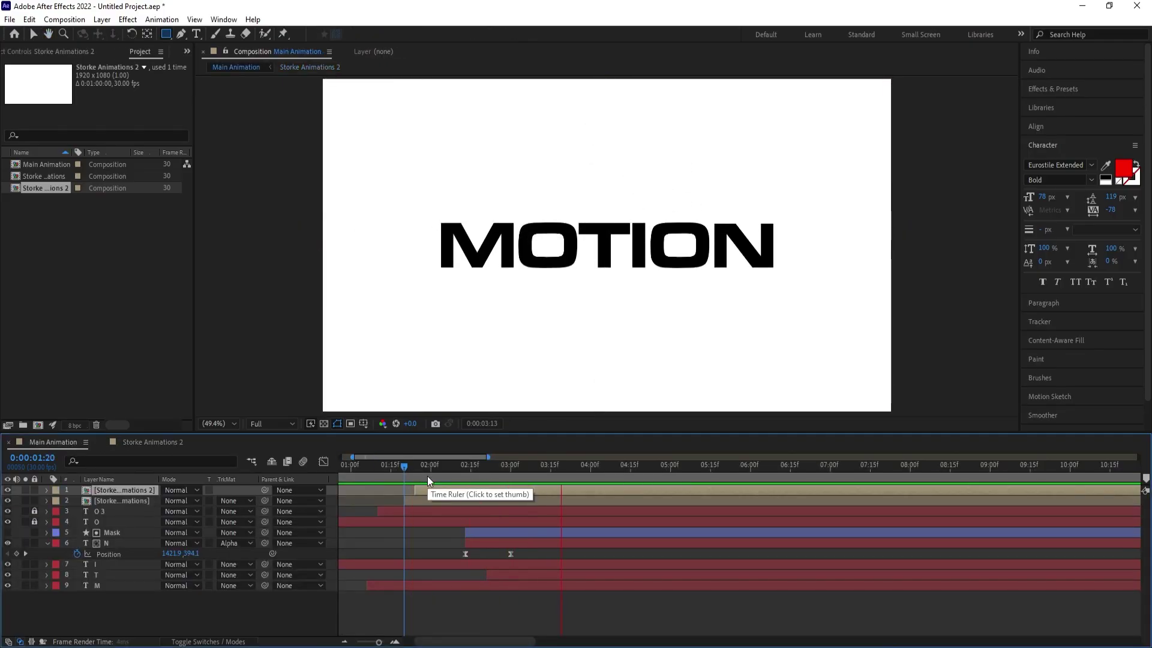
{"action": "left_click", "coordinate": [372, 468]}
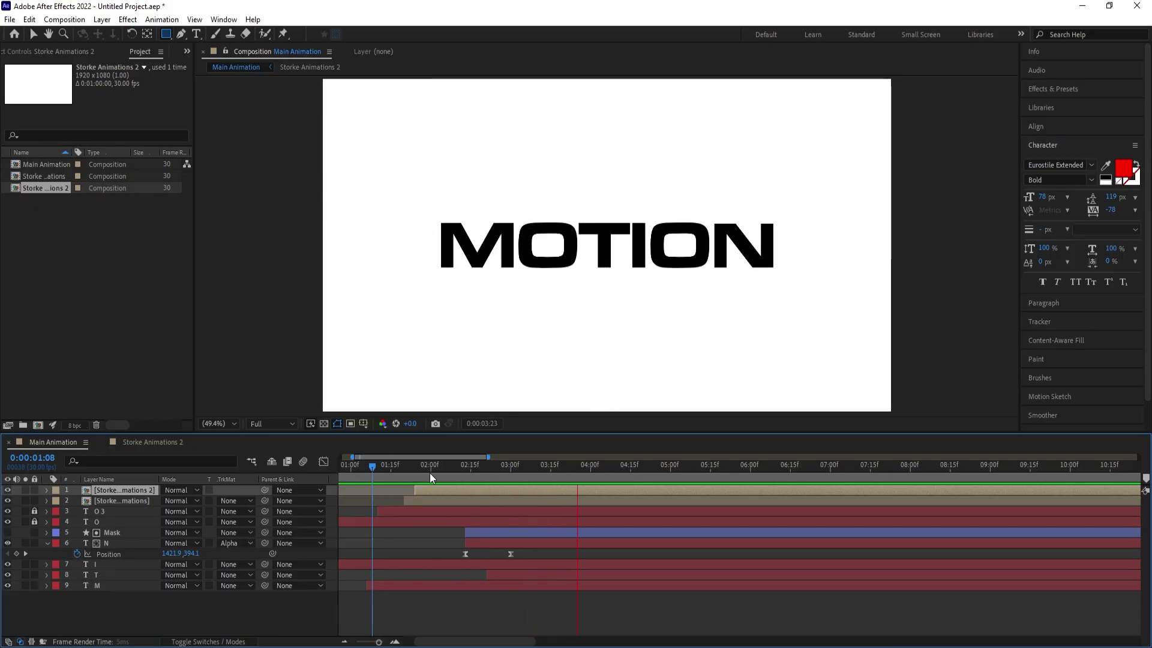
{"action": "key", "text": "space"}
{"action": "key", "text": "Home"}
{"action": "key", "text": "space"}
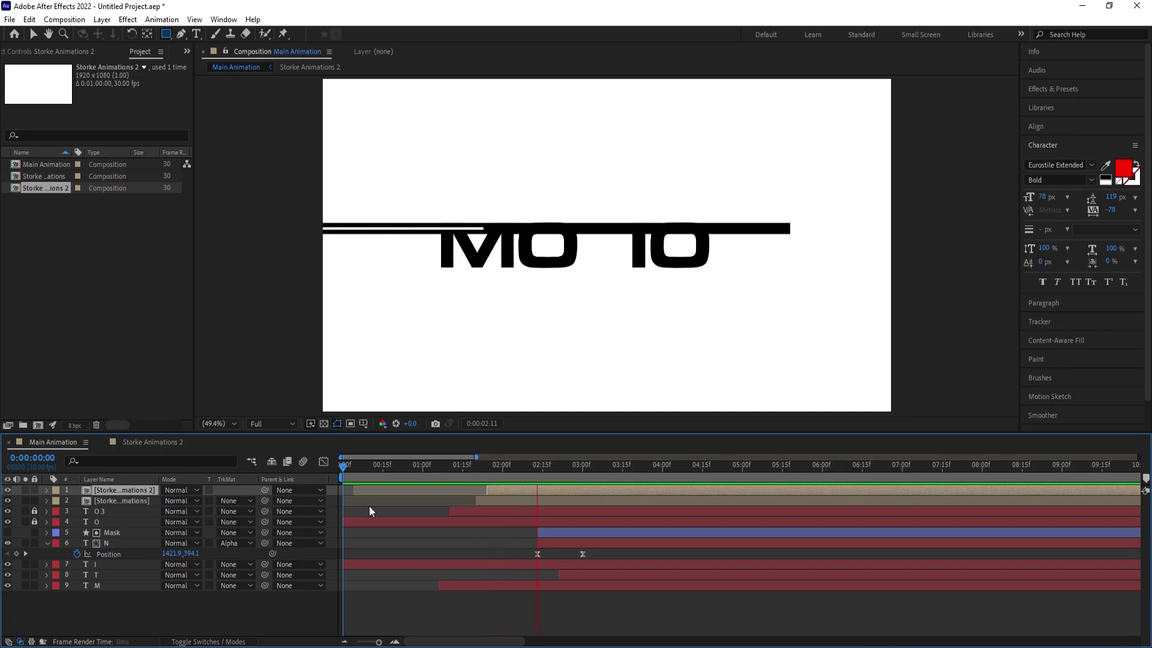
{"action": "key", "text": "space"}
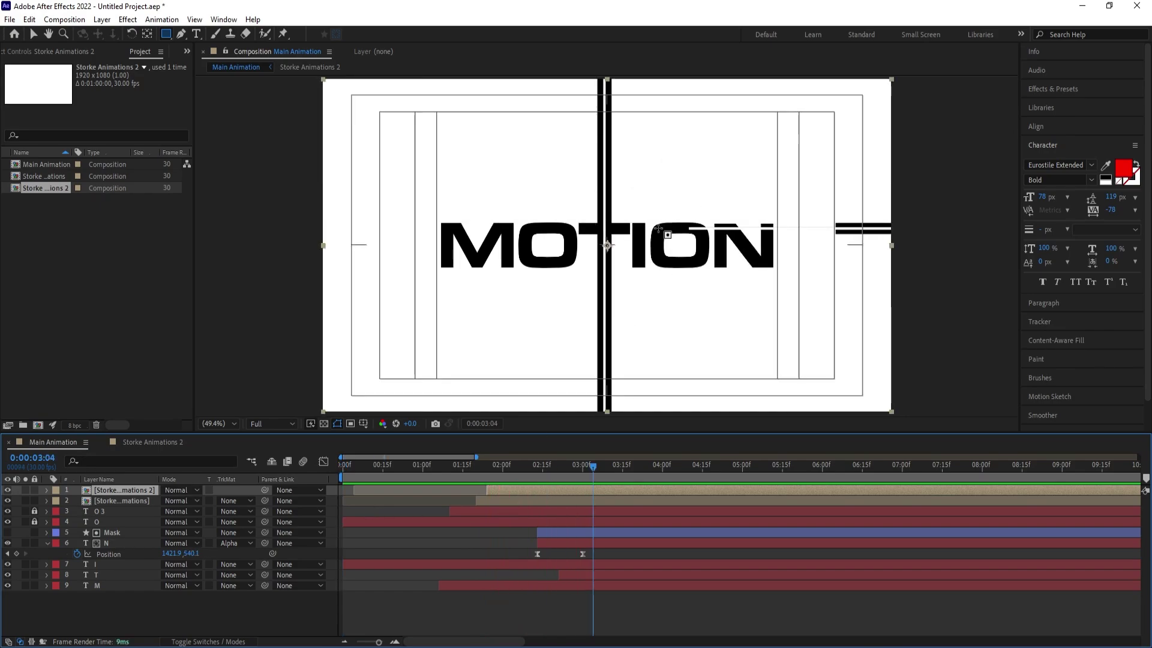
- Move the I layer's anchor point to the letter's bottom centre and trim the layer's start to 0:00:03:03
{"action": "left_click_drag", "start_coordinate": [590, 471], "coordinate": [585, 468]}
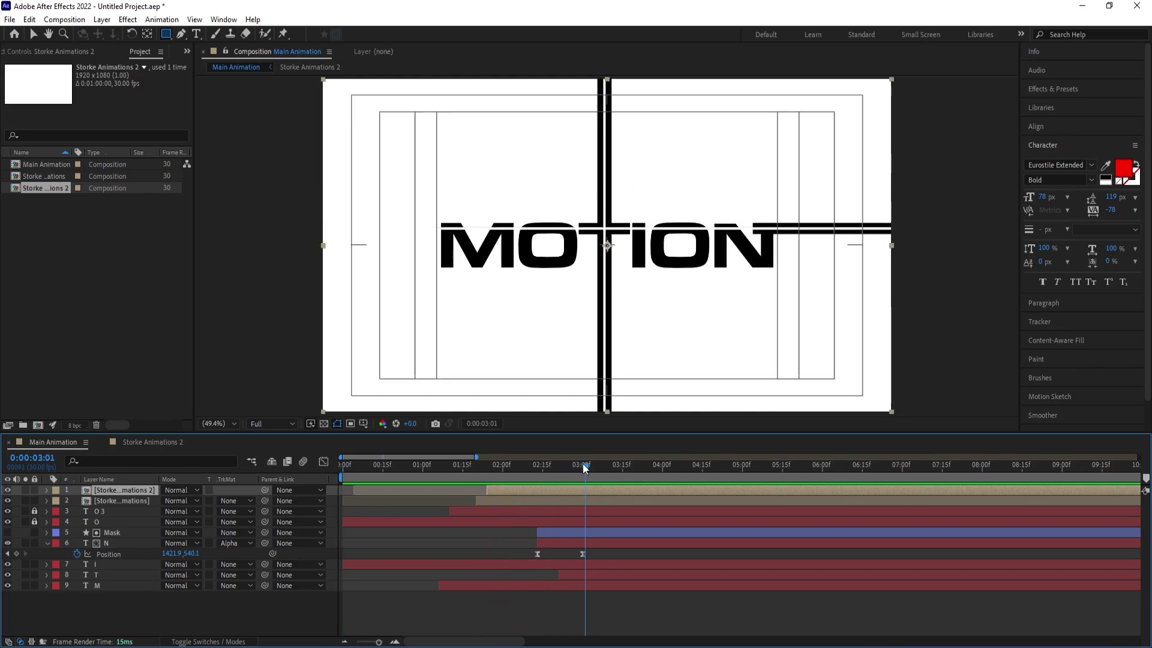
{"action": "left_click", "coordinate": [98, 562]}
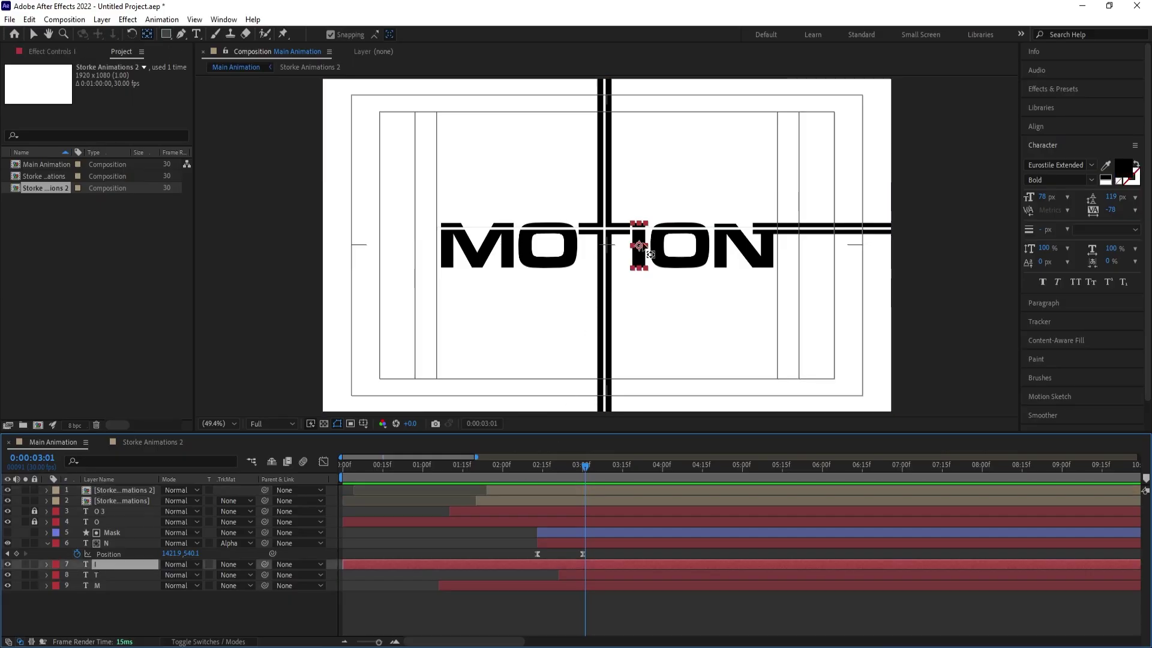
{"action": "scroll", "coordinate": [646, 252], "scroll_direction": "up", "scroll_amount": 4}
{"action": "left_click_drag", "start_coordinate": [620, 227], "coordinate": [617, 305]}
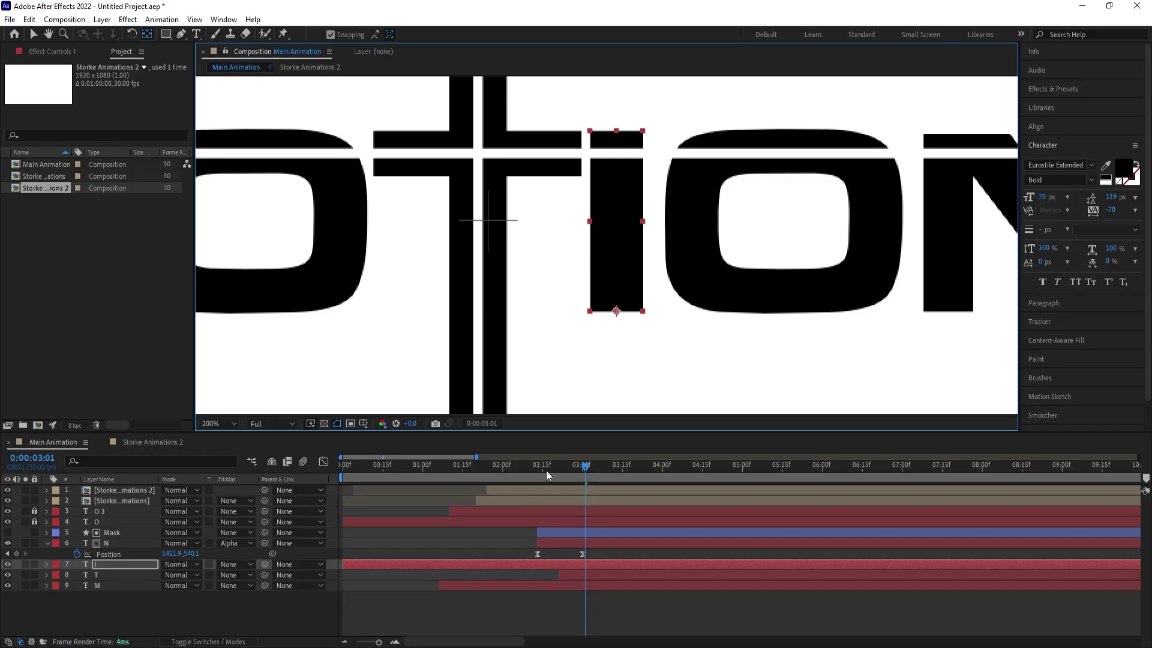
{"action": "left_click_drag", "start_coordinate": [546, 472], "coordinate": [590, 476]}
{"action": "key", "text": "alt+bracketleft"}
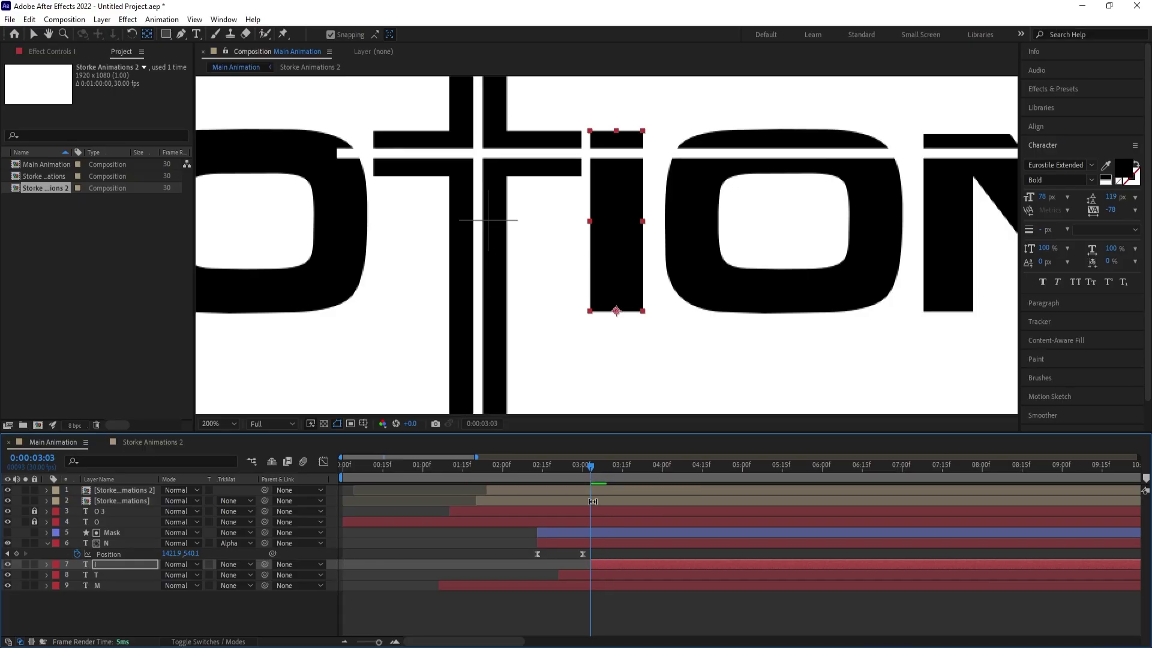
- Keyframe the I layer's scale at 0:00:03:03 and 0:00:04:01 with Easy Ease, setting only the first keyframe's vertical scale to 0%
{"action": "key", "text": "s"}
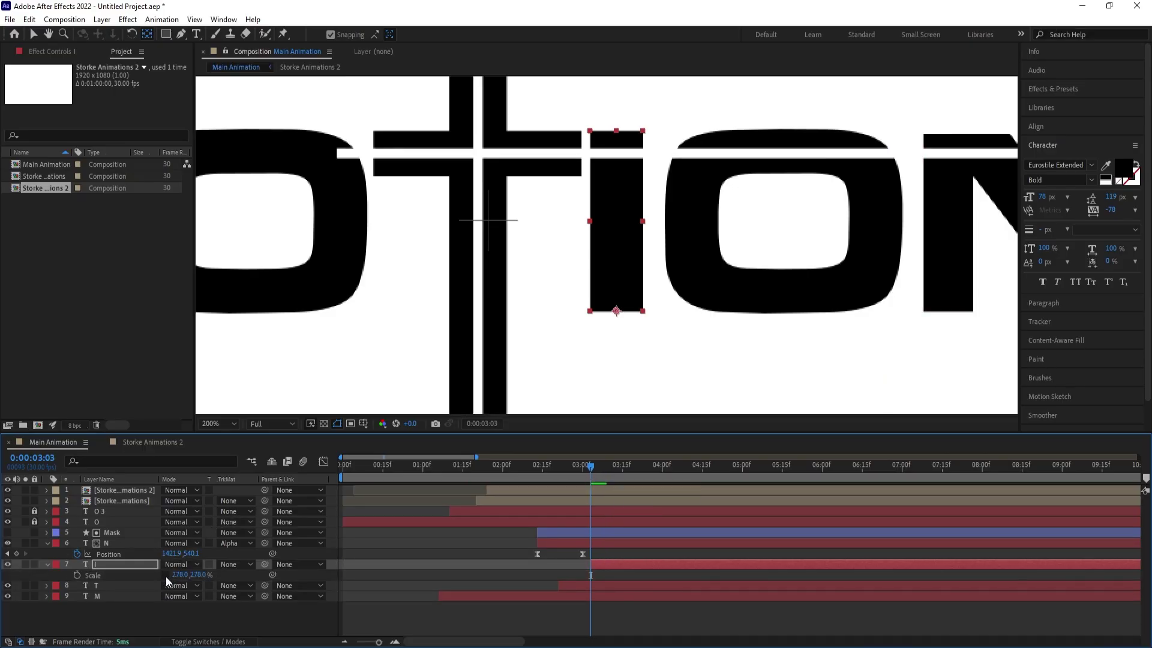
{"action": "left_click", "coordinate": [77, 575]}
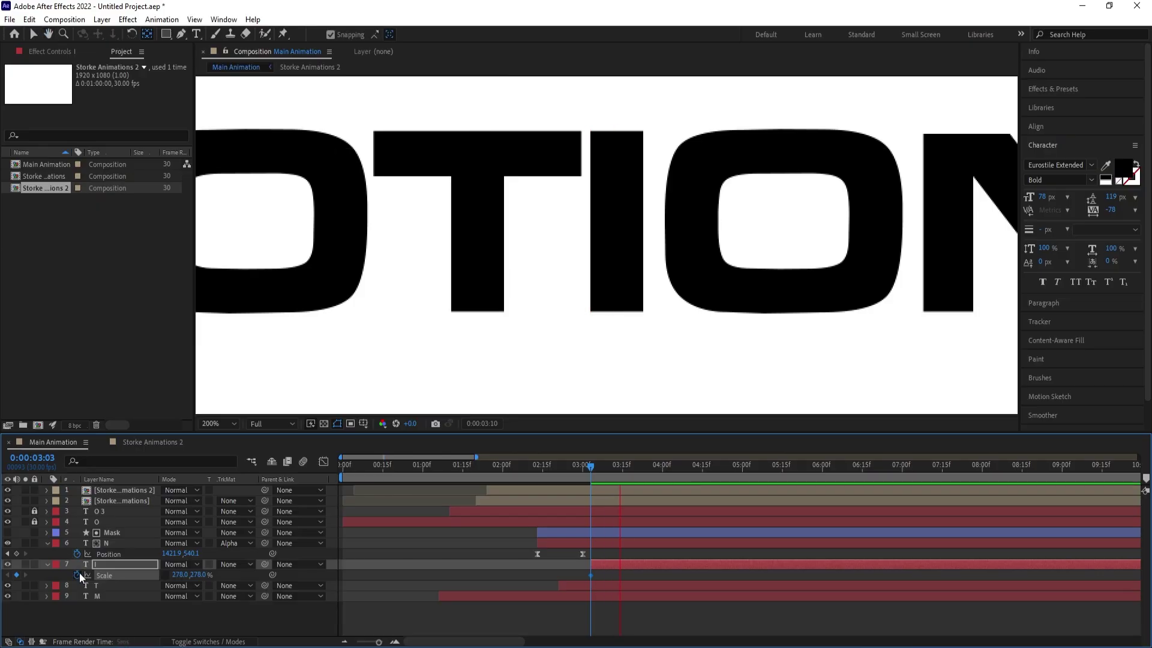
{"action": "key", "text": "space"}
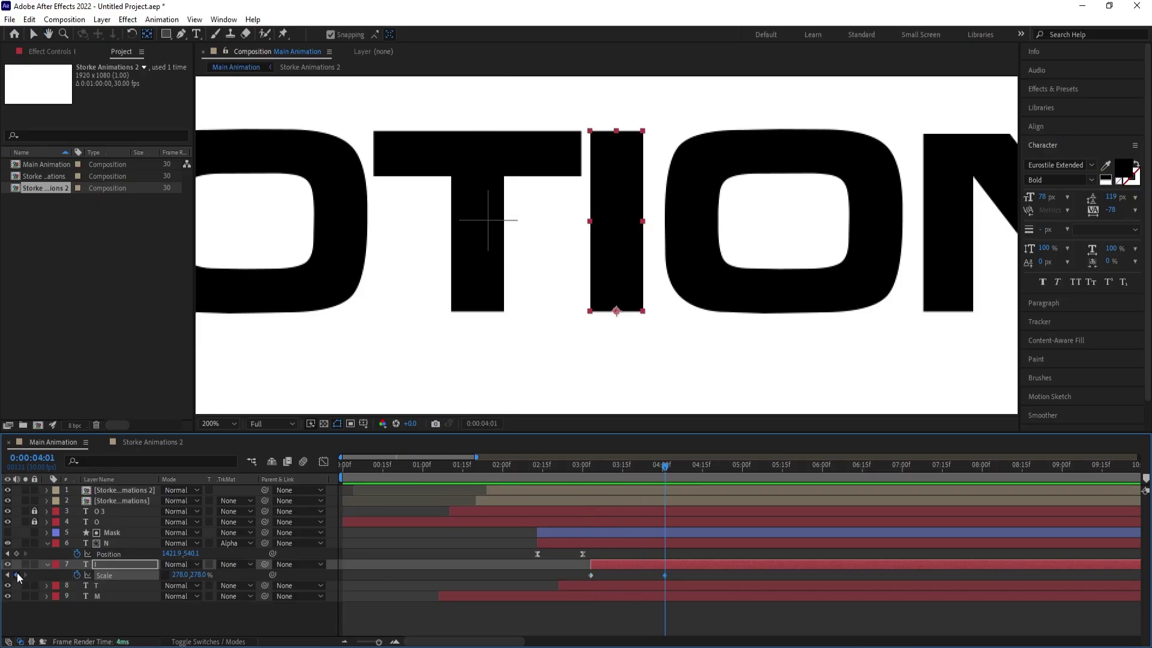
{"action": "key", "text": "space"}
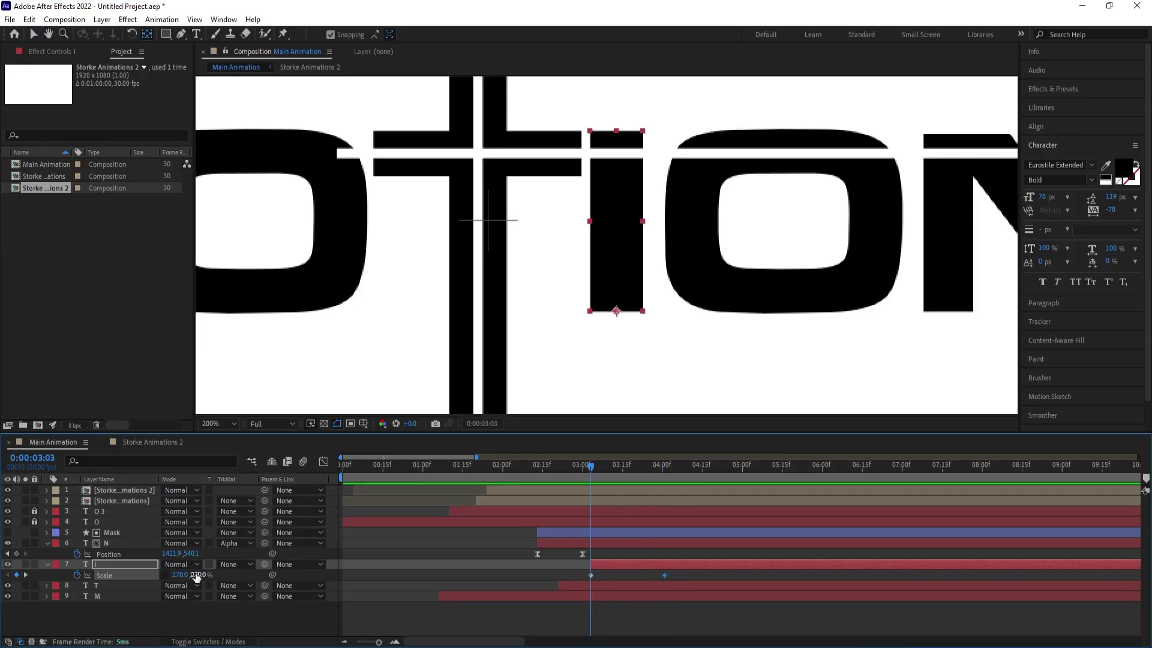
{"action": "key", "text": "Return"}
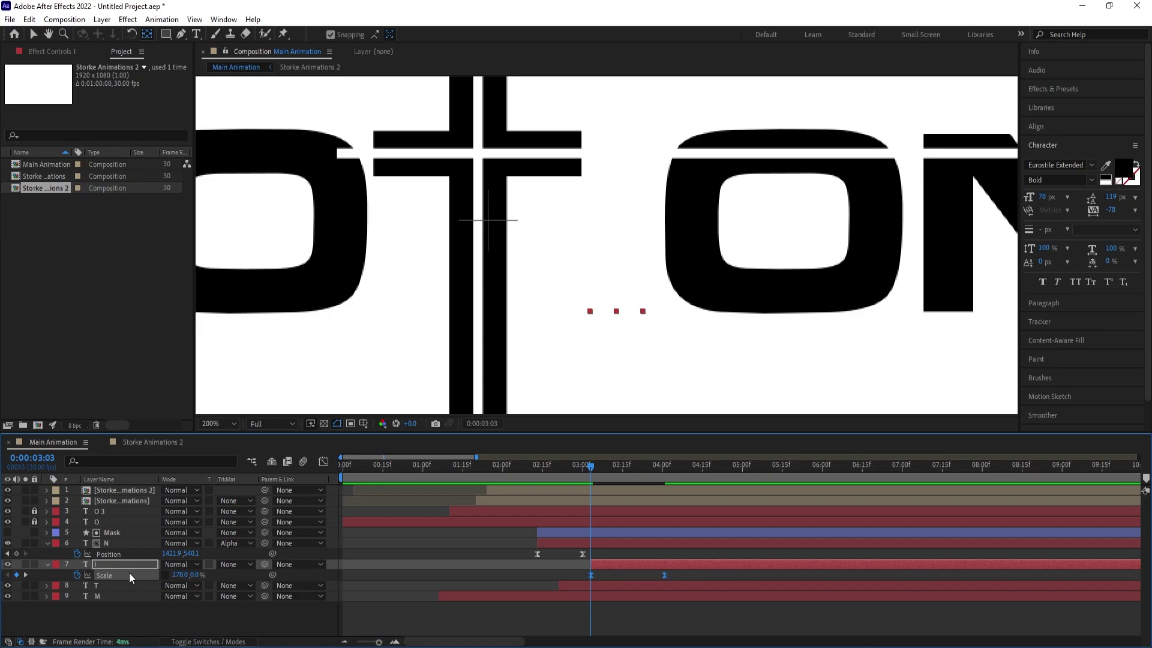
- Reshape the I layer's scale speed curve so the growth starts fast and eases out slowly, and preview it
{"action": "left_click", "coordinate": [323, 462]}
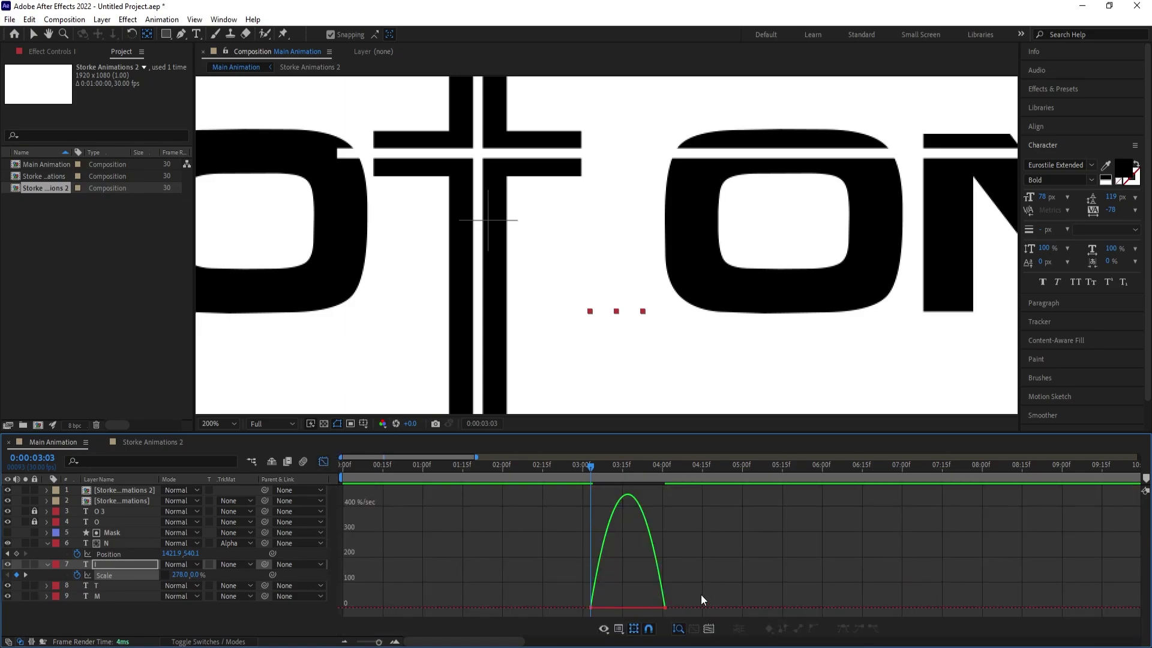
{"action": "left_click_drag", "start_coordinate": [702, 615], "coordinate": [591, 487]}
{"action": "left_click_drag", "start_coordinate": [652, 608], "coordinate": [600, 612]}
{"action": "left_click", "coordinate": [323, 462]}
{"action": "key", "text": "space"}
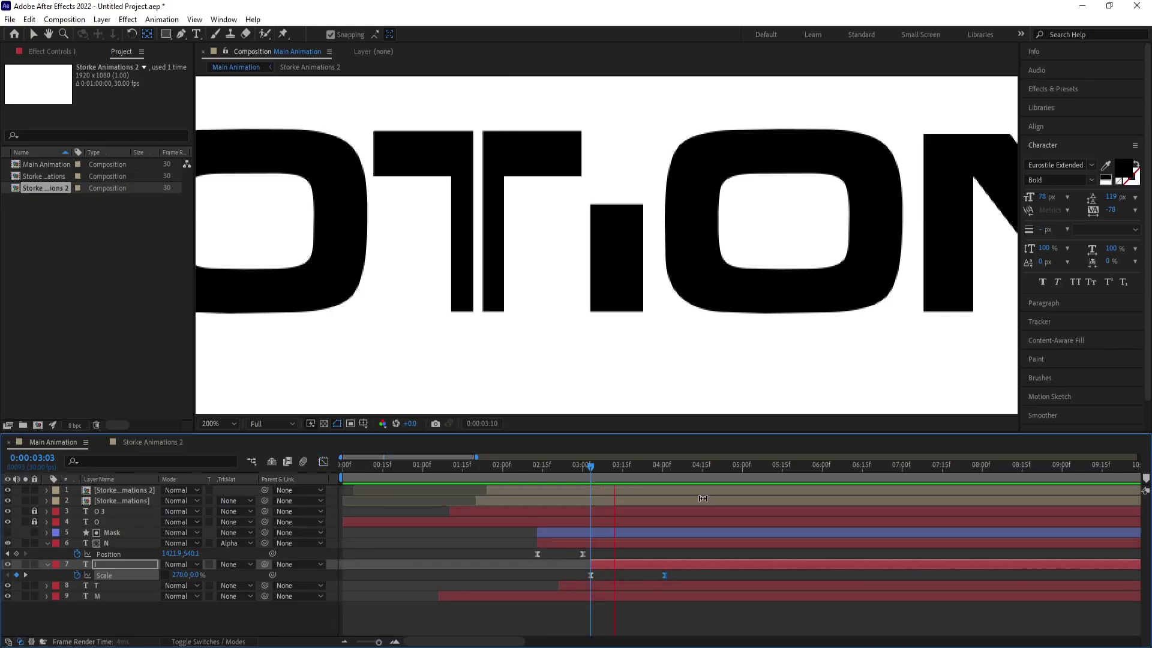
{"action": "key", "text": "space"}
- Fit the whole composition in the viewer and preview the animation from the start
{"action": "key", "text": "Home"}
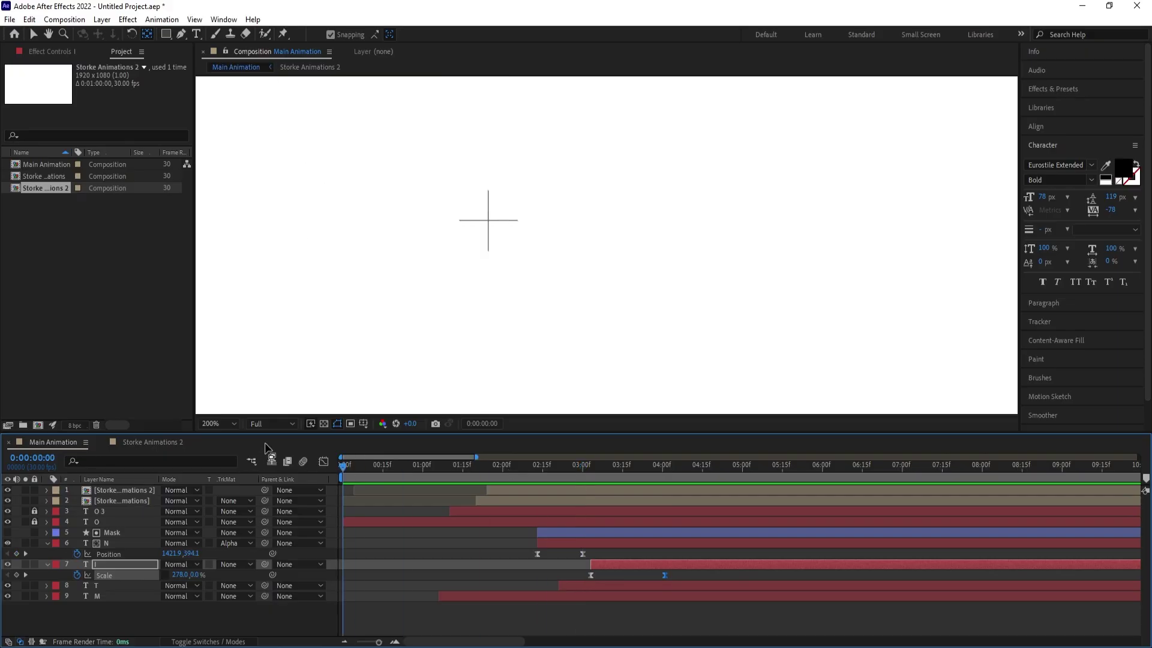
{"action": "left_click", "coordinate": [216, 427]}
{"action": "left_click", "coordinate": [233, 201]}
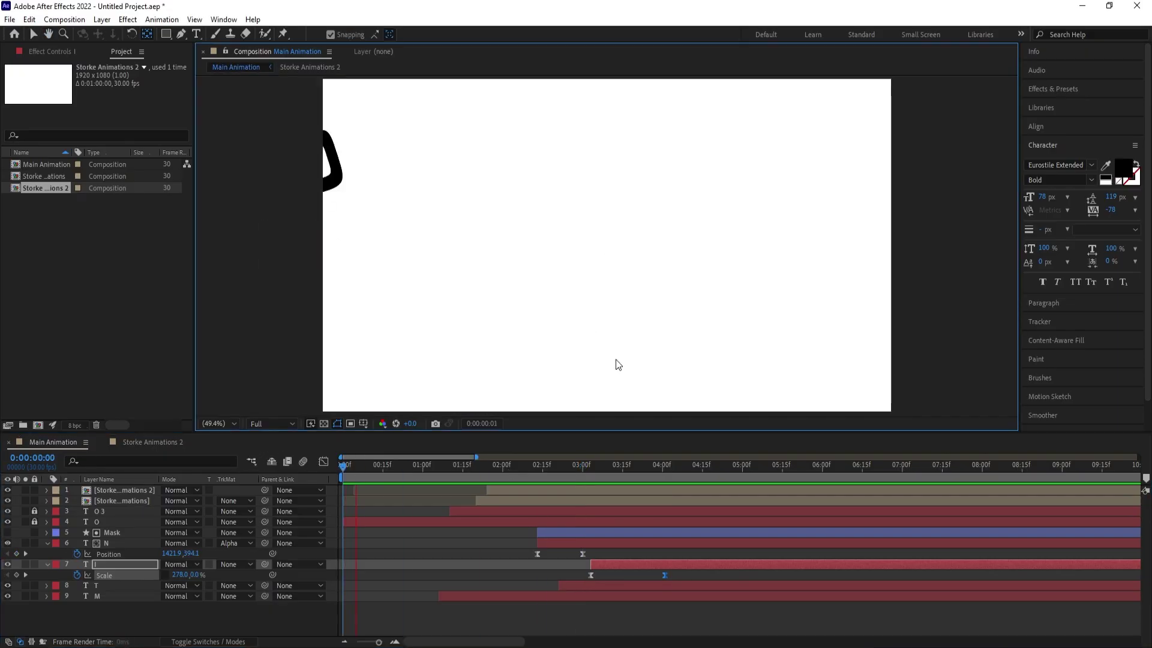
{"action": "key", "text": "space"}
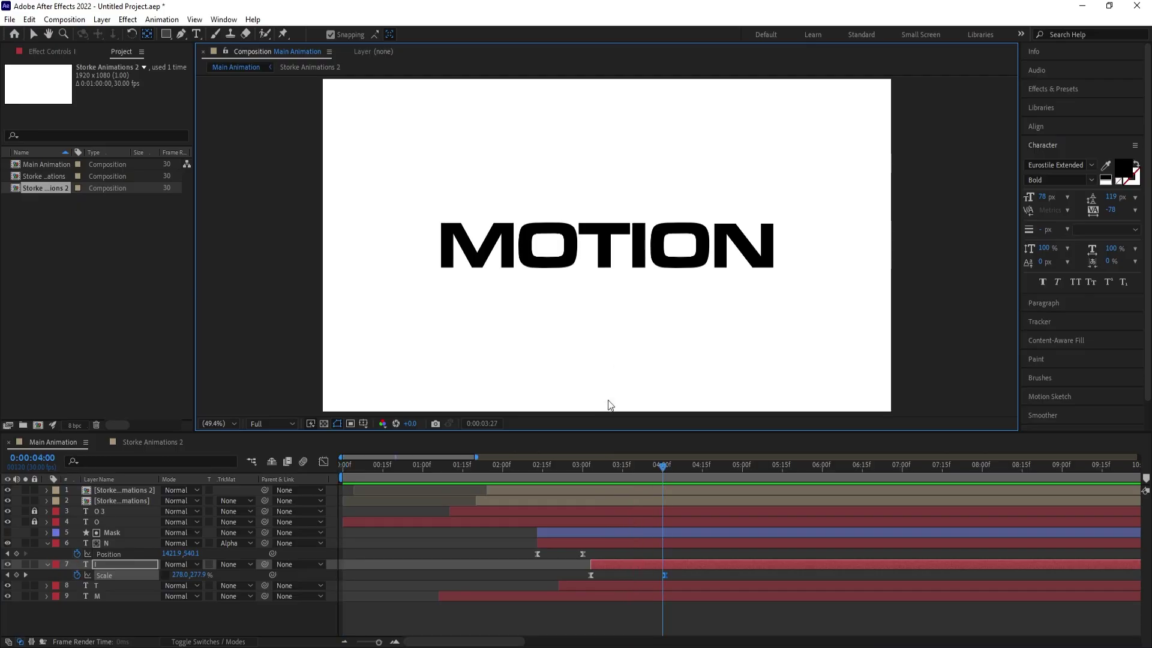
- Move the I layer's start to 0:00:01:00 and its last scale keyframe to 0:00:04:02
{"action": "left_click_drag", "start_coordinate": [573, 469], "coordinate": [422, 489]}
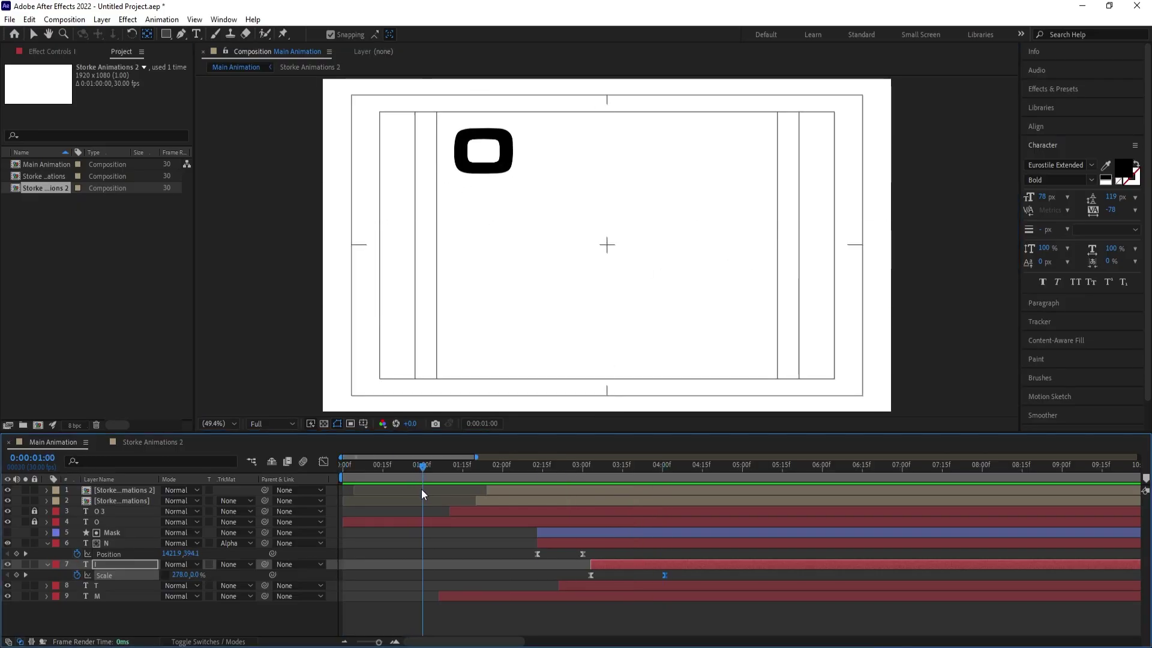
{"action": "key", "text": "bracketleft"}
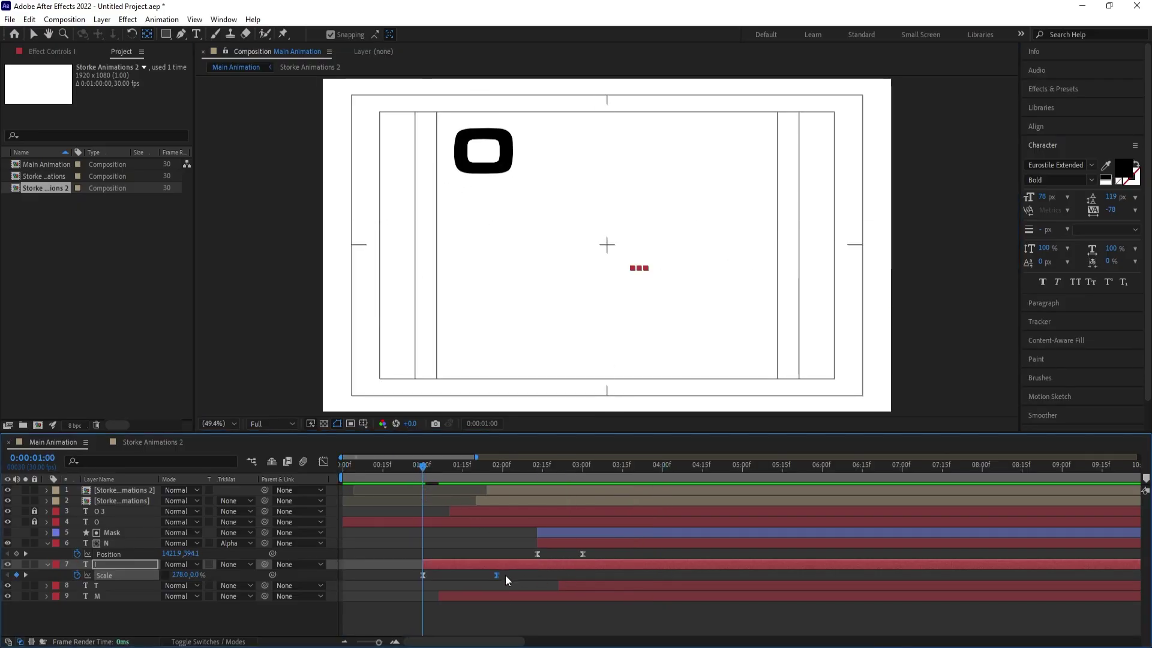
{"action": "left_click_drag", "start_coordinate": [496, 575], "coordinate": [666, 576]}
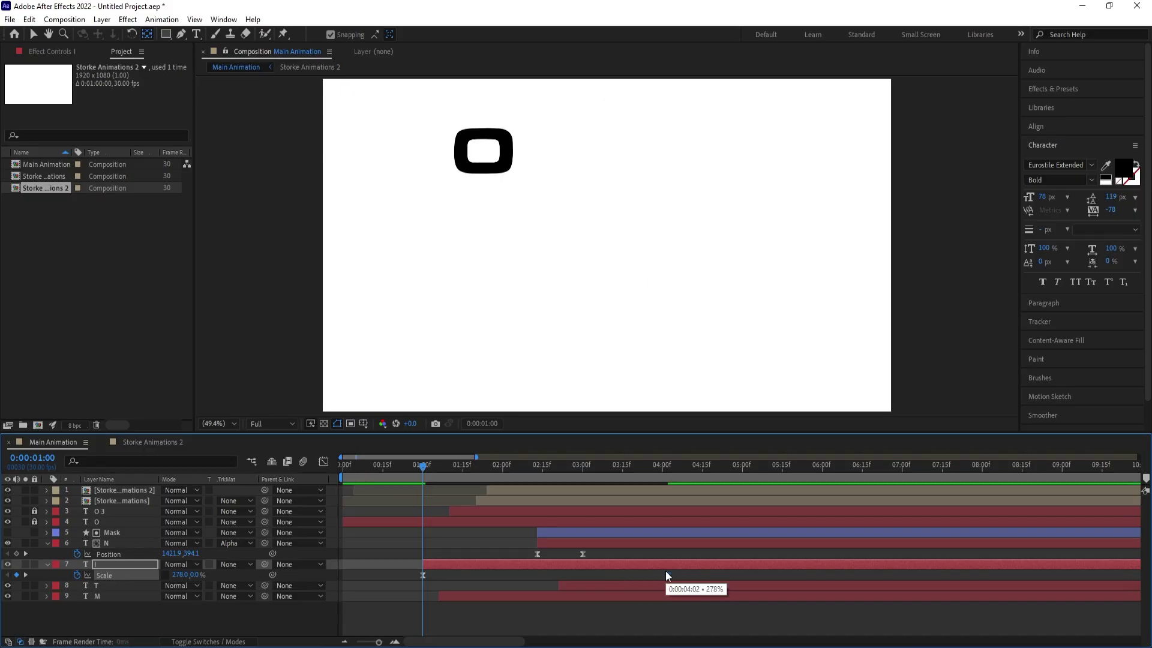
- Preview the slower growth of the I from 0:00:01:00 and again from the beginning of the composition
{"action": "key", "text": "space"}
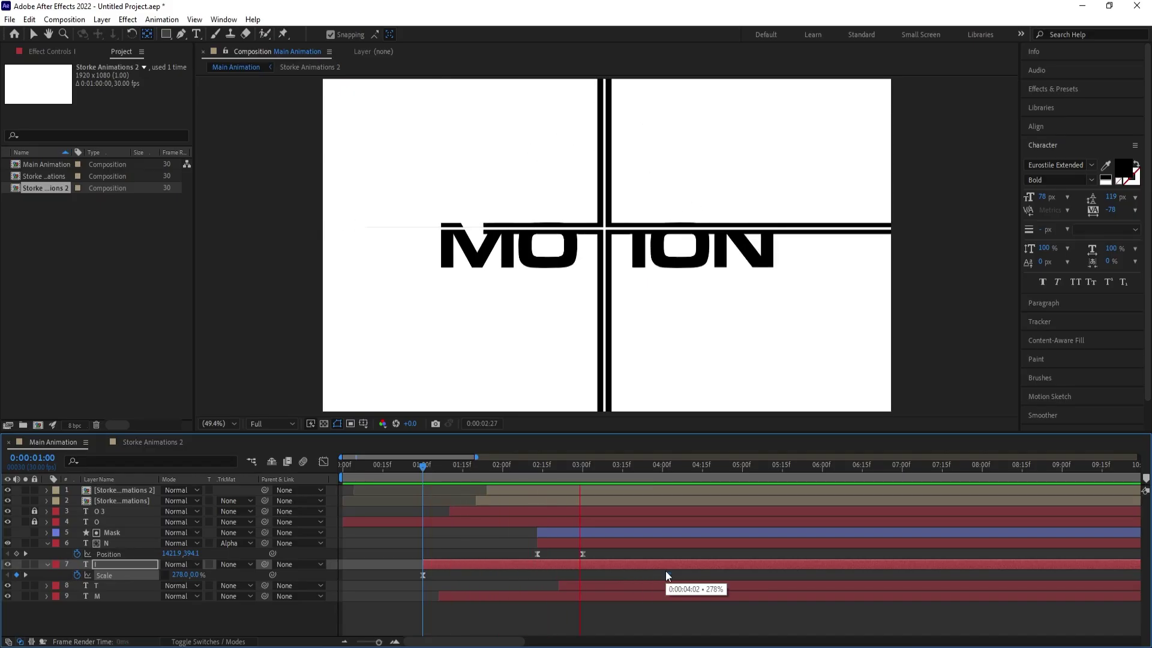
{"action": "key", "text": "space"}
{"action": "key", "text": "Home"}
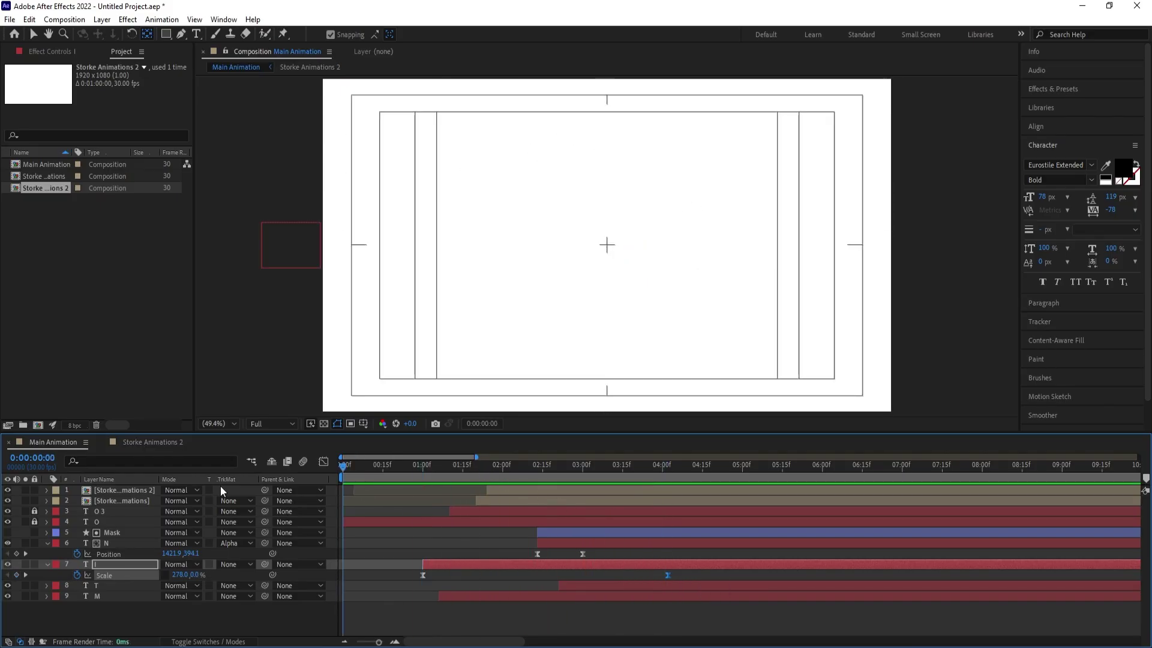
{"action": "key", "text": "space"}
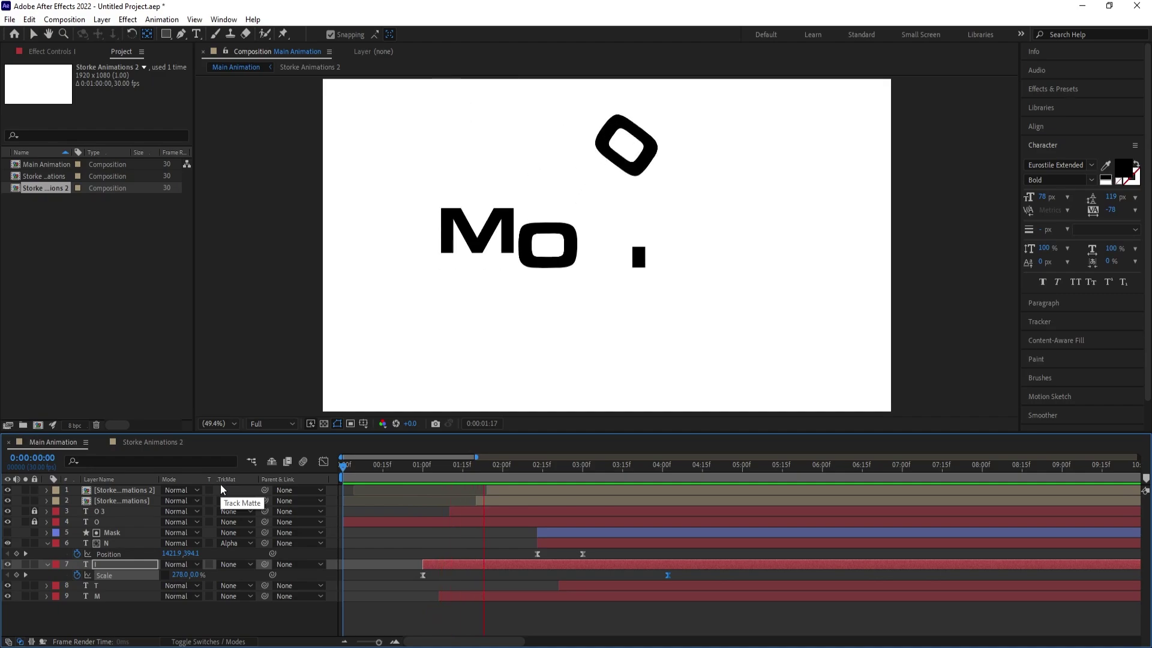
{"action": "key", "text": "space"}
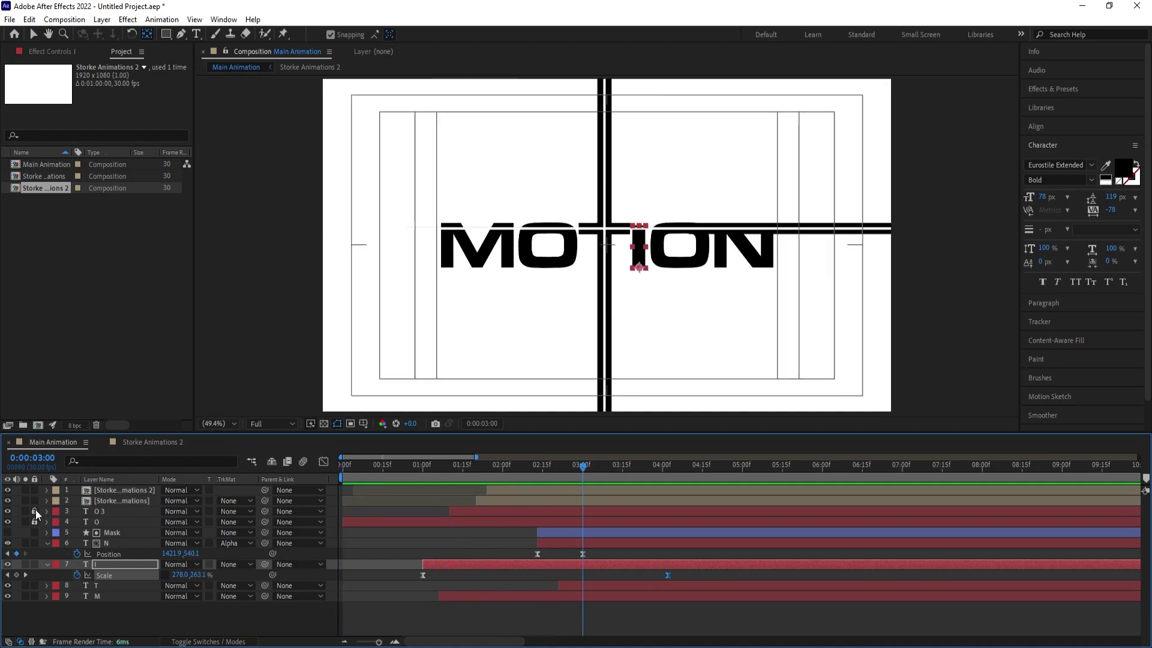
- Unlock both O layers and enable motion blur for all Main Animation layers and the shape layers in both Storke Animations compositions
{"action": "left_click_drag", "start_coordinate": [35, 511], "coordinate": [35, 521]}
{"action": "key", "text": "F4"}
{"action": "key", "text": "ctrl+a"}
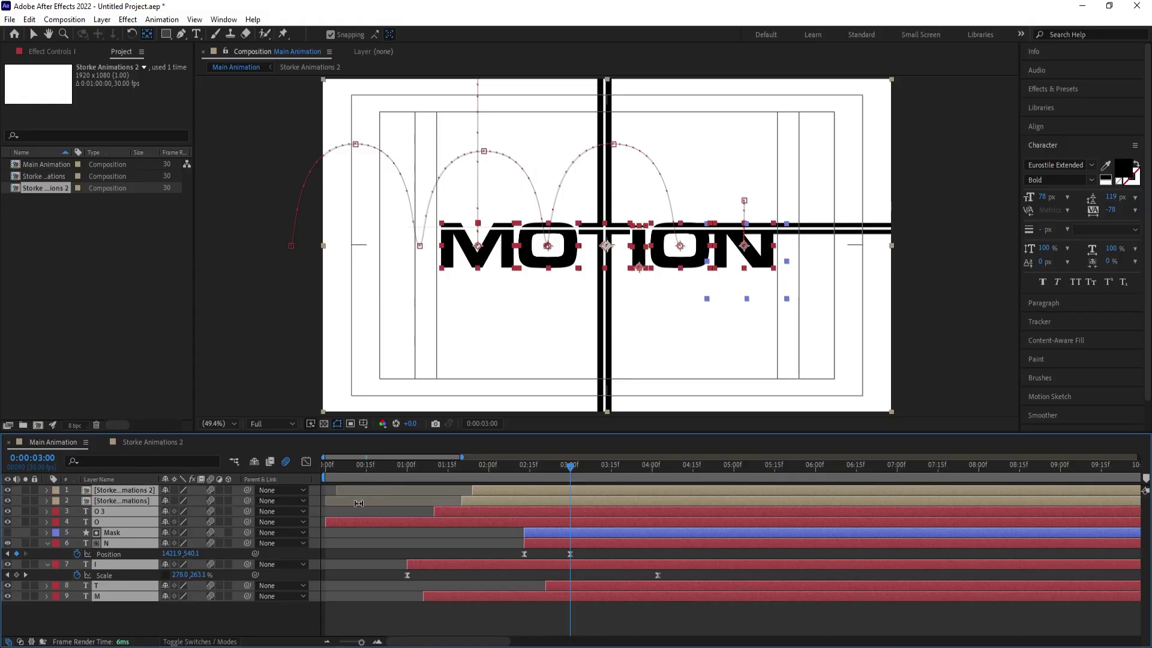
{"action": "left_click", "coordinate": [354, 514]}
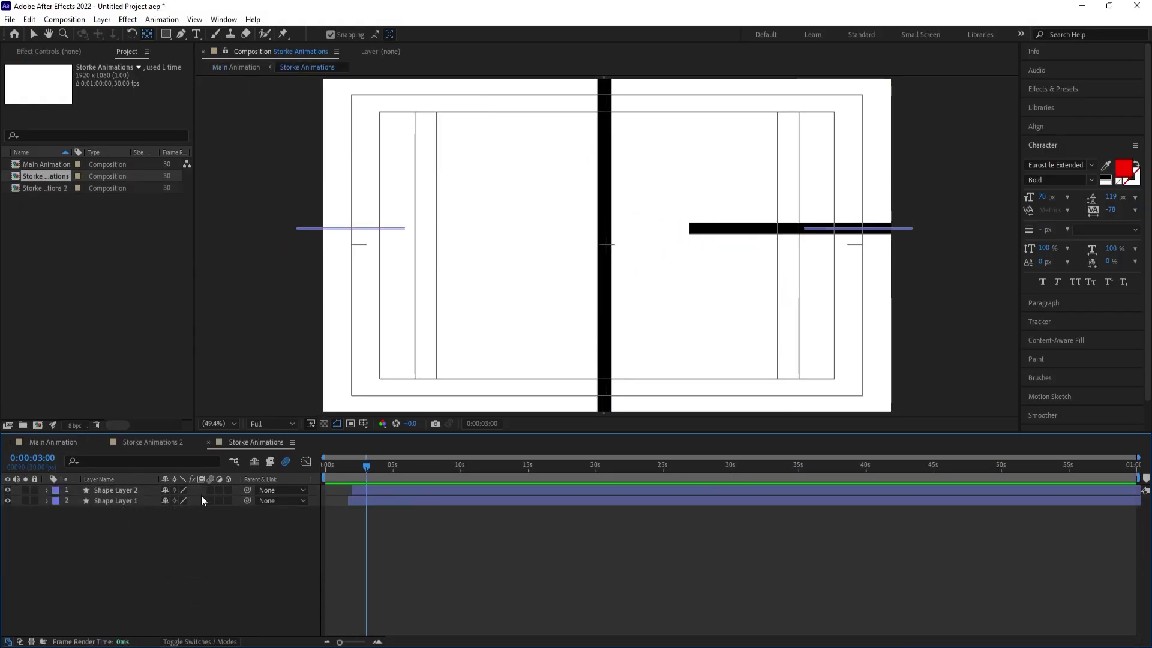
{"action": "left_click", "coordinate": [163, 443]}
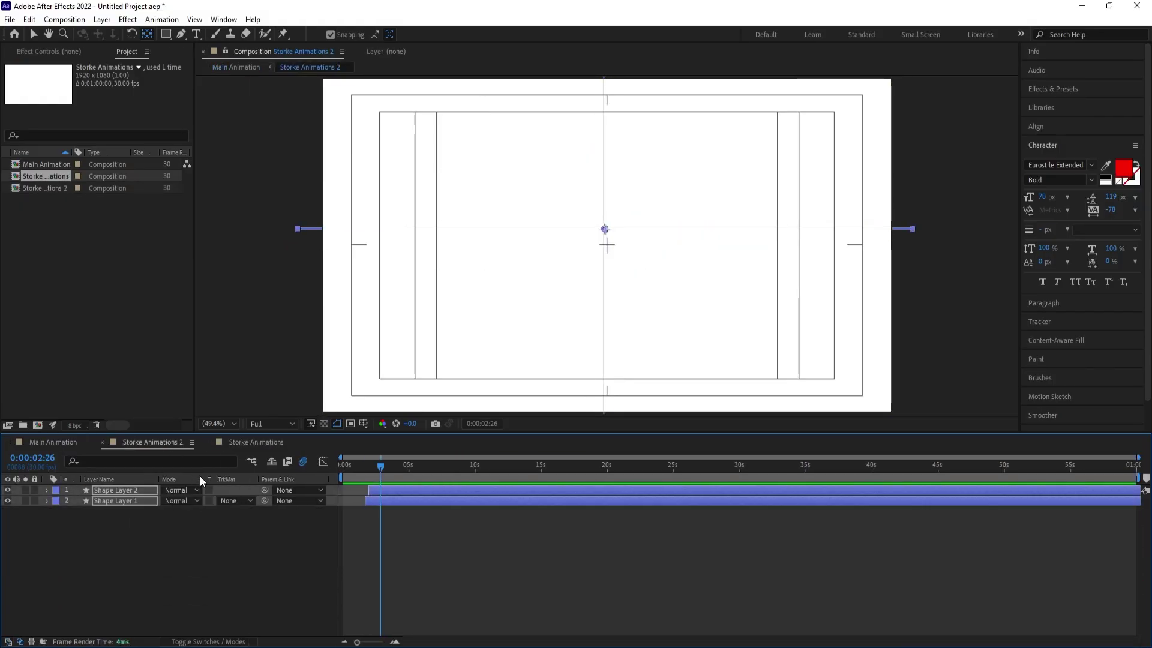
{"action": "key", "text": "F4"}
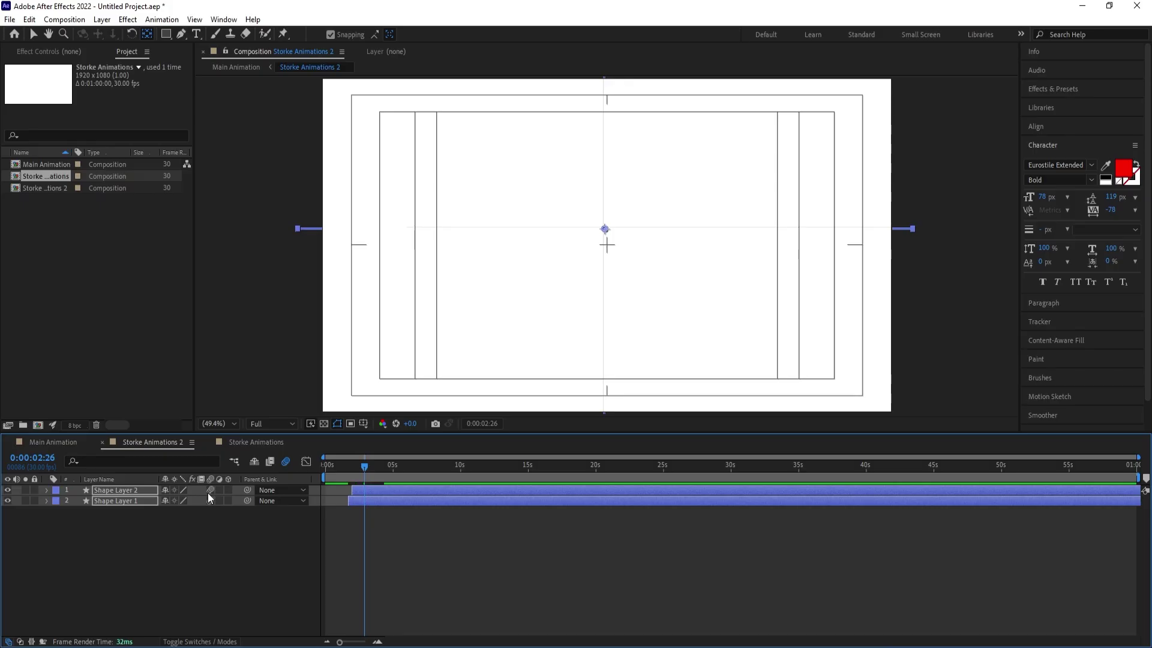
- Return to the Main Animation composition and play the motion-blurred animation from the start twice
{"action": "left_click", "coordinate": [74, 435]}
{"action": "key", "text": "Home"}
{"action": "key", "text": "space"}
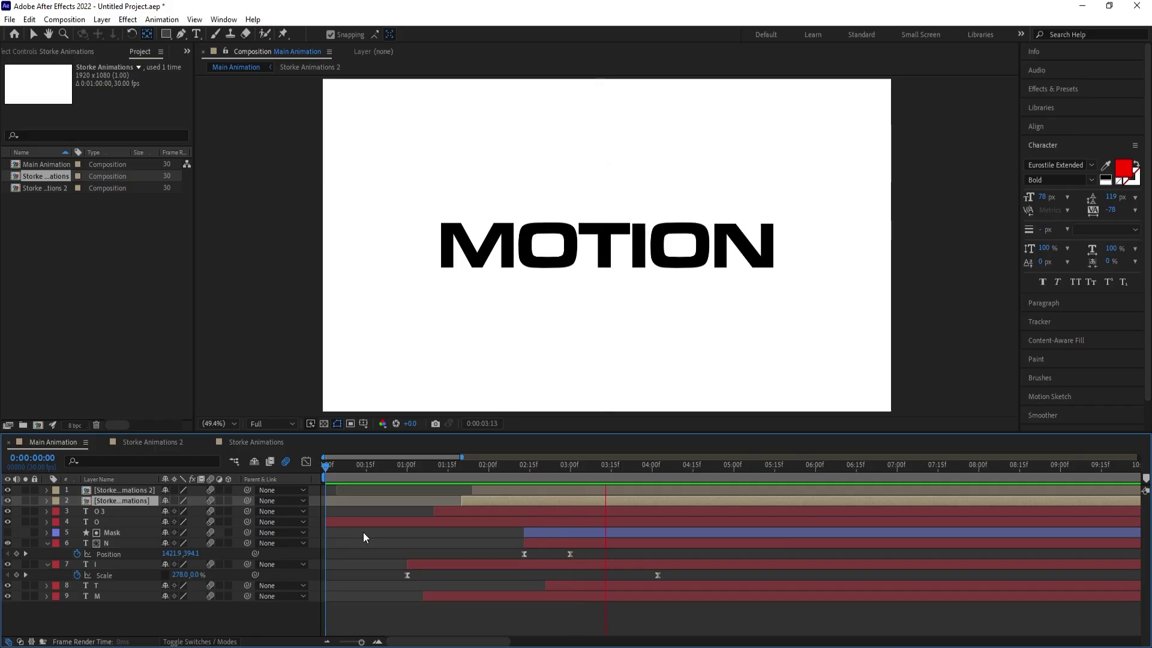
{"action": "key", "text": "space"}
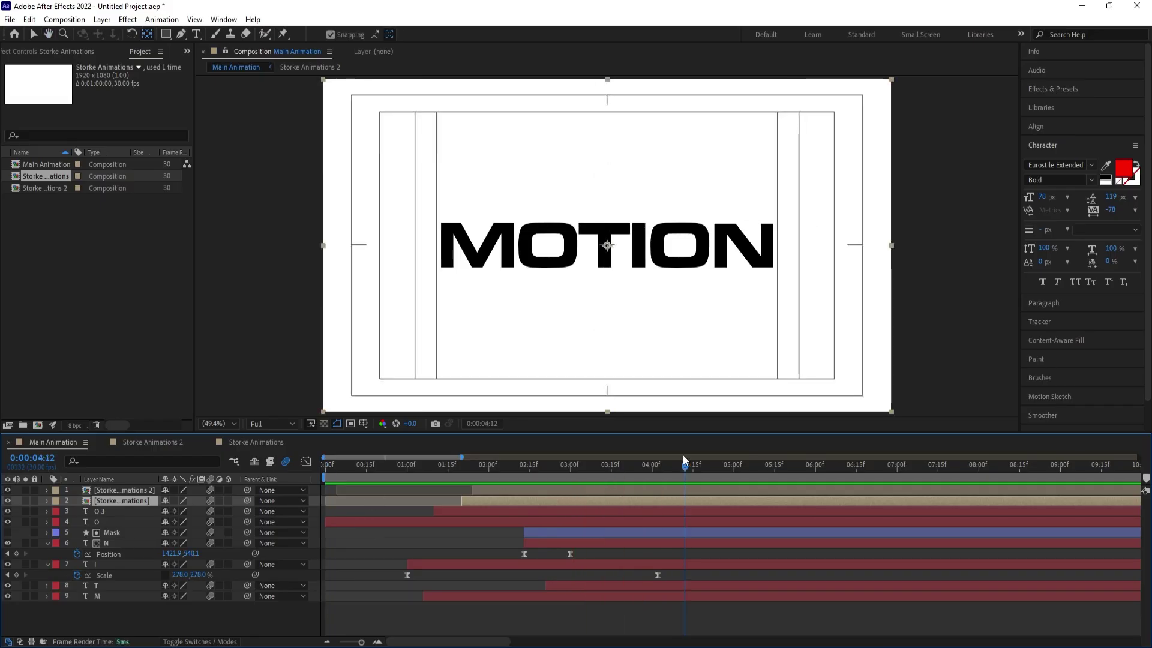
{"action": "left_click_drag", "start_coordinate": [683, 463], "coordinate": [319, 468]}
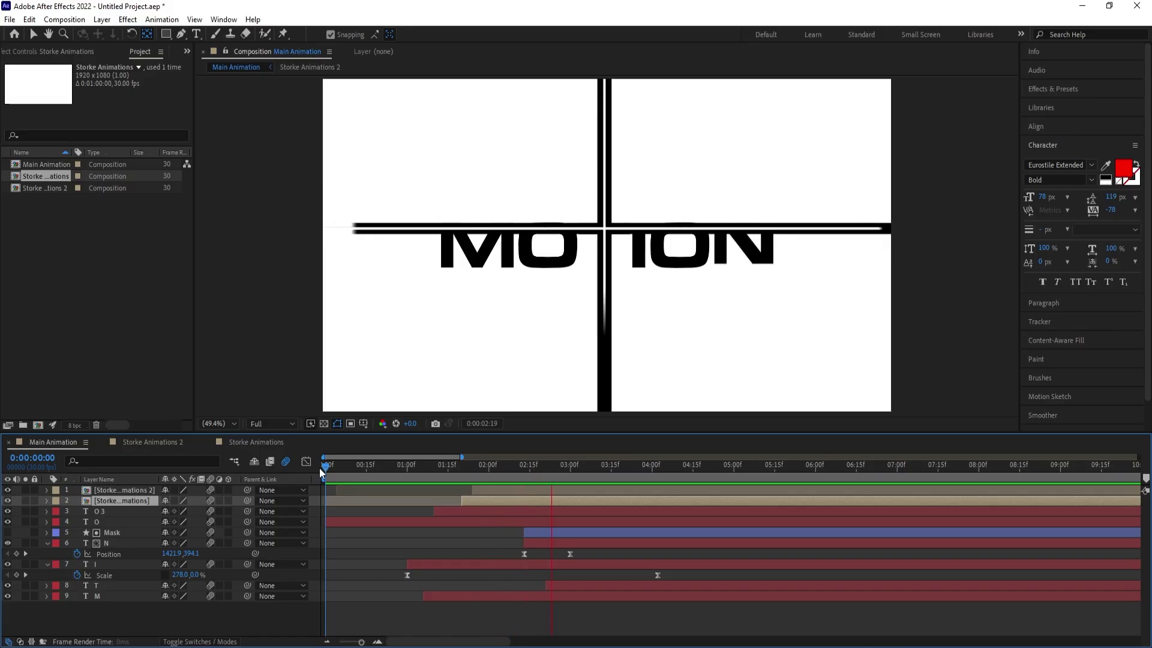
{"action": "key", "text": "space"}
- Collapse the open layer properties and pre-compose all Main Animation layers under the default name
{"action": "left_click", "coordinate": [340, 542]}
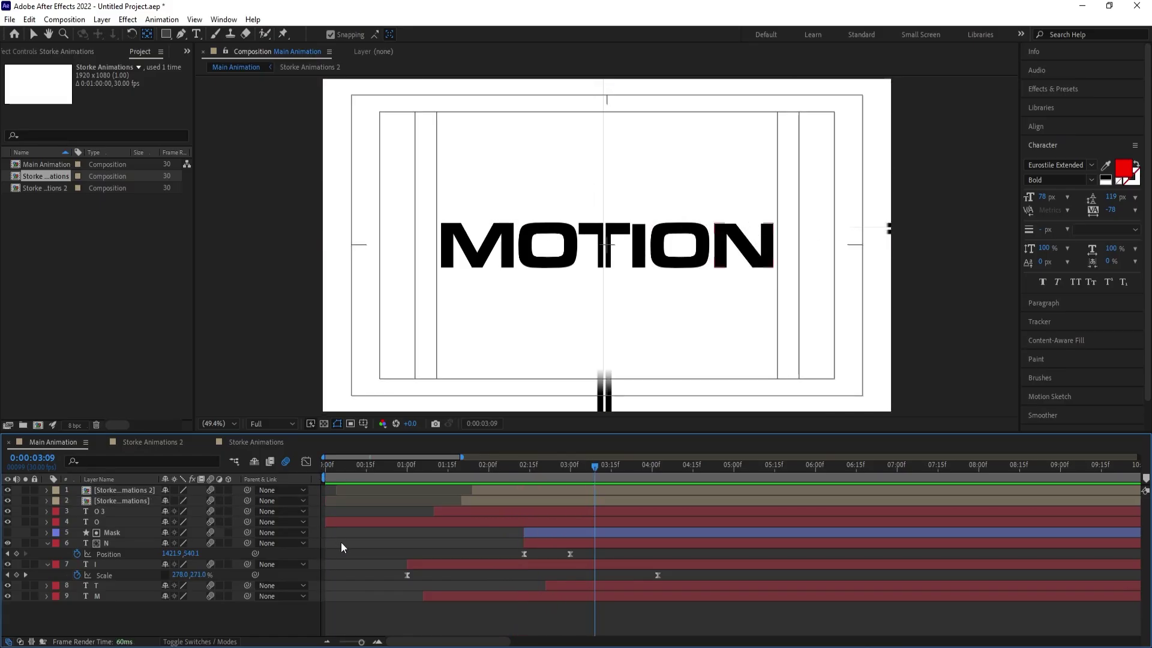
{"action": "key", "text": "u"}
{"action": "key", "text": "u"}
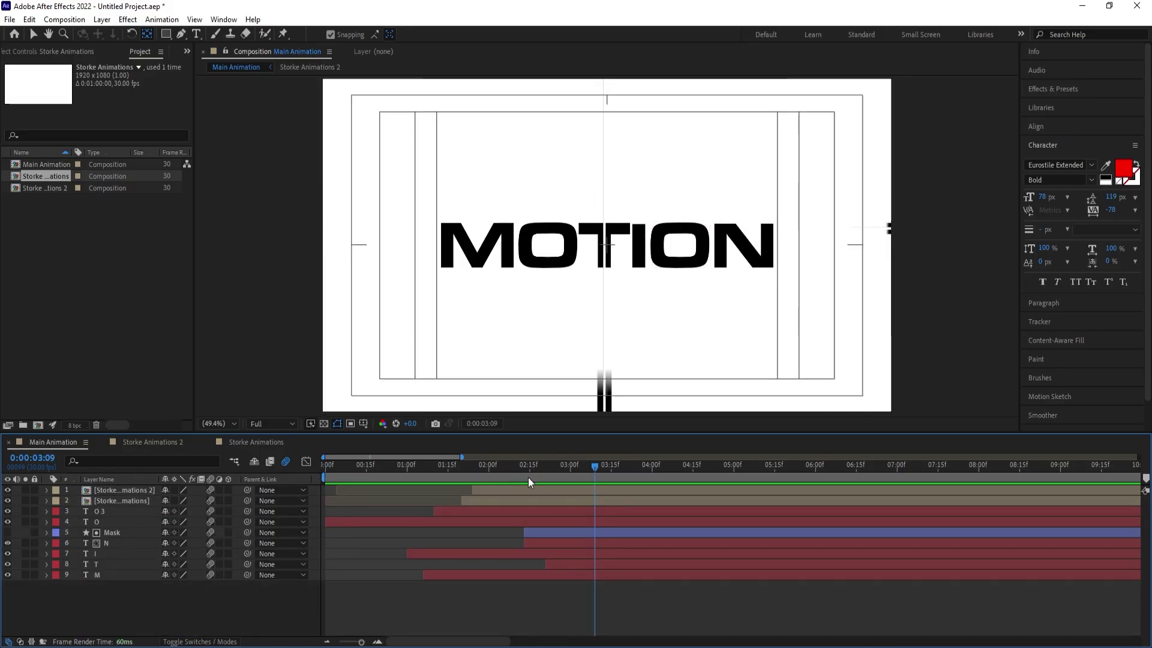
{"action": "left_click_drag", "start_coordinate": [595, 479], "coordinate": [624, 480]}
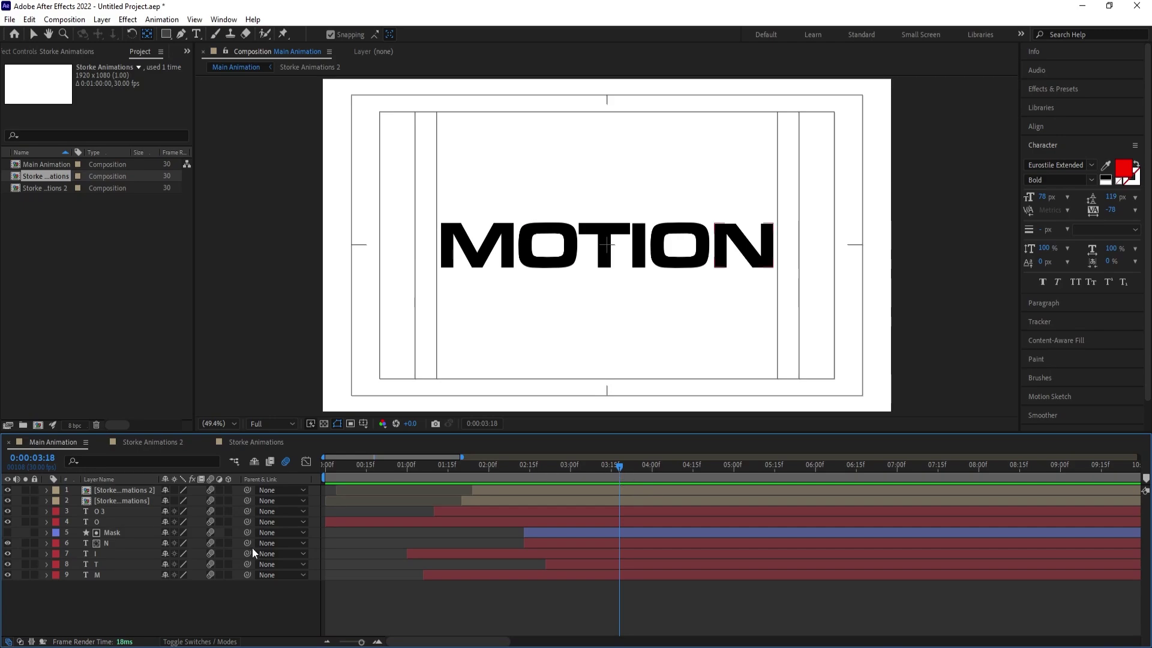
{"action": "key", "text": "ctrl+a"}
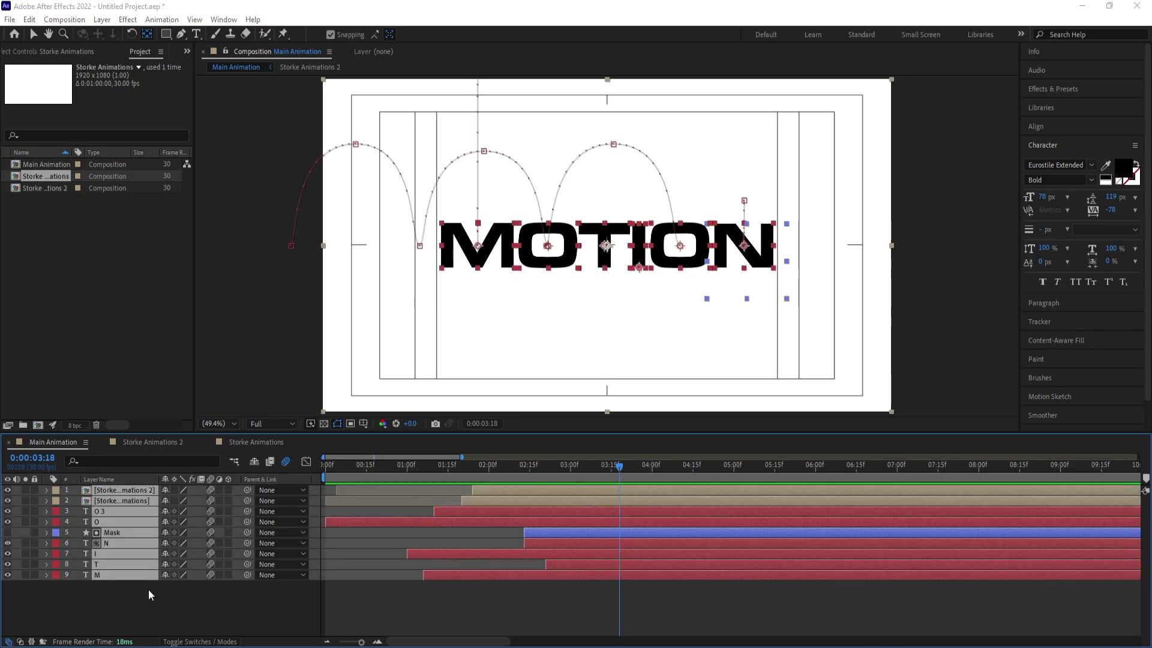
{"action": "key", "text": "ctrl+shift+c"}
{"action": "key", "text": "Return"}
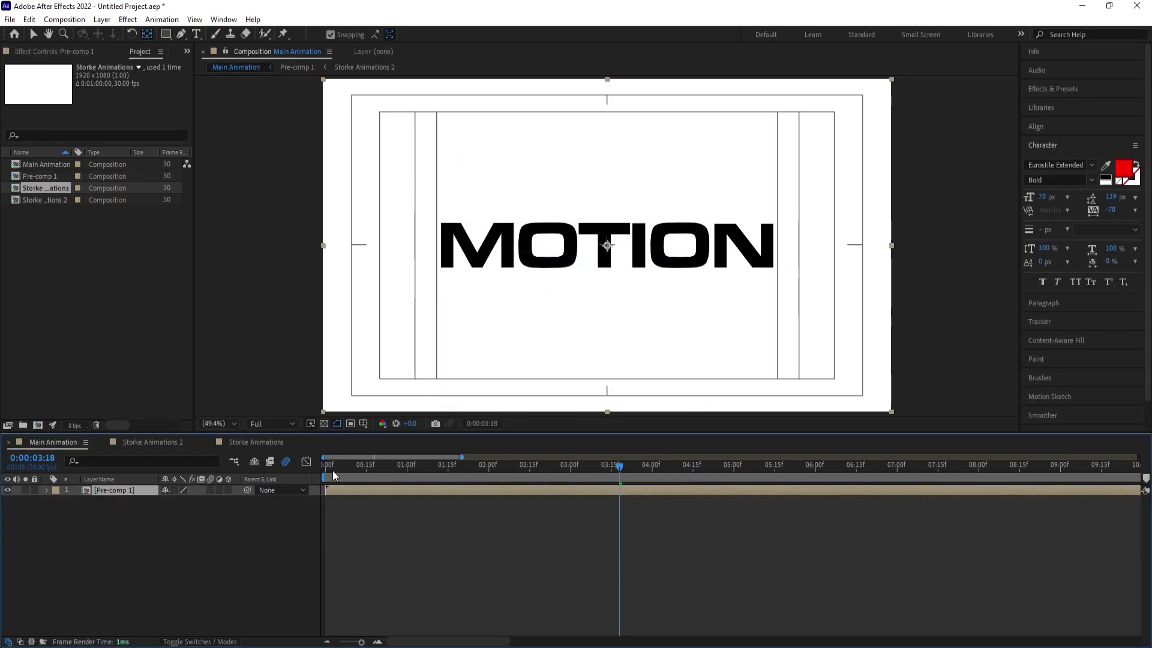
- Preview the pre-composed animation from the start
{"action": "key", "text": "Home"}
{"action": "key", "text": "space"}
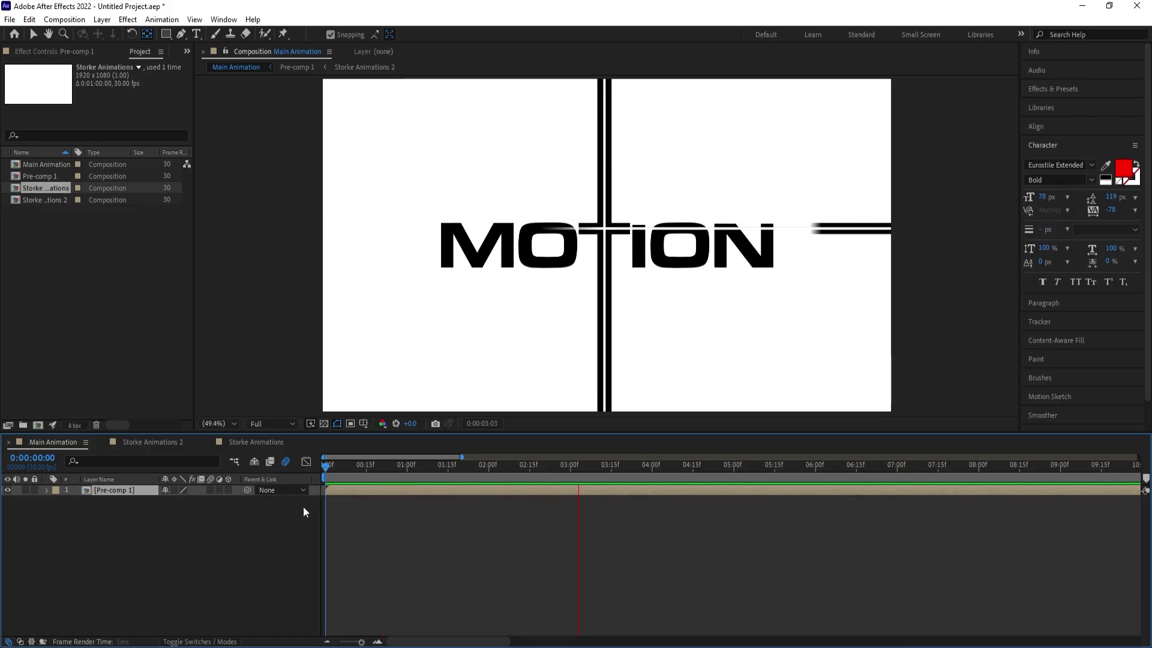
{"action": "key", "text": "space"}
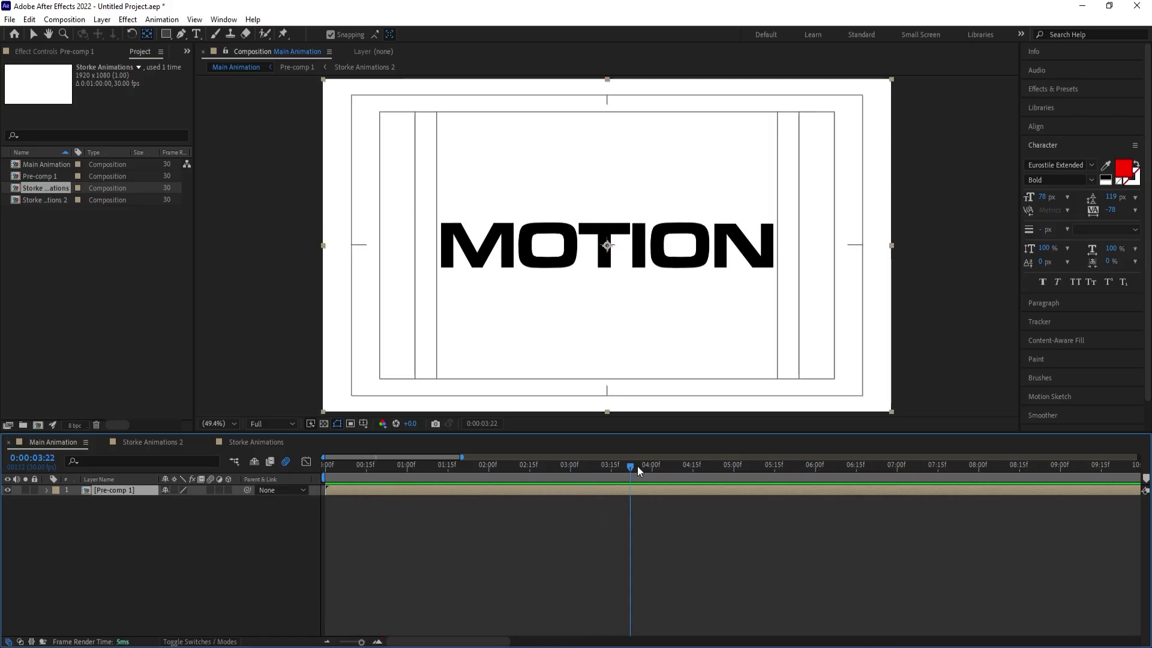
- Add a Position keyframe to Pre-comp 1 at 0:00:03:23 and another at 0:00:04:29 with MOTION moved down about one letter height
{"action": "left_click_drag", "start_coordinate": [630, 468], "coordinate": [634, 470]}
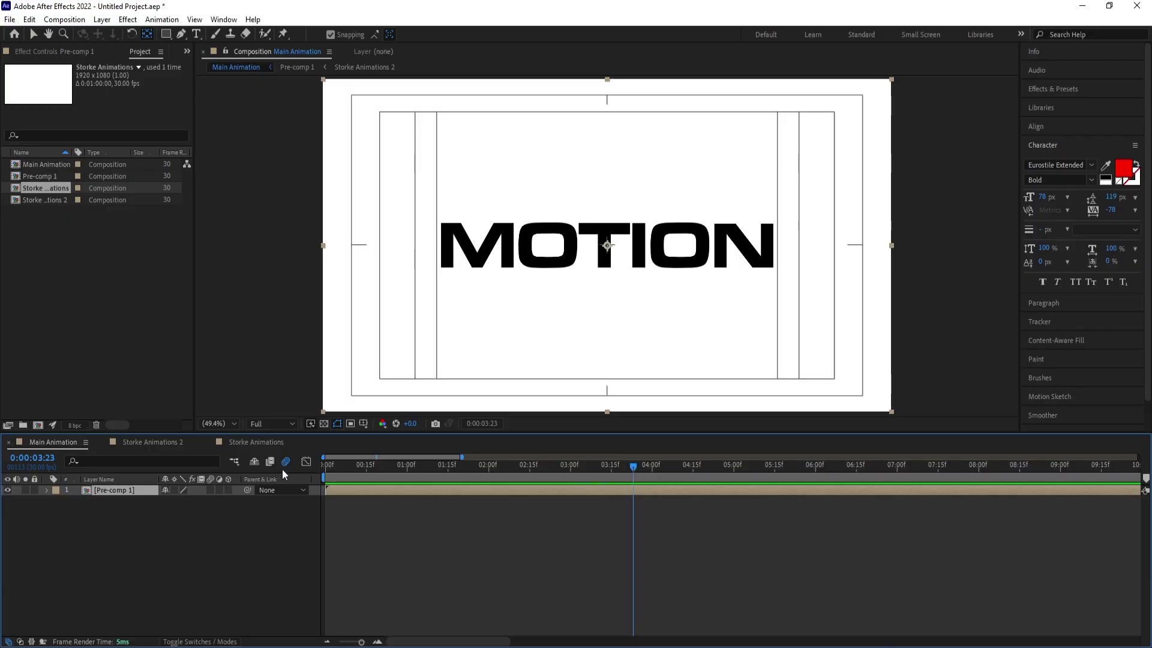
{"action": "key", "text": "p"}
{"action": "left_click", "coordinate": [78, 501]}
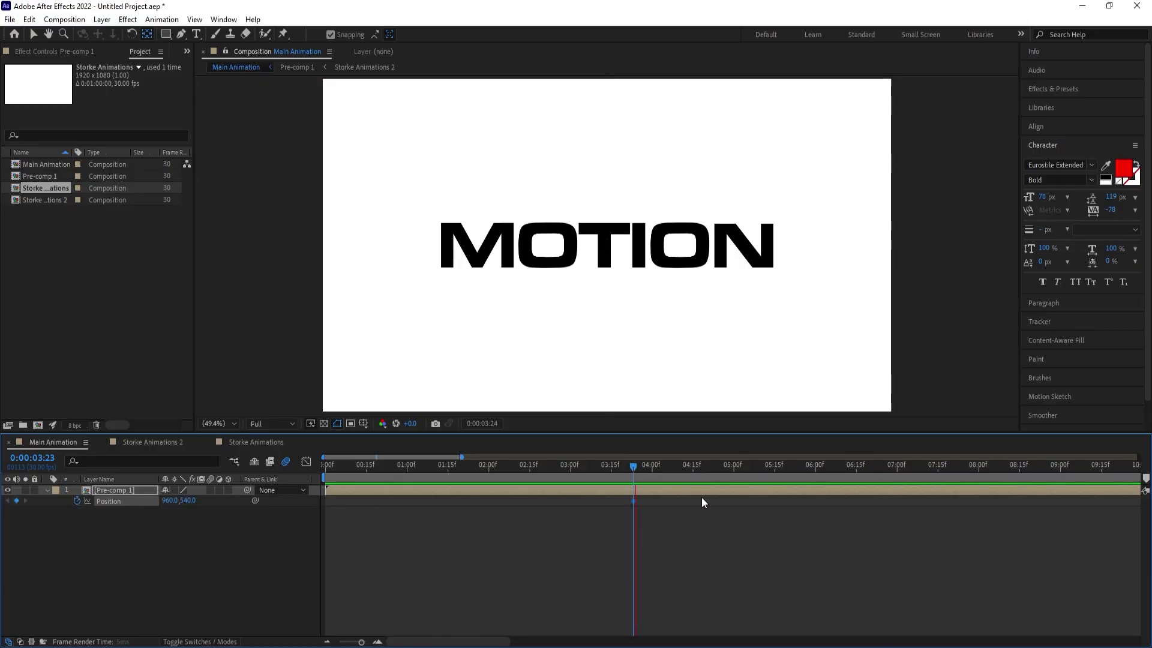
{"action": "left_click", "coordinate": [743, 466]}
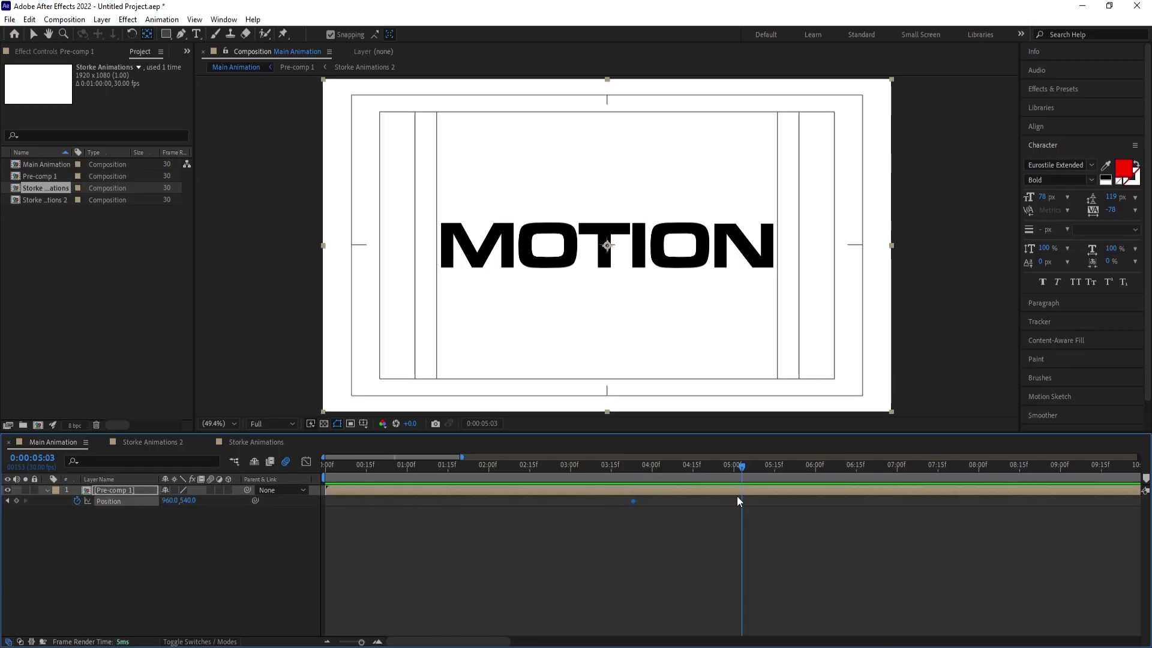
{"action": "left_click", "coordinate": [732, 472]}
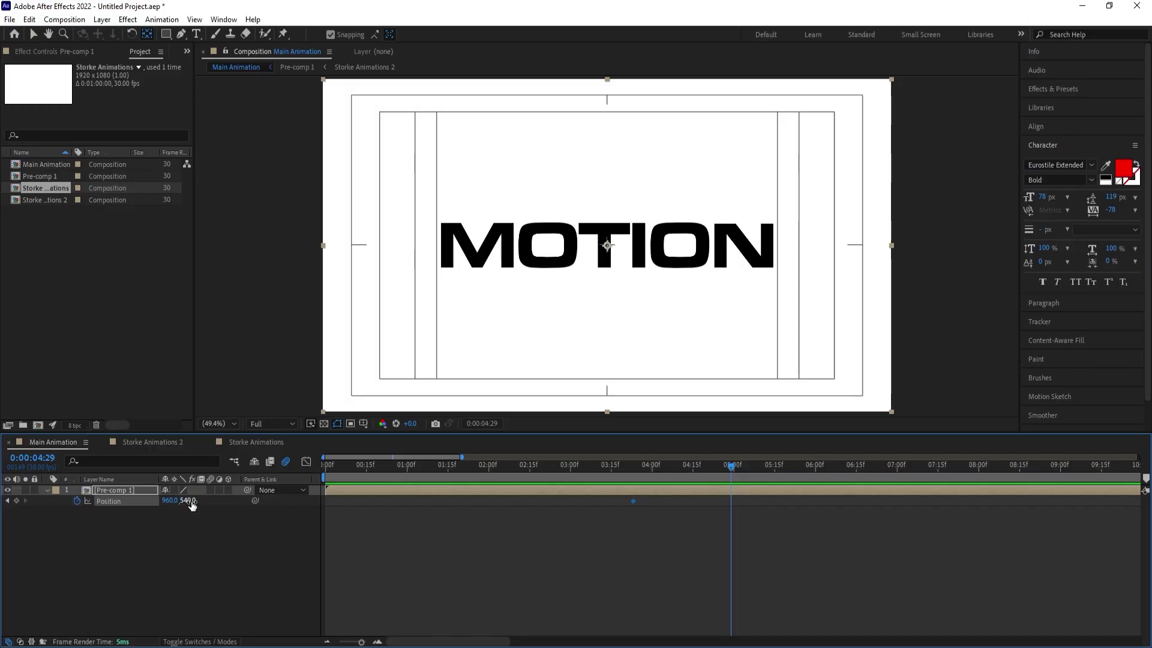
{"action": "left_click_drag", "start_coordinate": [192, 506], "coordinate": [280, 505]}
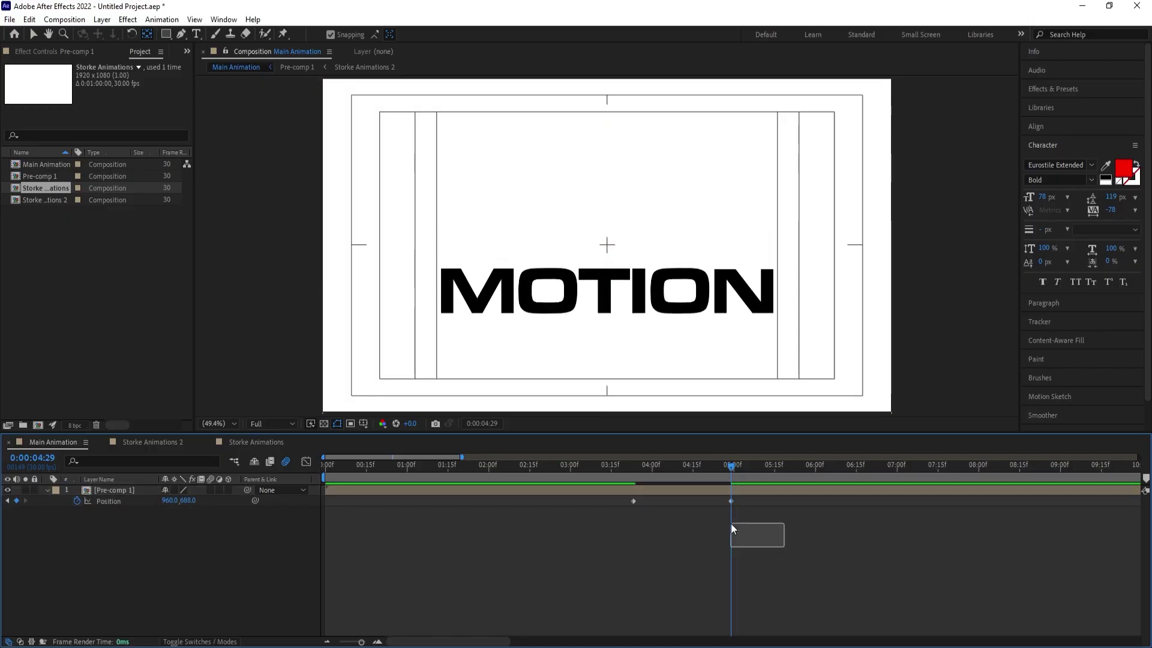
- Easy-ease both Position keyframes and lengthen the first keyframe's outgoing influence in the speed graph so the speed peaks late
{"action": "left_click_drag", "start_coordinate": [732, 528], "coordinate": [491, 452]}
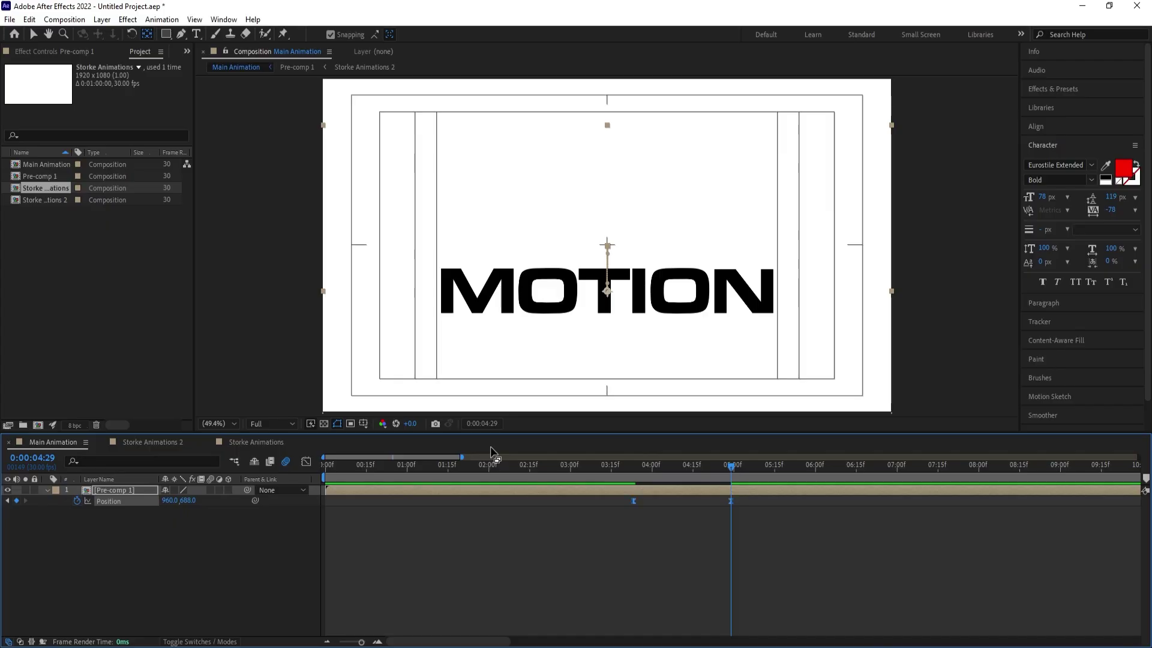
{"action": "left_click", "coordinate": [307, 463]}
{"action": "left_click_drag", "start_coordinate": [557, 545], "coordinate": [681, 608]}
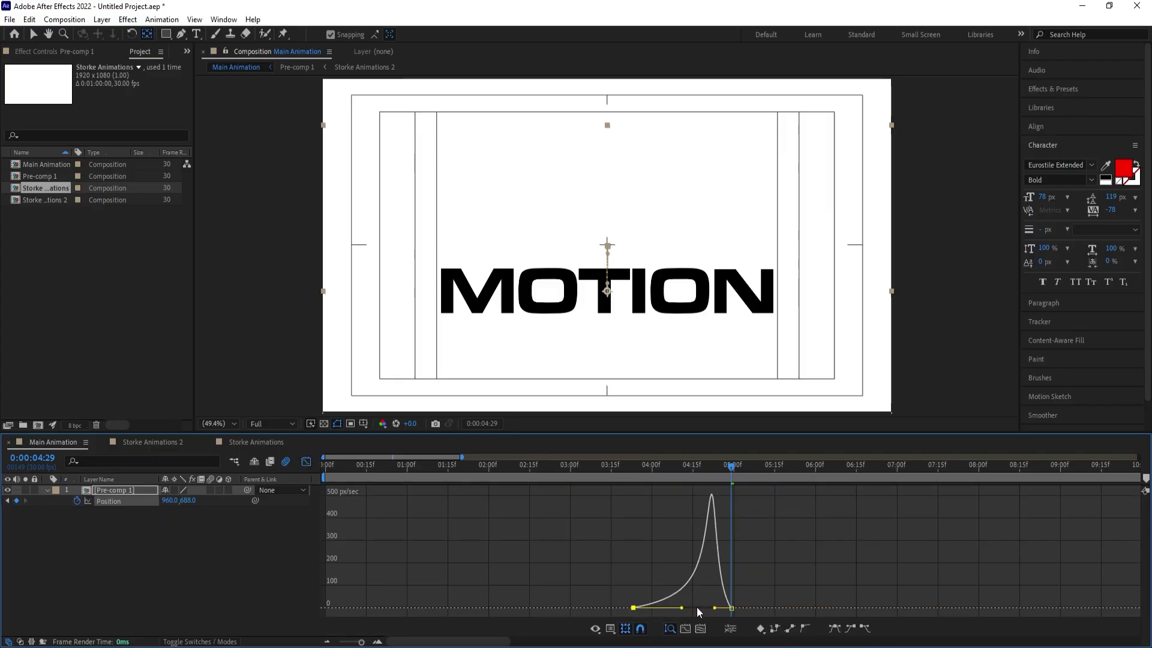
{"action": "left_click", "coordinate": [626, 466]}
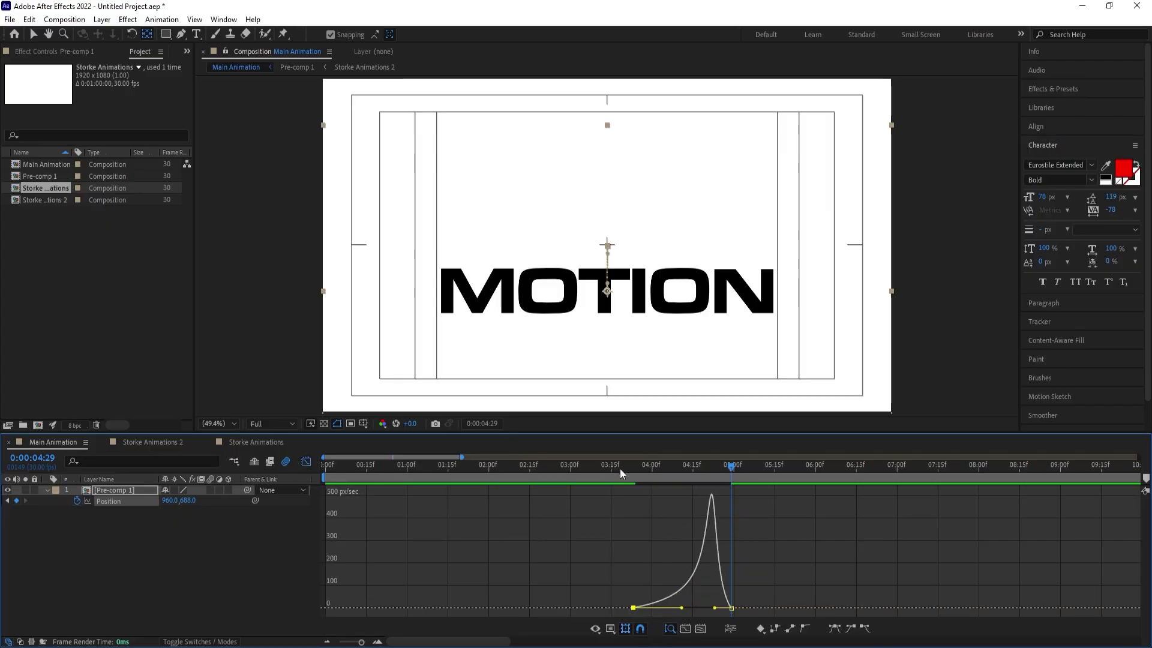
{"action": "left_click", "coordinate": [306, 461]}
- Preview the pre-comp's downward movement from 0:00:03:23 and return to the first Position keyframe
{"action": "key", "text": "k"}
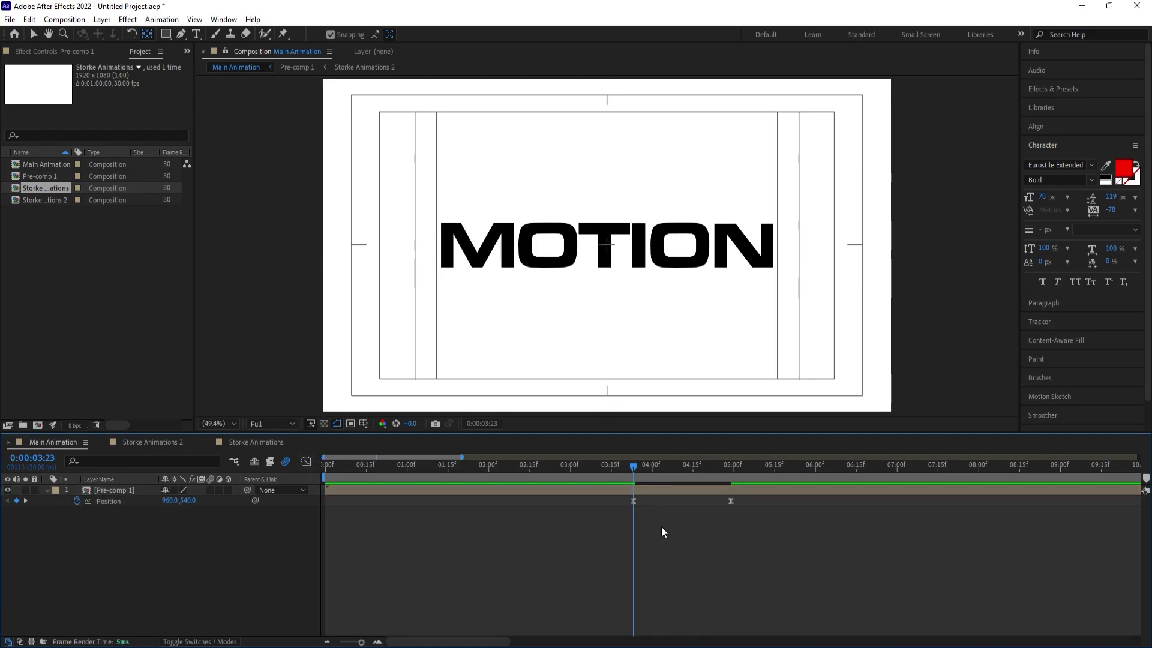
{"action": "key", "text": "space"}
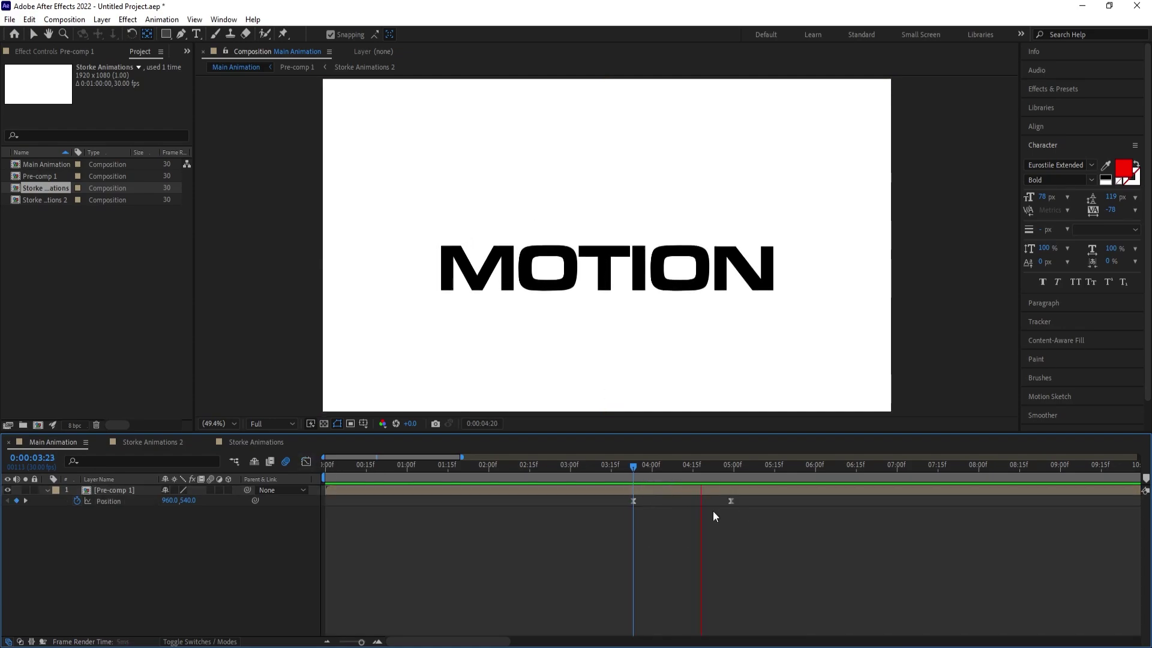
{"action": "key", "text": "space"}
{"action": "key", "text": "j"}
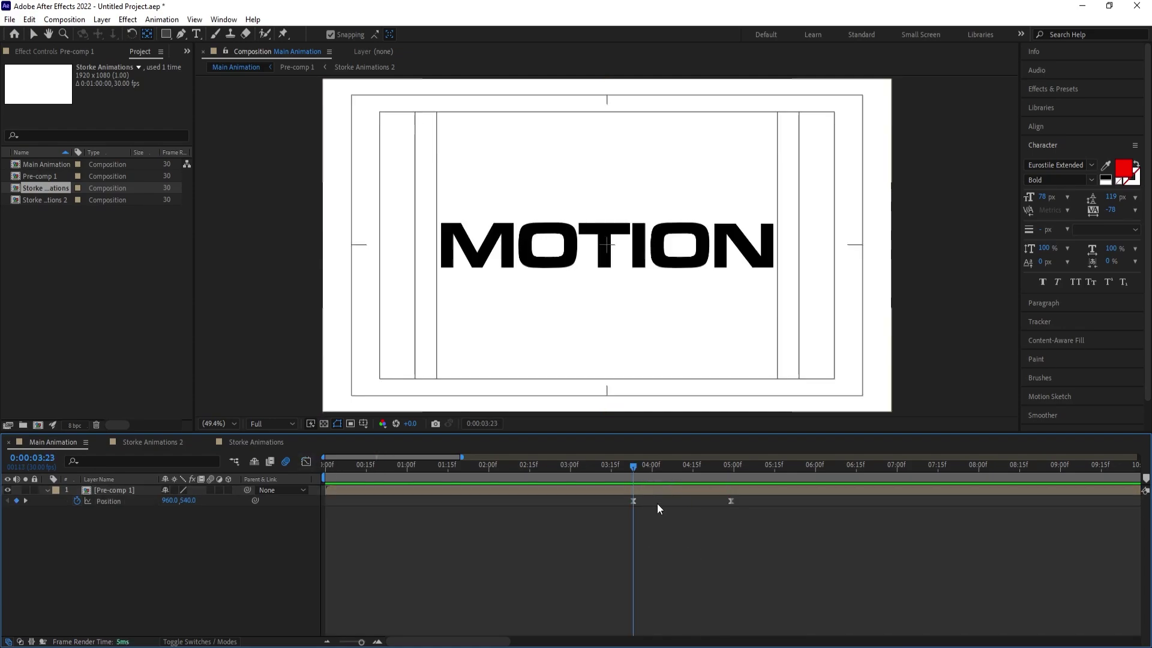
- Draw a red rectangle without stroke directly below the MOTION letters, extending past both sides of the composition
{"action": "left_click", "coordinate": [166, 35]}
{"action": "left_click", "coordinate": [398, 34]}
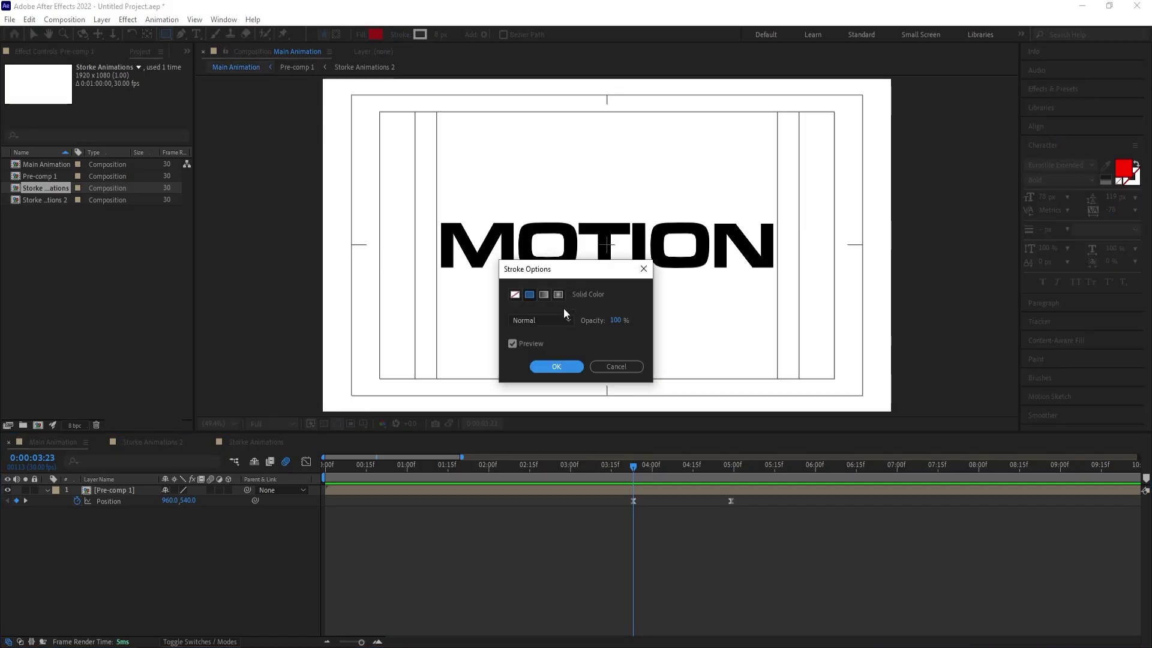
{"action": "left_click", "coordinate": [515, 295]}
{"action": "left_click", "coordinate": [547, 365]}
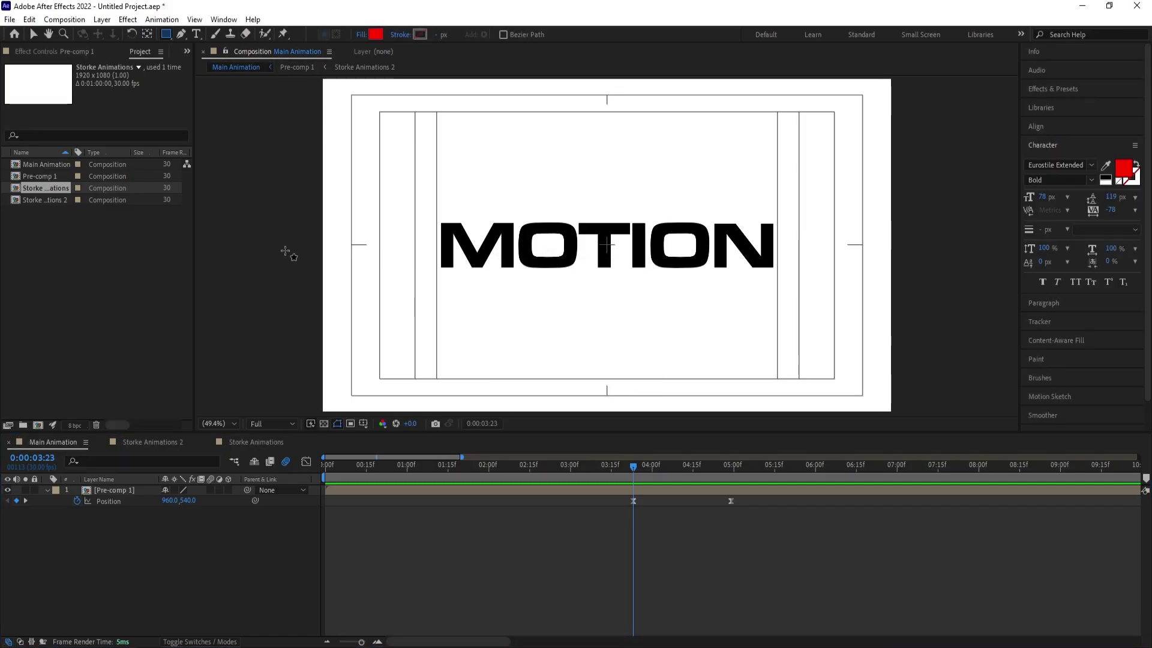
{"action": "left_click", "coordinate": [292, 269]}
{"action": "left_click_drag", "start_coordinate": [688, 362], "coordinate": [911, 386]}
{"action": "left_click", "coordinate": [702, 489]}
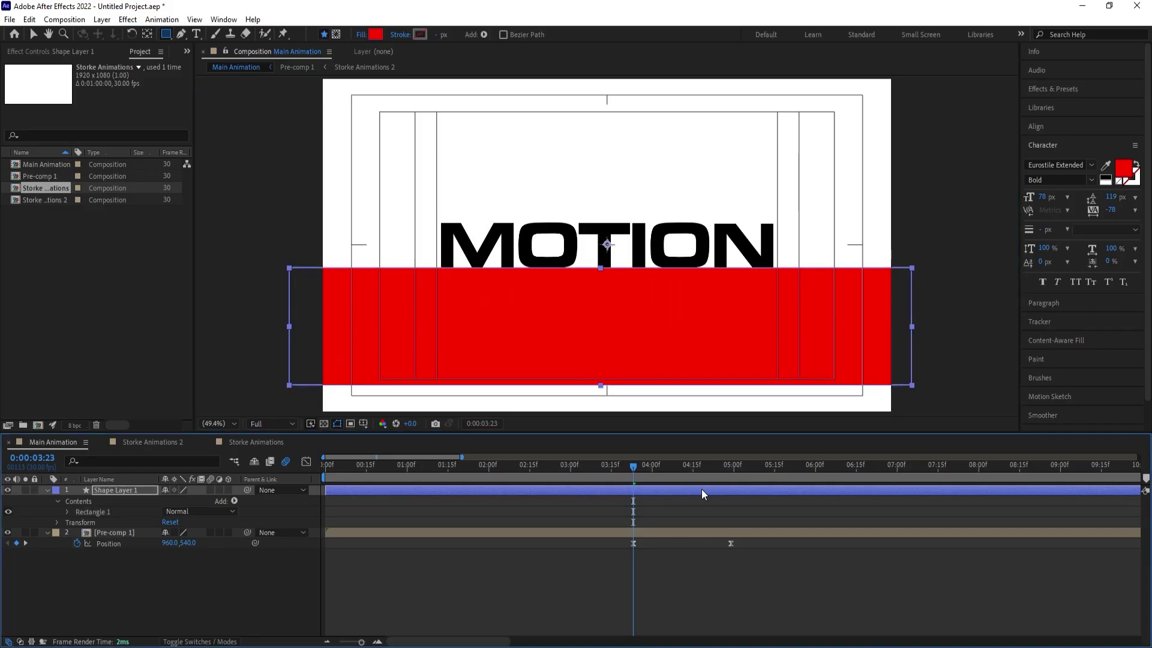
- Set Pre-comp 1's track matte to Alpha Inverted using Shape Layer 1 and play the result
{"action": "left_click", "coordinate": [107, 528]}
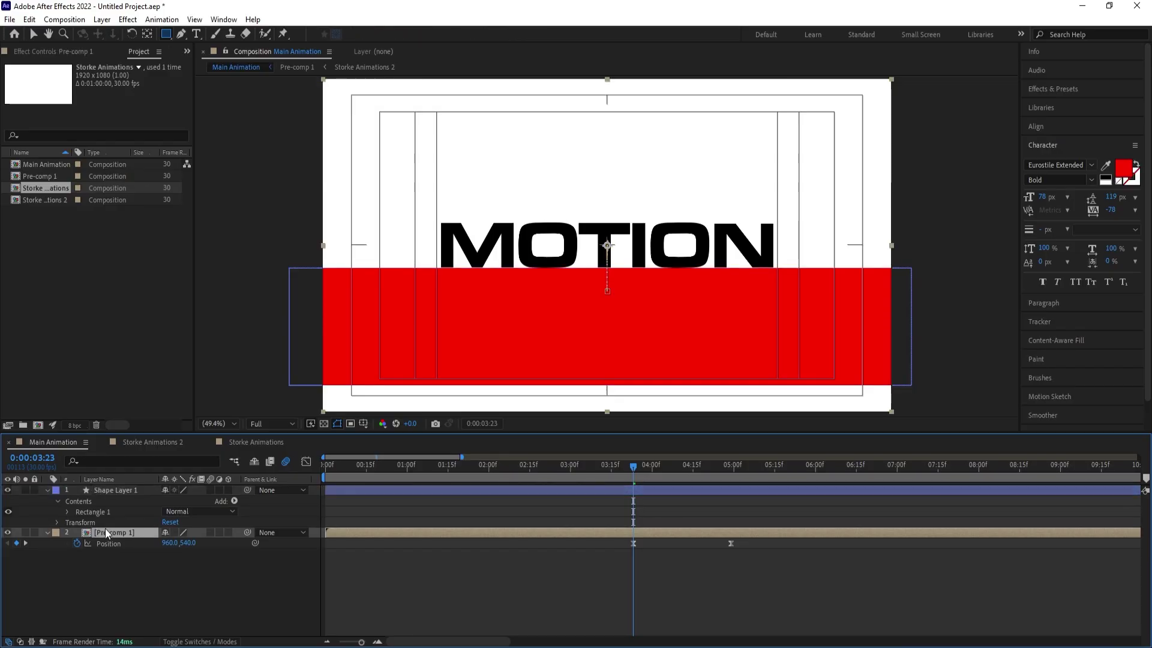
{"action": "key", "text": "F4"}
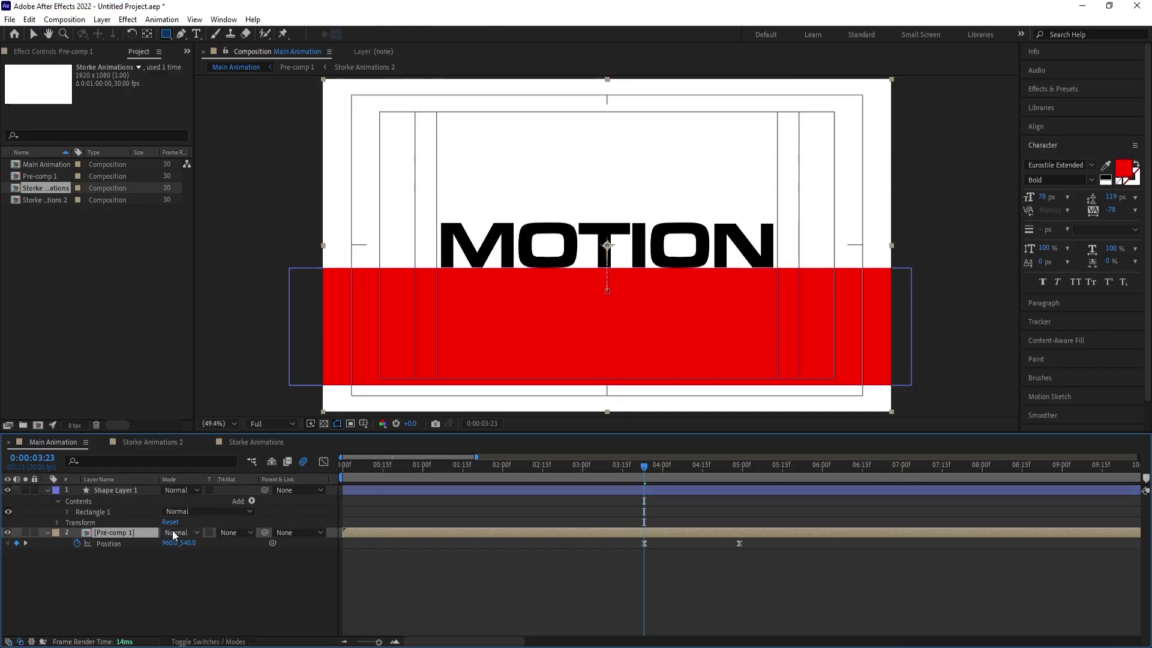
{"action": "left_click", "coordinate": [226, 532]}
{"action": "left_click", "coordinate": [264, 577]}
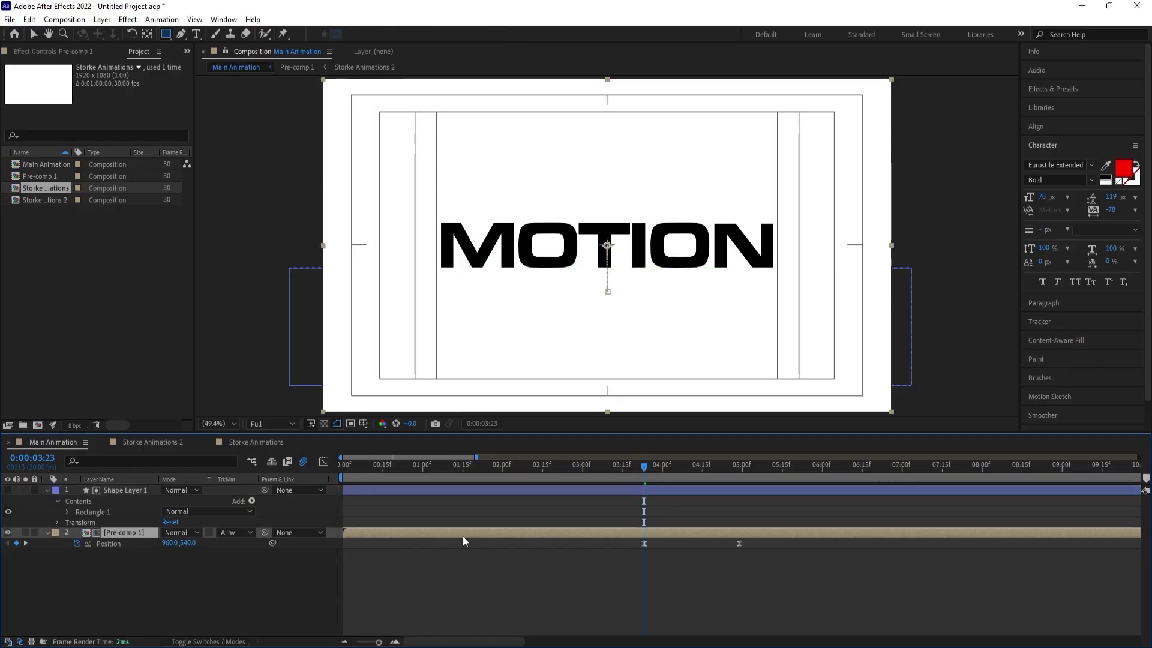
{"action": "key", "text": "space"}
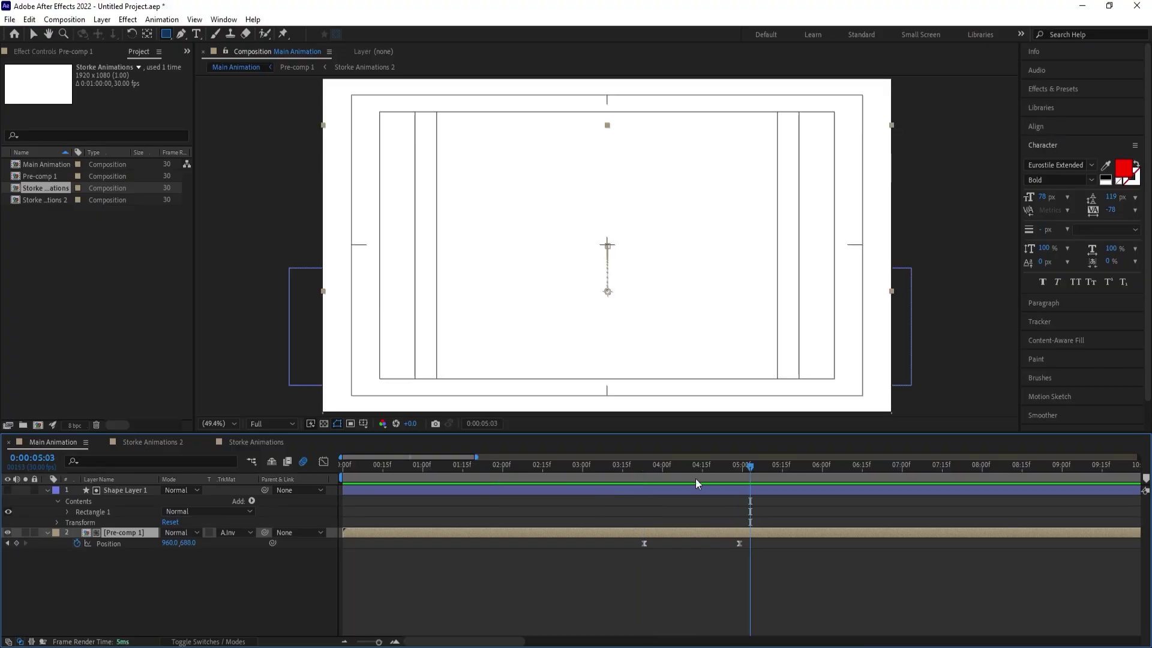
- End the work area at 0:00:04:29, preview the animation and return to the Position keyframe at 0:00:03:23
{"action": "key", "text": "j"}
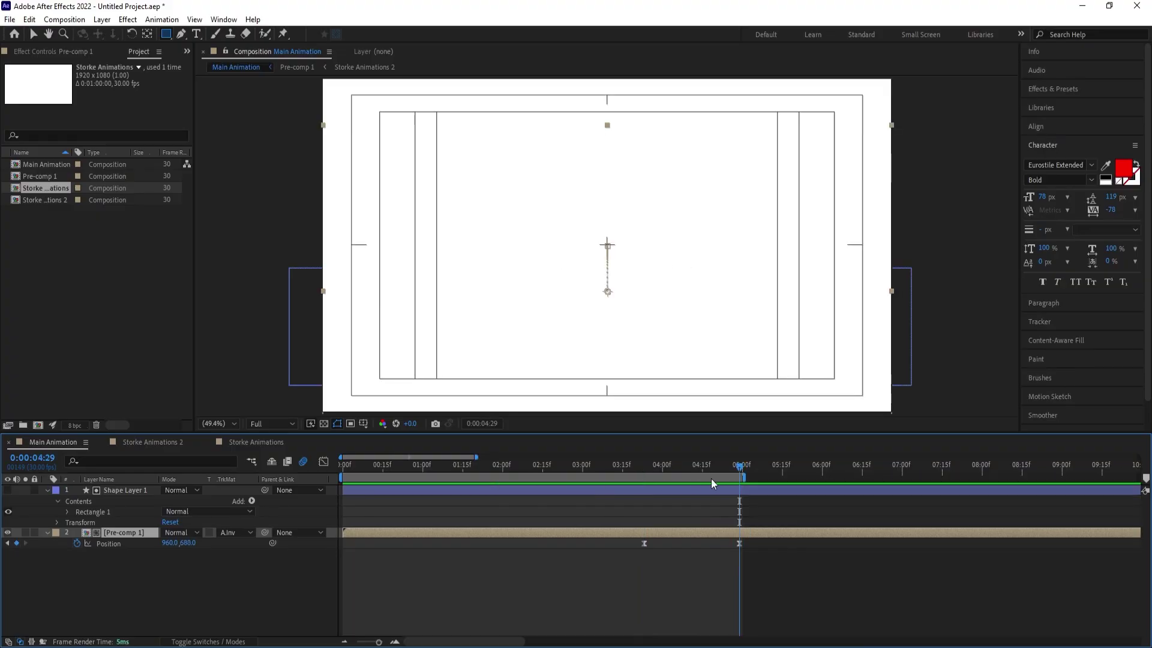
{"action": "key", "text": "n"}
{"action": "key", "text": "space"}
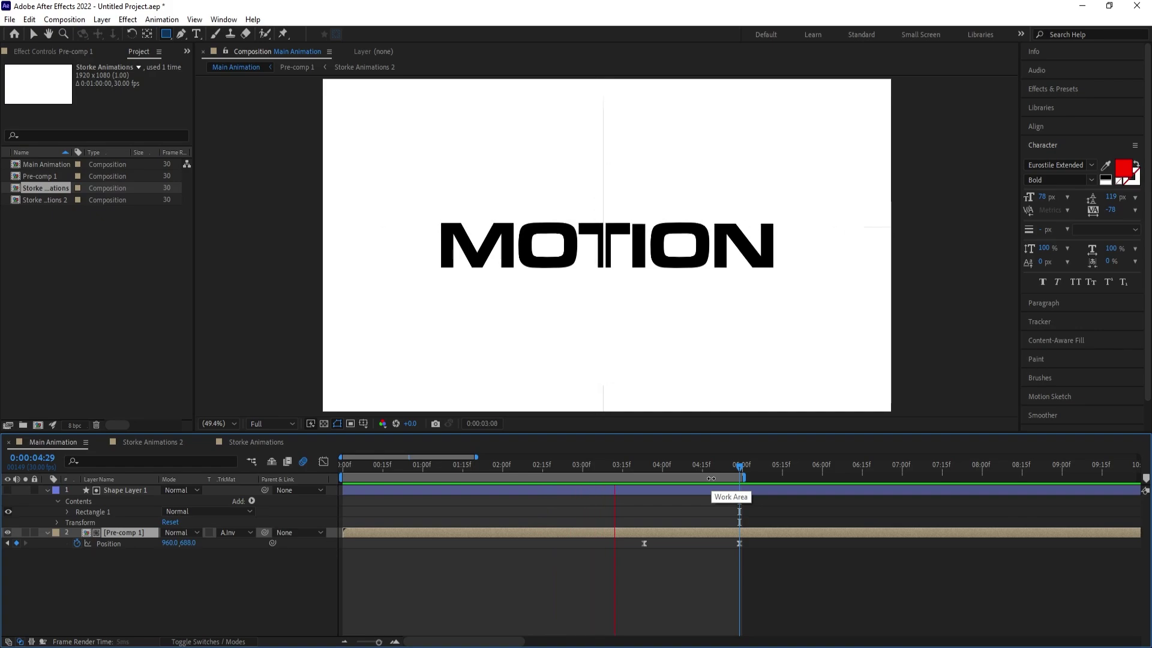
{"action": "key", "text": "space"}
{"action": "left_click_drag", "start_coordinate": [616, 466], "coordinate": [572, 467]}
{"action": "left_click", "coordinate": [614, 467]}
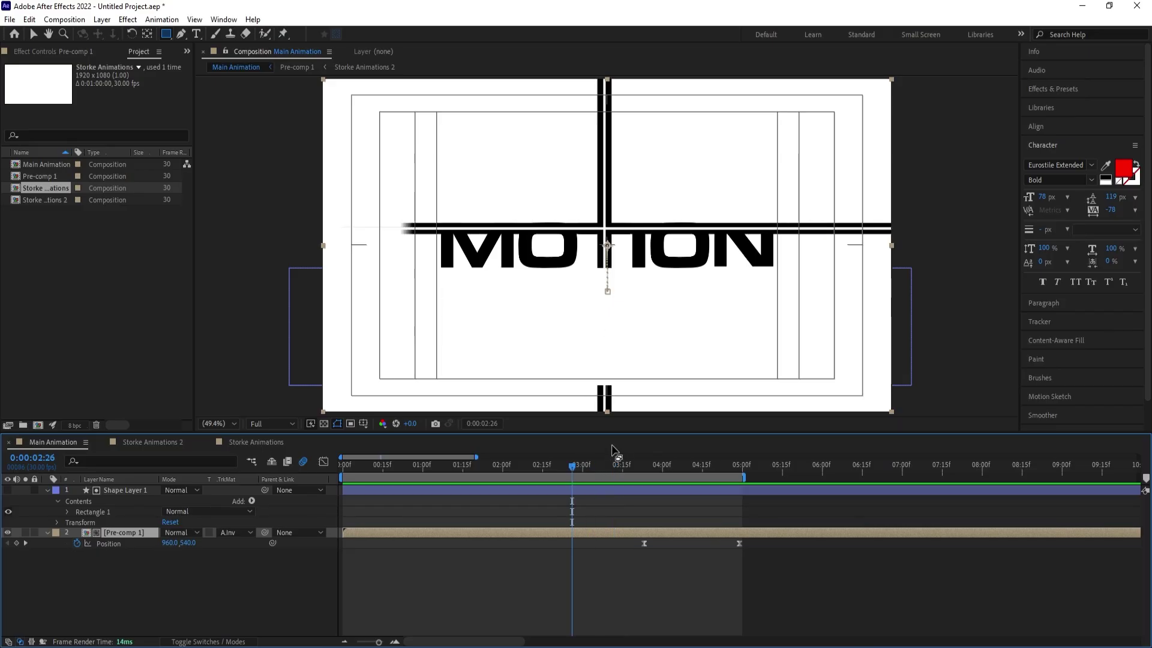
{"action": "key", "text": "k"}
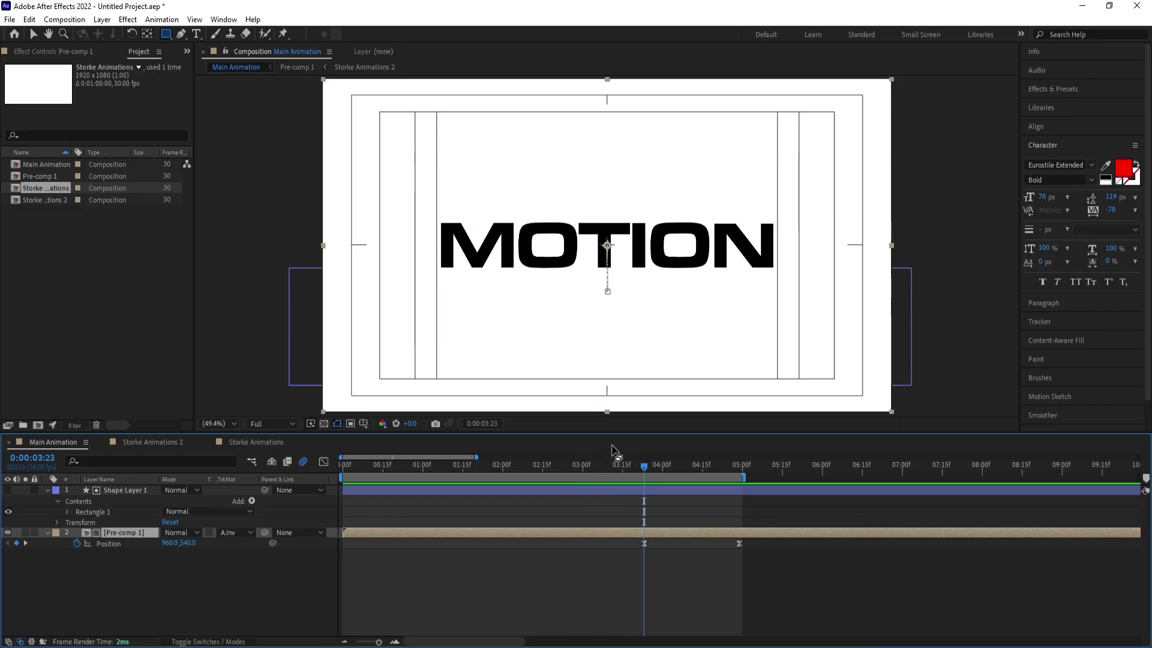
- Try splitting Pre-comp 1 at 0:00:03:23 and reordering the second part with its track matte removed
{"action": "left_click", "coordinate": [174, 567]}
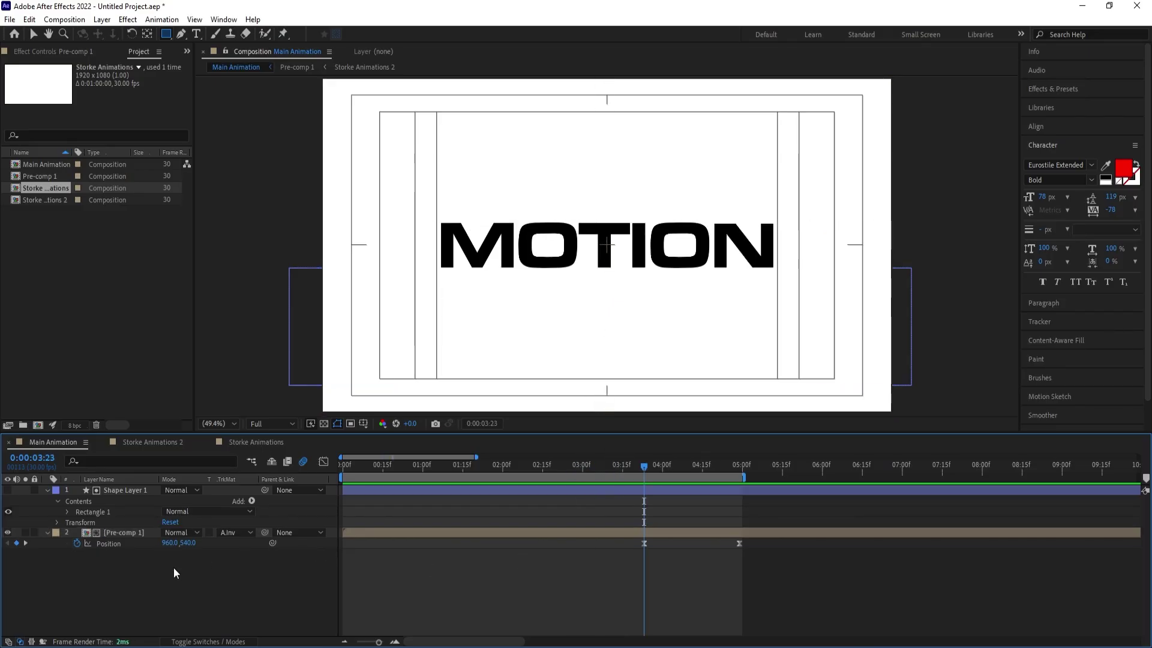
{"action": "left_click", "coordinate": [116, 531]}
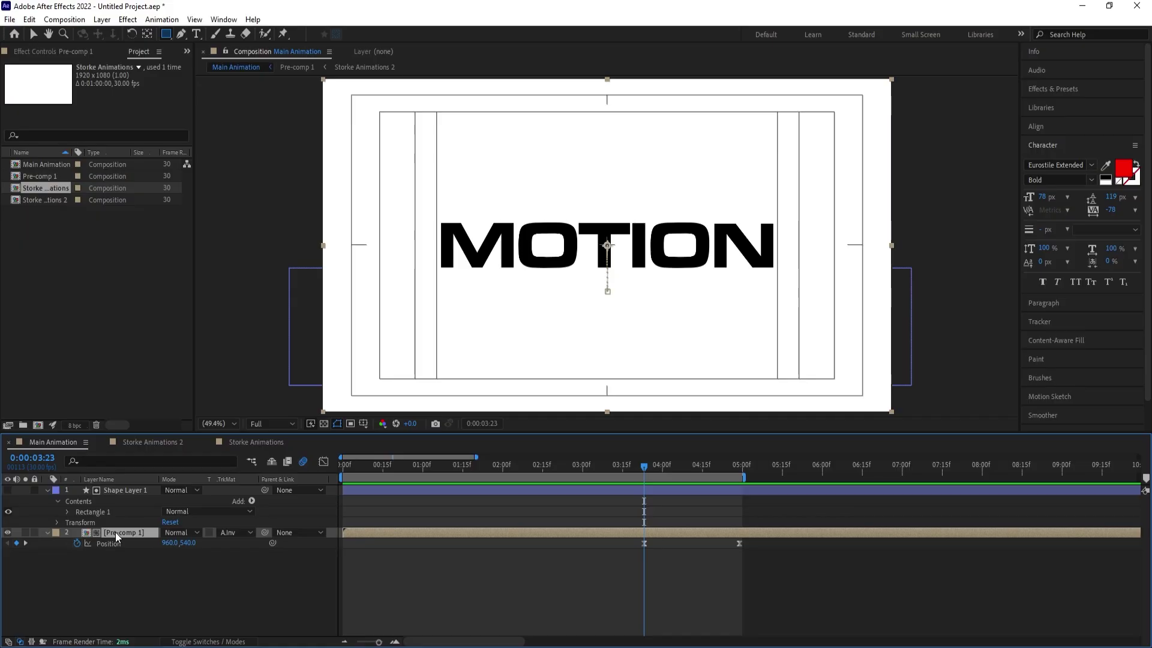
{"action": "key", "text": "ctrl+shift+d"}
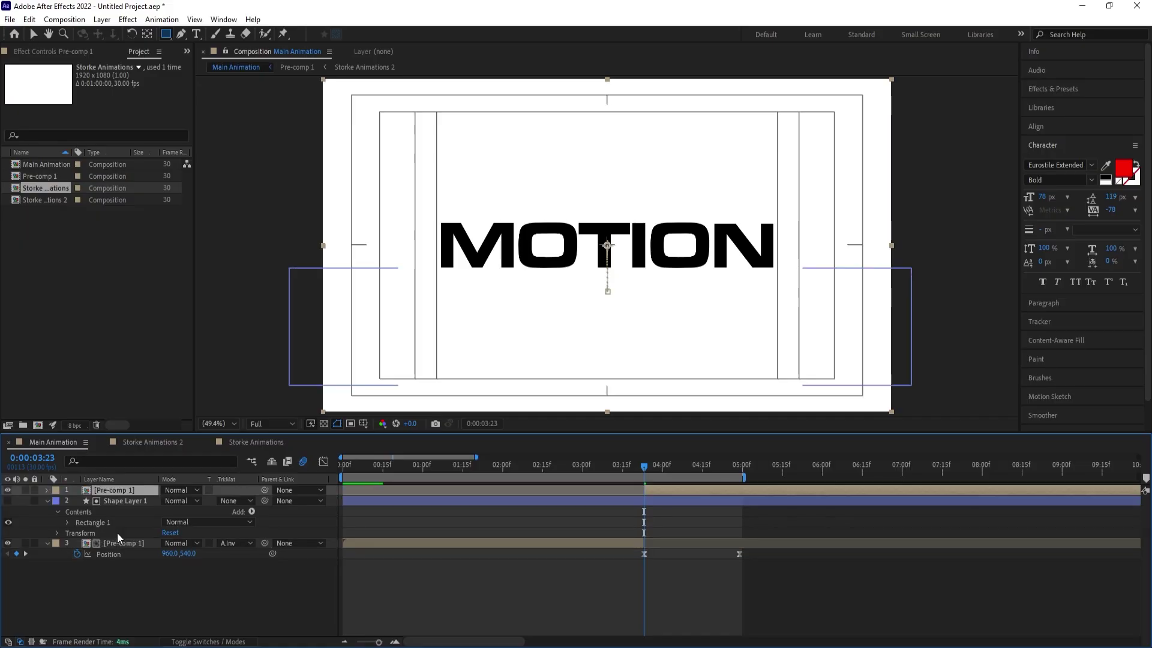
{"action": "left_click_drag", "start_coordinate": [128, 491], "coordinate": [129, 556]}
{"action": "left_click", "coordinate": [245, 552]}
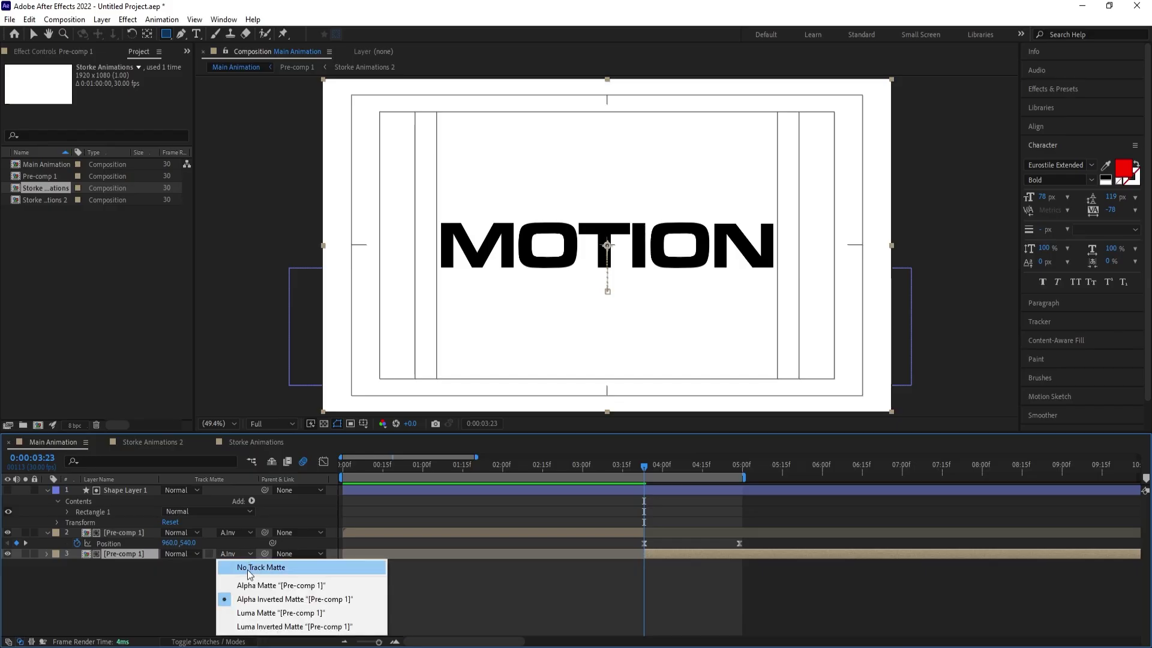
{"action": "left_click", "coordinate": [247, 569]}
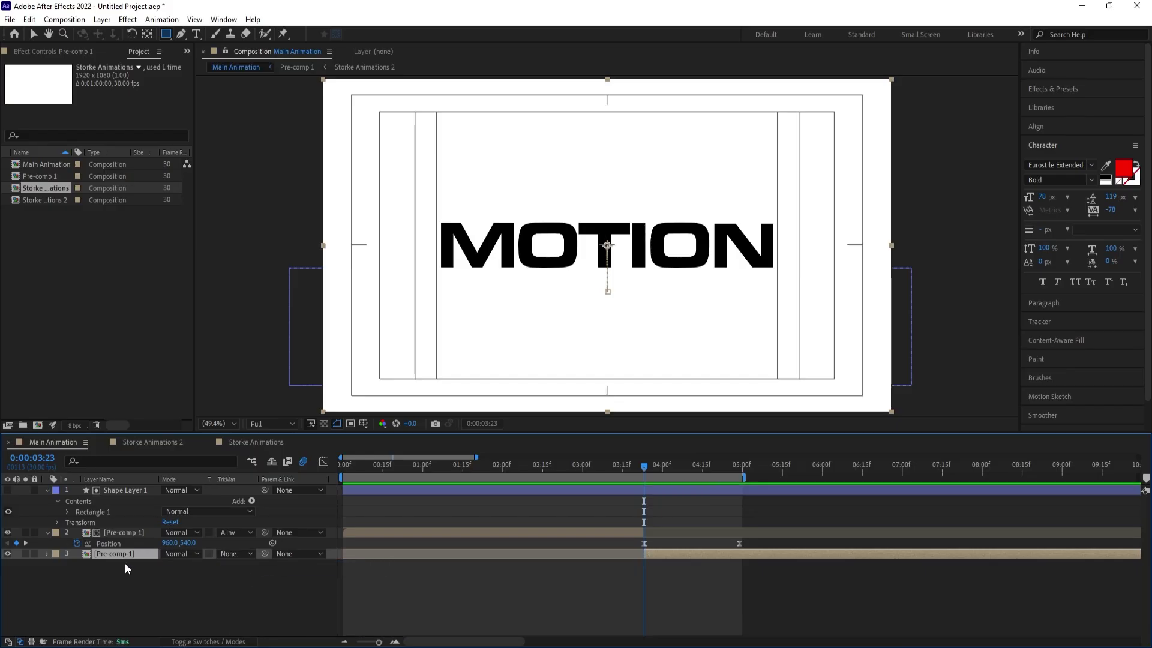
{"action": "left_click_drag", "start_coordinate": [125, 555], "coordinate": [131, 489]}
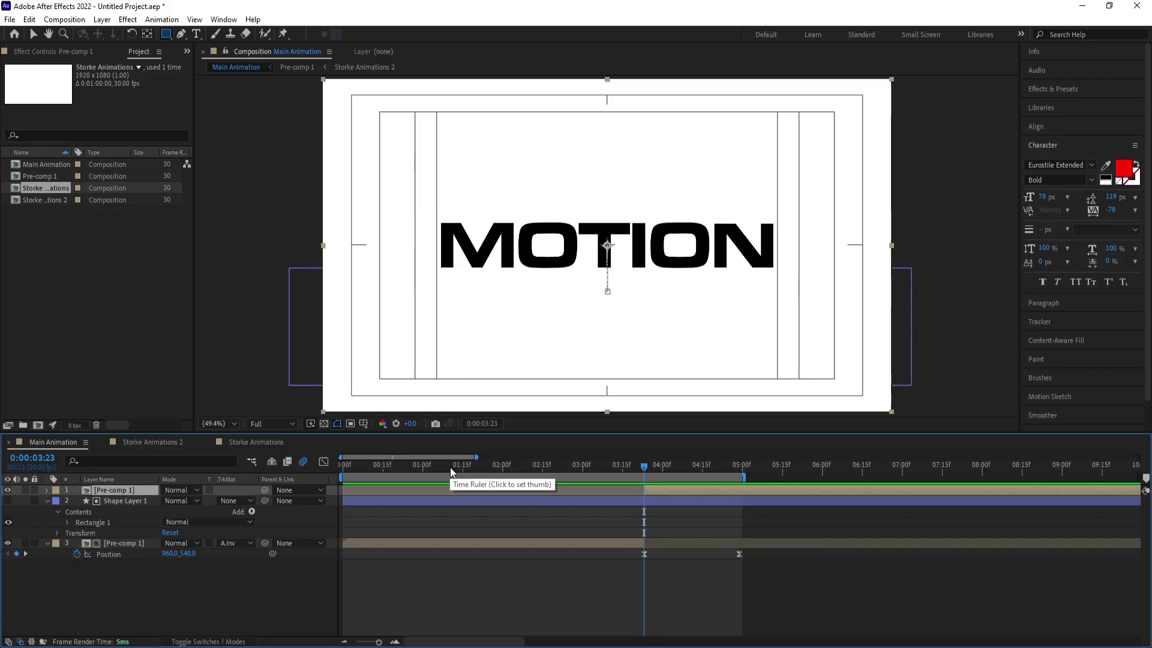
- Undo the split of Pre-comp 1 together with its layer reordering and track matte change
{"action": "key", "text": "ctrl+z"}
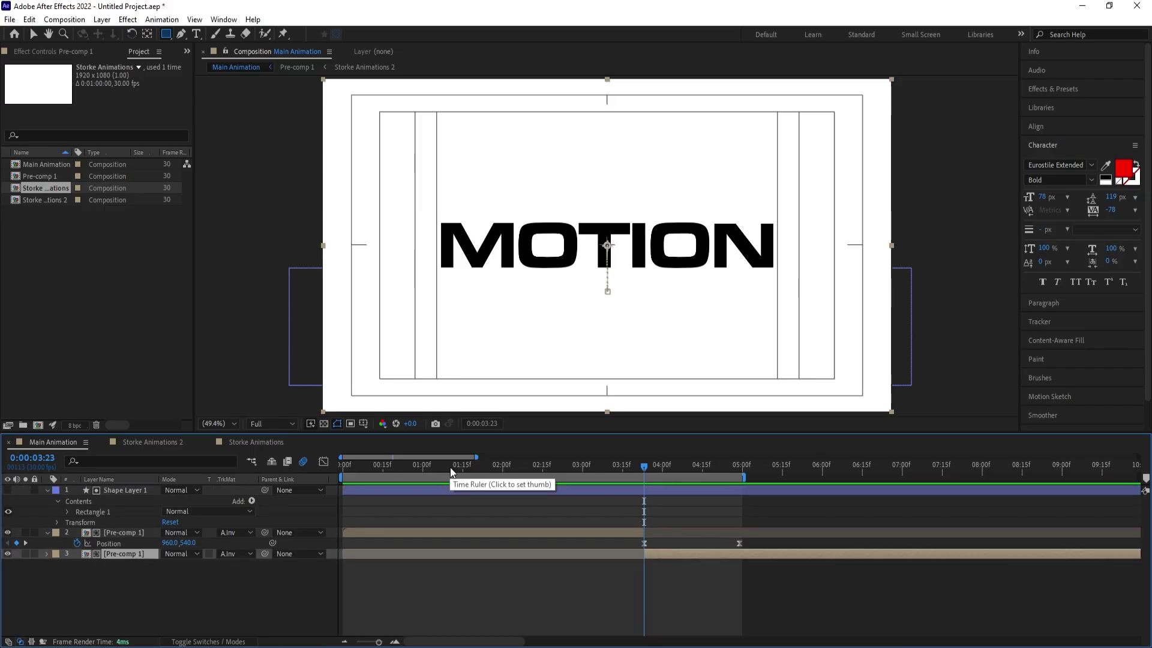
{"action": "key", "text": "ctrl+shift+z"}
{"action": "key", "text": "ctrl+z"}
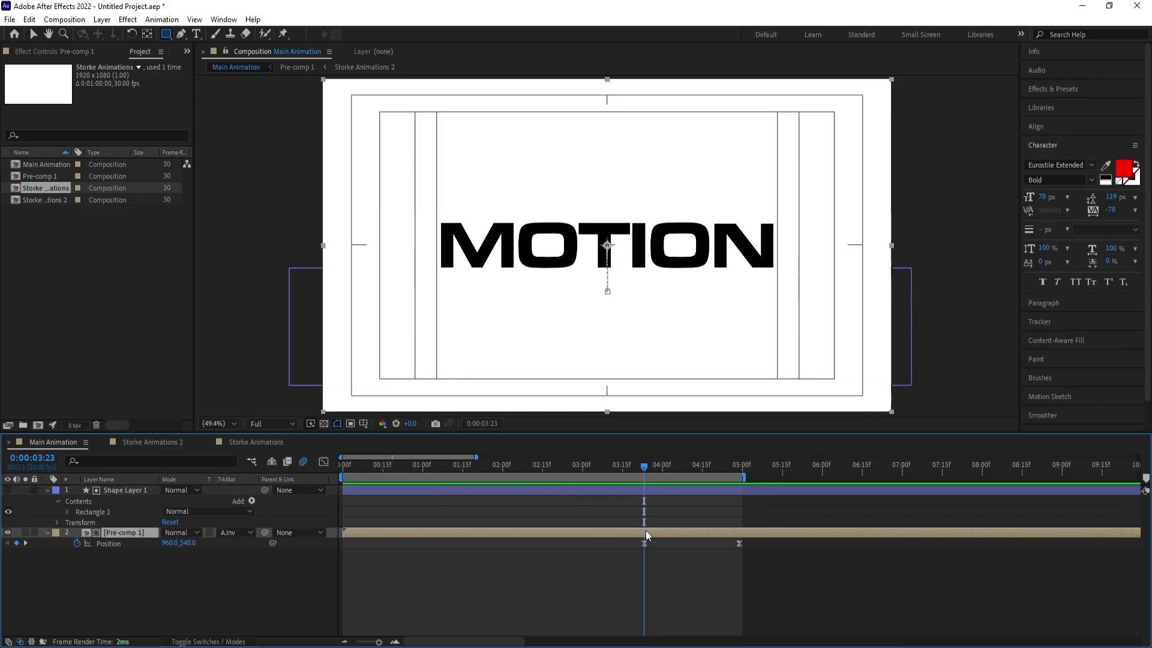
- Collapse the layer properties, split Pre-comp 1 at 0:00:03:23 and place the second part directly beneath Shape Layer 1
{"action": "left_click", "coordinate": [141, 577]}
{"action": "key", "text": "u"}
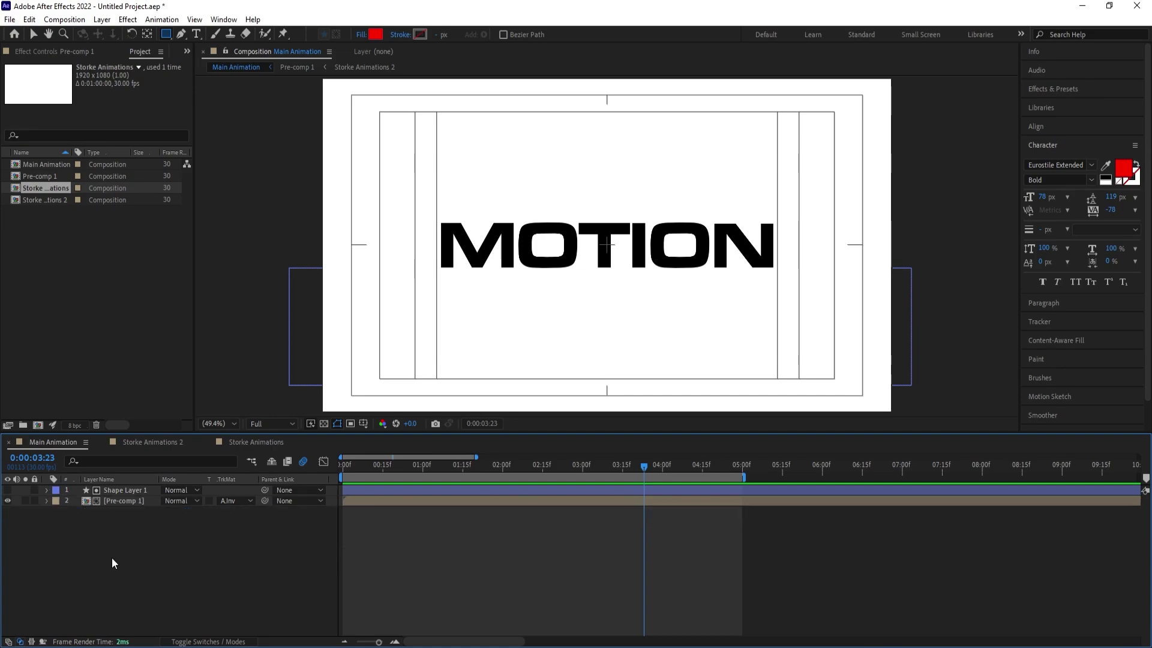
{"action": "left_click", "coordinate": [122, 502]}
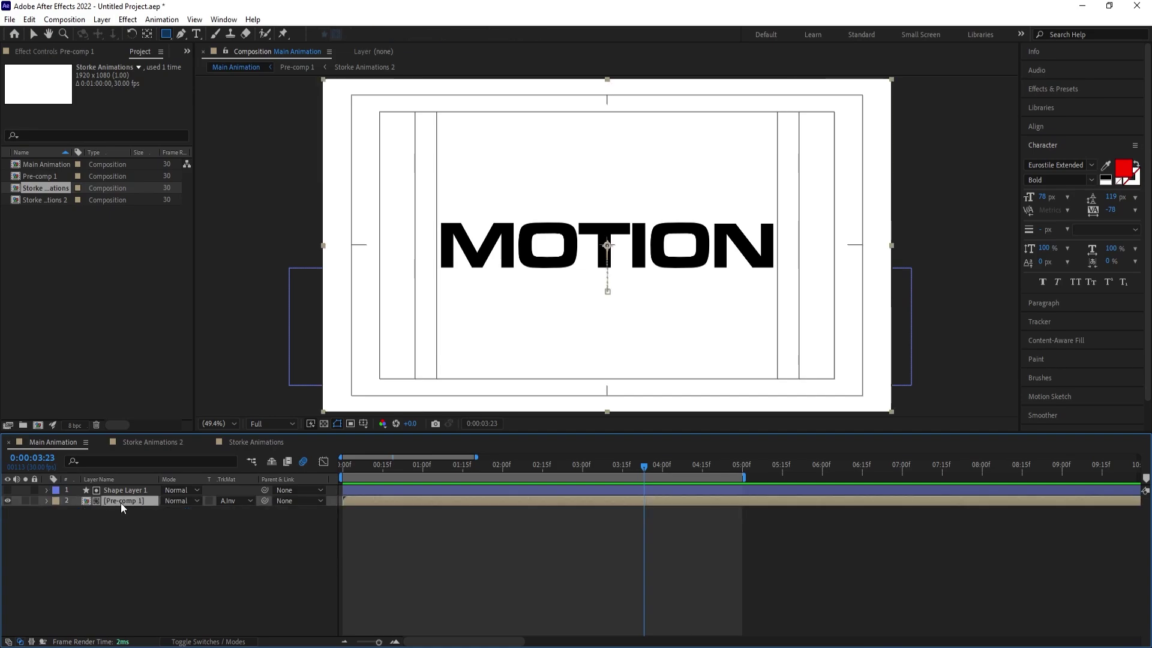
{"action": "key", "text": "ctrl+d"}
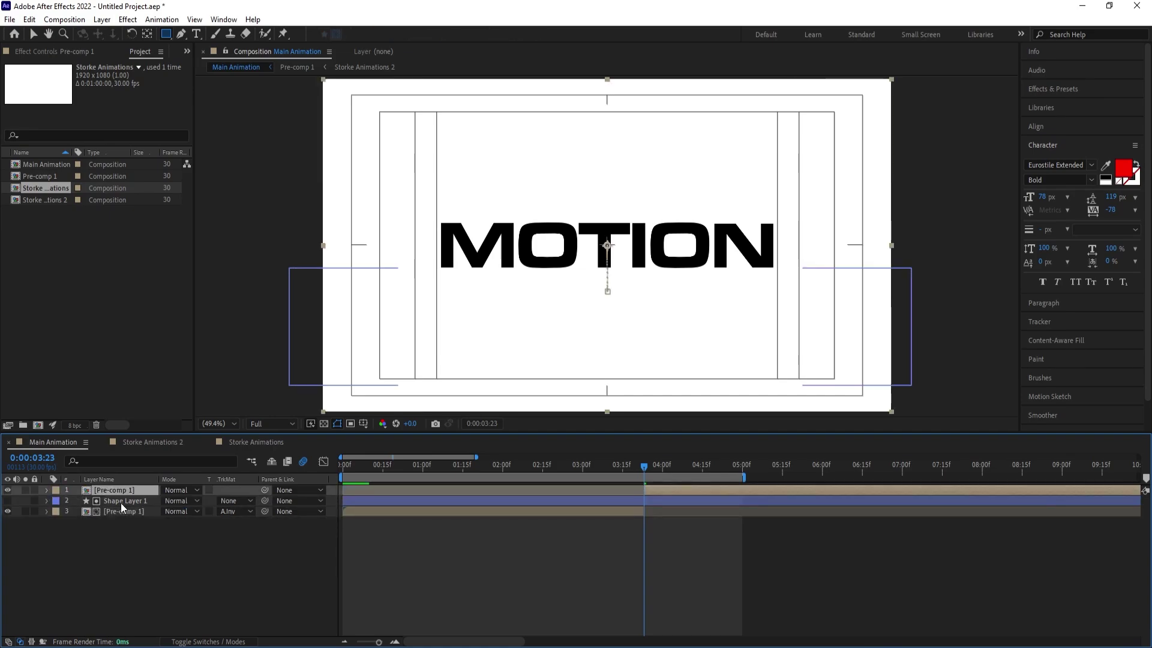
{"action": "left_click_drag", "start_coordinate": [119, 493], "coordinate": [102, 512]}
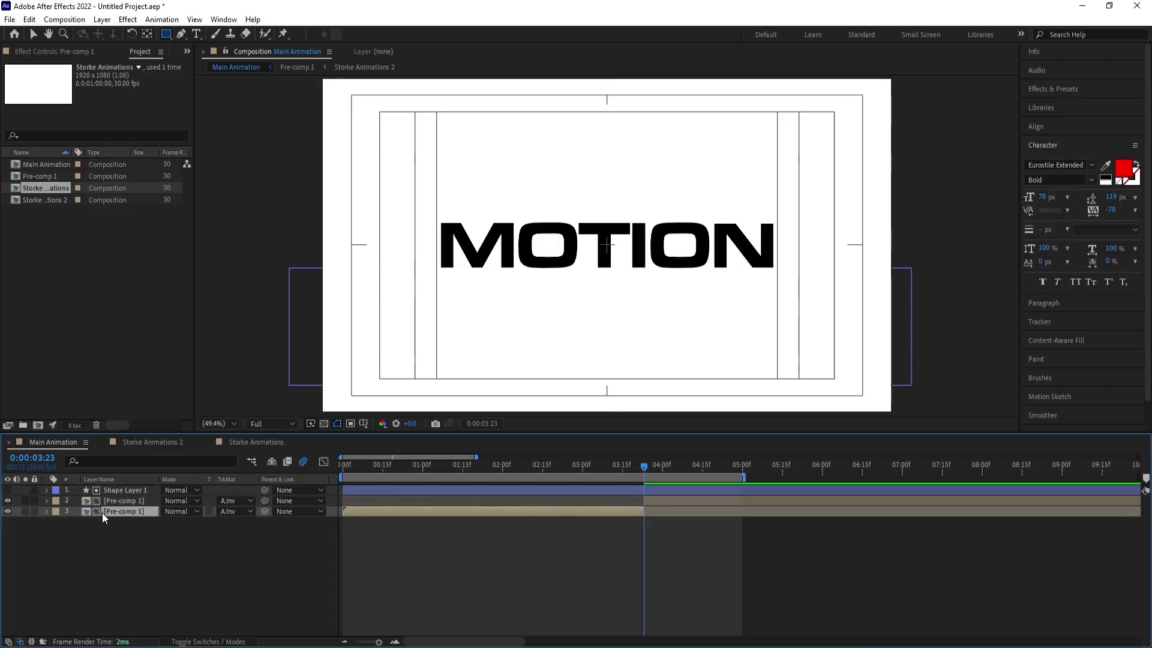
- Remove the track matte from the first part of Pre-comp 1, move it above Shape Layer 1 and preview the animation
{"action": "left_click", "coordinate": [490, 466]}
{"action": "left_click", "coordinate": [243, 511]}
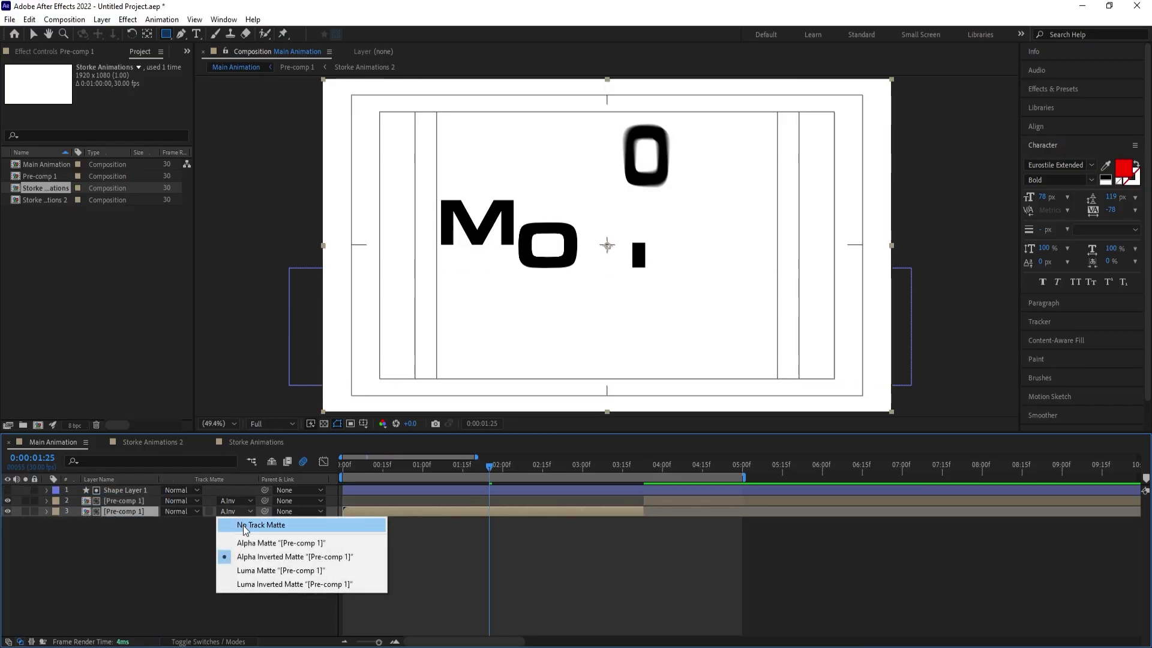
{"action": "left_click", "coordinate": [243, 525]}
{"action": "left_click_drag", "start_coordinate": [136, 514], "coordinate": [149, 489]}
{"action": "key", "text": "space"}
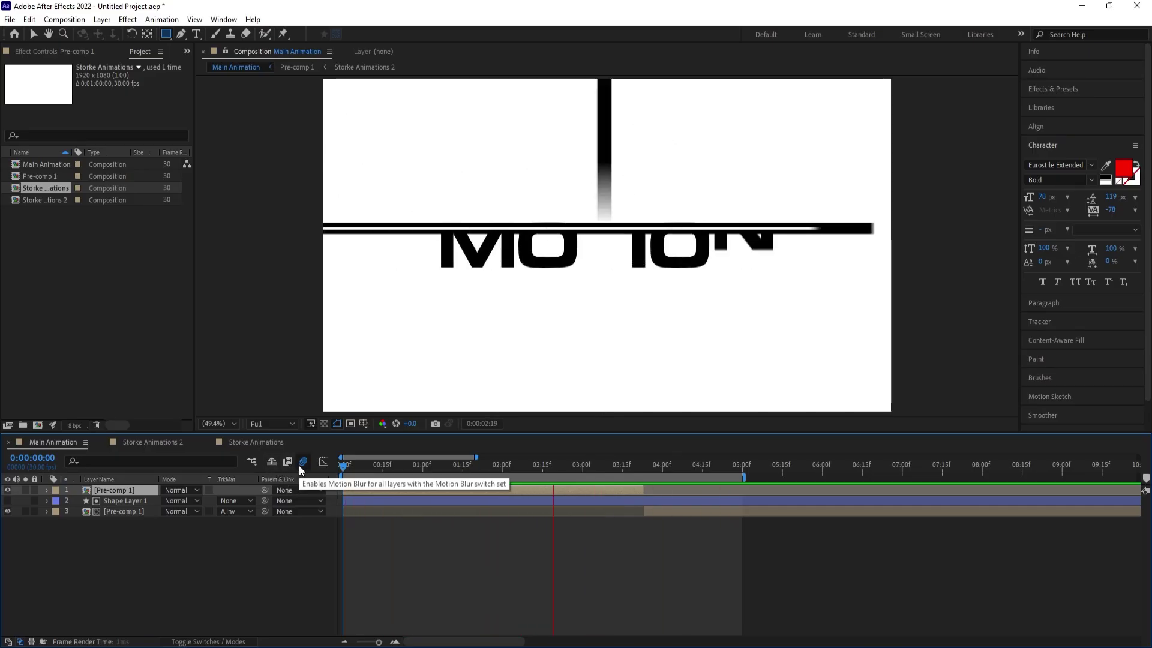
{"action": "key", "text": "space"}
- Pre-compose both Pre-comp 1 layers and Shape Layer 1 into a new composition named Animation
{"action": "mouse_move", "coordinate": [156, 532]}
{"action": "left_mouse_down"}
{"action": "mouse_move", "coordinate": [138, 537]}
{"action": "mouse_move", "coordinate": [105, 482]}
{"action": "left_mouse_up"}
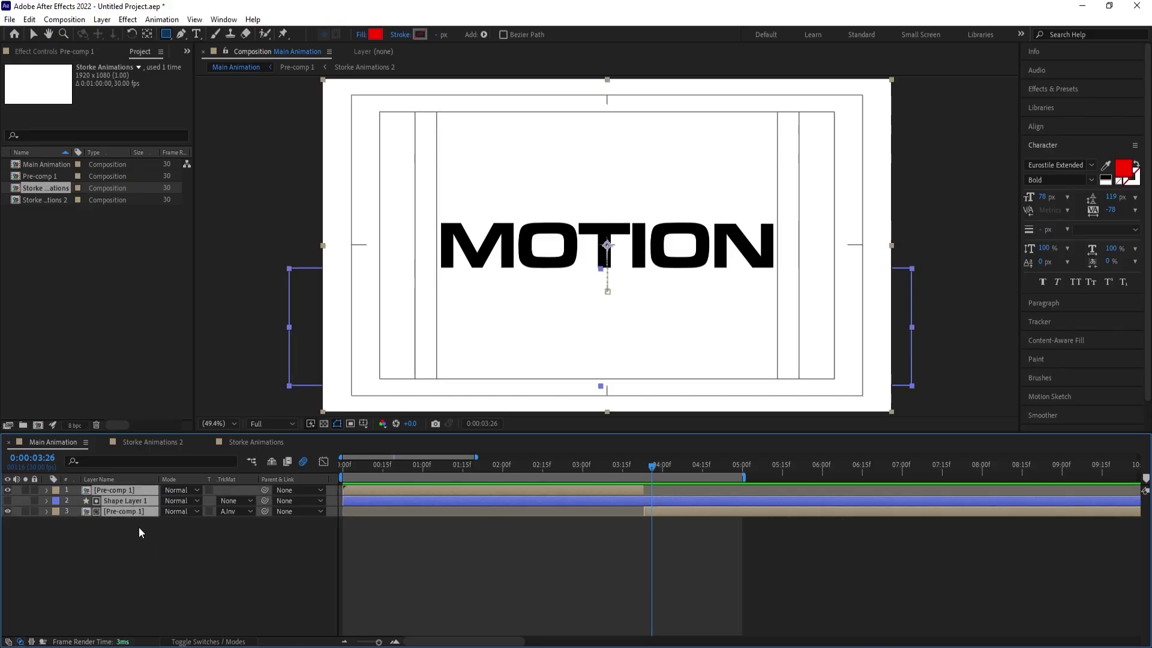
{"action": "key", "text": "ctrl+shift+c"}
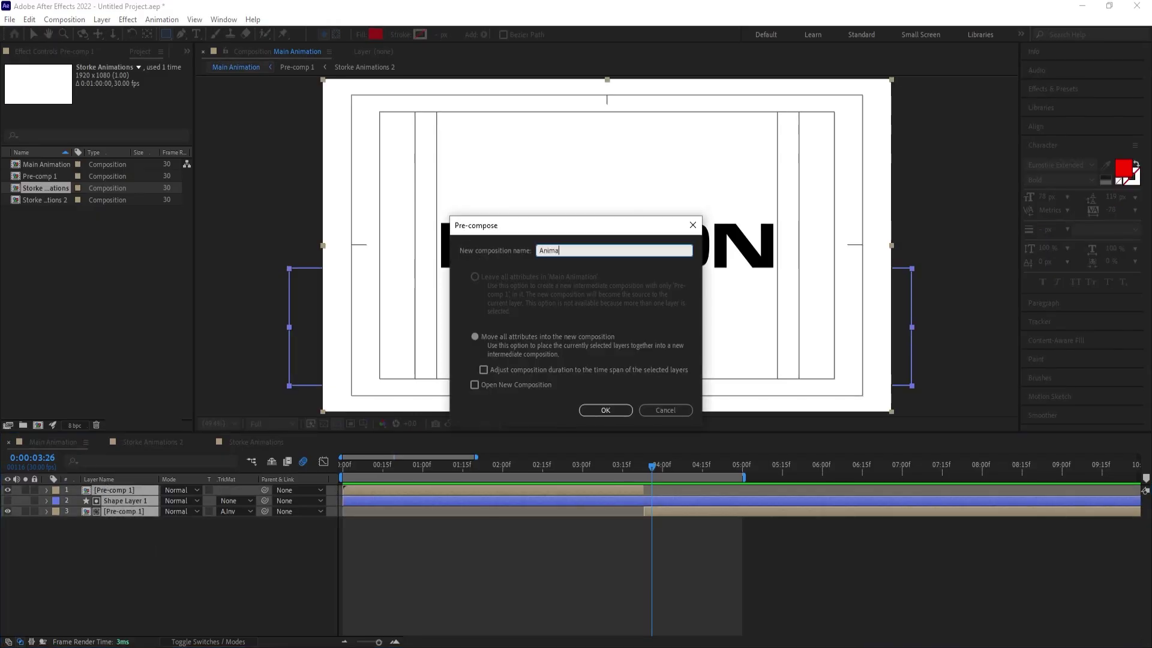
{"action": "type", "text": "Animation"}
{"action": "key", "text": "Return"}
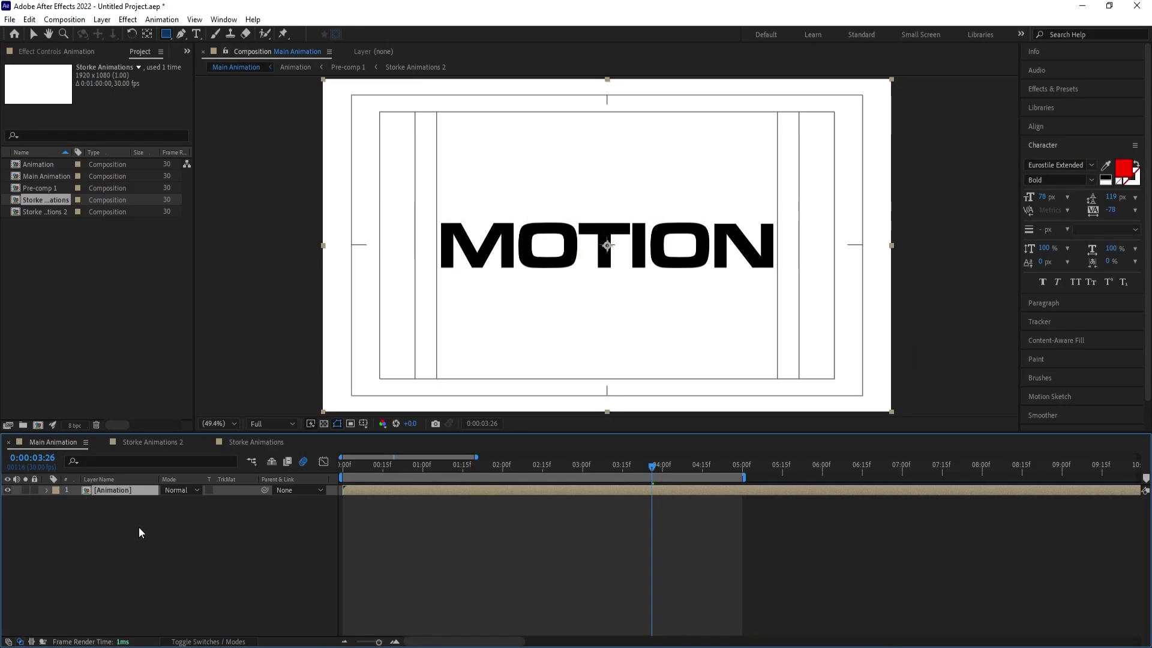
- Duplicate the Animation layer and flip the copy vertically by setting its vertical scale to -100%
{"action": "key", "text": "ctrl+d"}
{"action": "key", "text": "s"}
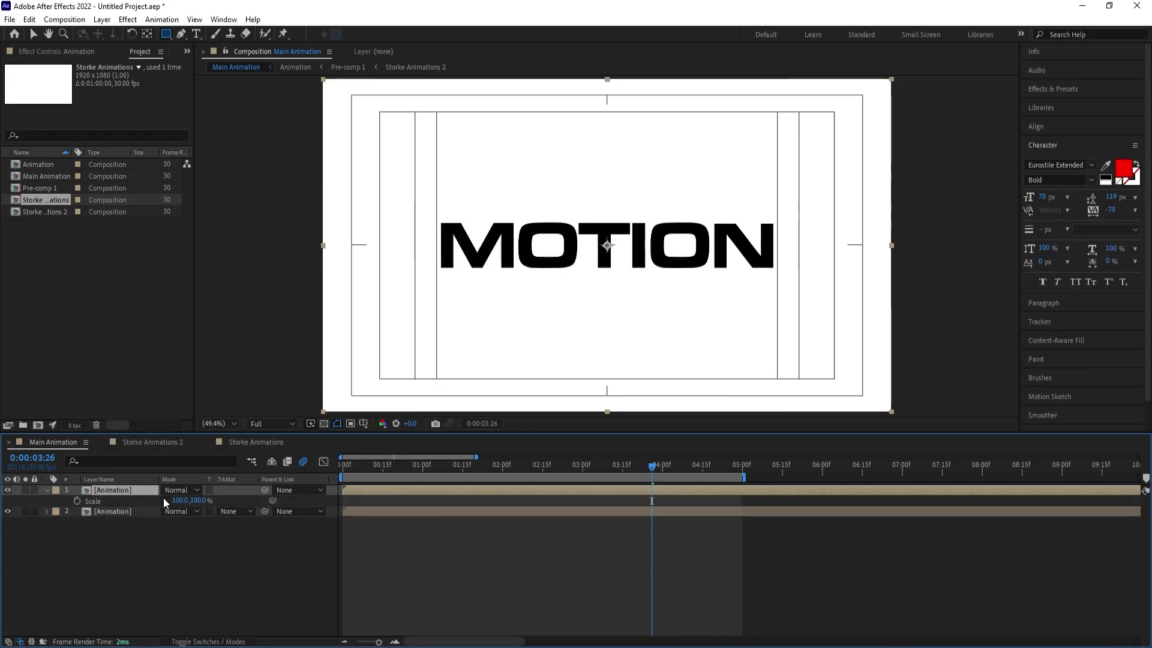
{"action": "left_click", "coordinate": [198, 500]}
{"action": "type", "text": "-100"}
{"action": "key", "text": "Return"}
- Move the flipped copy down to sit directly beneath the MOTION text as a reflection and lower its opacity to 27%
{"action": "key", "text": "p"}
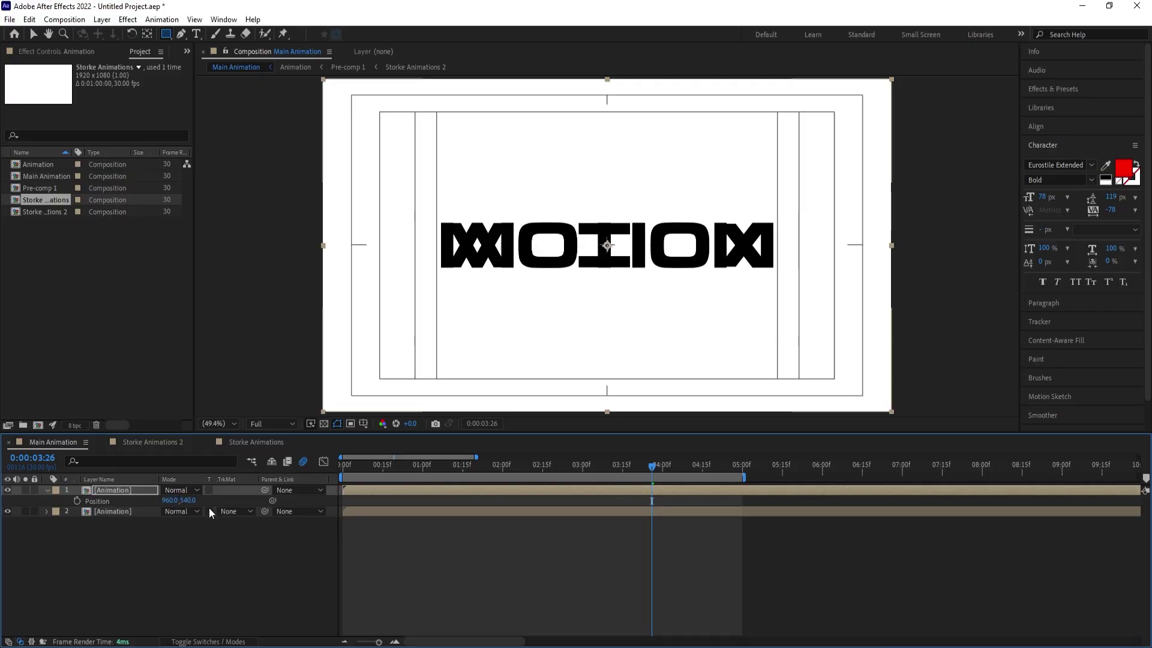
{"action": "left_click_drag", "start_coordinate": [188, 500], "coordinate": [248, 527]}
{"action": "key", "text": "space"}
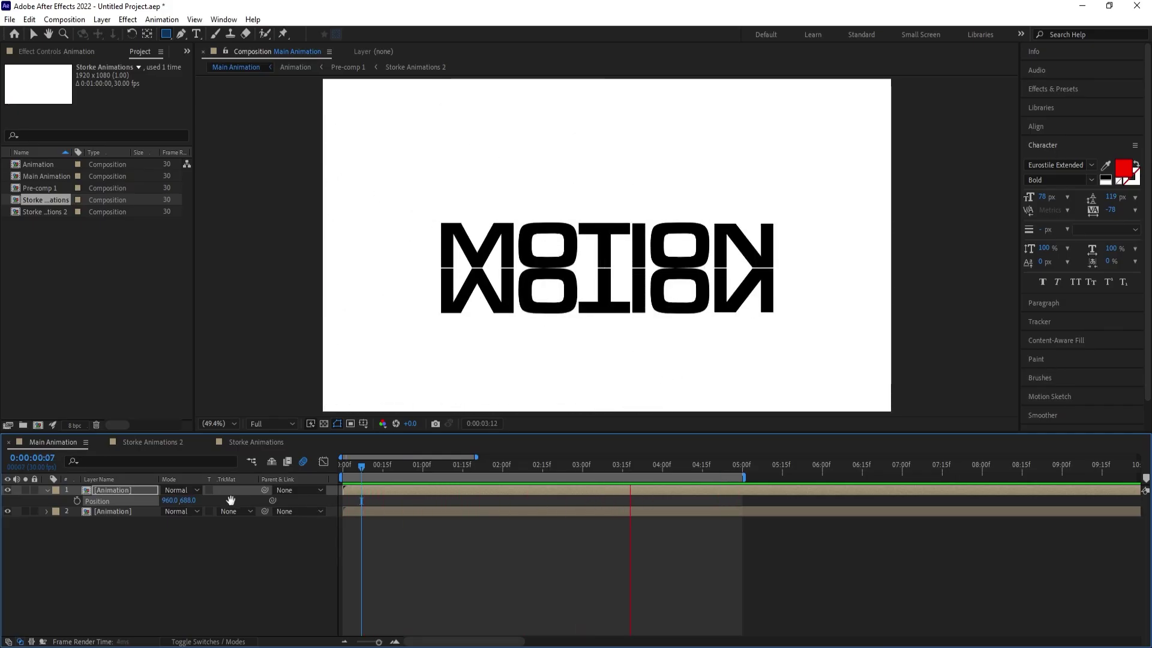
{"action": "key", "text": "space"}
{"action": "key", "text": "t"}
{"action": "left_click_drag", "start_coordinate": [170, 499], "coordinate": [129, 497]}
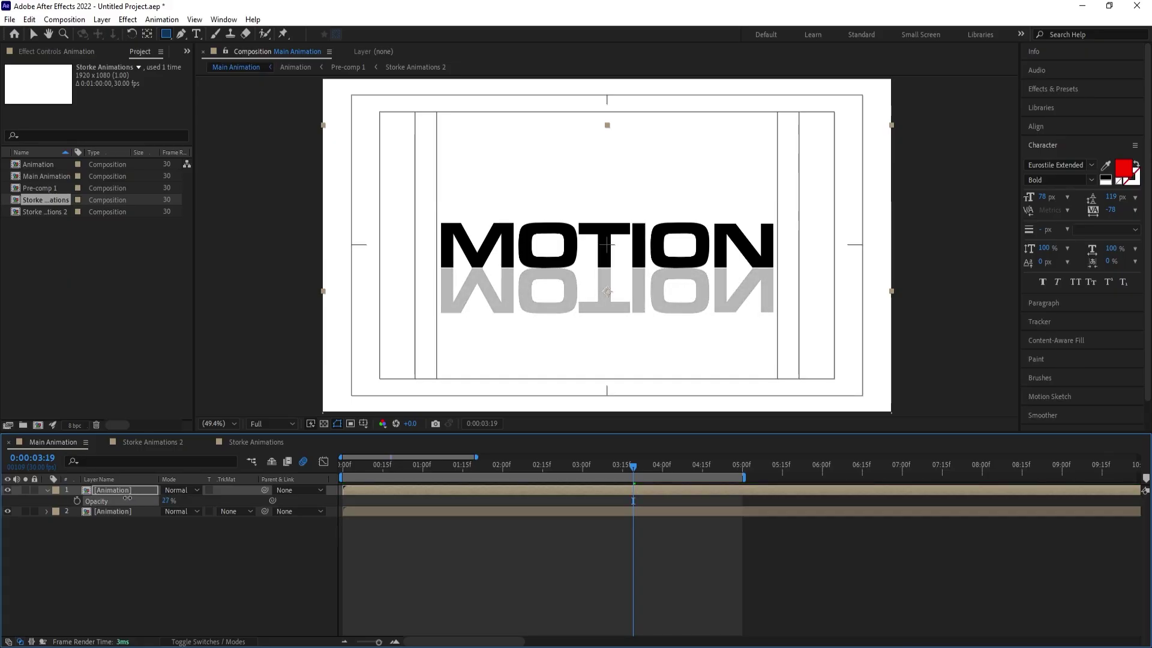
- Draw a wide rectangular mask on the reflection ending partway down its letters, feather it 162 pixels and preview the result
{"action": "left_click_drag", "start_coordinate": [170, 38], "coordinate": [210, 34]}
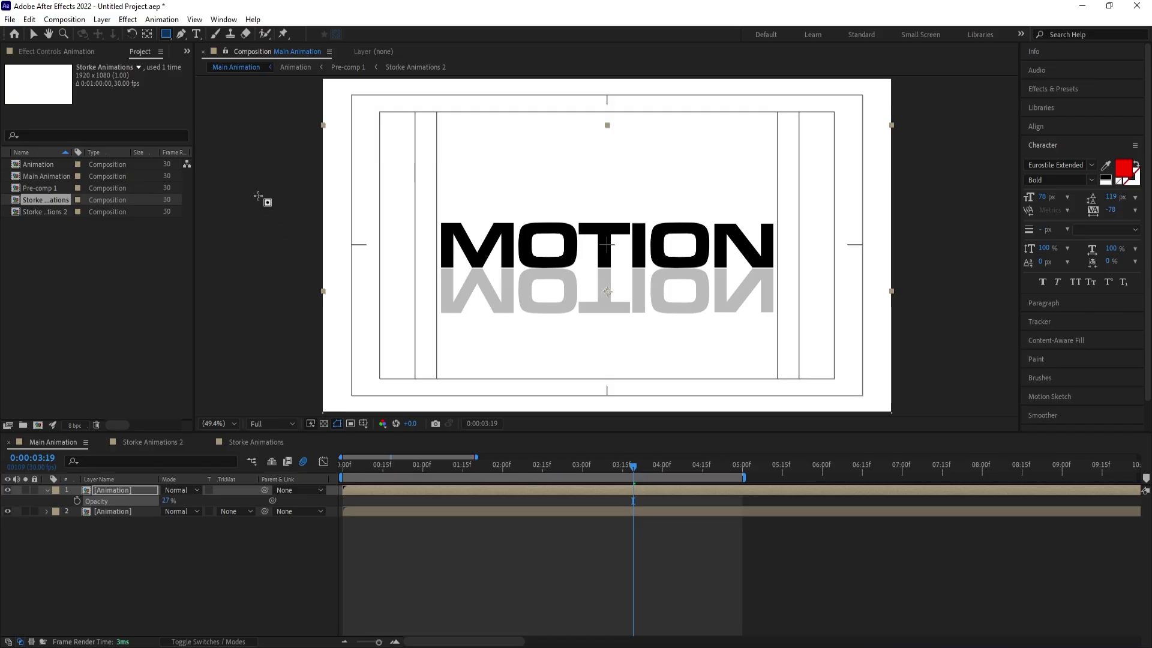
{"action": "left_click_drag", "start_coordinate": [258, 196], "coordinate": [890, 286]}
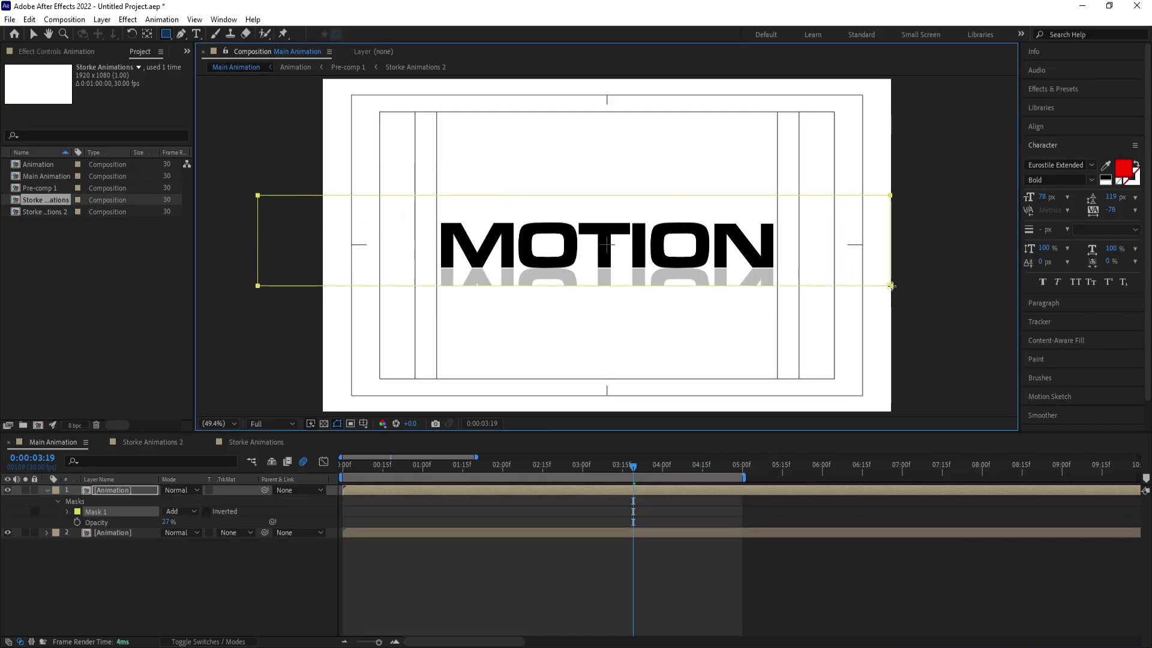
{"action": "left_click", "coordinate": [66, 511]}
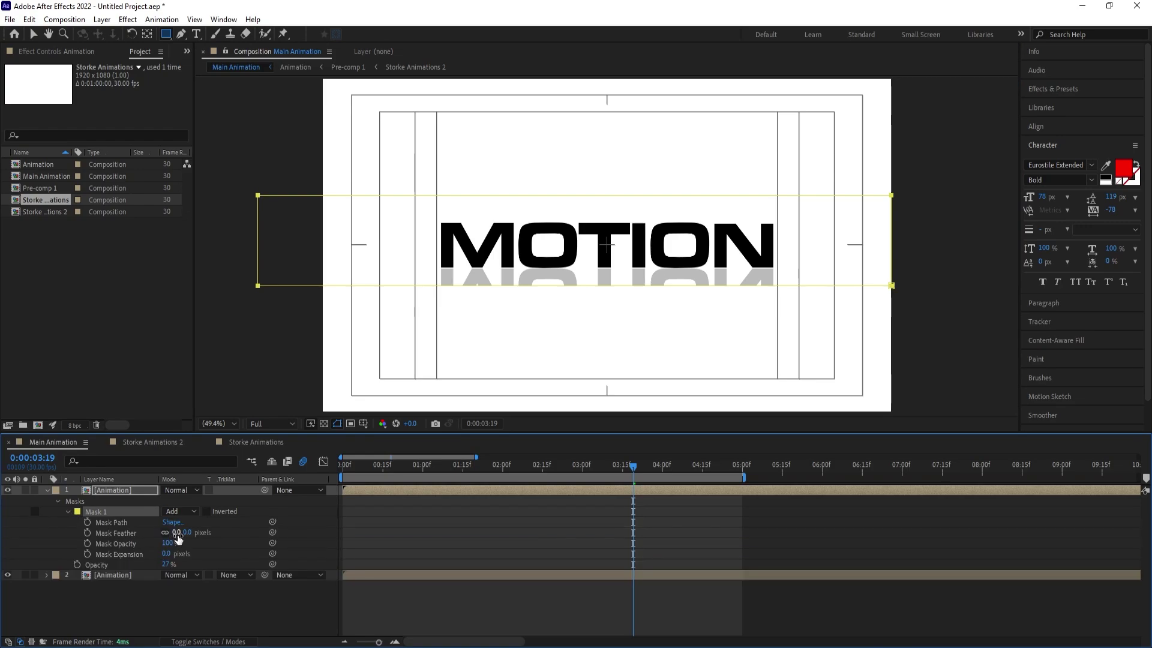
{"action": "left_click_drag", "start_coordinate": [180, 532], "coordinate": [276, 535]}
{"action": "key", "text": "space"}
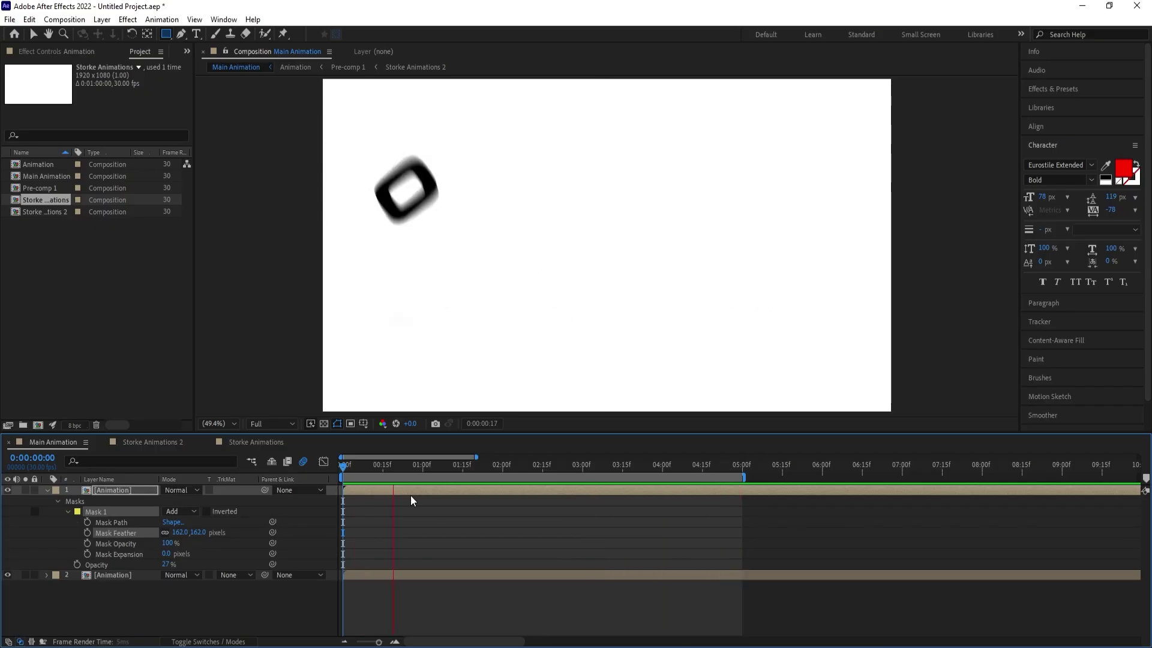
{"action": "key", "text": "space"}
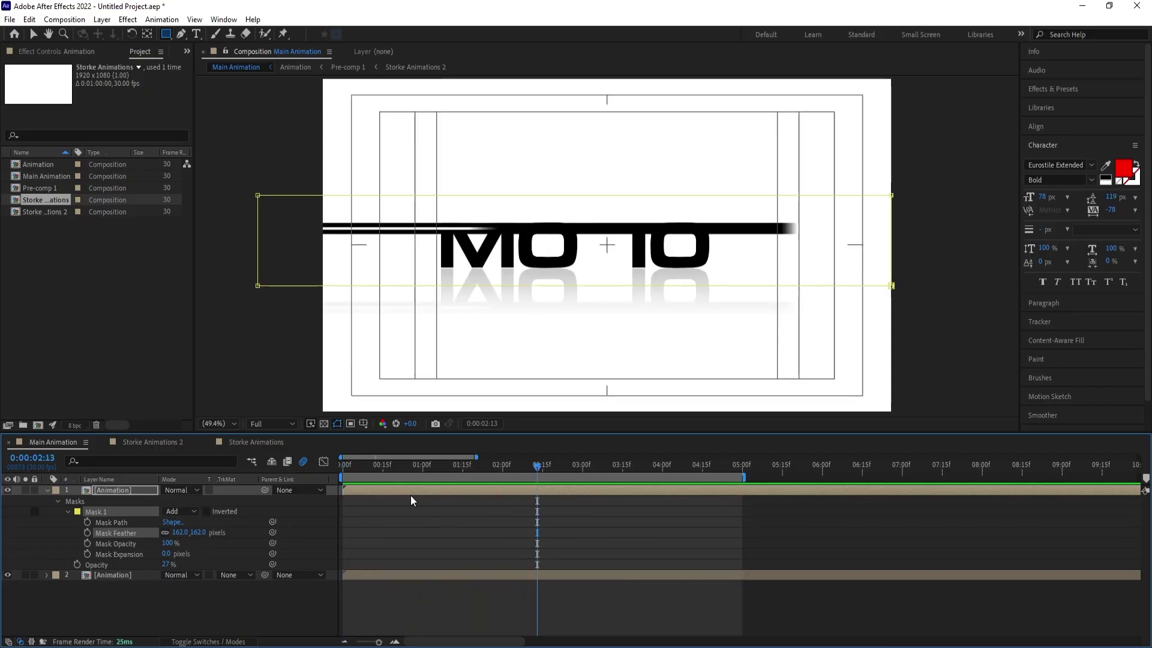
{"action": "key", "text": "space"}
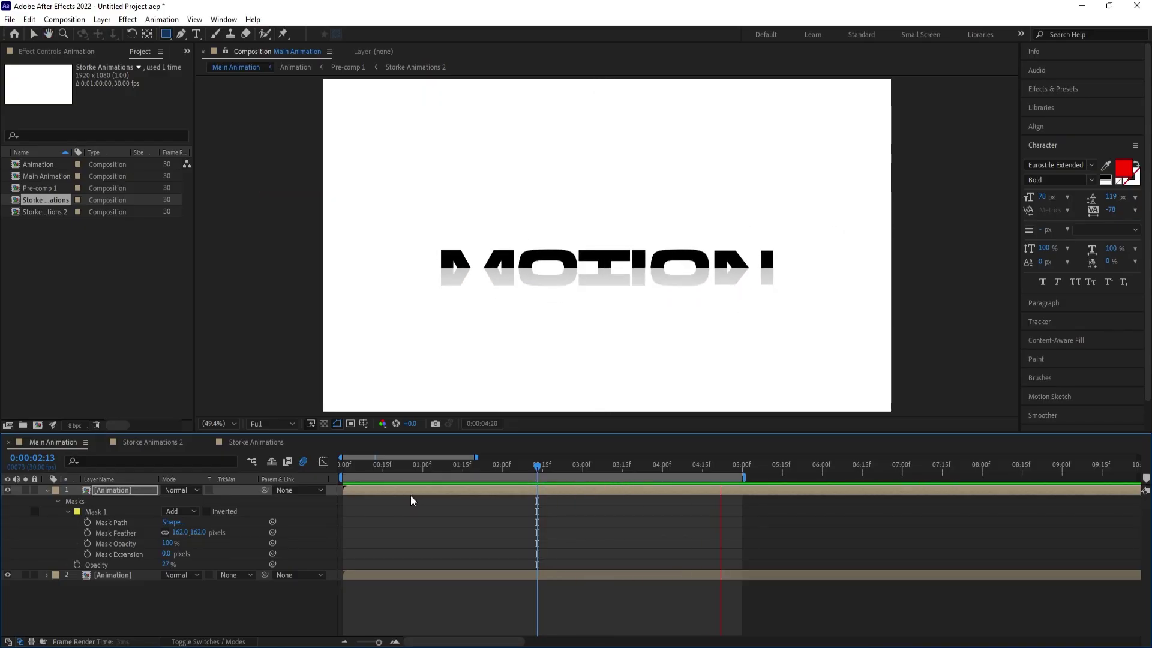
{"action": "key", "text": "space"}
- Add a white solid as the background, place it beneath both Animation layers and preview the composition
{"action": "left_click", "coordinate": [404, 514]}
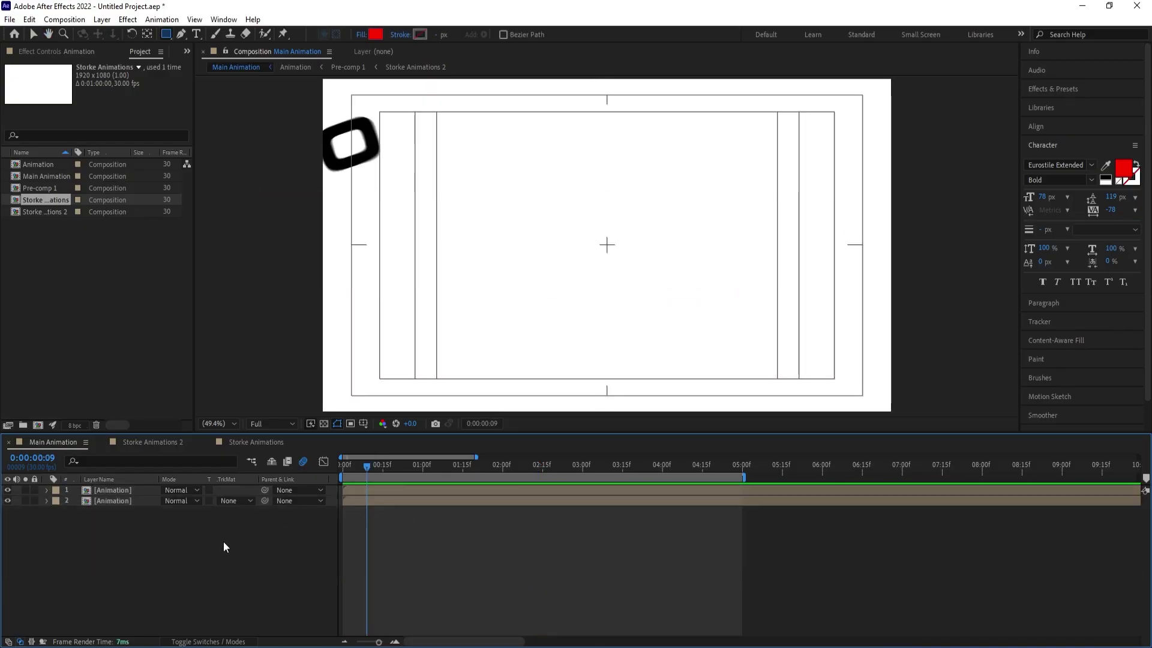
{"action": "key", "text": "ctrl+y"}
{"action": "left_click", "coordinate": [600, 438]}
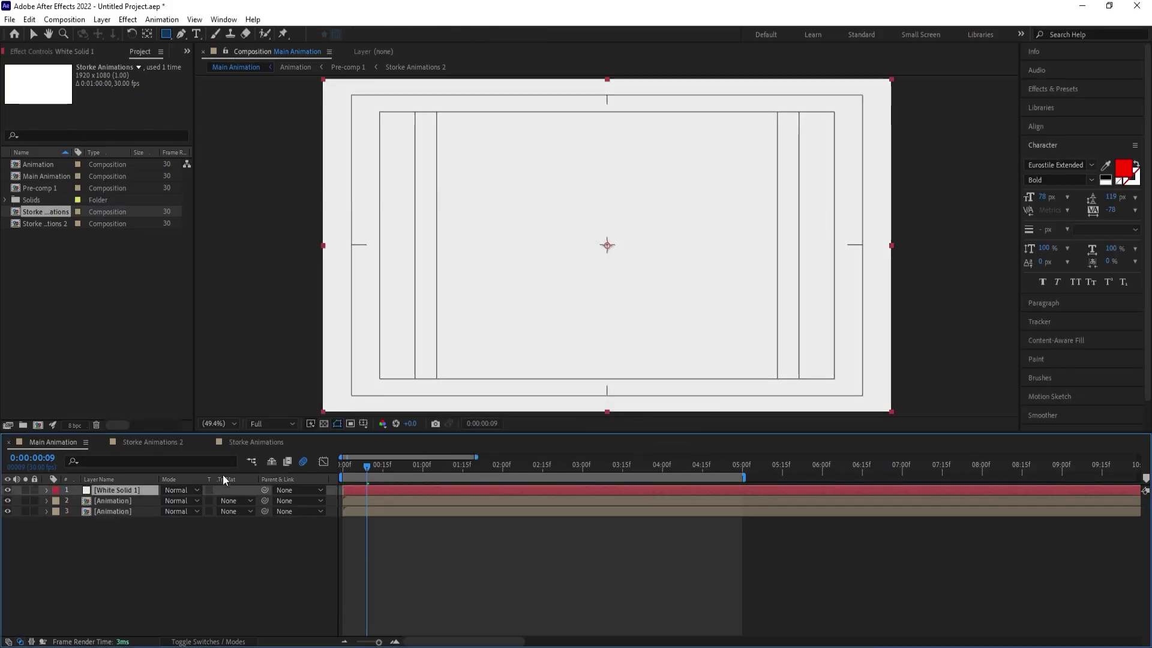
{"action": "left_click_drag", "start_coordinate": [137, 490], "coordinate": [140, 542]}
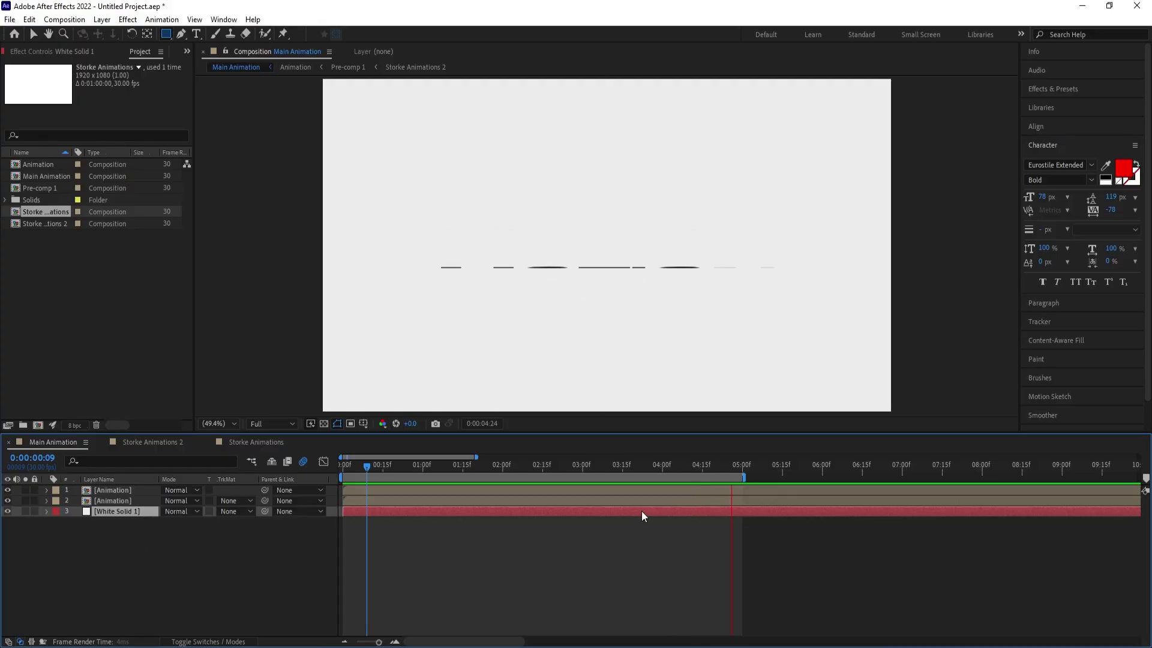
{"action": "key", "text": "space"}
- Go to 0:00:05:00 and pre-compose the two Animation layers and the white solid into a composition named Animation
{"action": "mouse_move", "coordinate": [748, 478]}
{"action": "left_mouse_down"}
{"action": "mouse_move", "coordinate": [770, 477]}
{"action": "mouse_move", "coordinate": [743, 473]}
{"action": "left_mouse_up"}
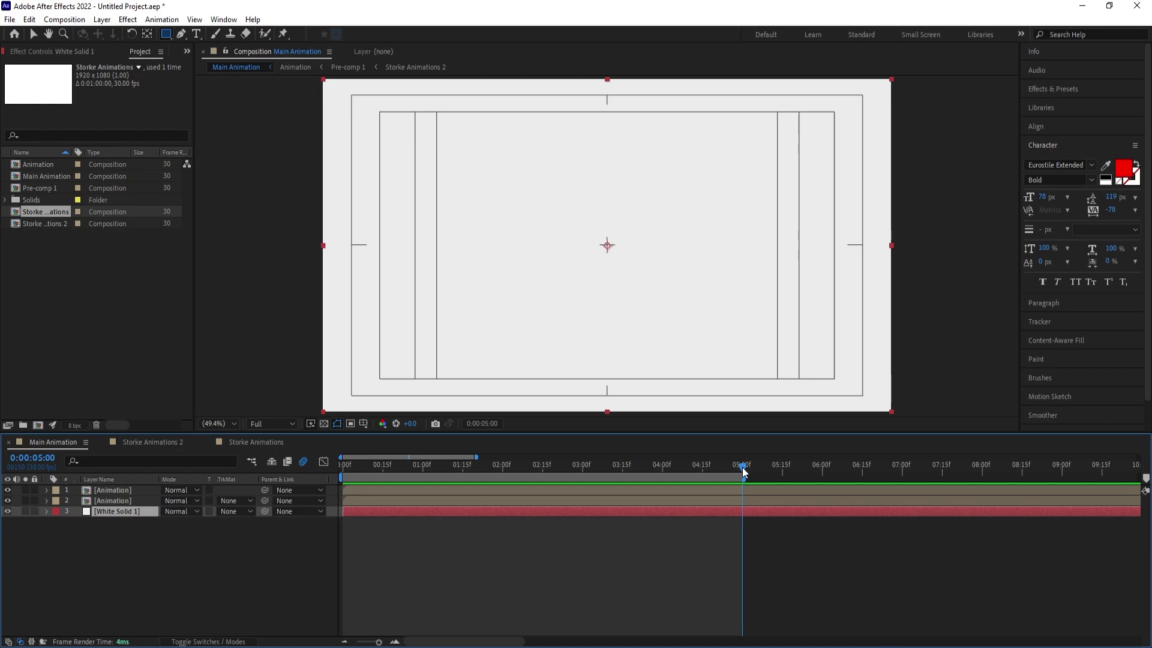
{"action": "left_click_drag", "start_coordinate": [103, 515], "coordinate": [96, 488]}
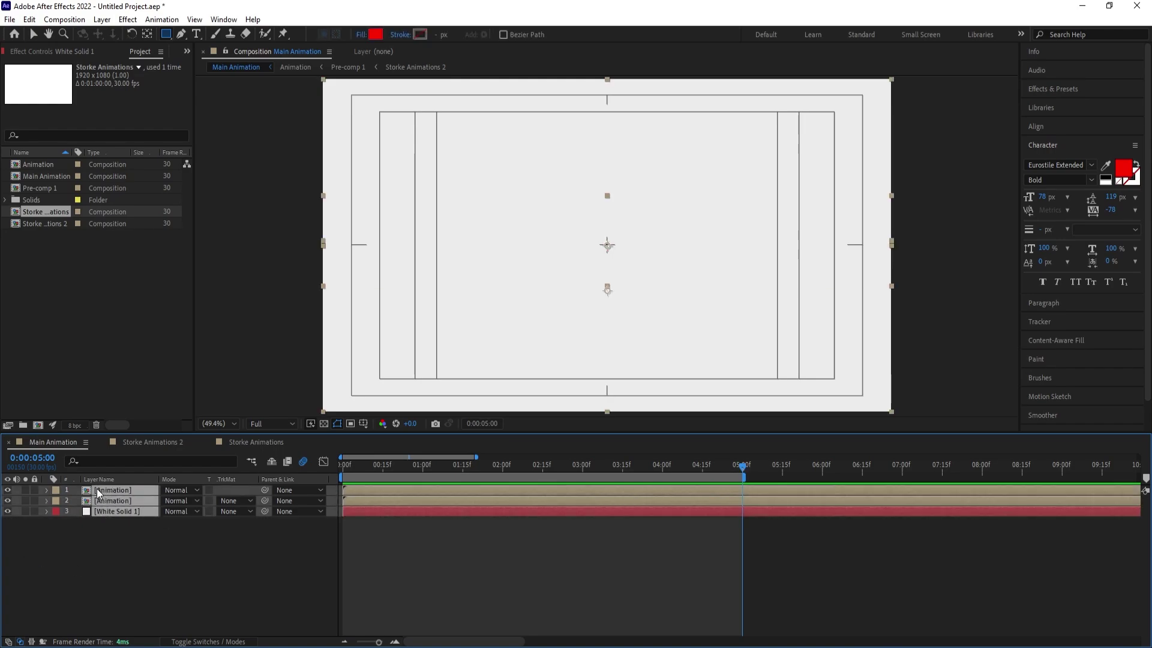
{"action": "key", "text": "ctrl+shift+c"}
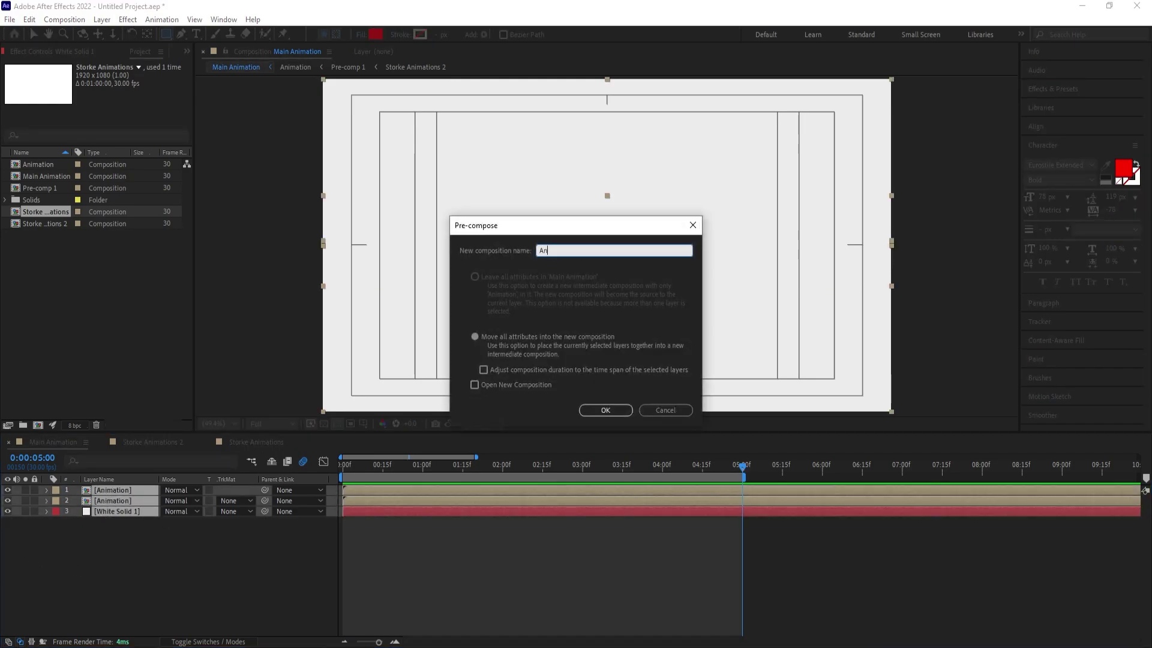
{"action": "type", "text": "Animation"}
{"action": "key", "text": "Return"}
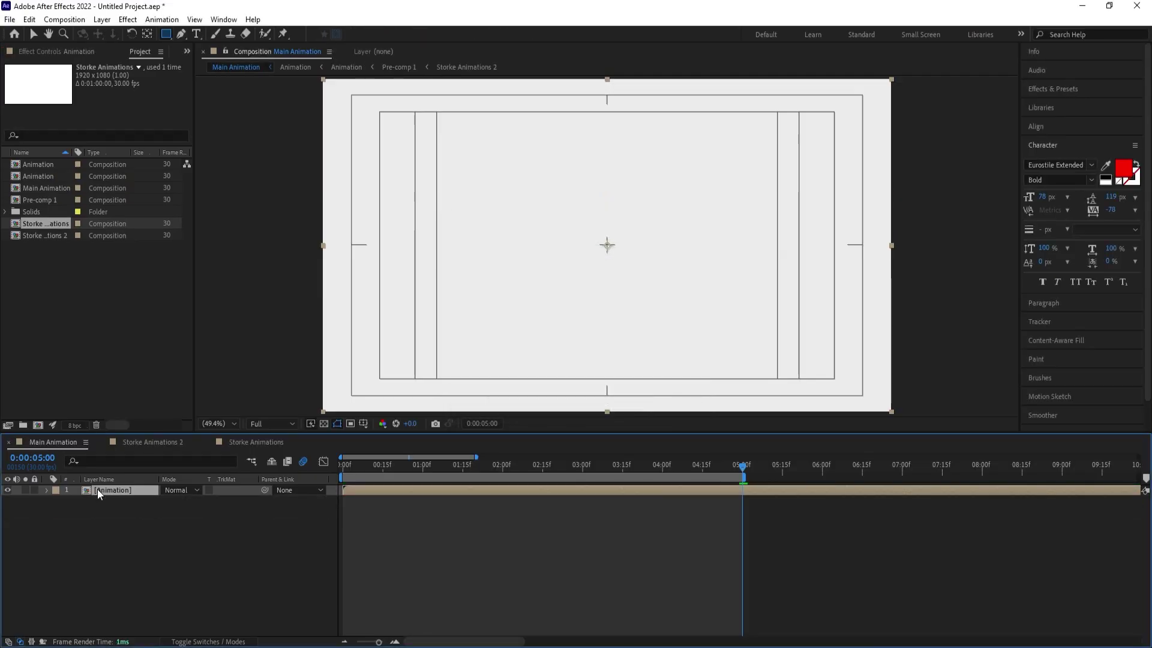
- Open the new Animation composition, trim it to its work area and return to Main Animation
{"action": "double_click", "coordinate": [97, 488]}
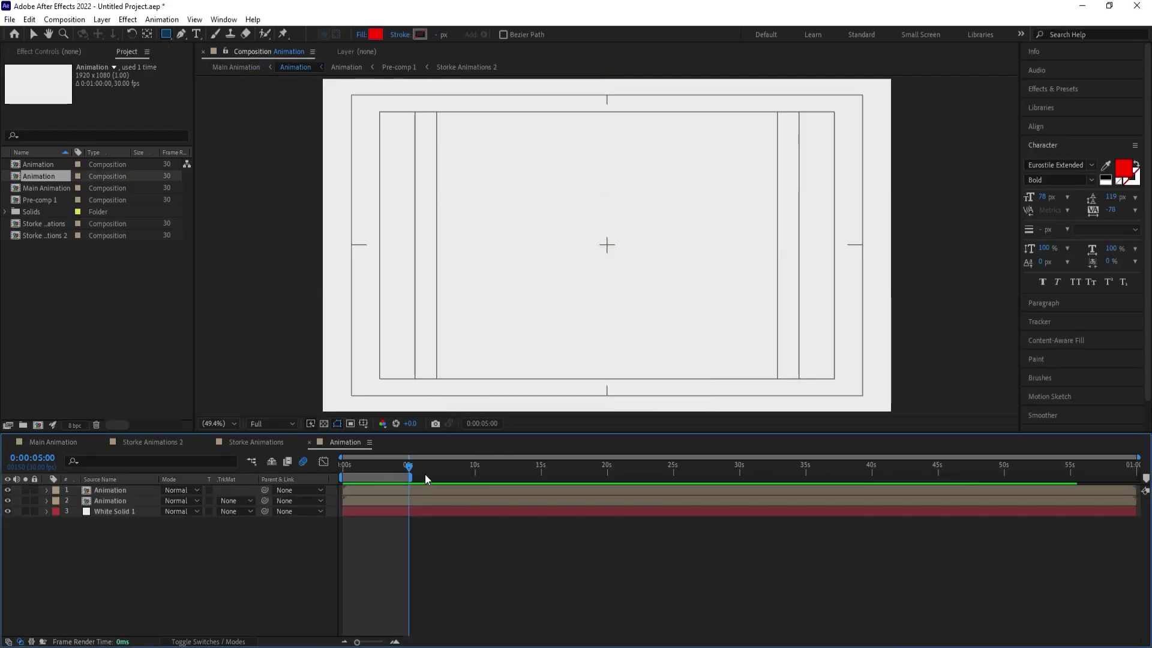
{"action": "right_click", "coordinate": [387, 477]}
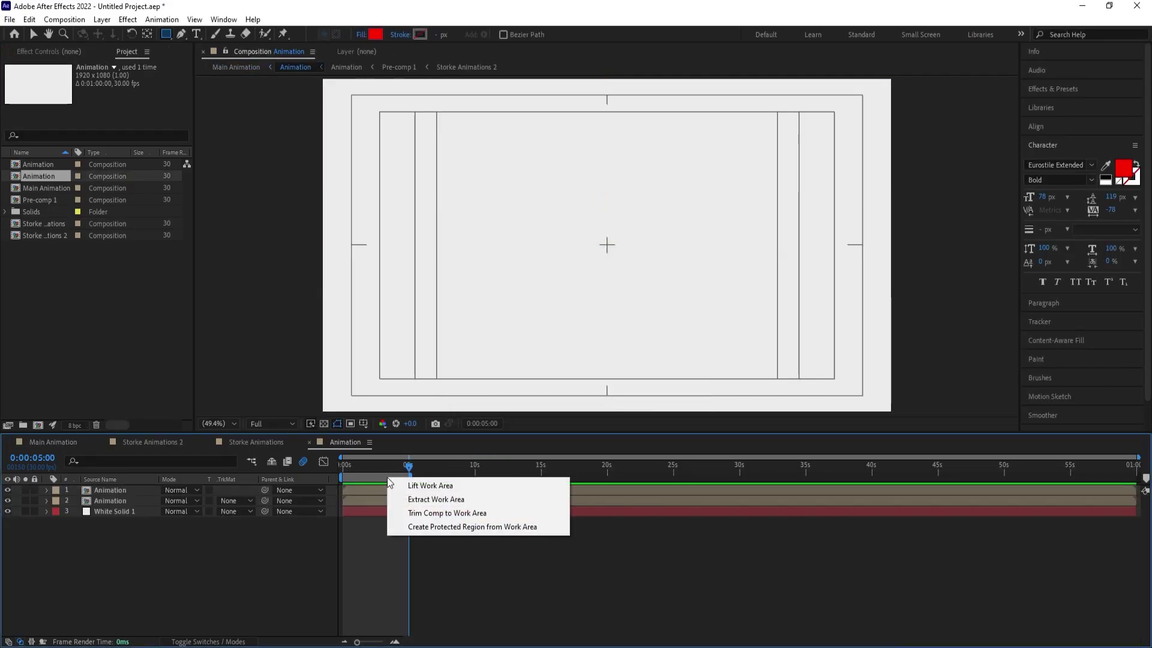
{"action": "left_click", "coordinate": [417, 515]}
{"action": "left_click", "coordinate": [54, 441]}
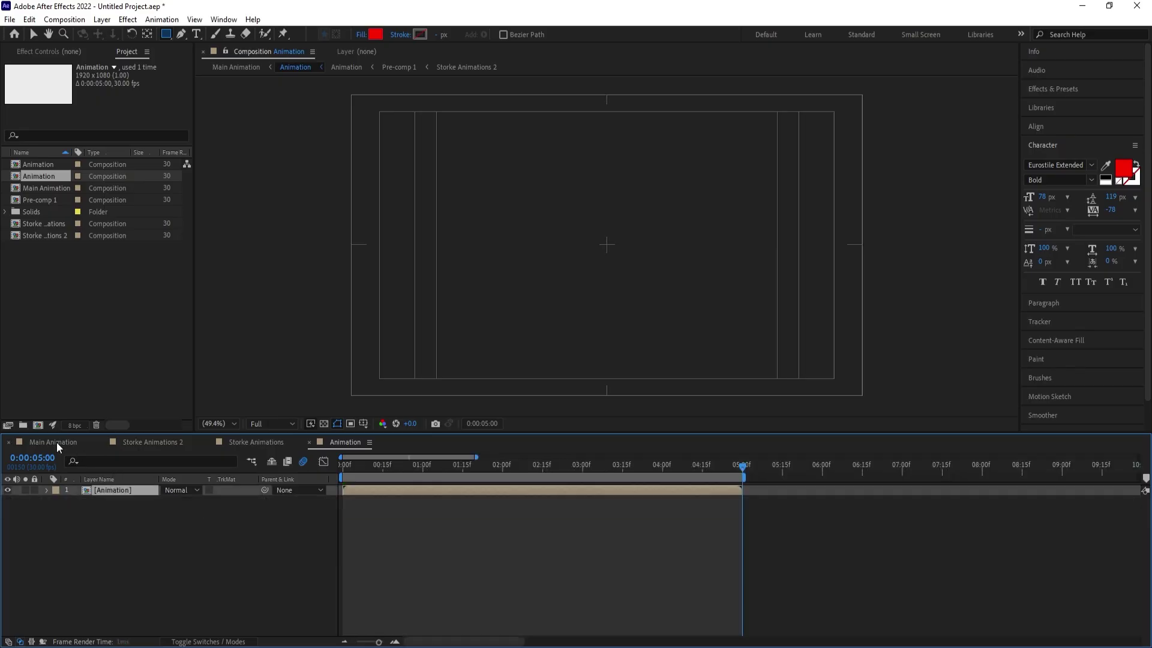
- Enable time remapping on the Animation layer, add a Time Remap keyframe at 0:00:04:29 and delete the one at 0:00:05:00
{"action": "right_click", "coordinate": [734, 490]}
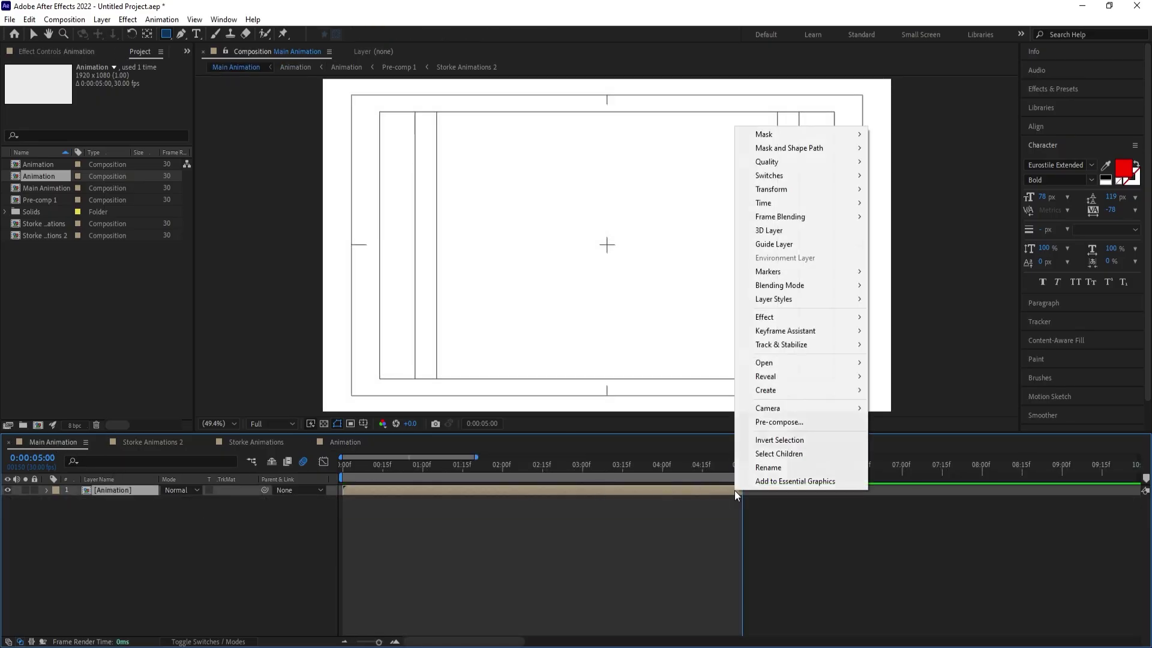
{"action": "mouse_move", "coordinate": [751, 203]}
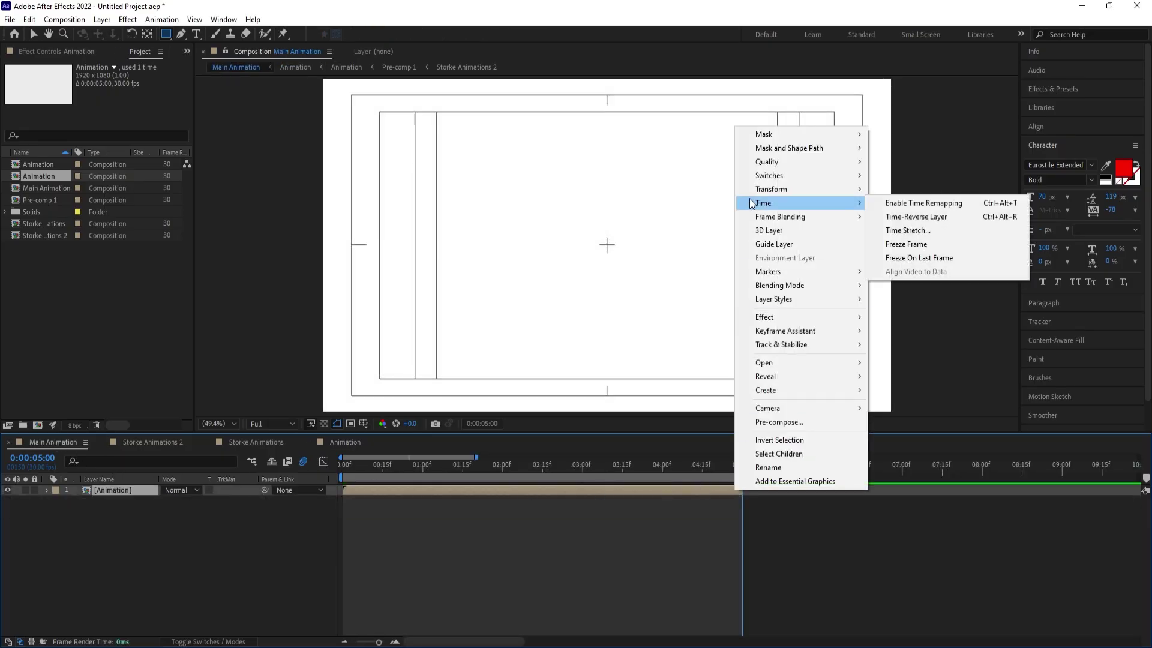
{"action": "left_click", "coordinate": [961, 203]}
{"action": "key", "text": ";"}
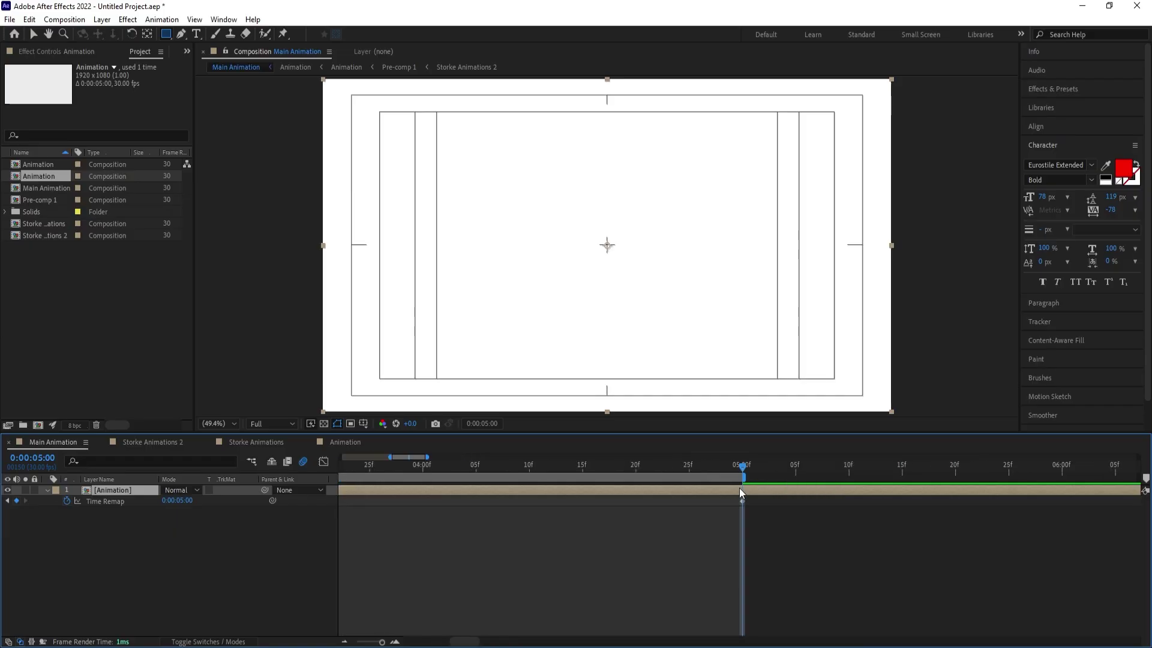
{"action": "left_click_drag", "start_coordinate": [738, 469], "coordinate": [720, 469]}
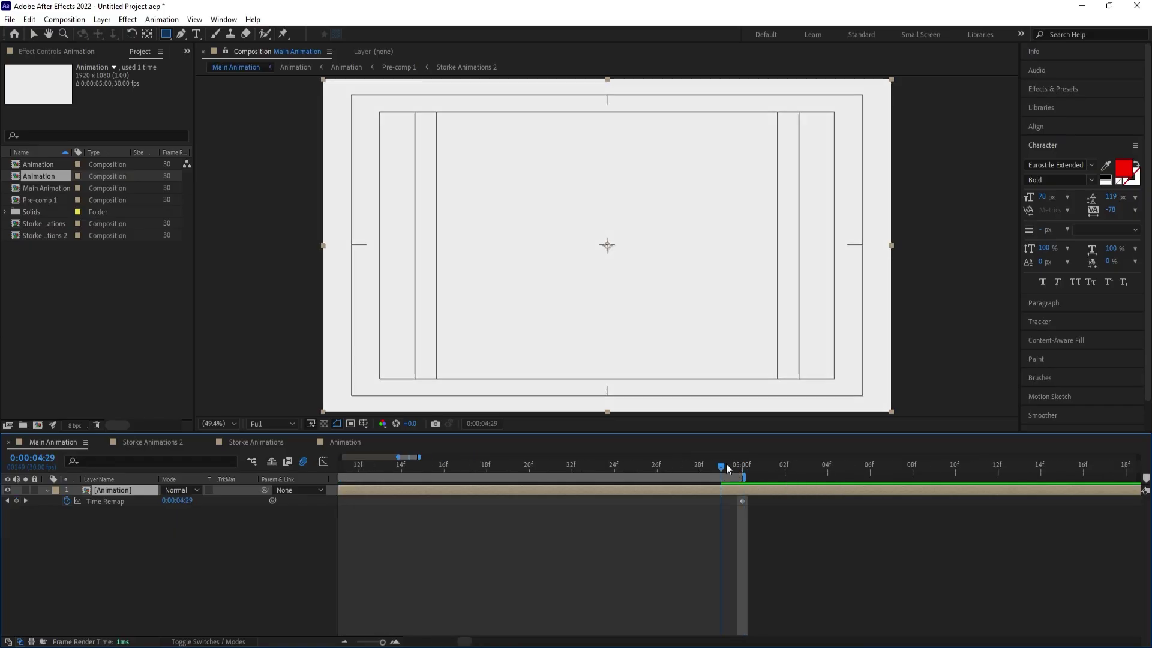
{"action": "left_click", "coordinate": [16, 501]}
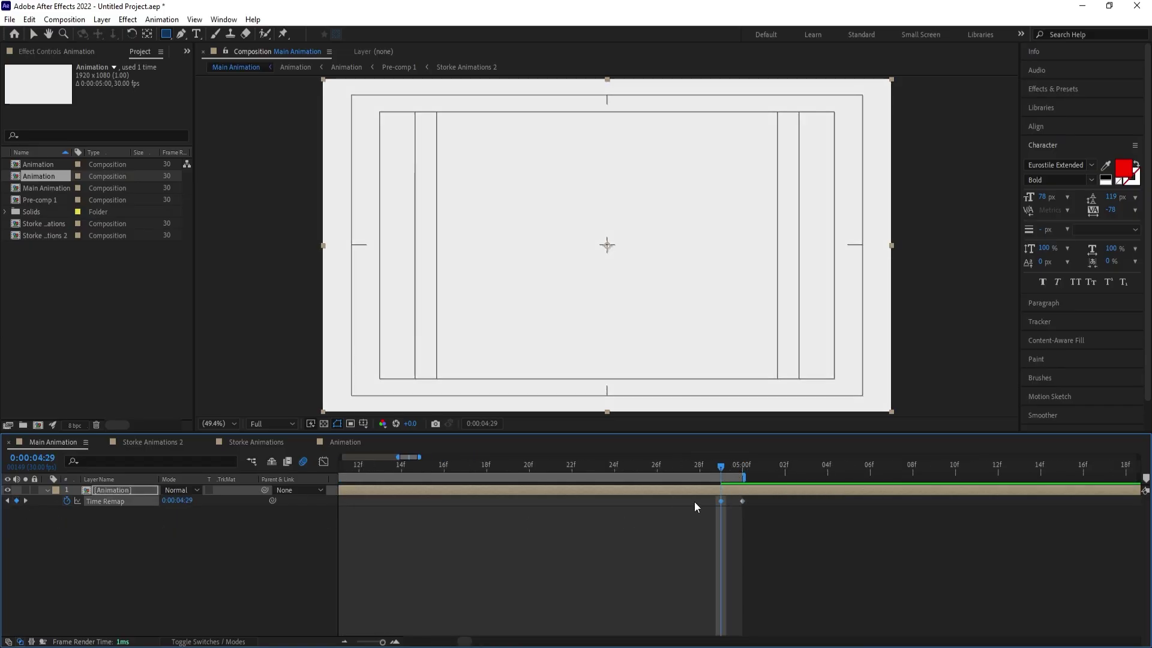
{"action": "left_click", "coordinate": [743, 501]}
{"action": "key", "text": "Delete"}
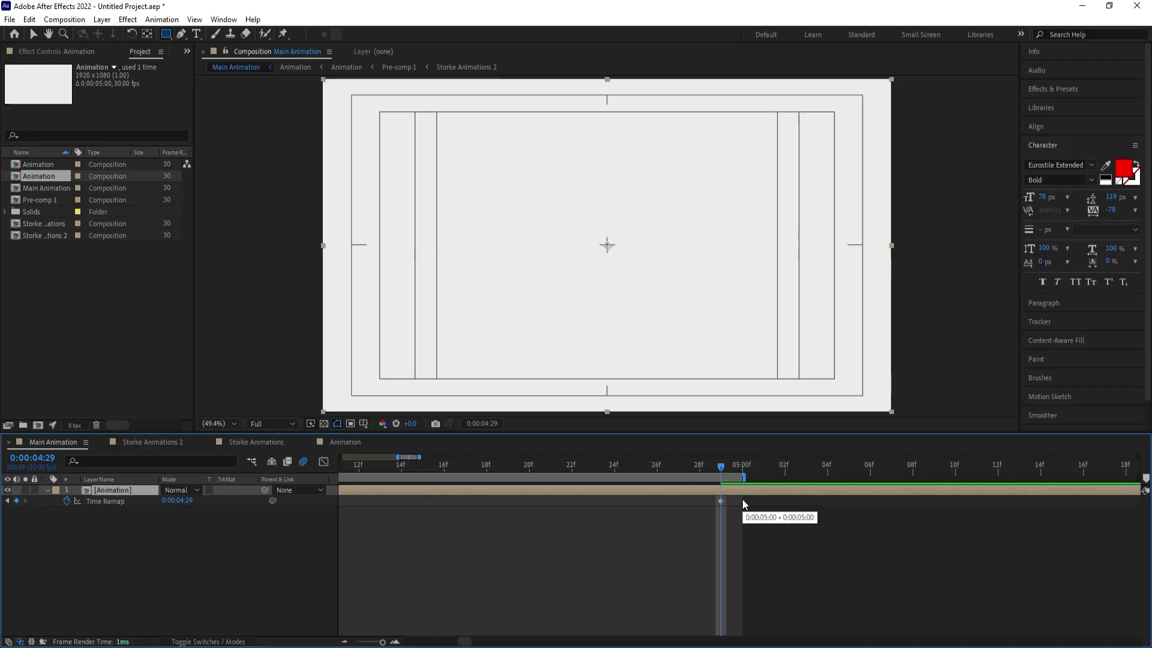
- Add a loopOut() expression to the Animation layer's Time Remap property
{"action": "left_click", "coordinate": [69, 502], "text": "alt"}
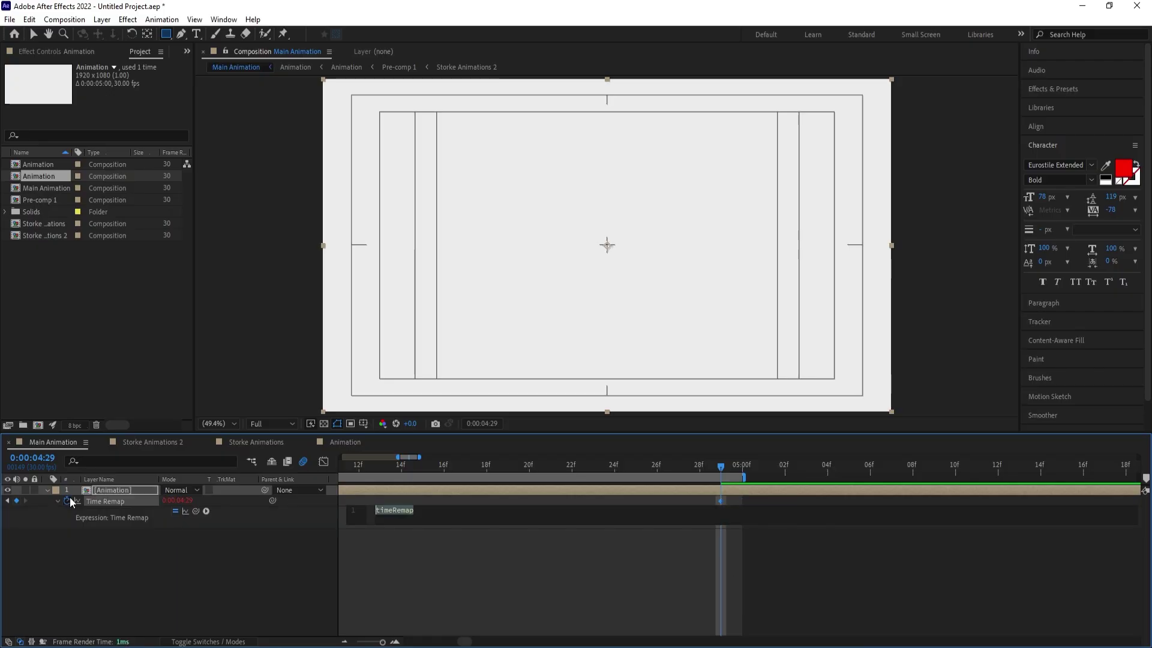
{"action": "type", "text": "loo"}
{"action": "key", "text": "Down"}
{"action": "key", "text": "Down"}
{"action": "key", "text": "Down"}
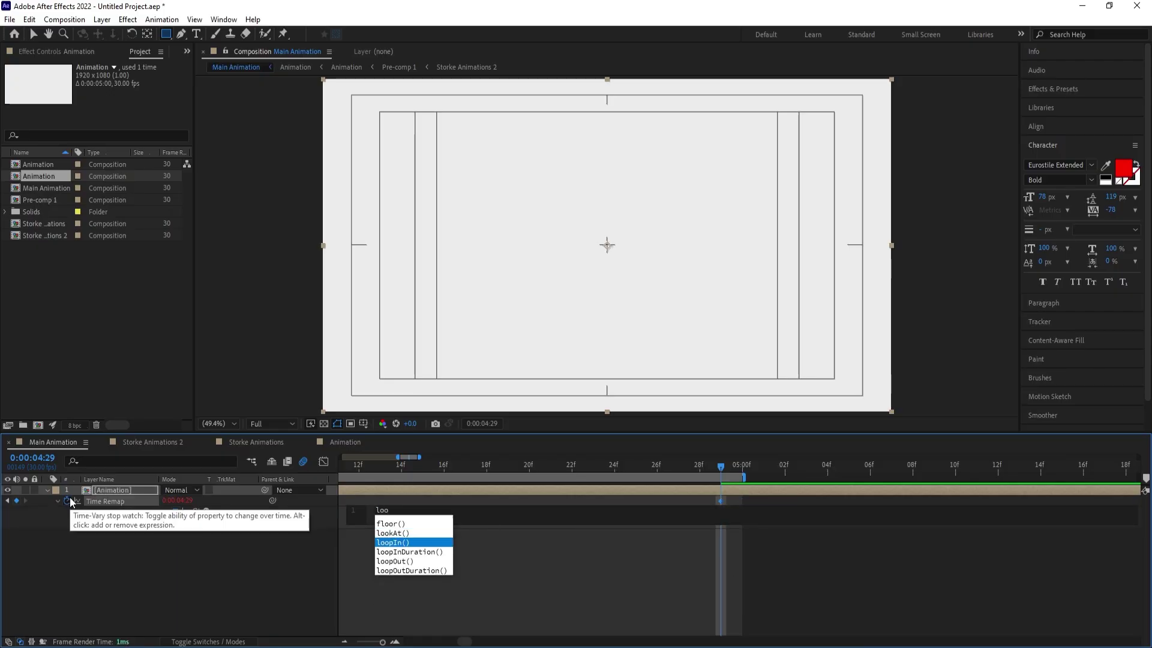
{"action": "key", "text": "Return"}
{"action": "left_click", "coordinate": [171, 567]}
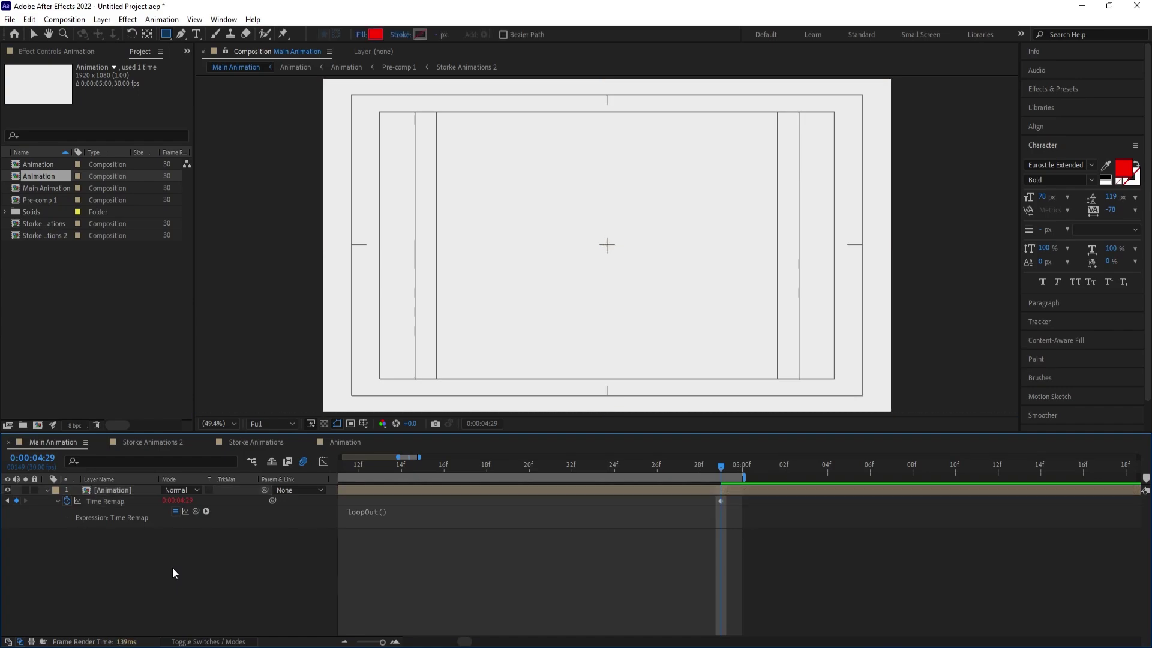
{"action": "key", "text": "minus"}
{"action": "key", "text": "minus"}
{"action": "key", "text": "minus"}
{"action": "key", "text": "minus"}
{"action": "key", "text": "minus"}
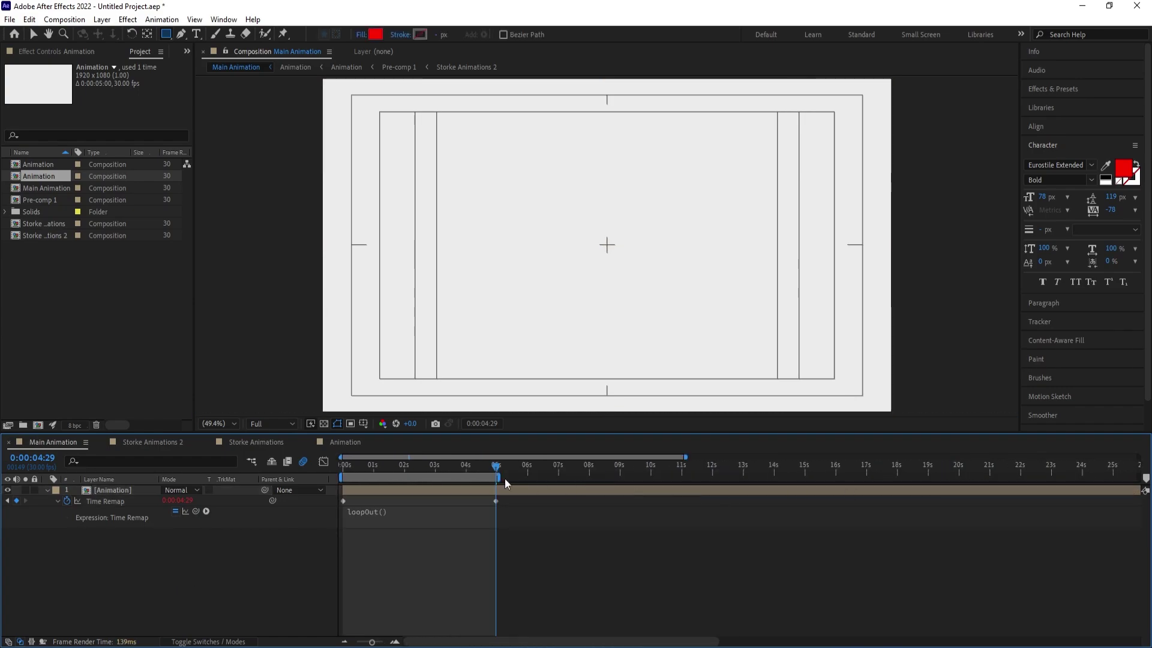
- Extend the Main Animation work area past the first loop and end it at 0:00:09:28
{"action": "left_click_drag", "start_coordinate": [500, 479], "coordinate": [796, 478]}
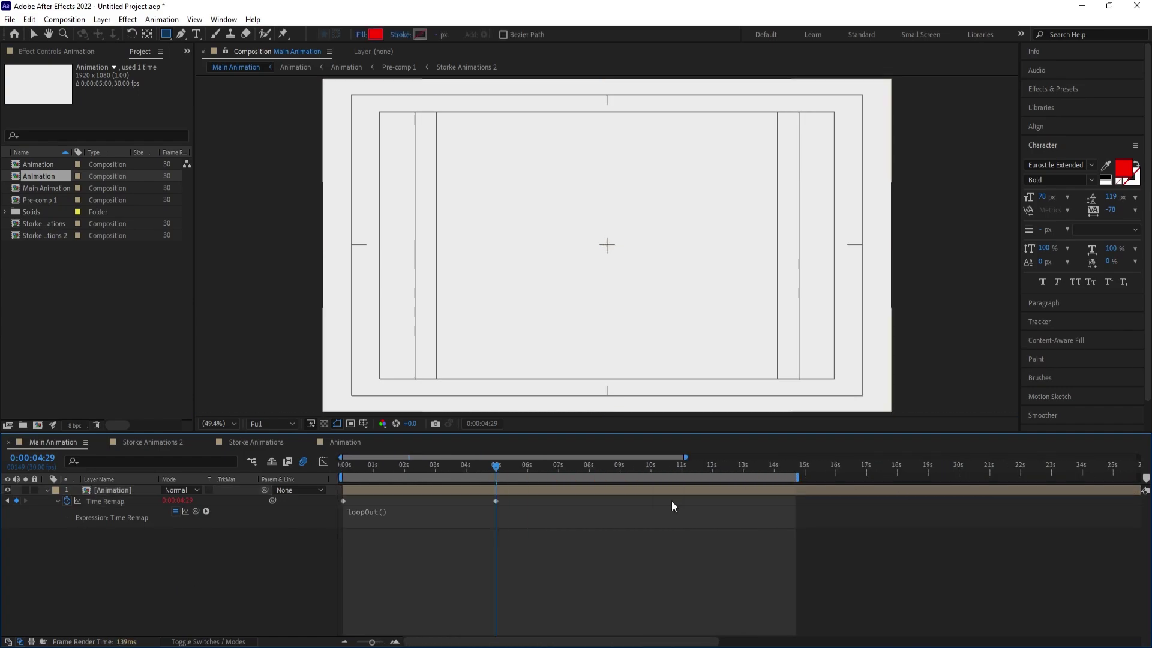
{"action": "key", "text": "space"}
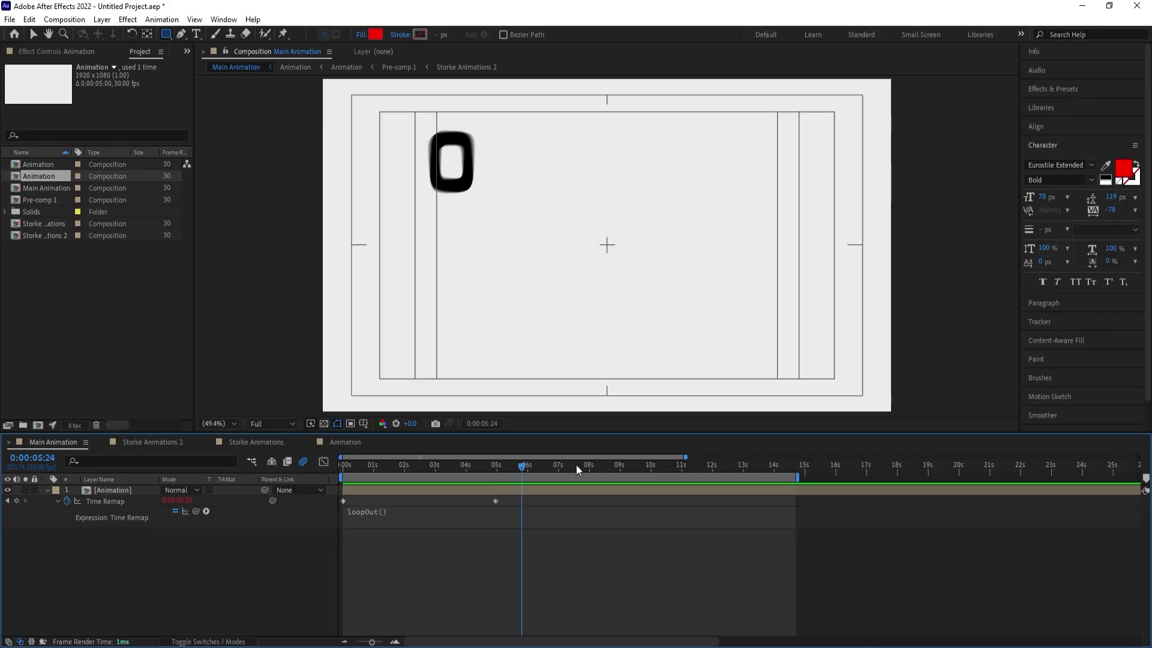
{"action": "left_click_drag", "start_coordinate": [576, 464], "coordinate": [648, 475]}
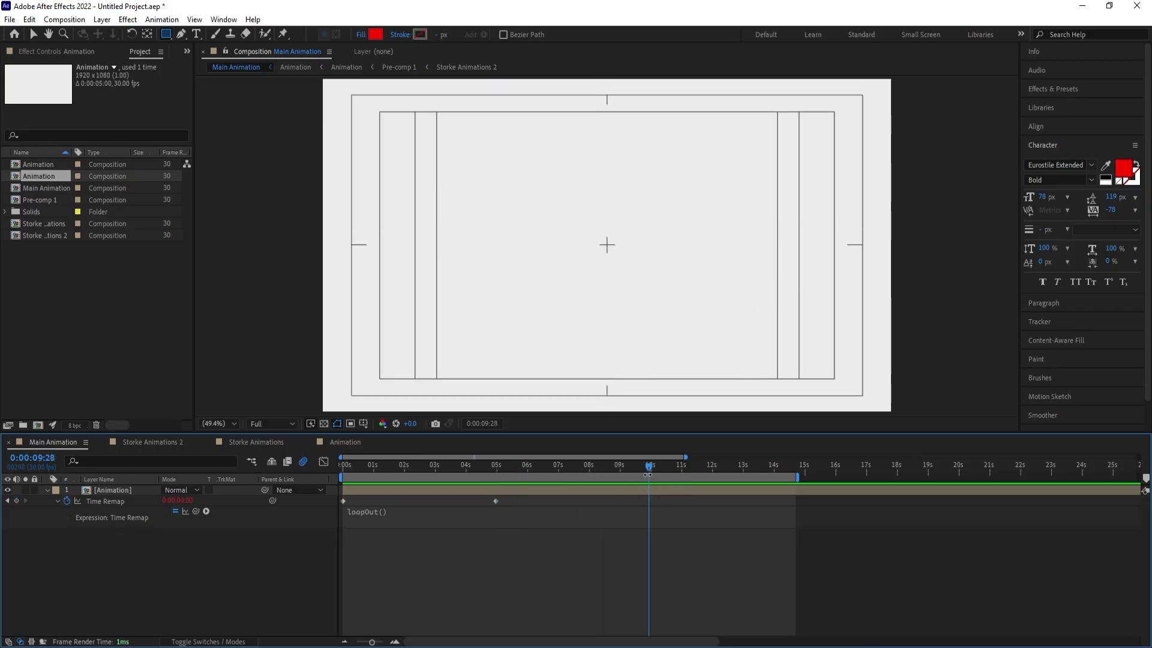
{"action": "key", "text": "n"}
- Preview the looped animation from the start and from within the second loop
{"action": "key", "text": "space"}
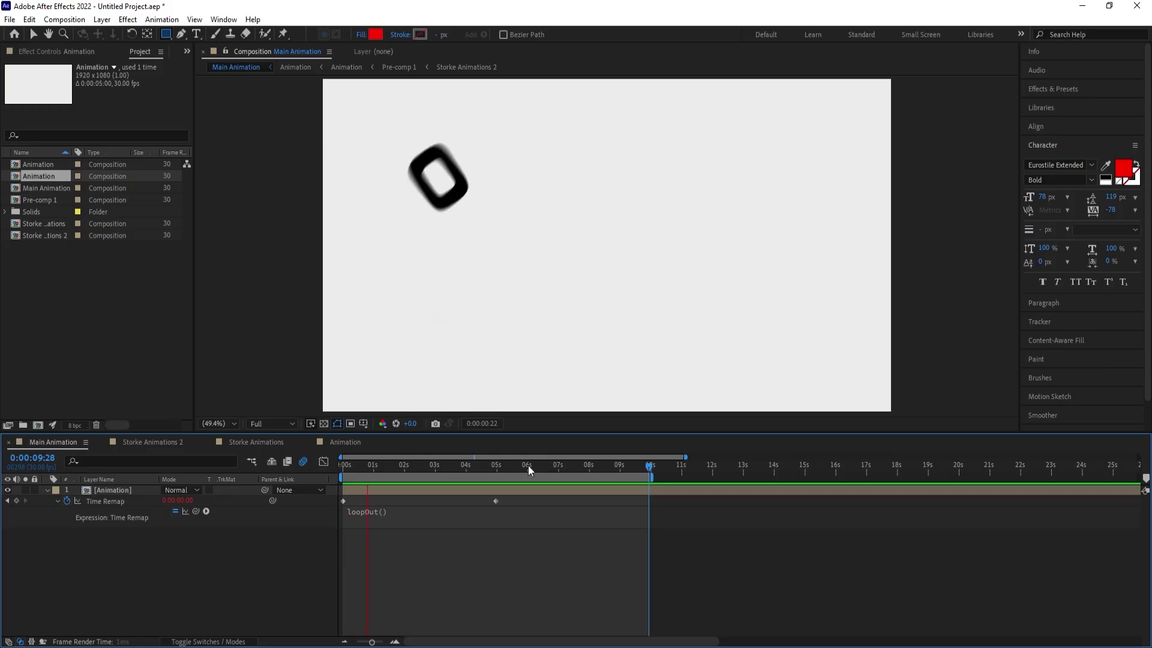
{"action": "left_click", "coordinate": [528, 465]}
{"action": "key", "text": "space"}
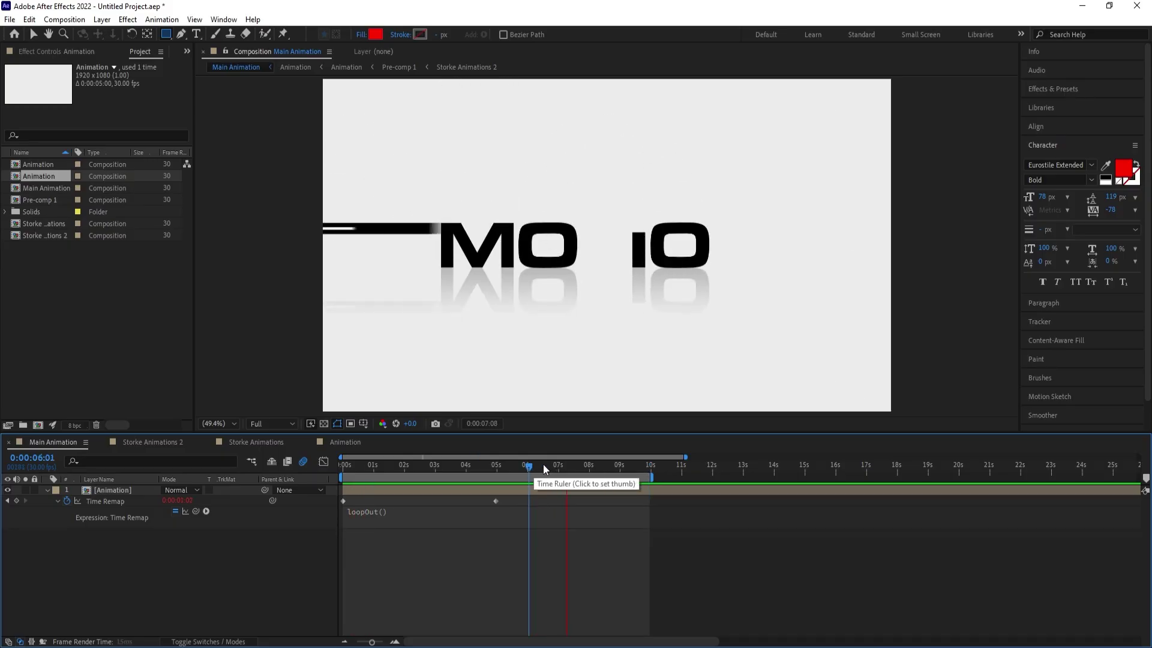
{"action": "left_click", "coordinate": [630, 465]}
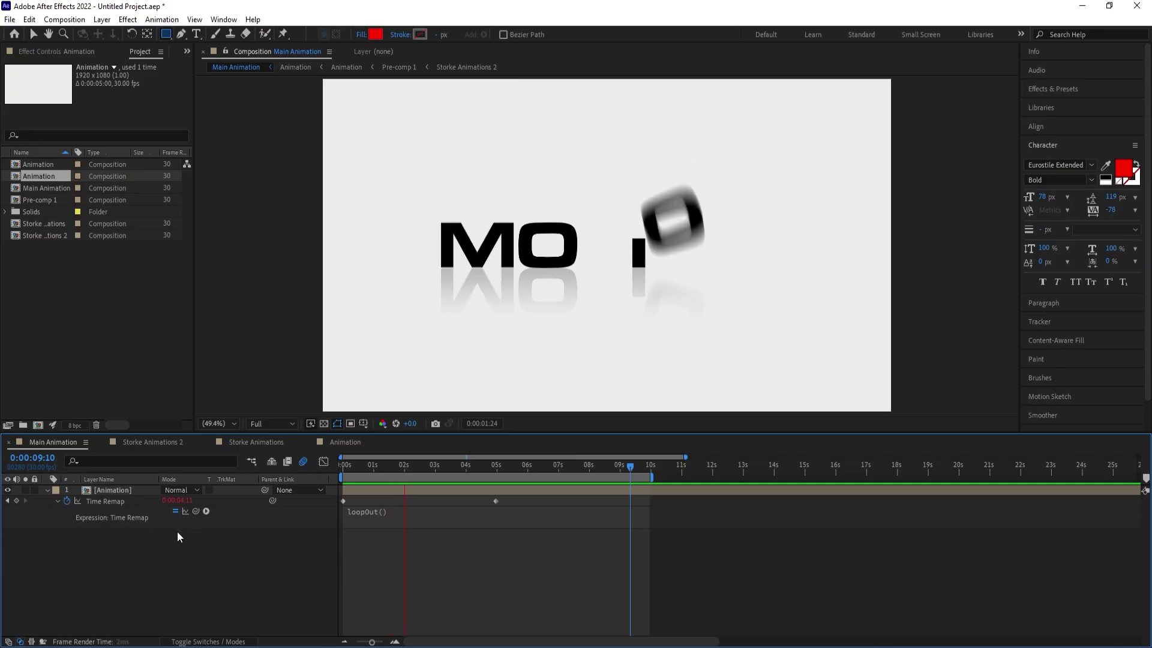
{"action": "key", "text": "space"}
- Collapse the Animation layer's properties and add a new adjustment layer above it
{"action": "key", "text": "u"}
{"action": "right_click", "coordinate": [136, 538]}
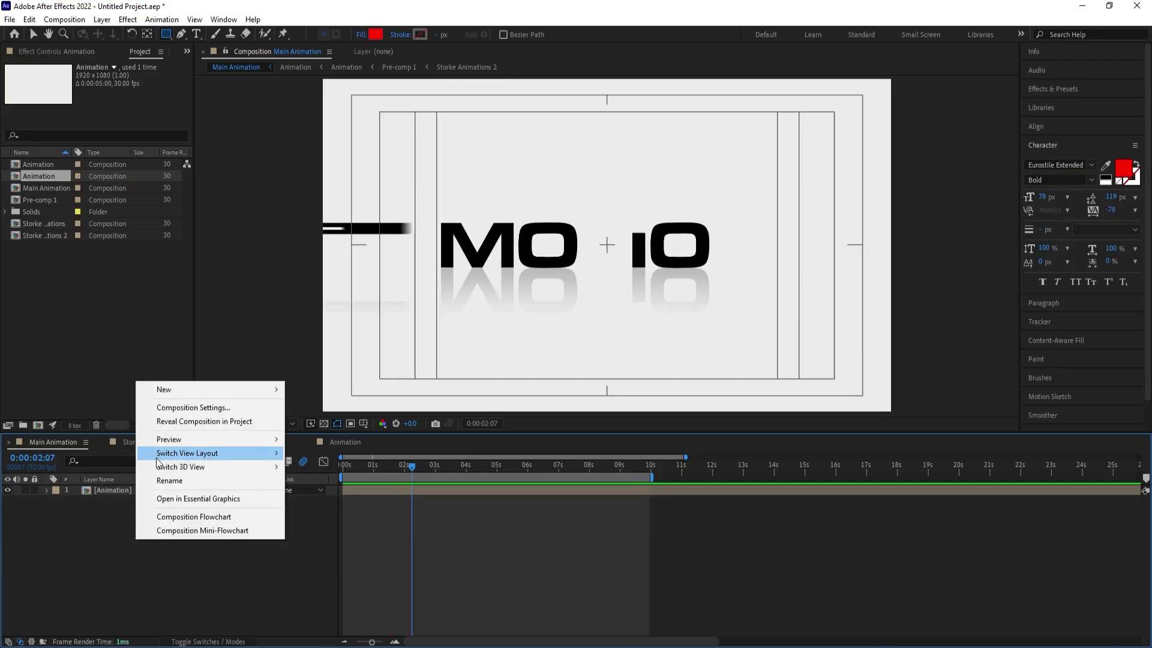
{"action": "left_click", "coordinate": [345, 491]}
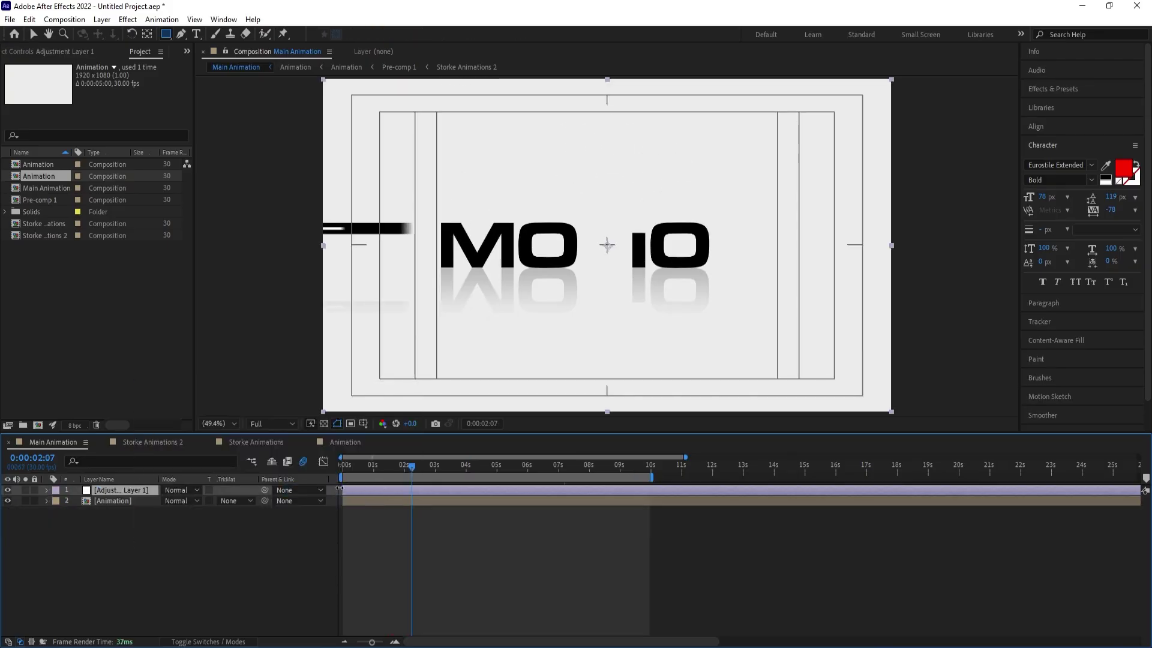
- Apply the Tint effect to the adjustment layer and swap its black and white mapping colors
{"action": "left_click", "coordinate": [1035, 90]}
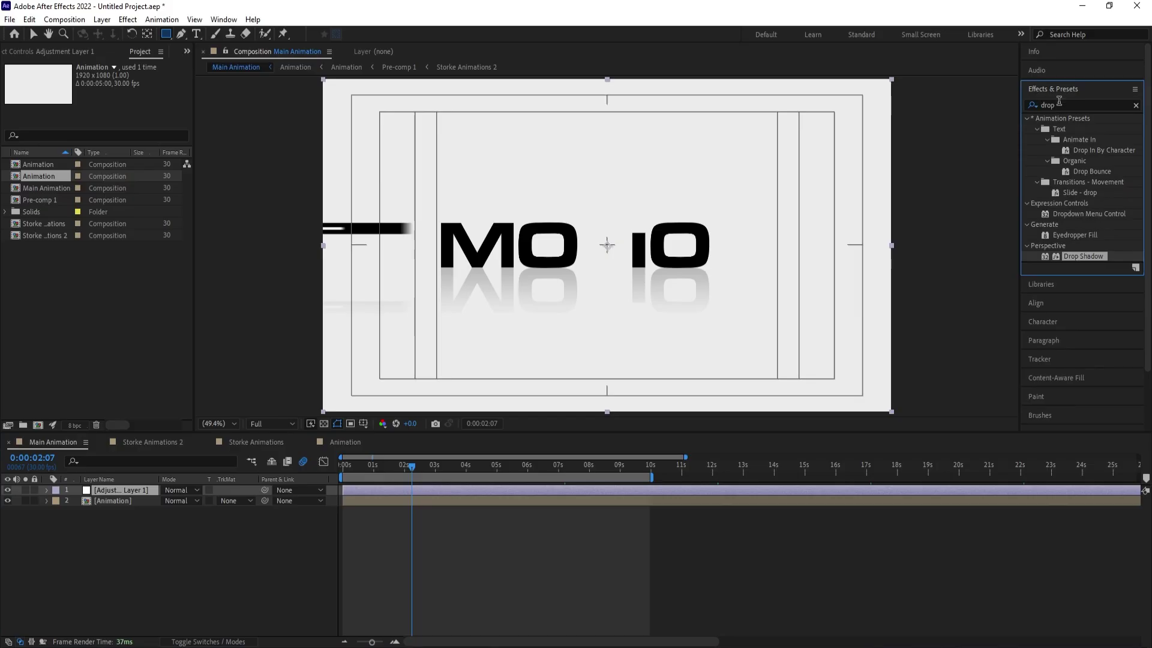
{"action": "left_click", "coordinate": [1059, 104]}
{"action": "type", "text": "tint"}
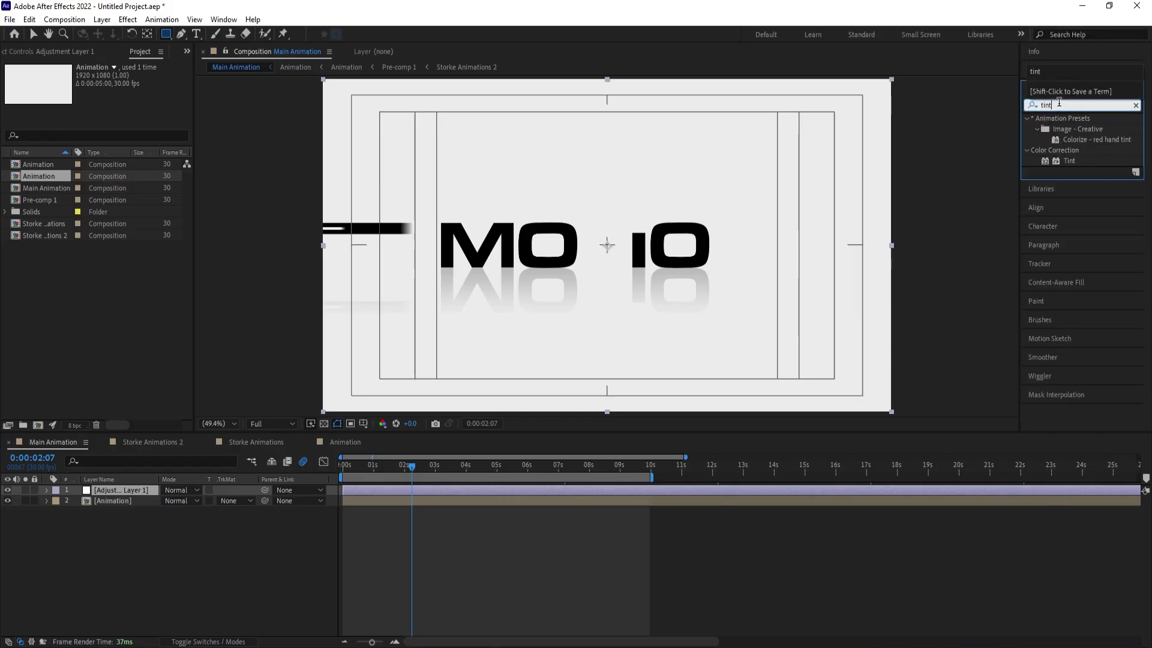
{"action": "double_click", "coordinate": [1064, 161]}
{"action": "key", "text": "v"}
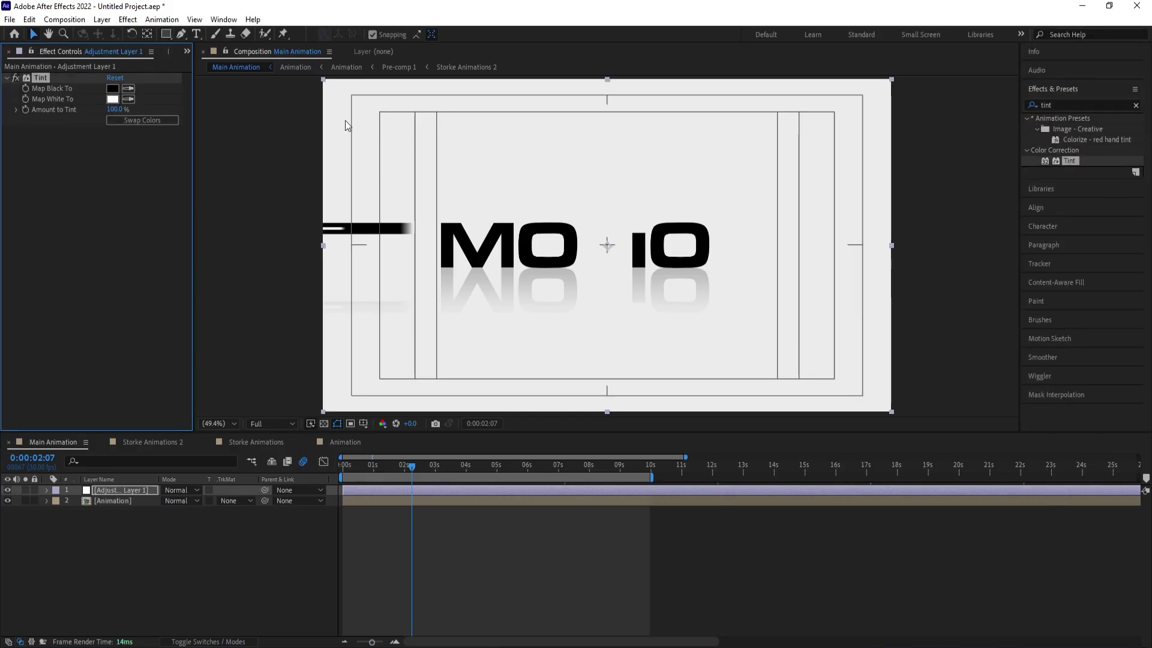
{"action": "left_click", "coordinate": [143, 120]}
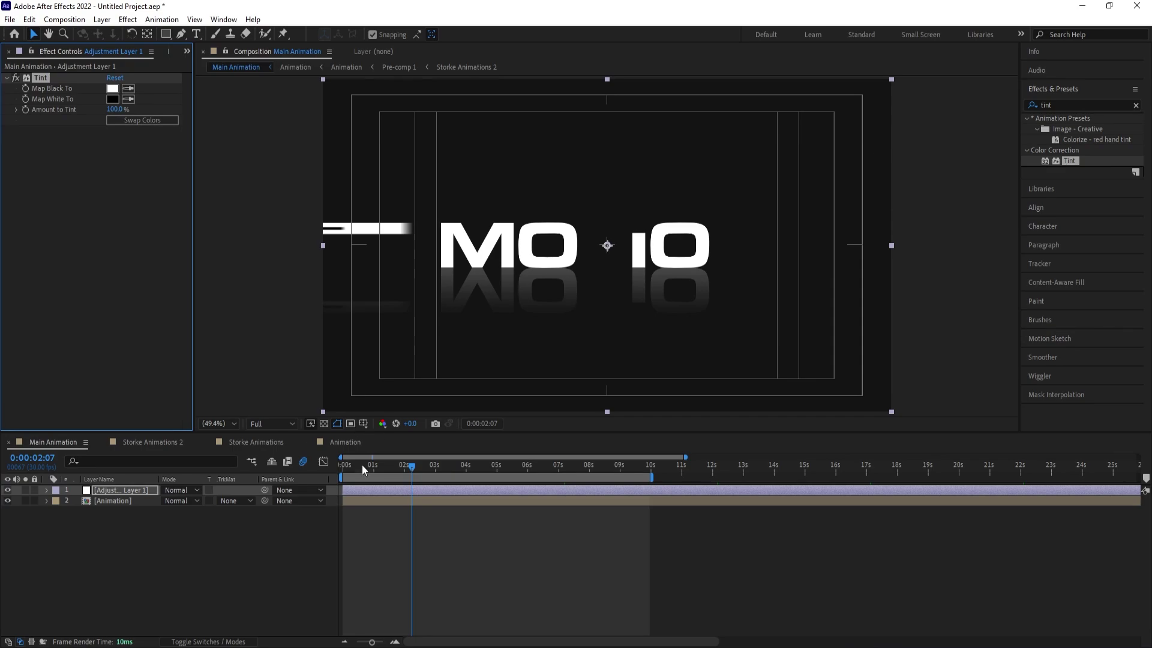
- At 0:00:00:00, move the adjustment layer just off the frame's left edge, at about -961, 540, and add a Position keyframe
{"action": "left_click_drag", "start_coordinate": [361, 464], "coordinate": [308, 462]}
{"action": "left_click_drag", "start_coordinate": [819, 250], "coordinate": [291, 242]}
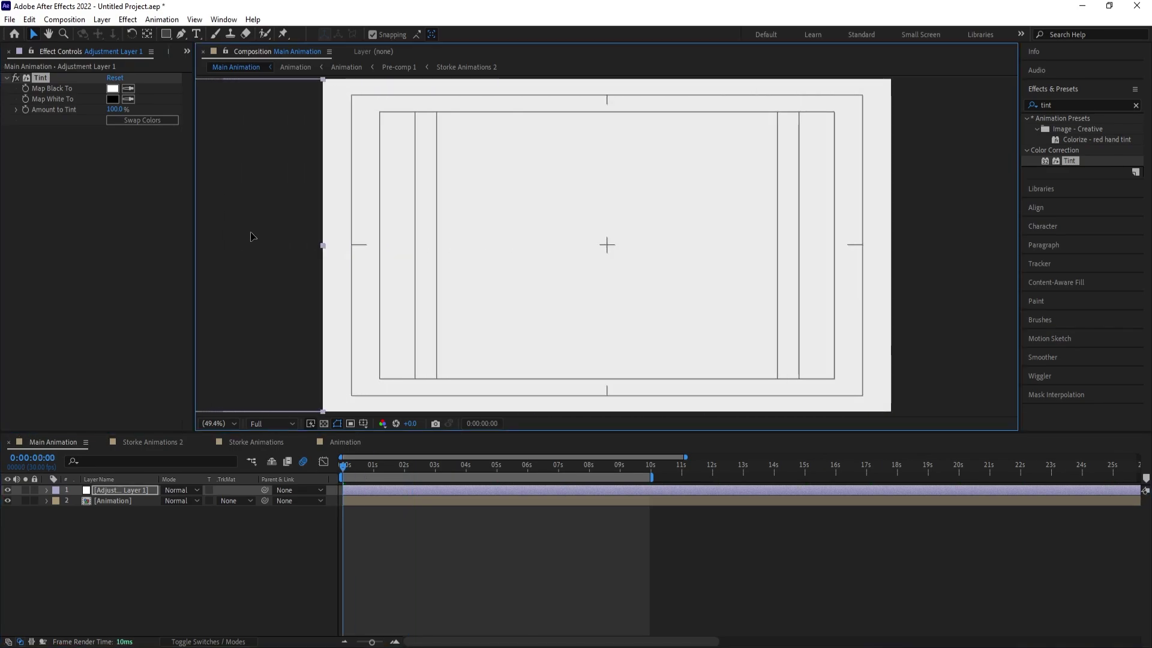
{"action": "key", "text": "p"}
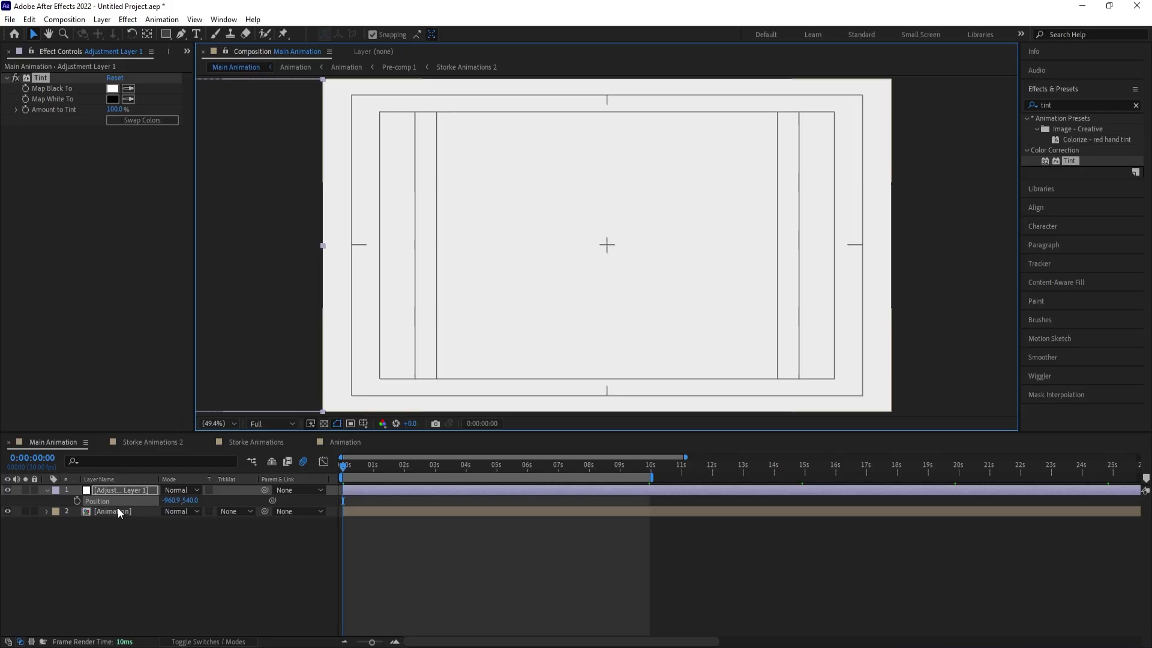
{"action": "left_click", "coordinate": [77, 501]}
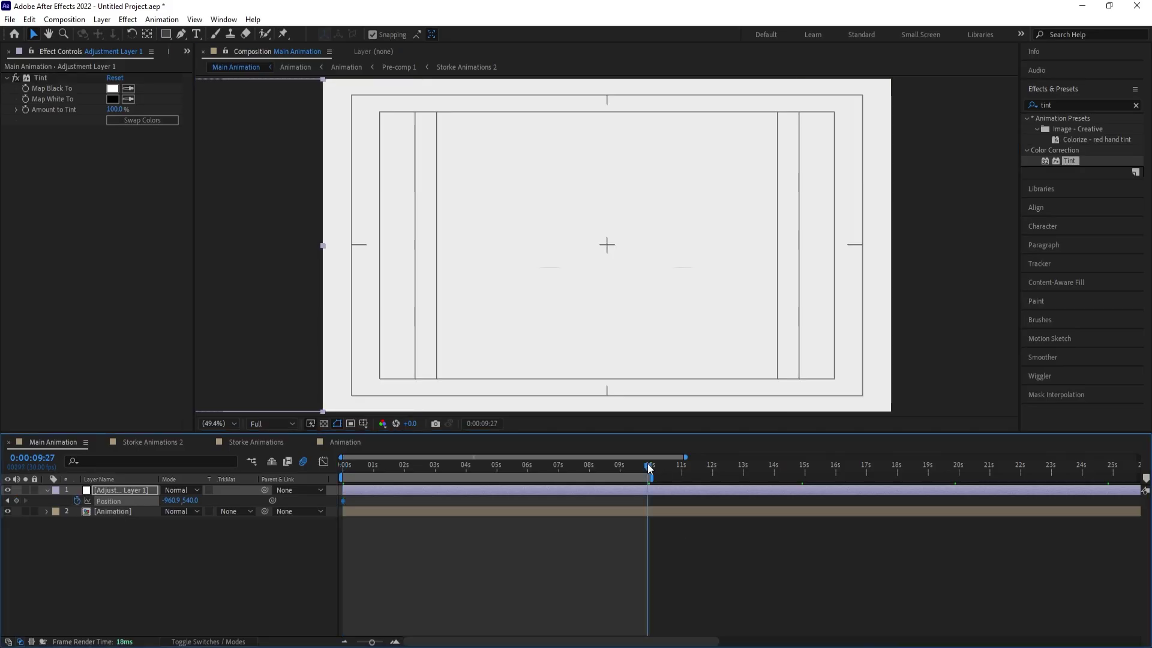
- At 0:00:09:27, move the adjustment layer fully past the frame's right edge to about 2881, 540 for a second Position keyframe
{"action": "left_click_drag", "start_coordinate": [295, 296], "coordinate": [922, 279]}
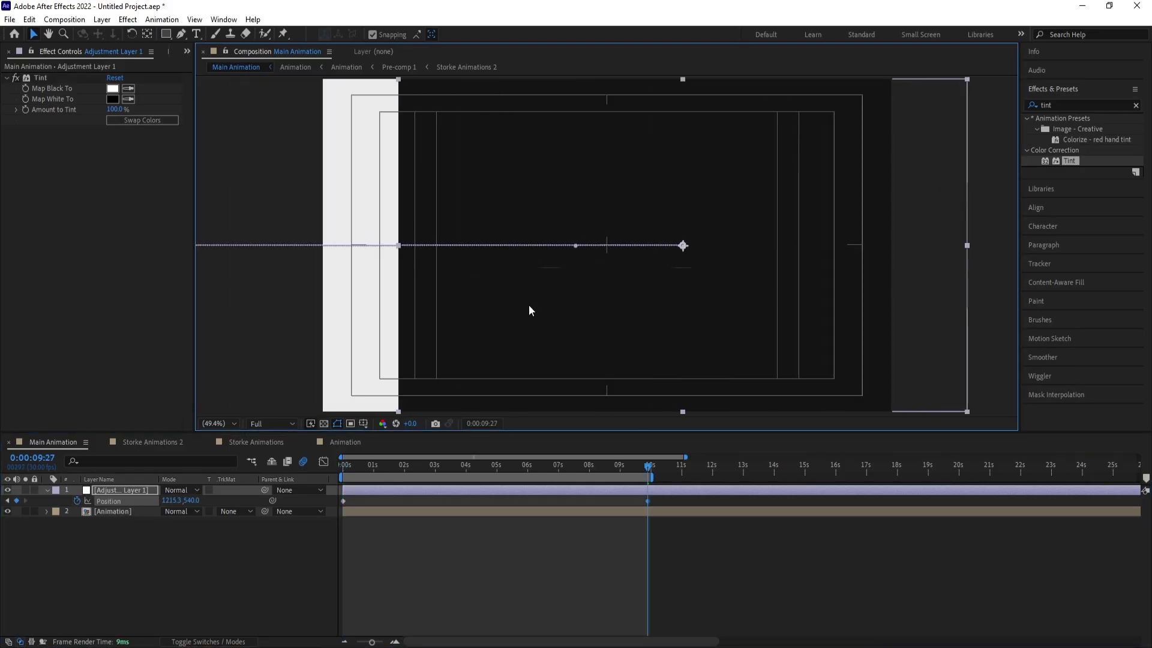
{"action": "left_click_drag", "start_coordinate": [527, 302], "coordinate": [923, 290]}
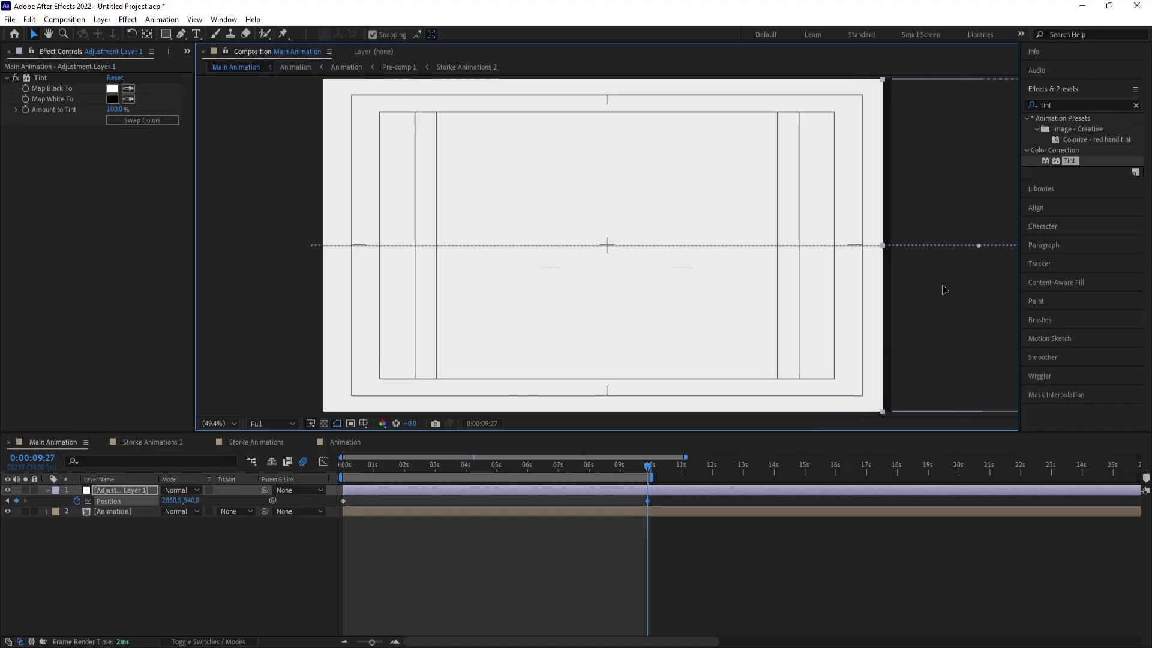
{"action": "left_click", "coordinate": [939, 297]}
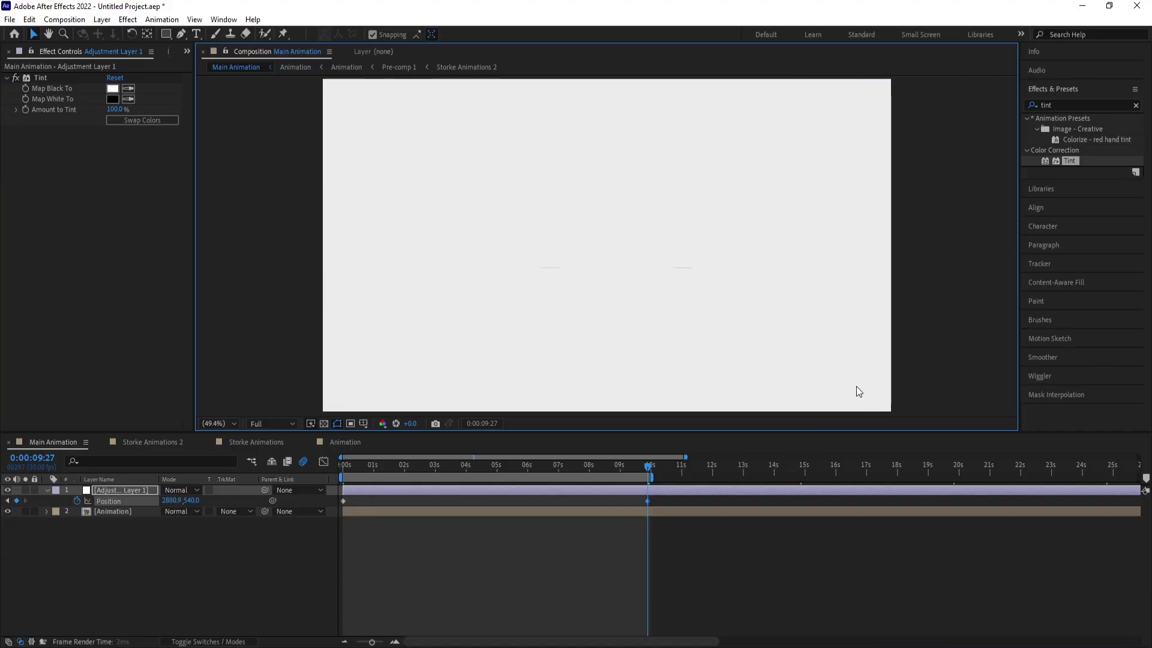